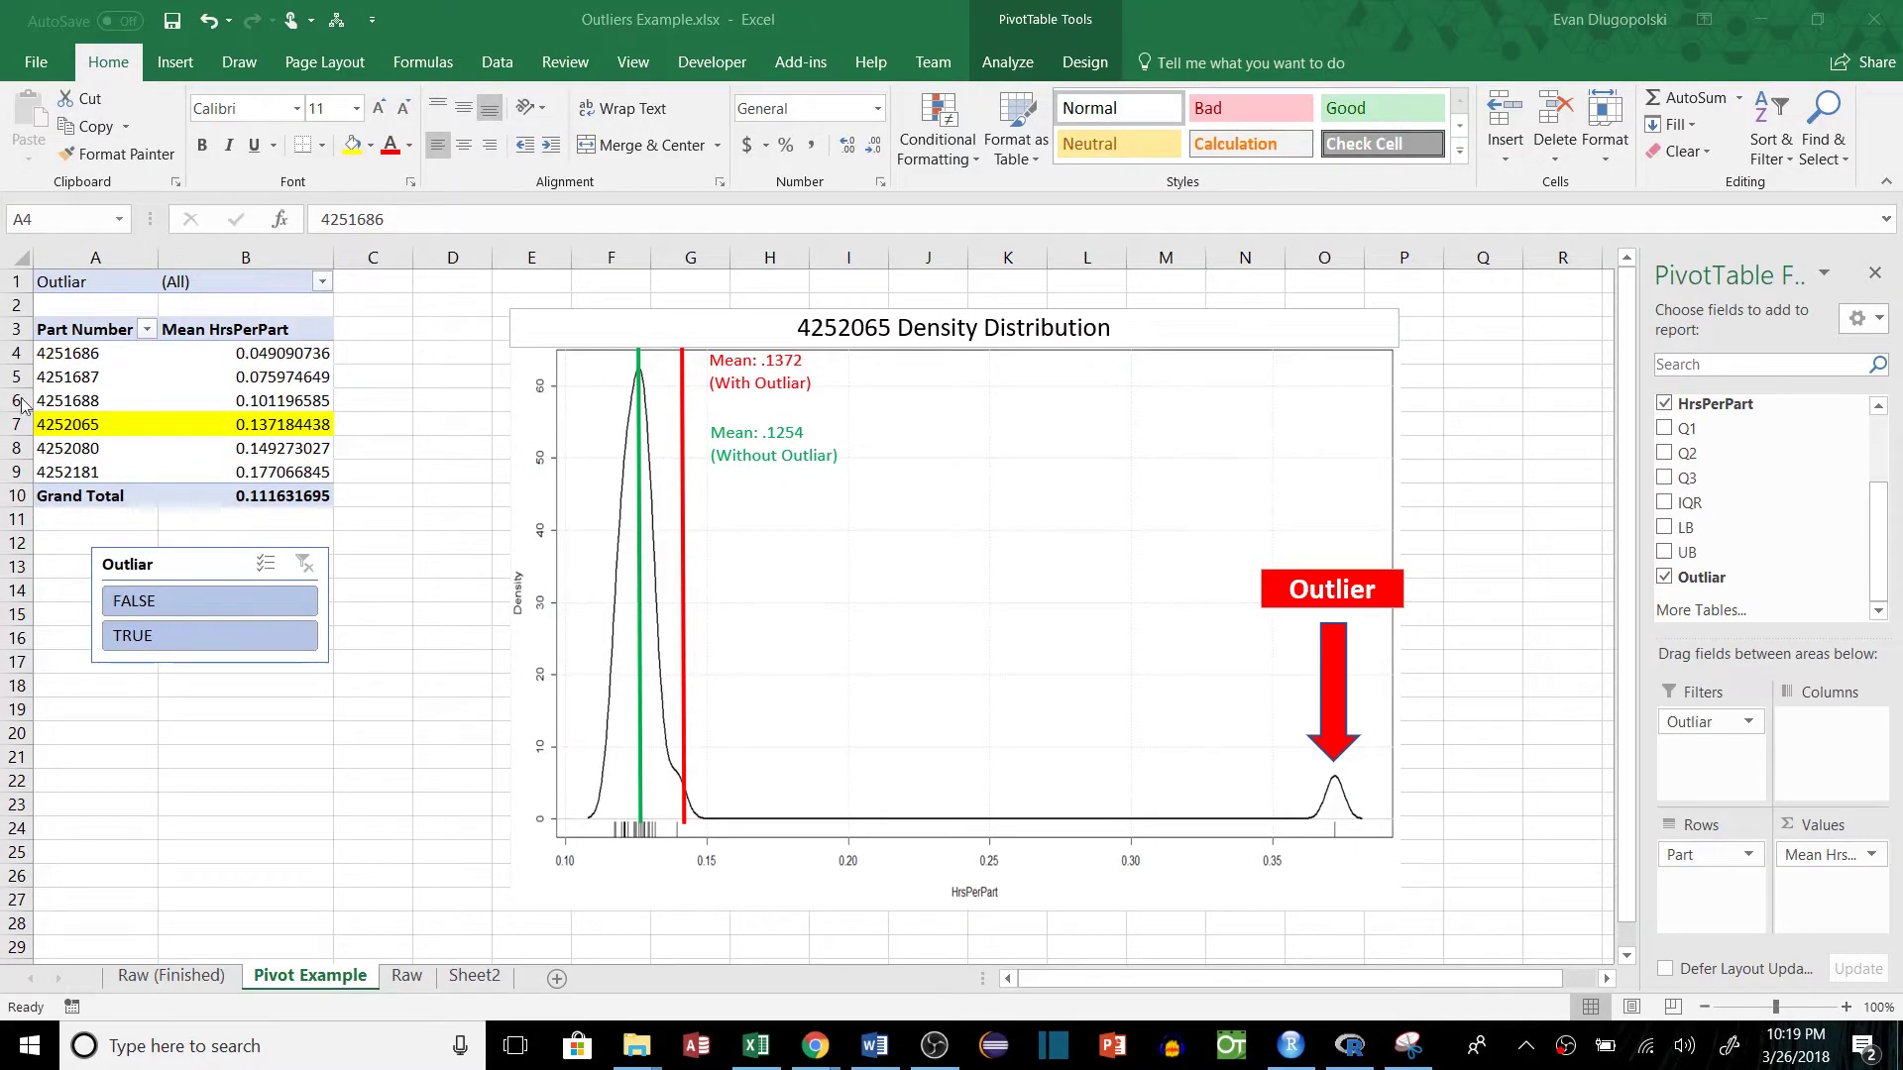
Review the pivot's mean Hrs/Part for parts 4251686, 4251687, 4251688 and 4252080.
drag(89, 357, 100, 449)
click(100, 449)
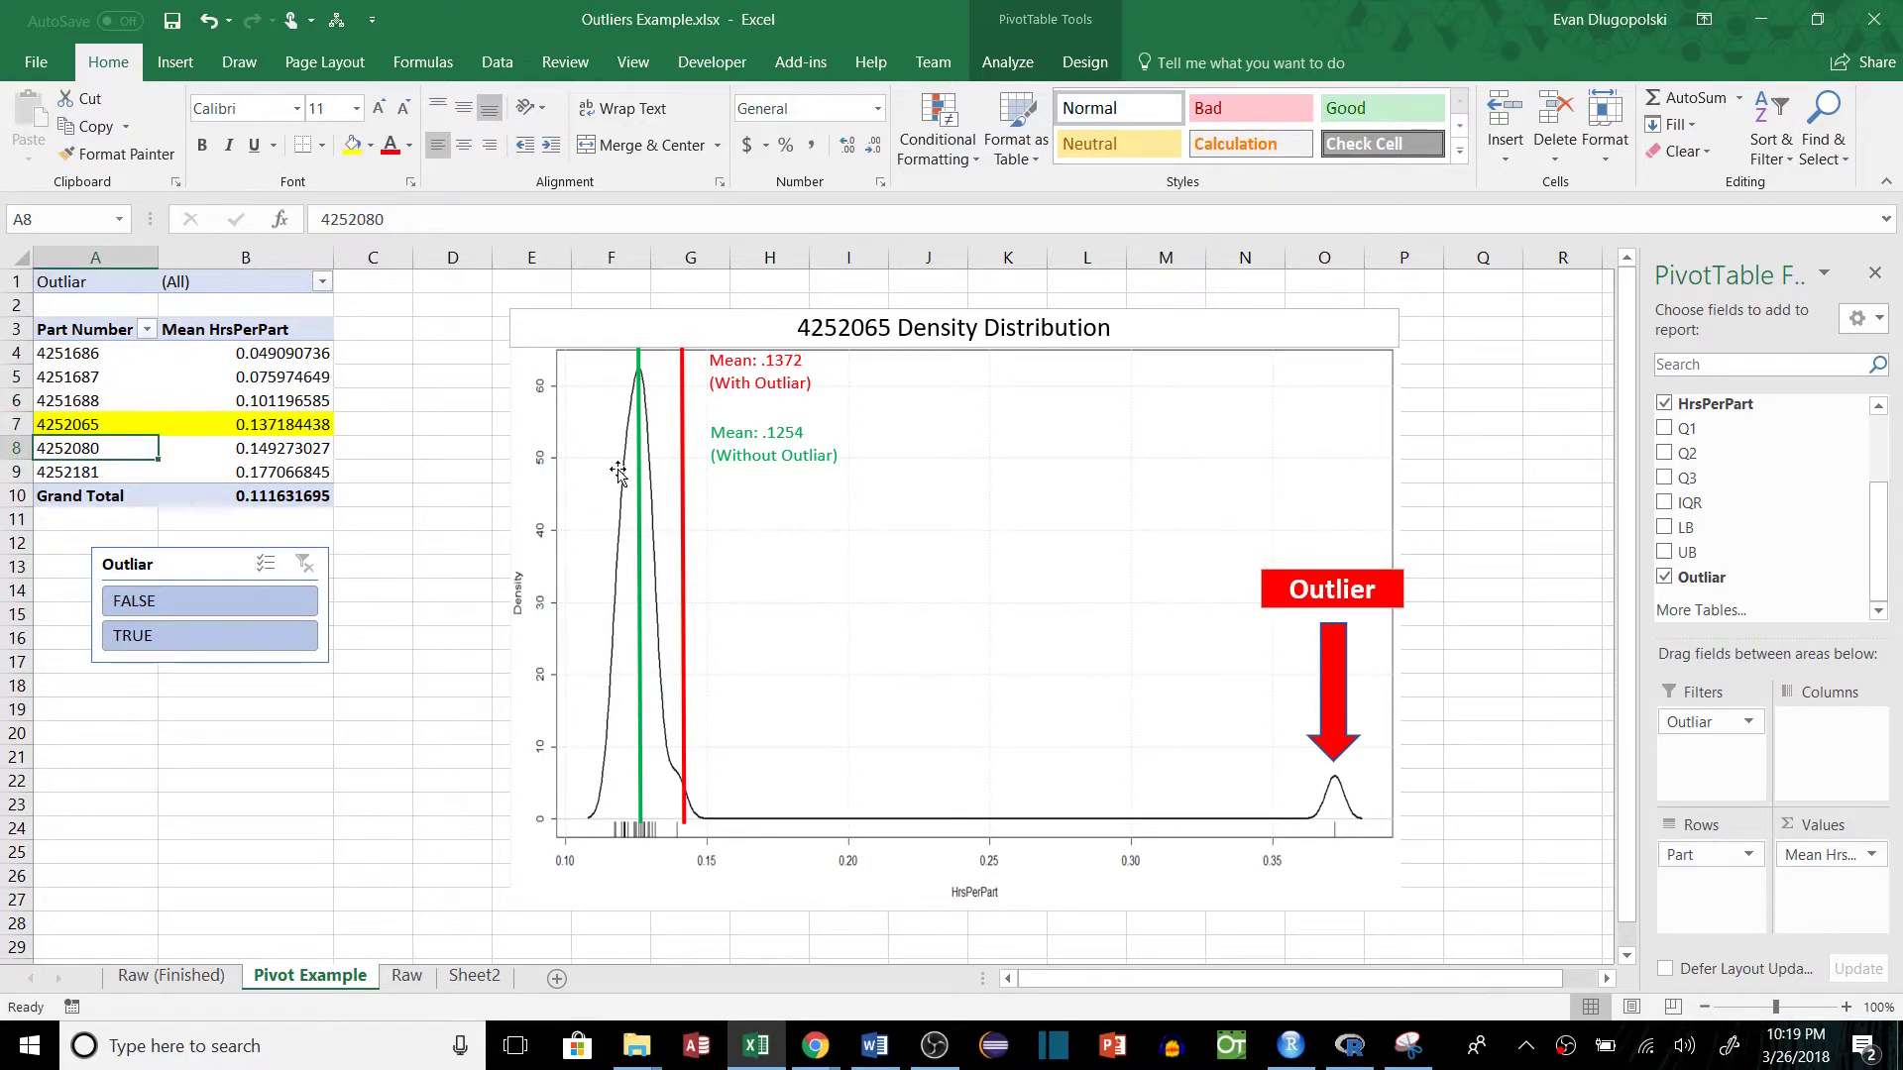
click(307, 377)
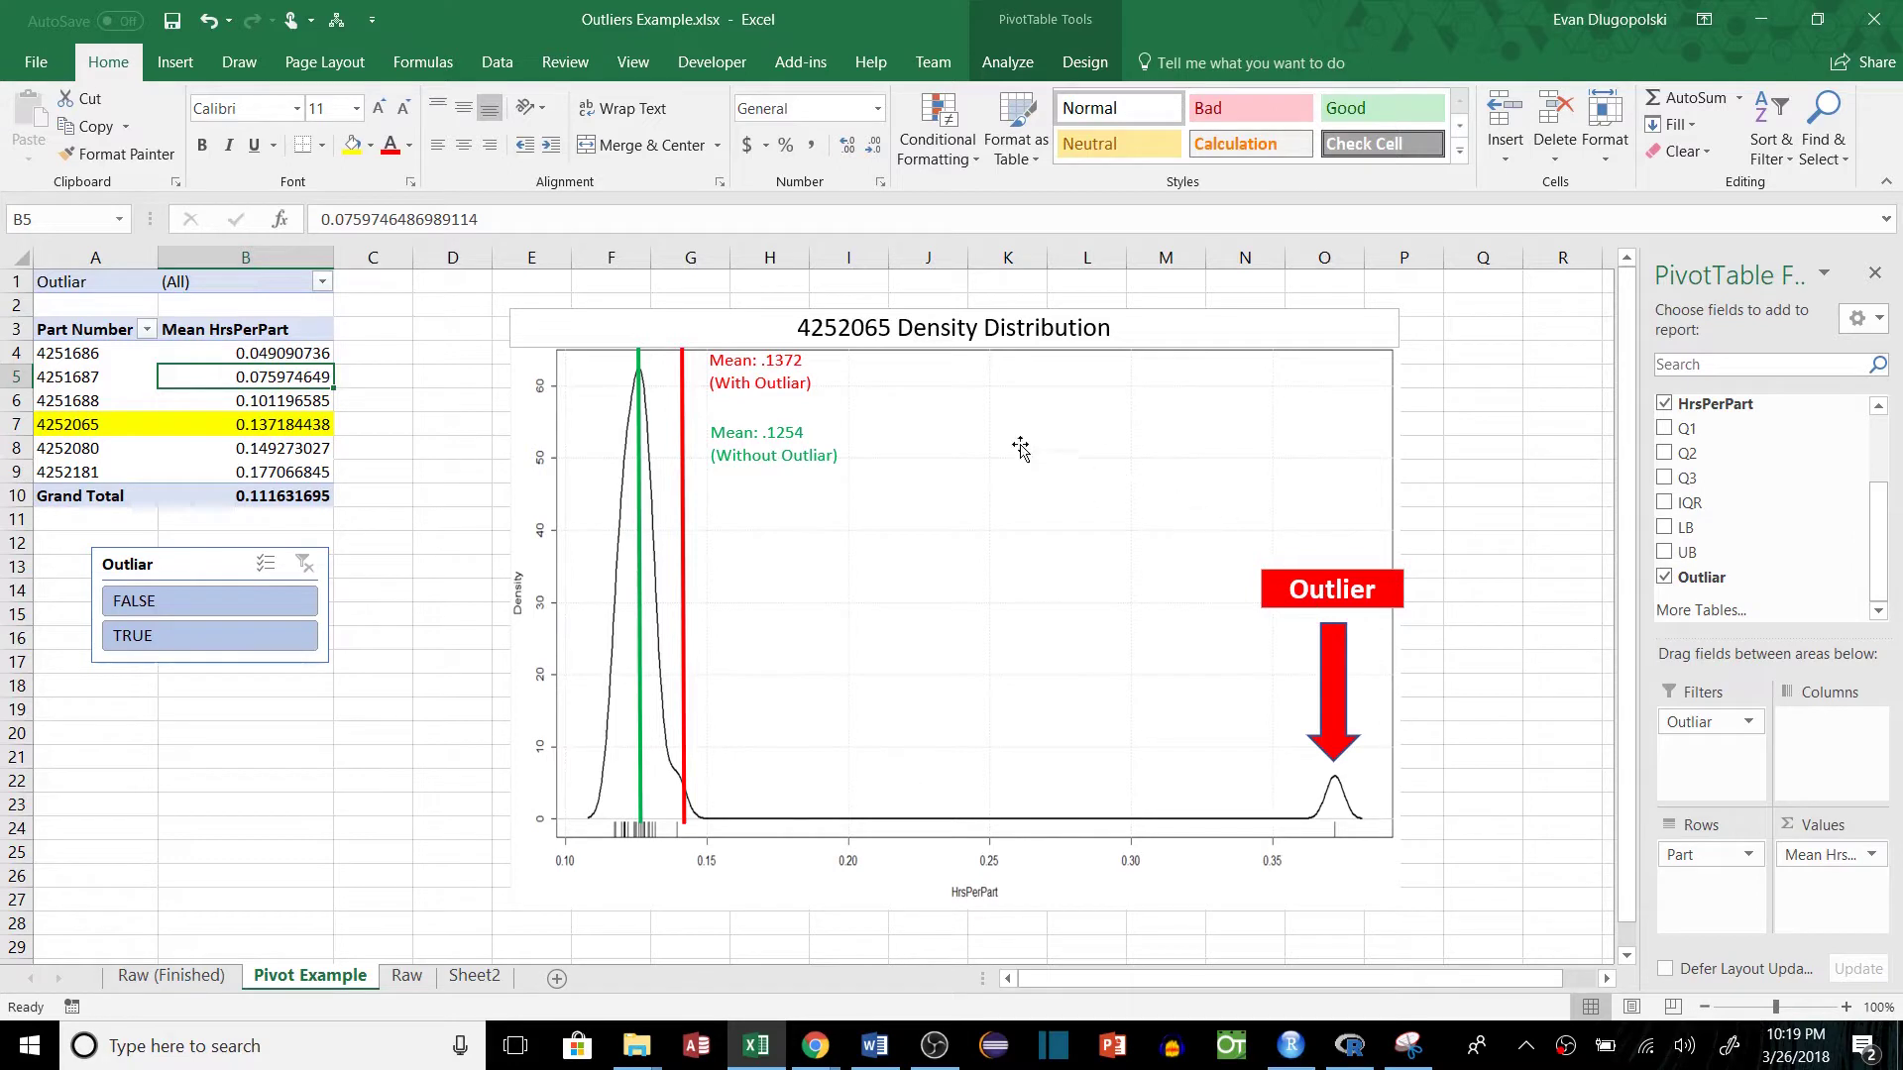
click(275, 401)
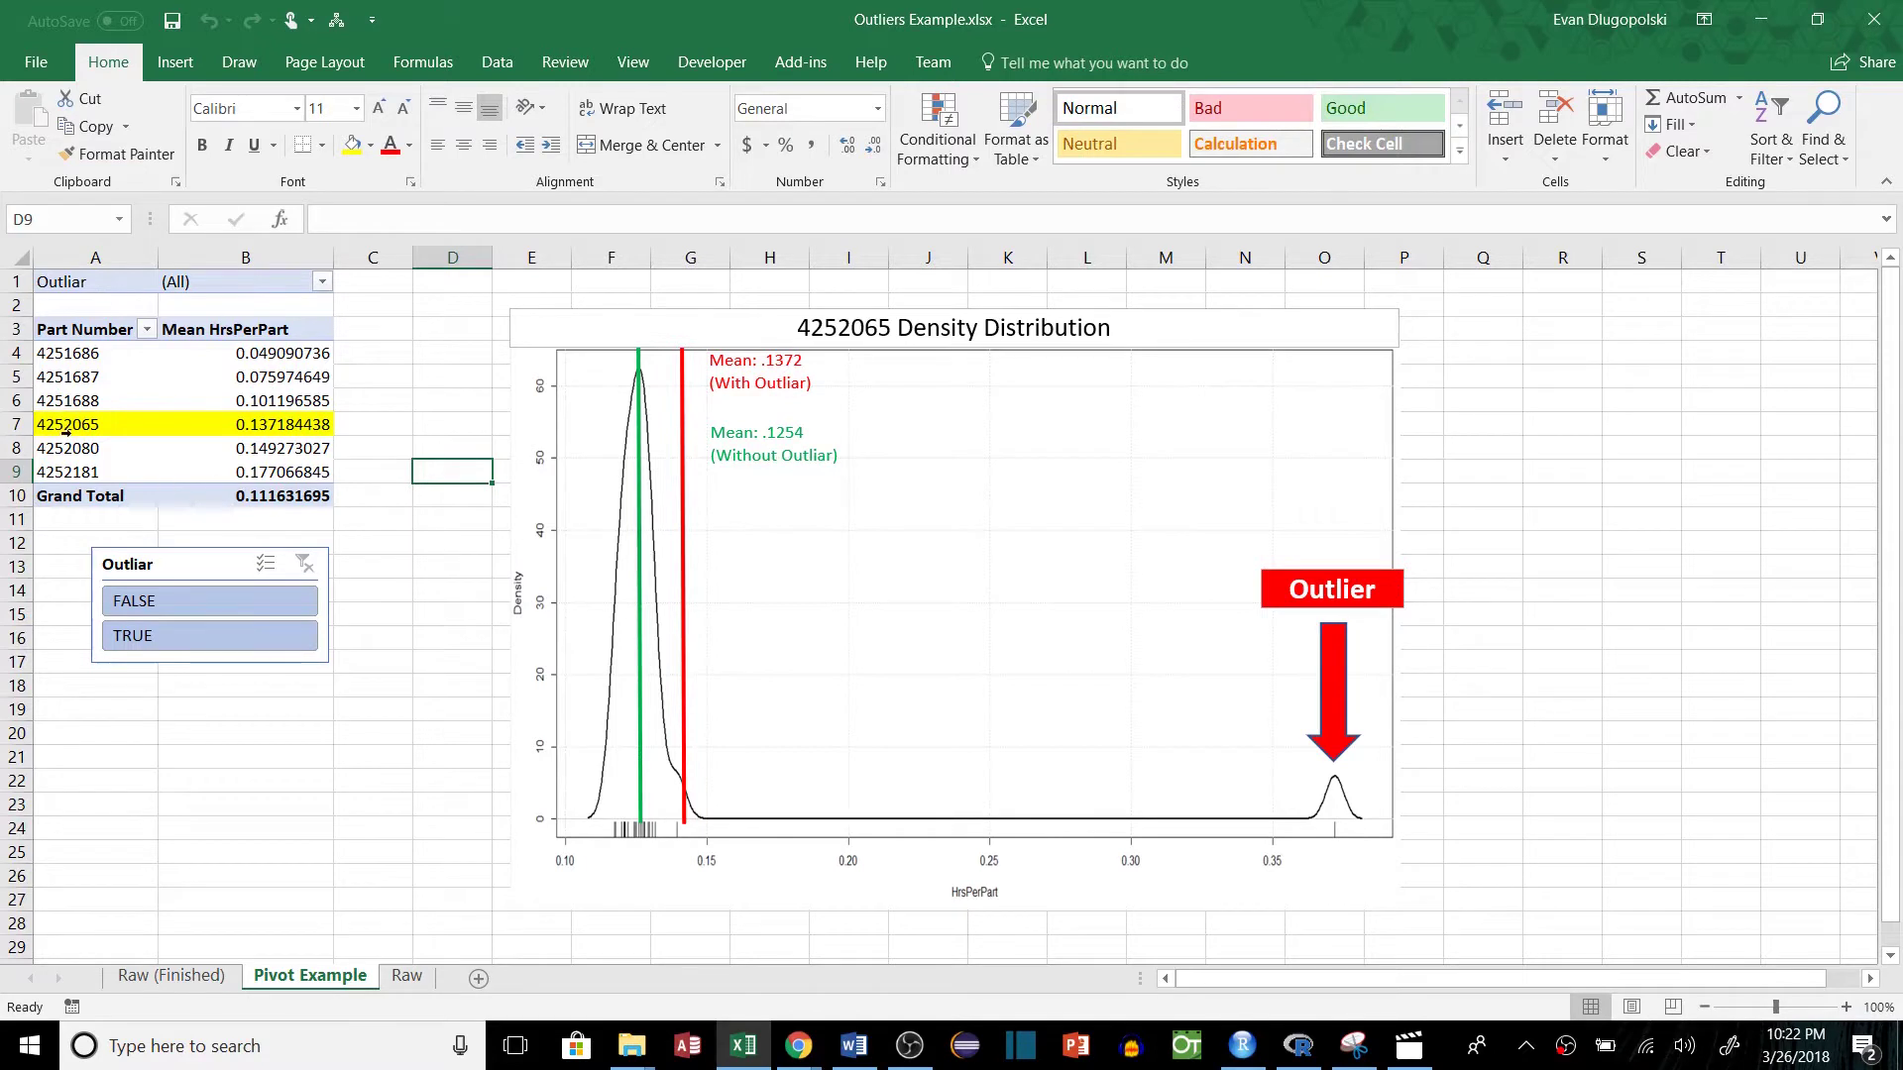
click(99, 355)
click(243, 359)
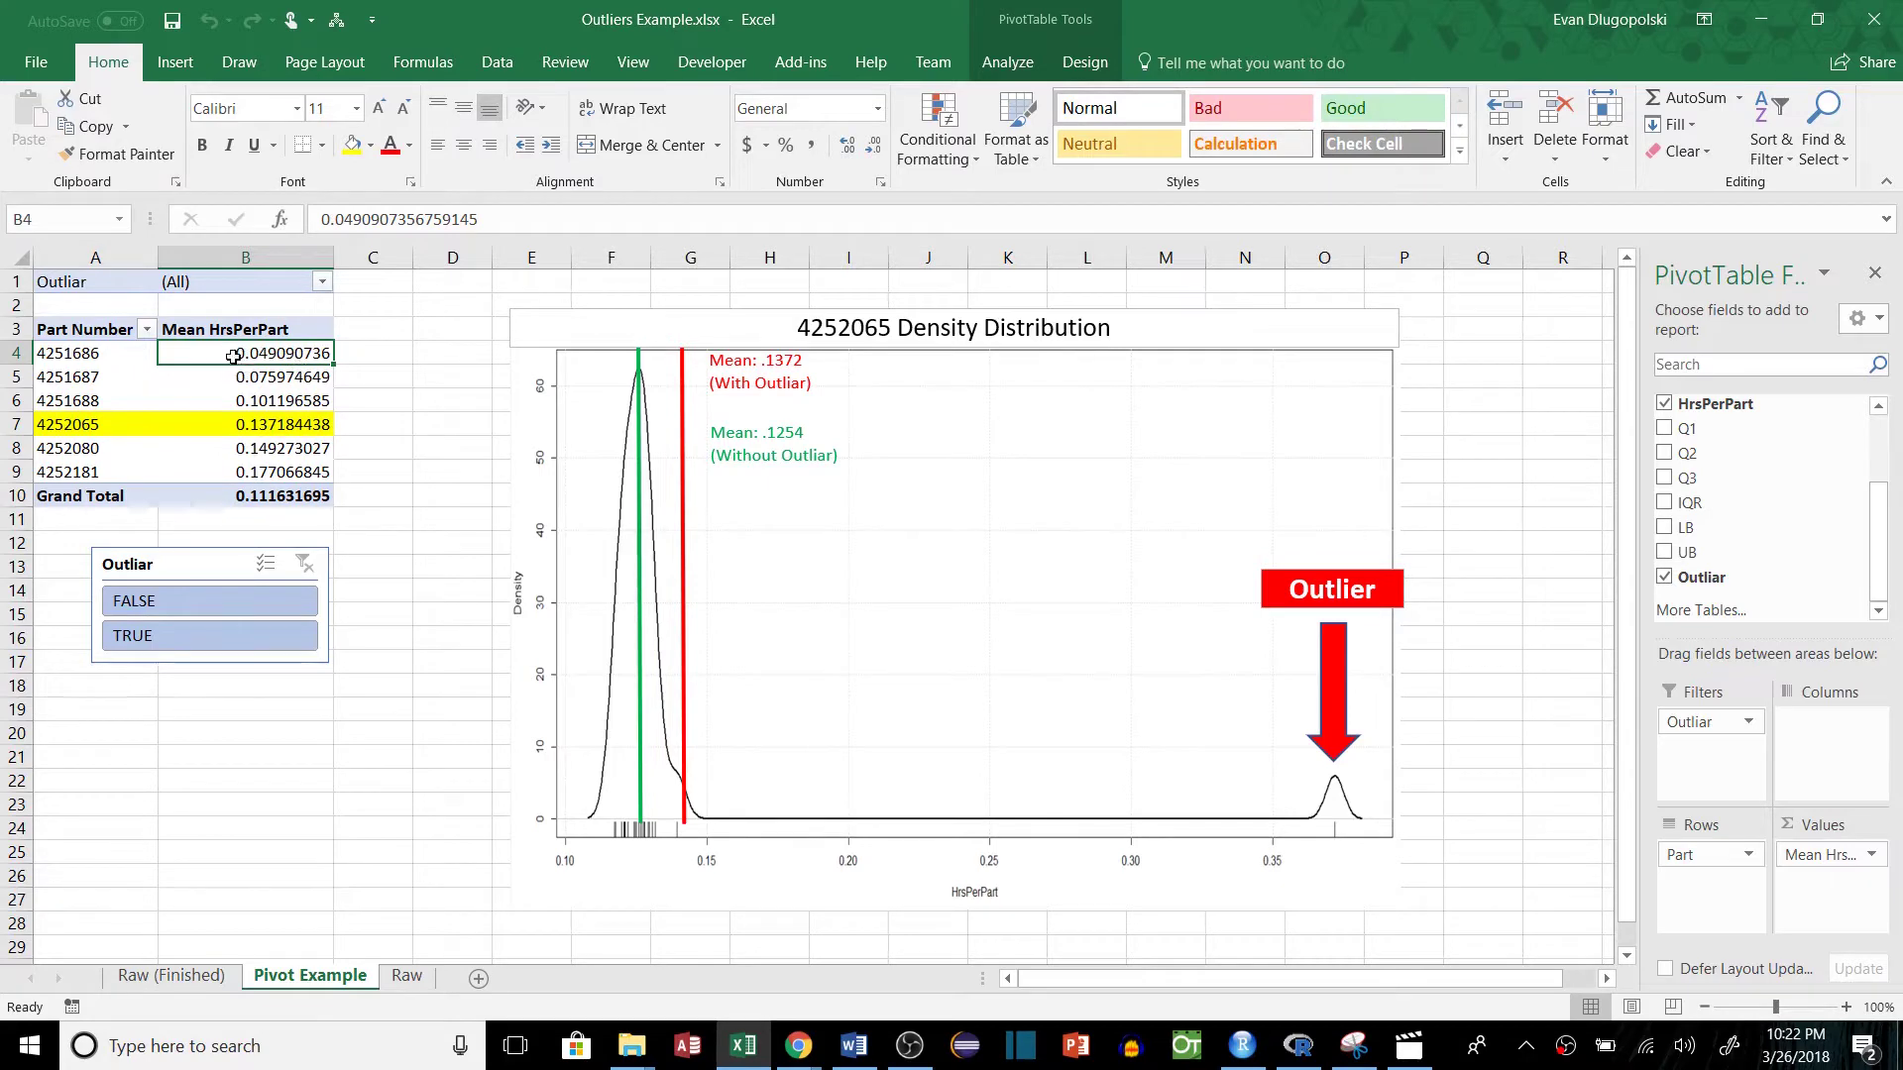
click(91, 354)
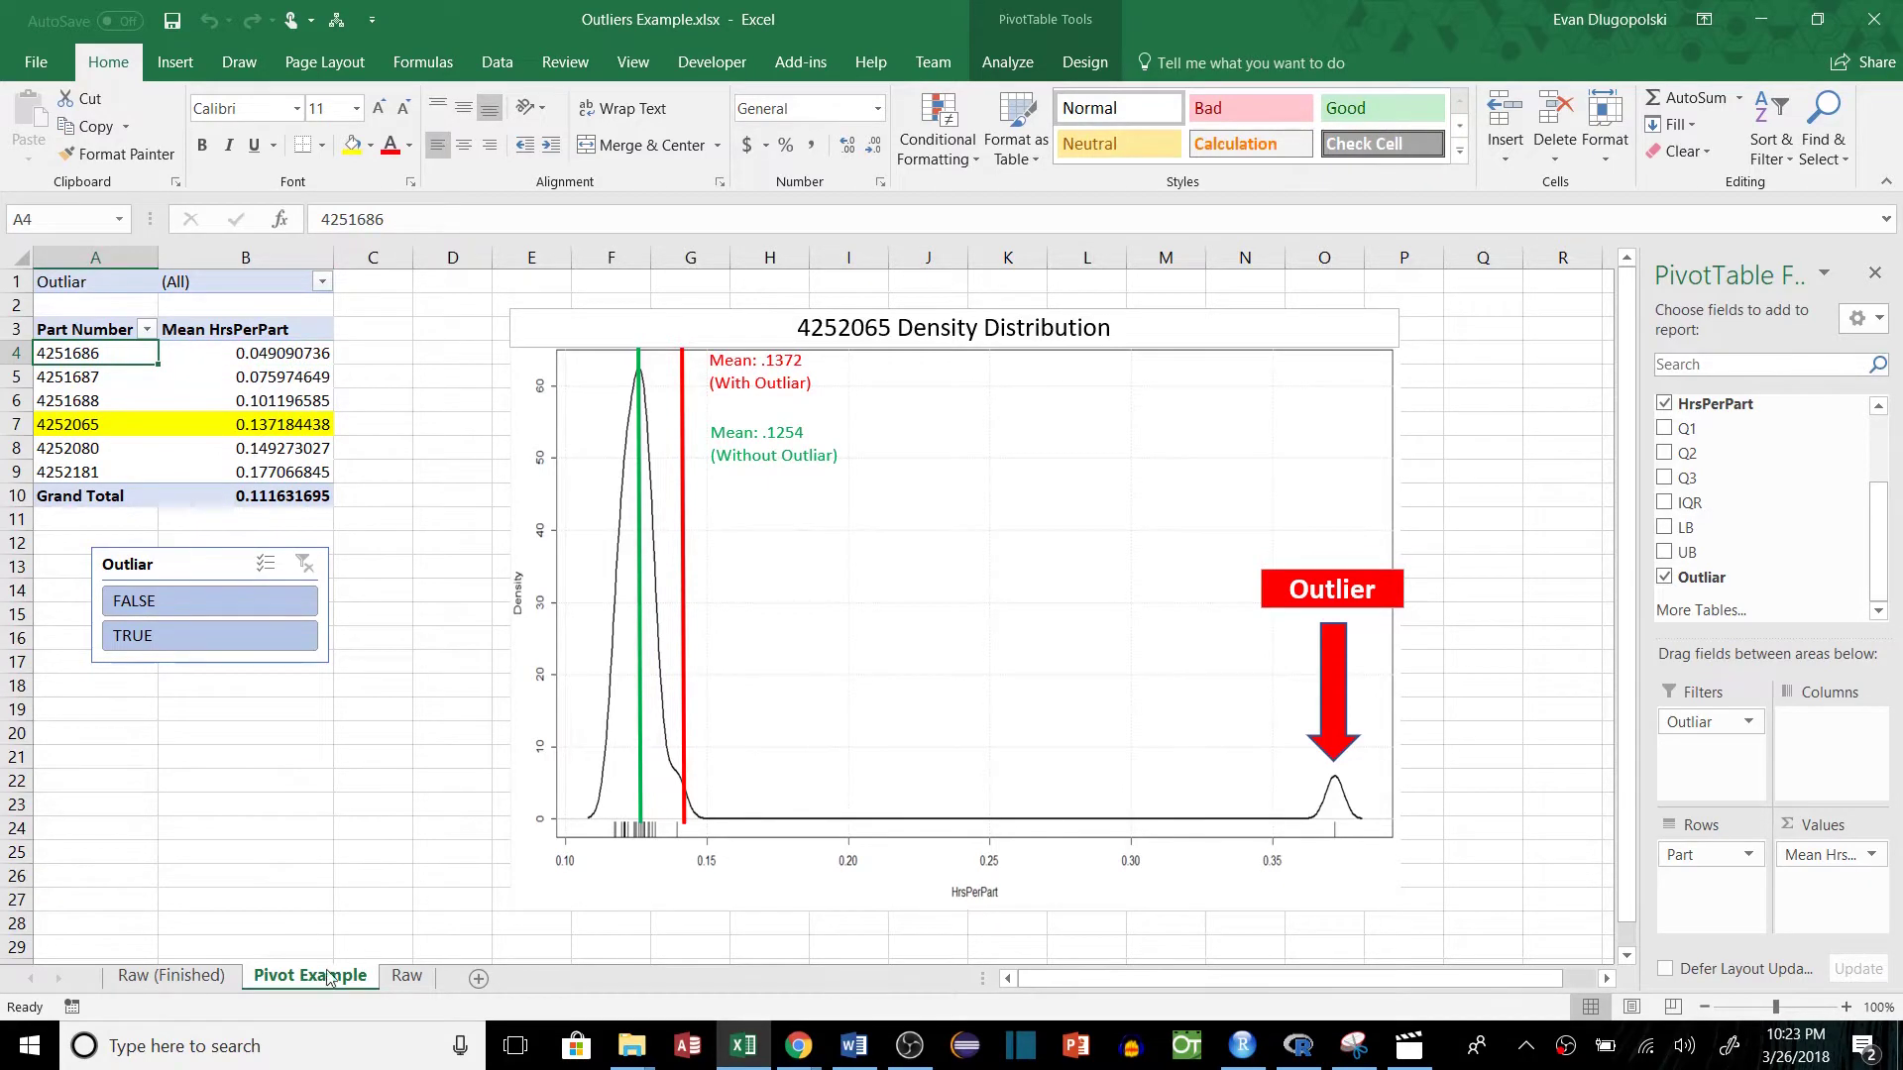
On the Raw sheet, inspect the first job's record and its Hrs/Part formula (Hrs ÷ Completed Qty).
click(407, 977)
click(467, 441)
click(87, 309)
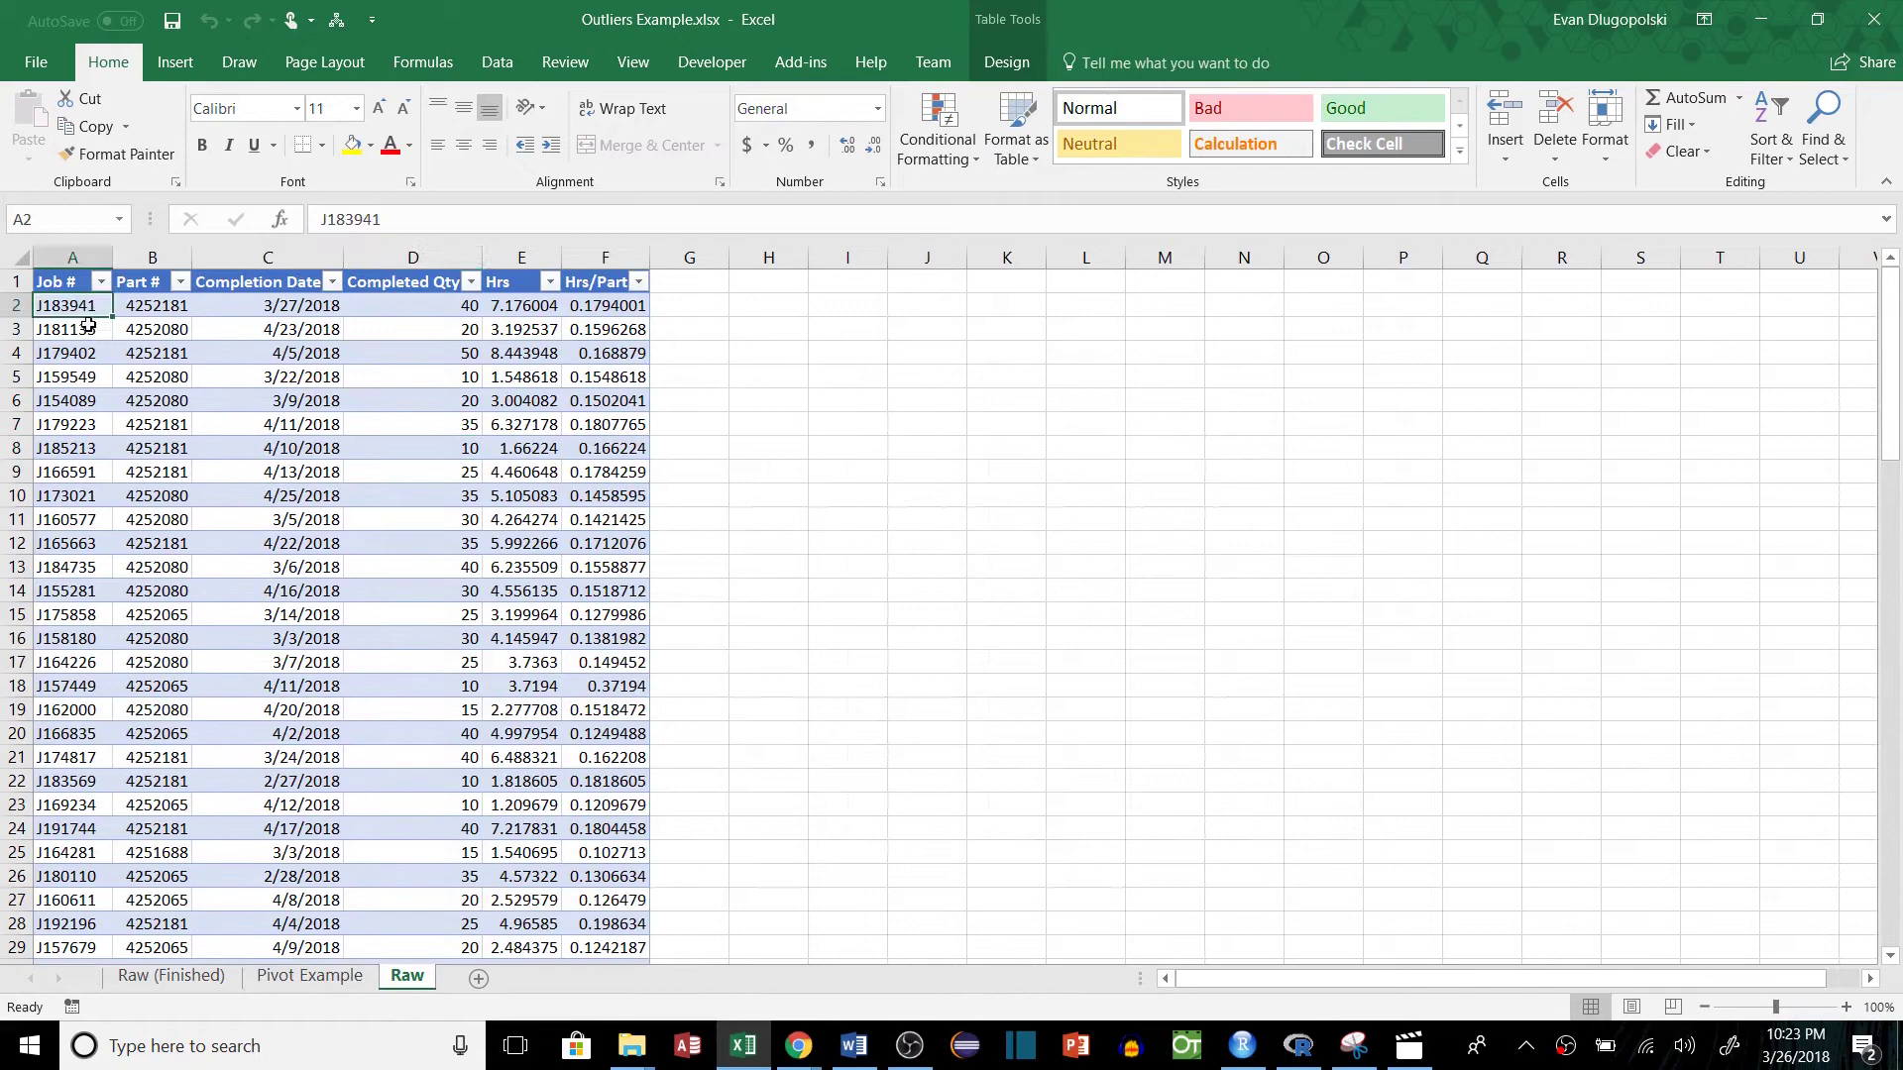
drag(154, 308, 624, 315)
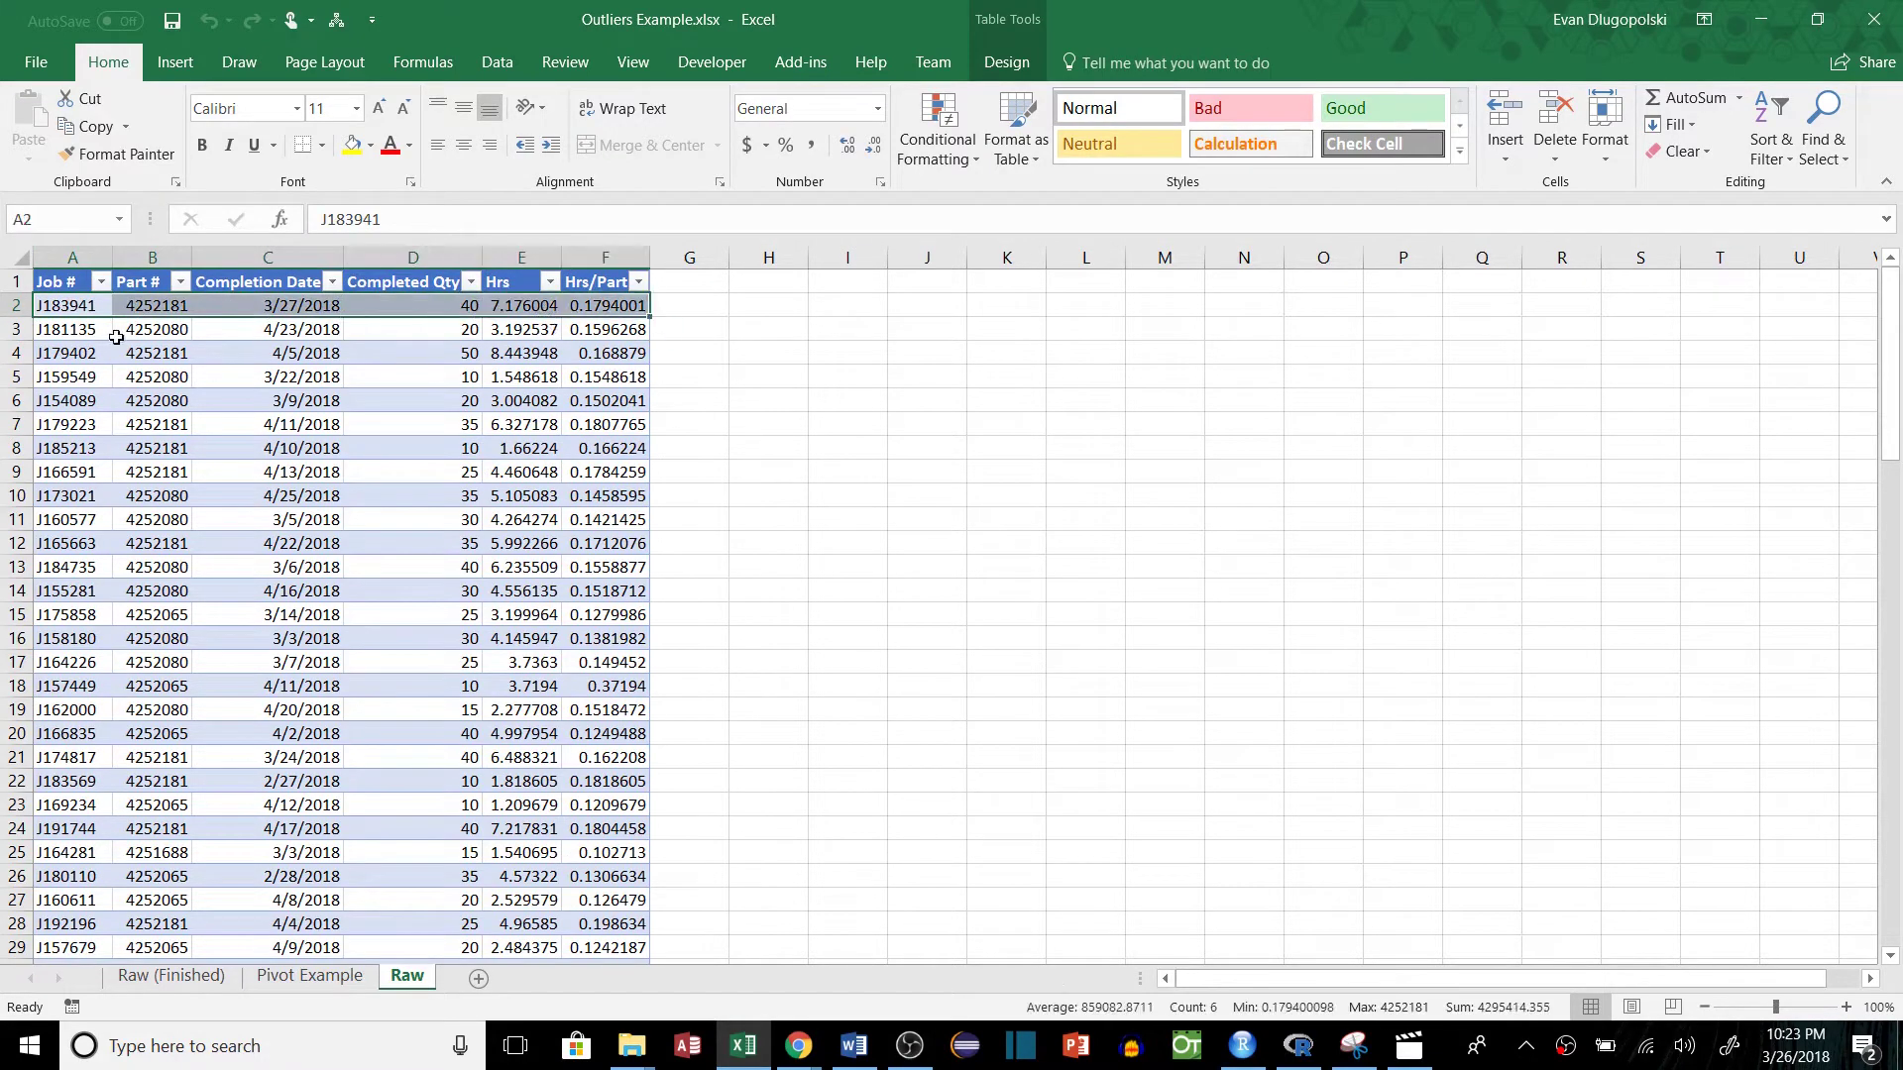
click(156, 309)
click(411, 309)
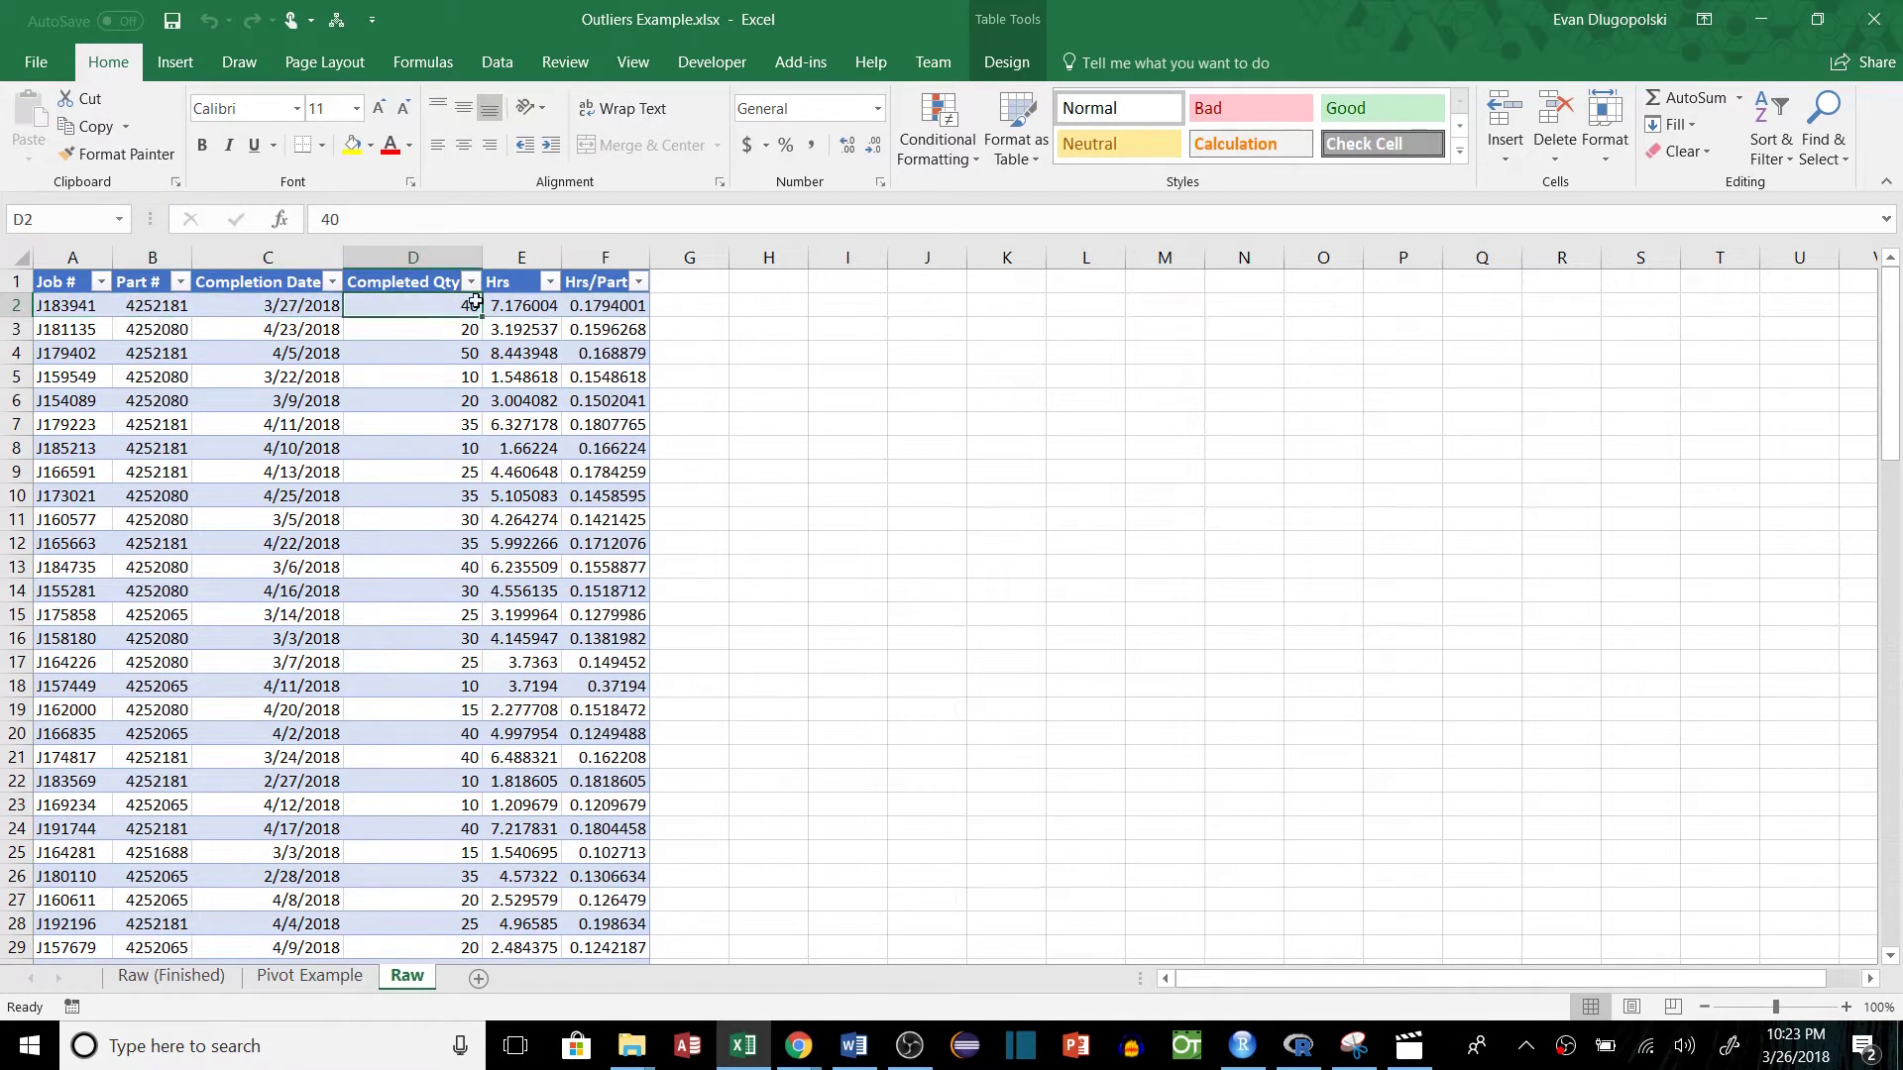
click(518, 306)
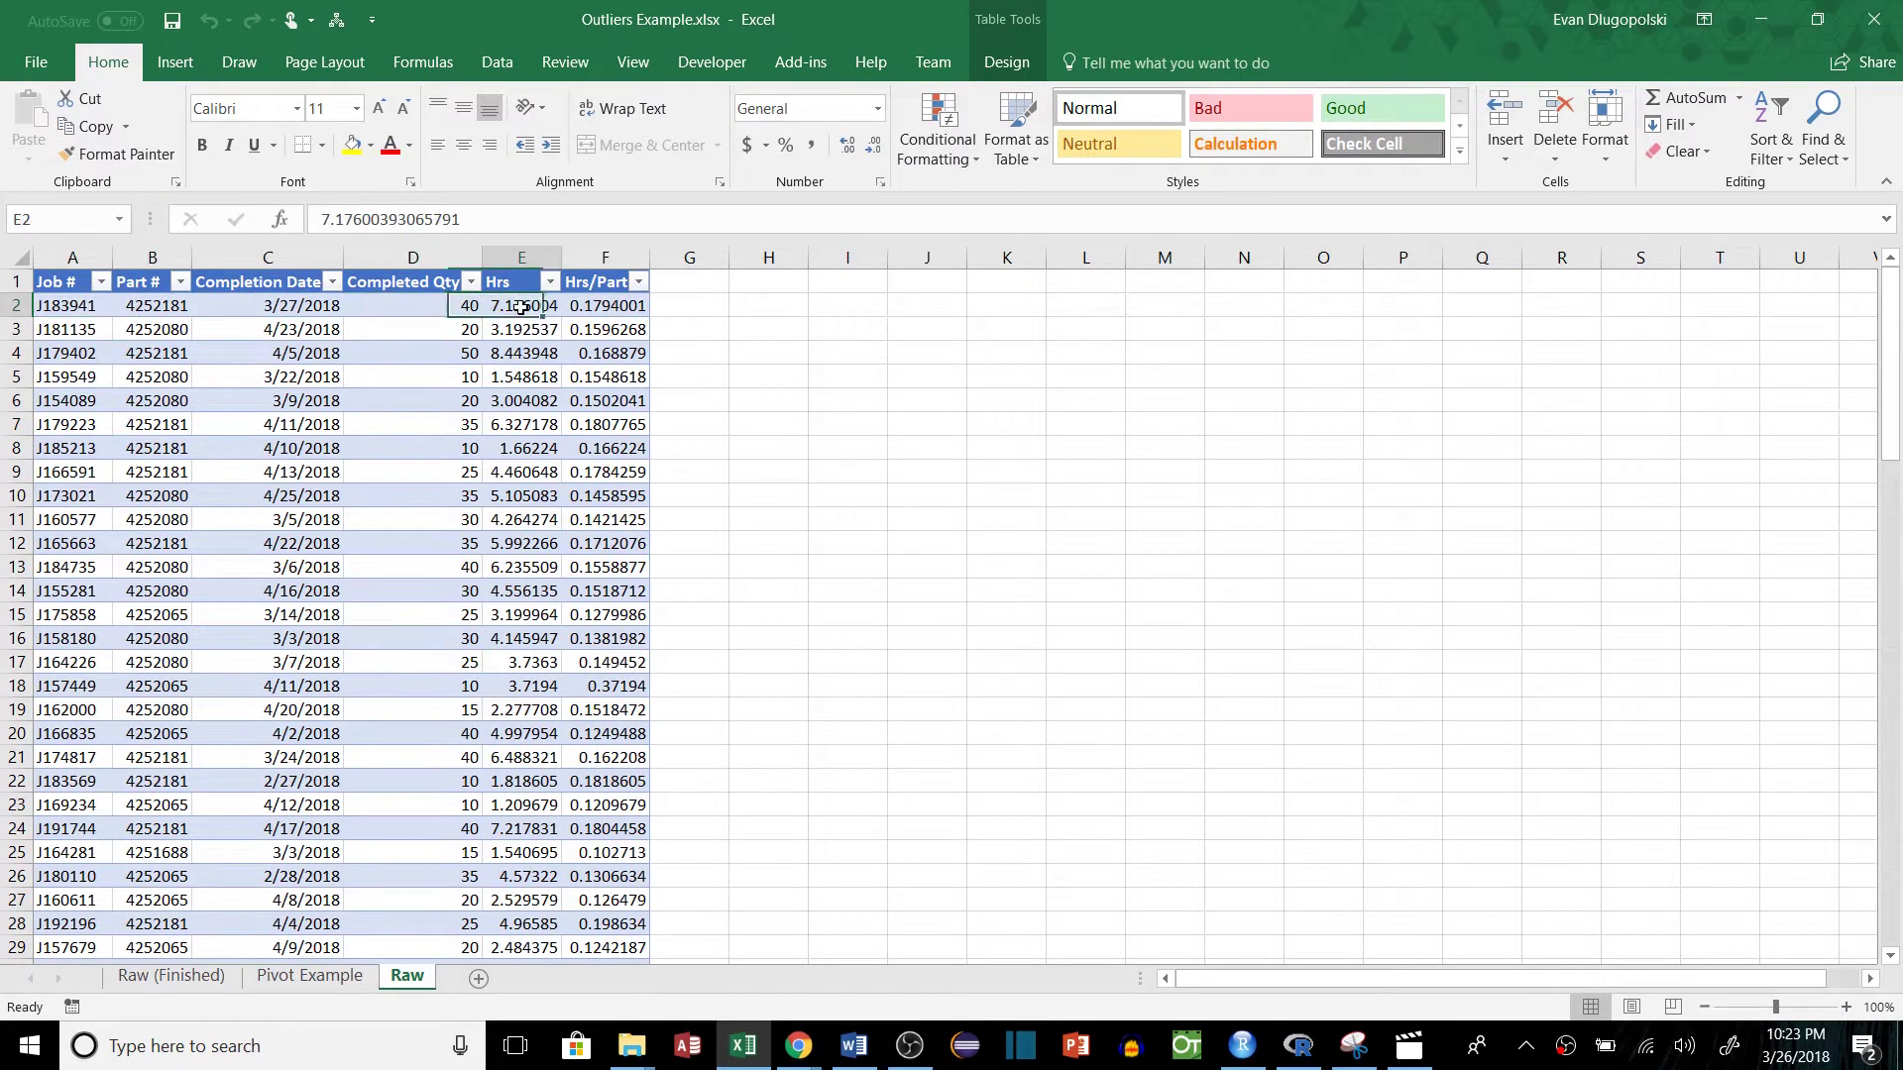
click(598, 309)
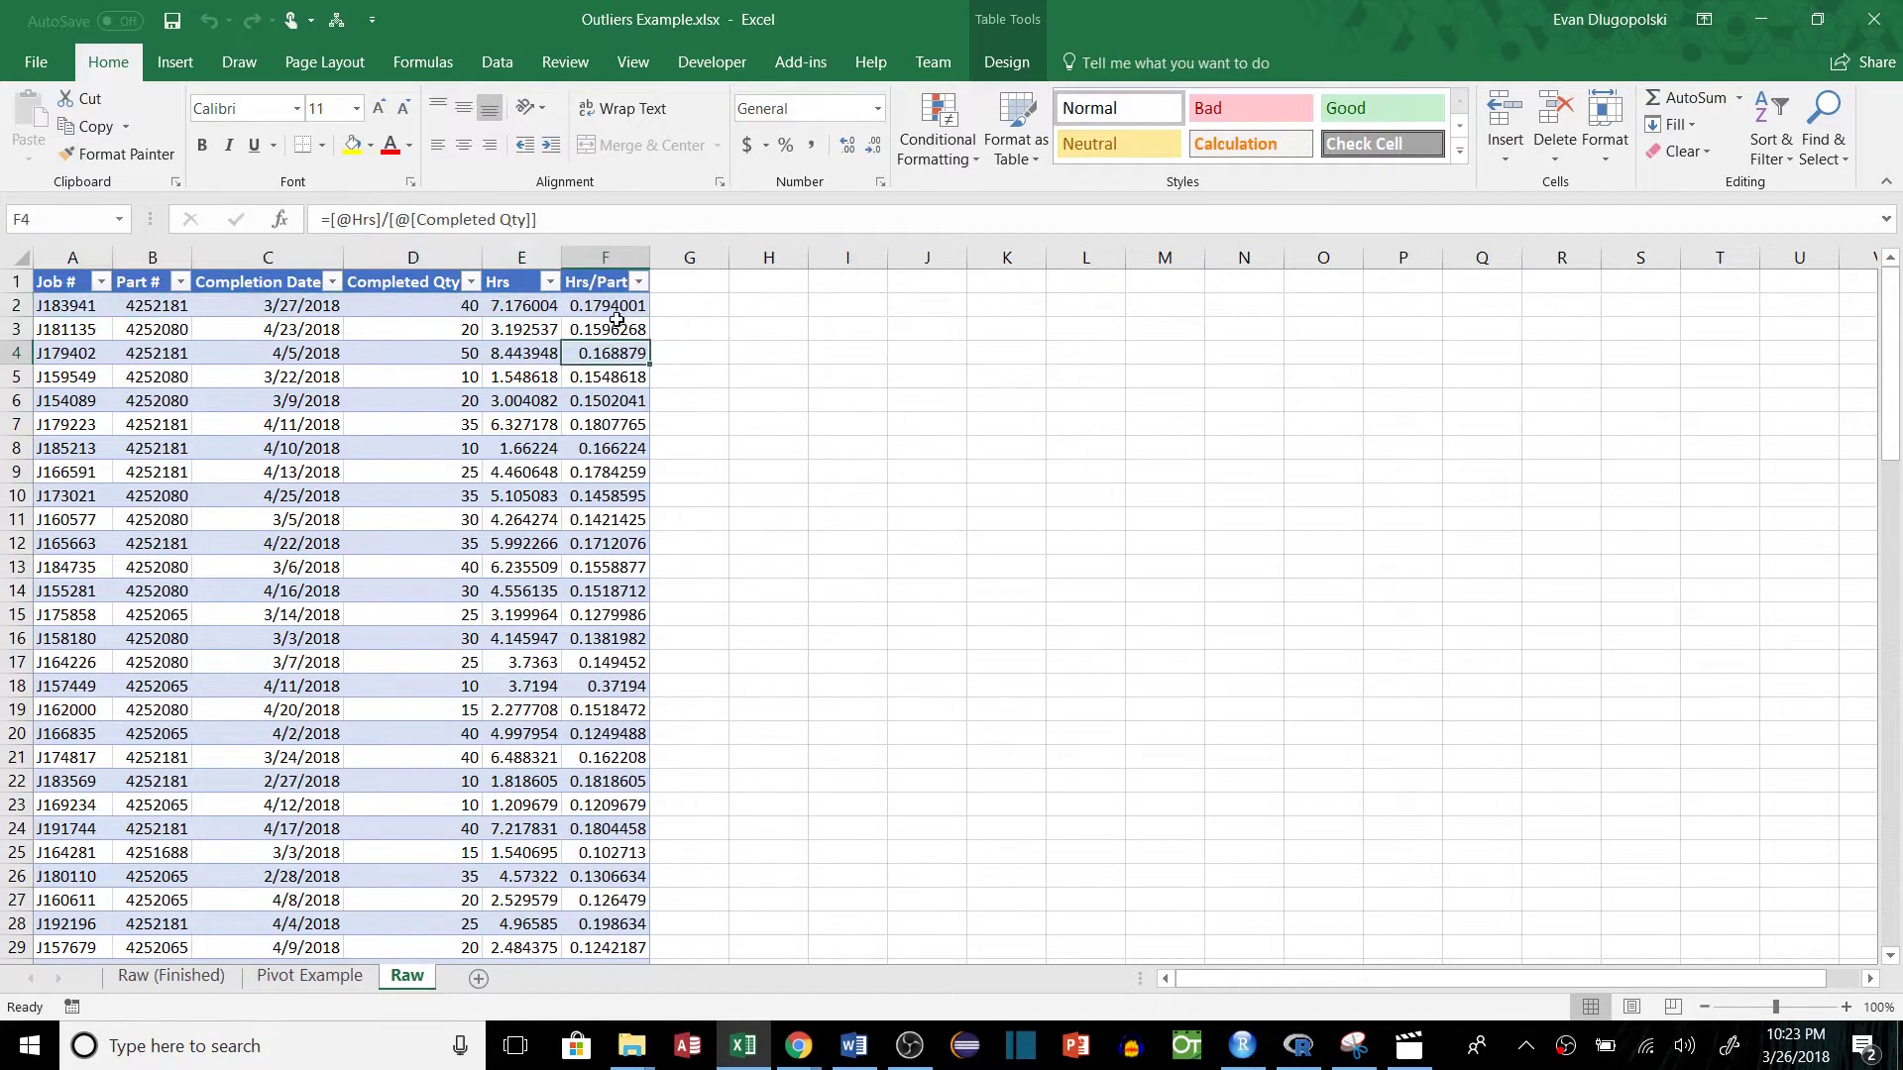
click(70, 305)
click(307, 976)
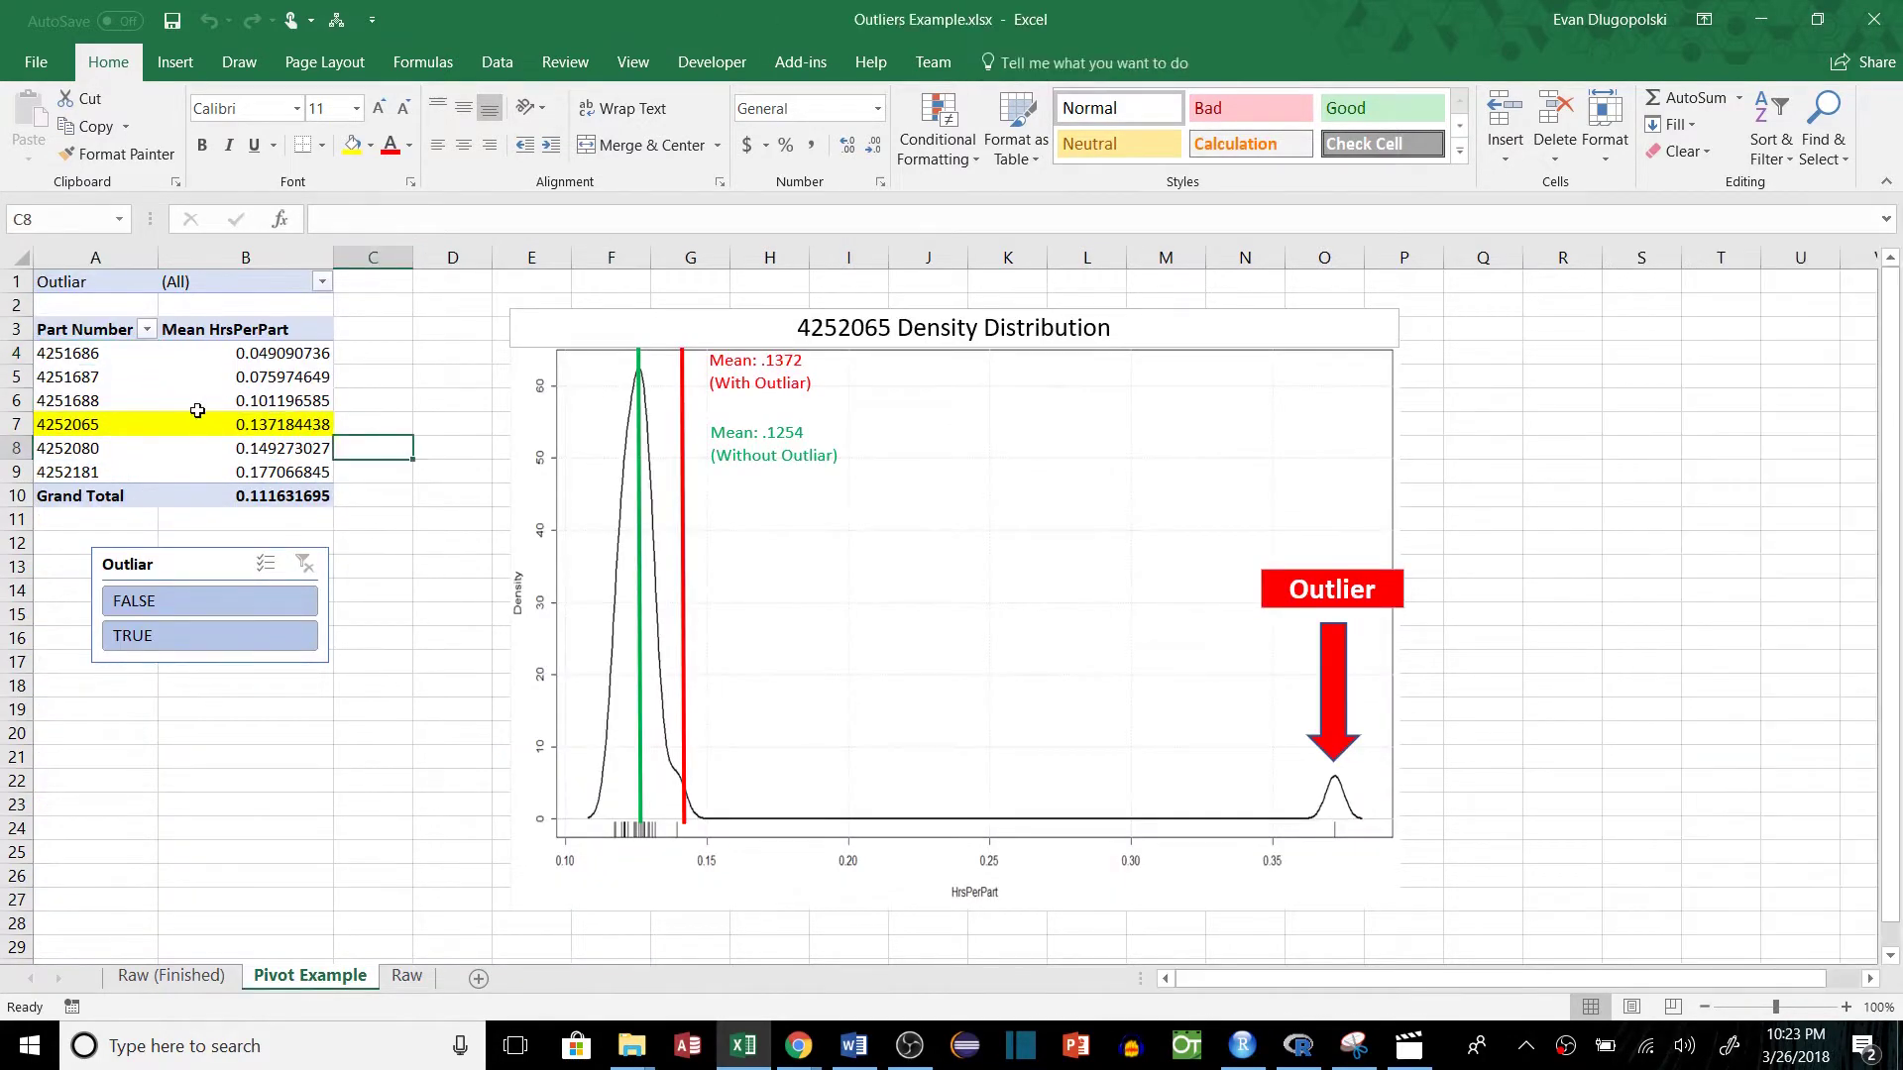
click(373, 471)
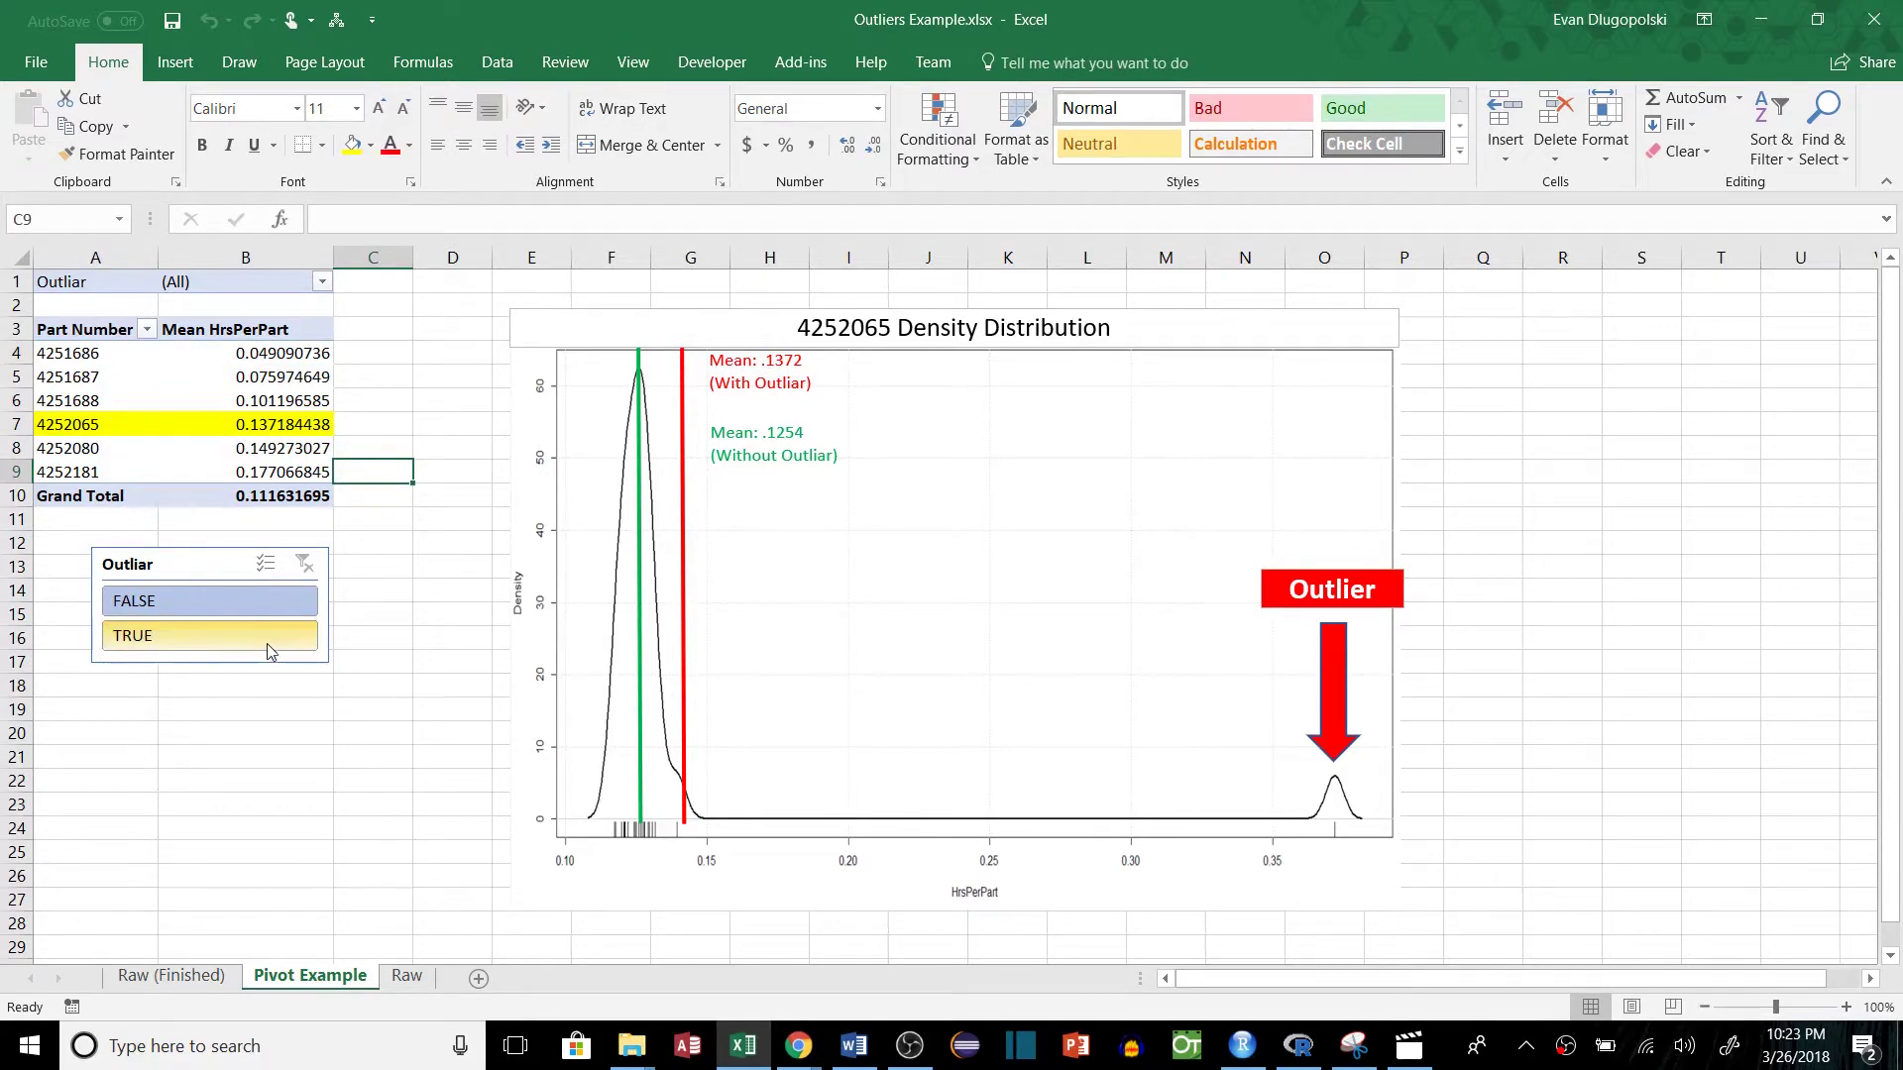
click(266, 644)
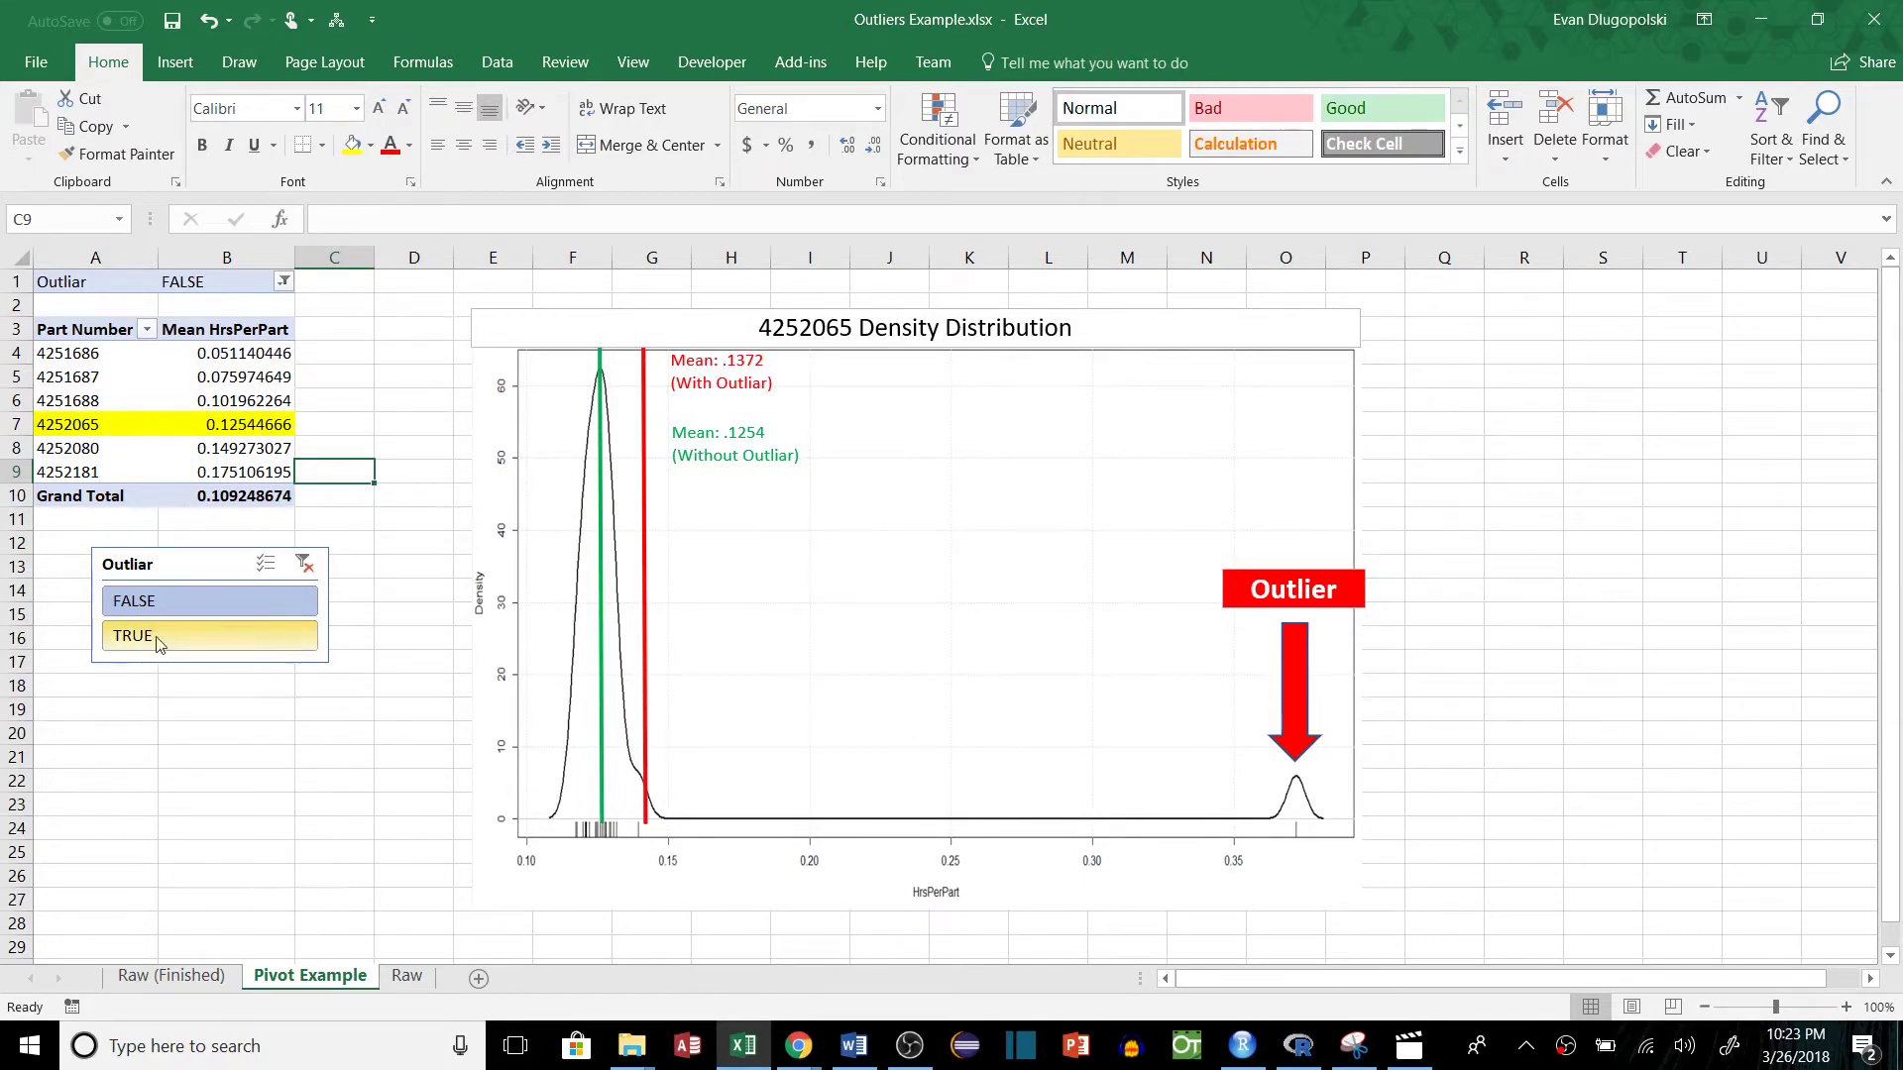
click(248, 428)
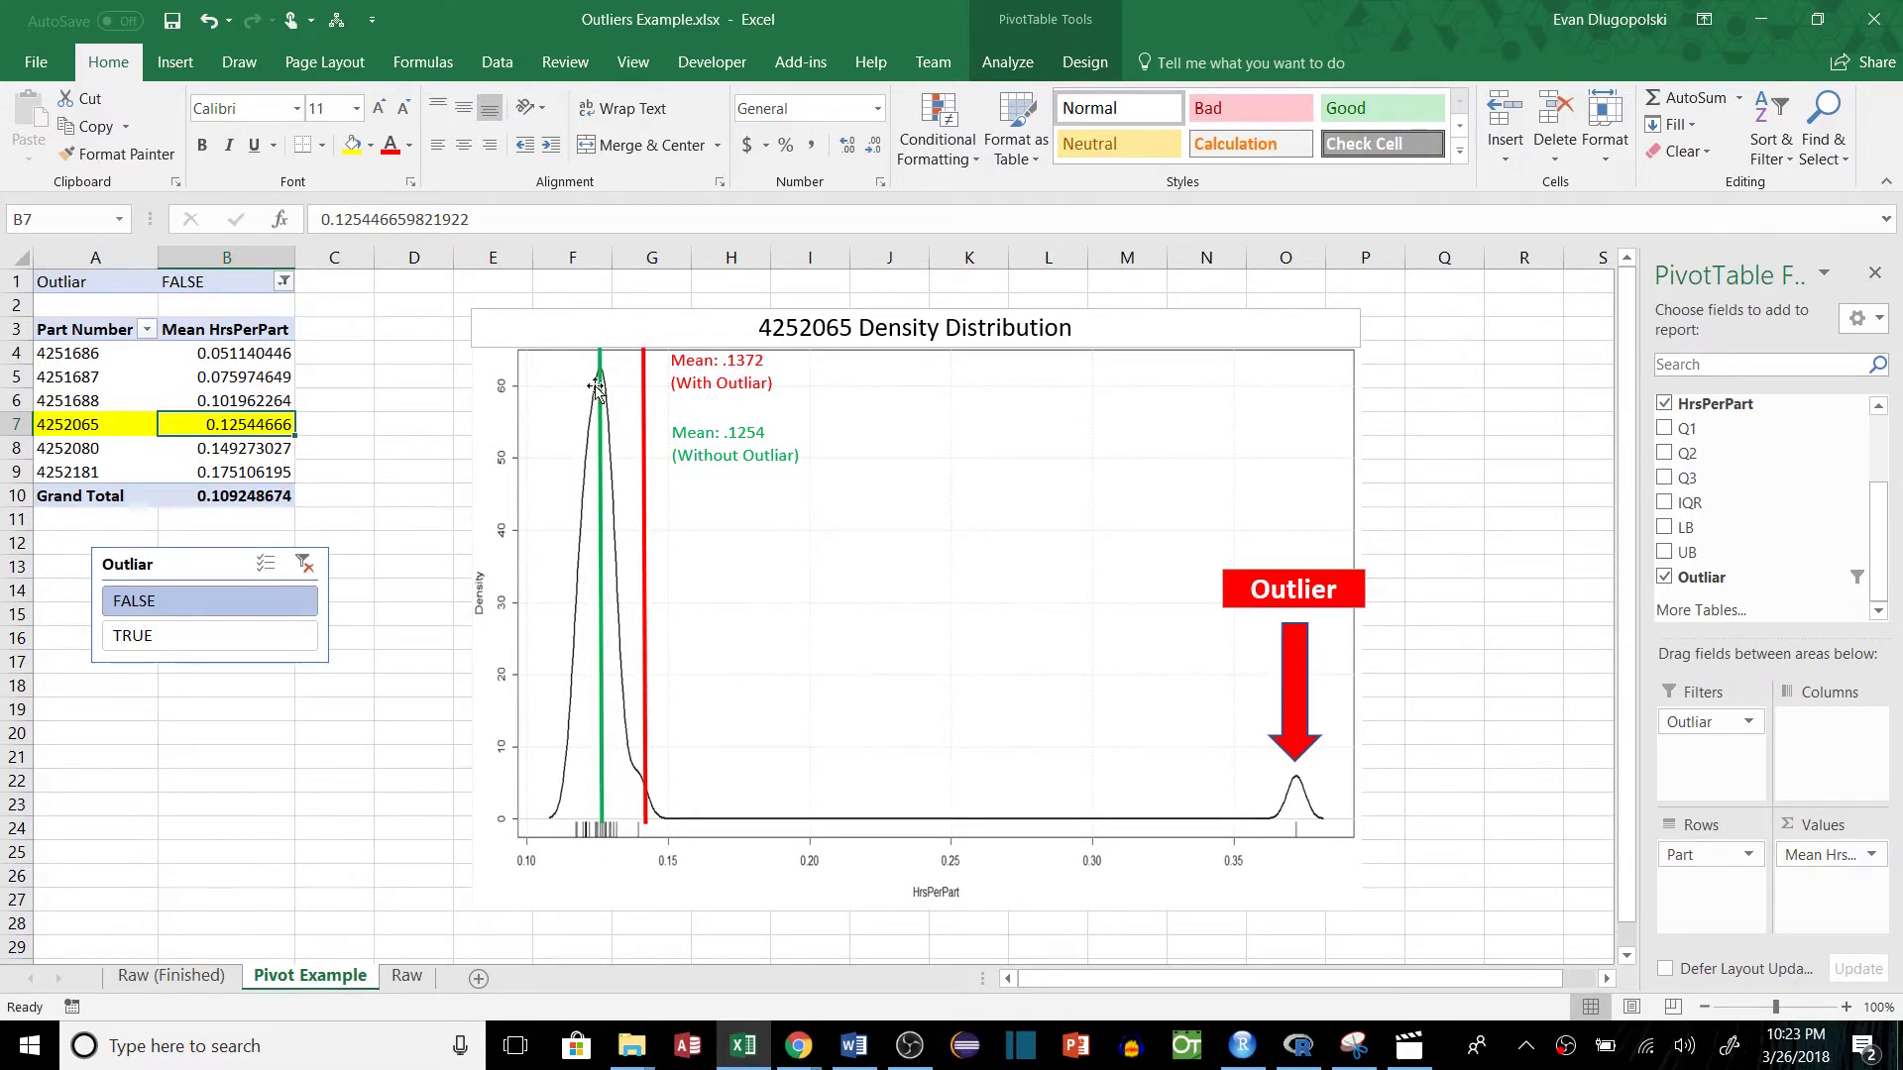
ctrl+click(202, 639)
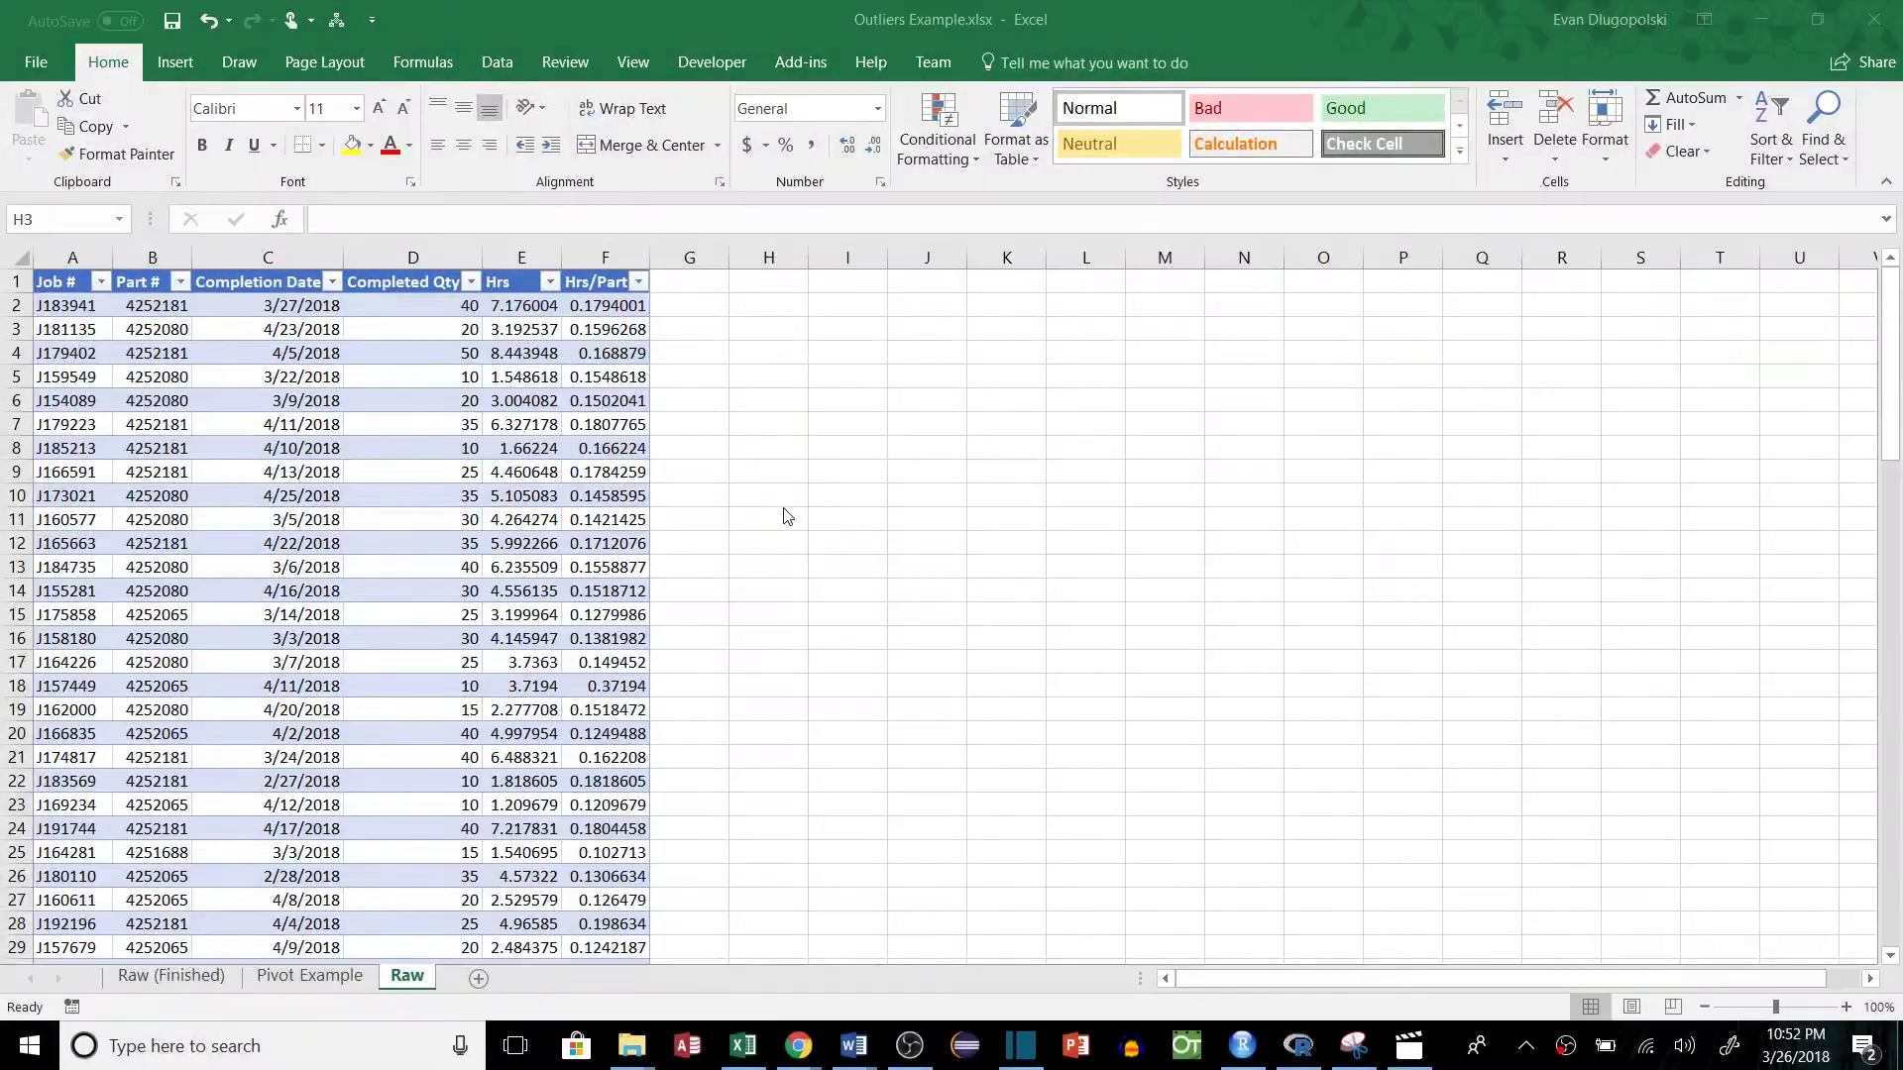
Add the headers Q1, Q2 and Q3 in G1:I1 beside the Raw job table.
click(689, 284)
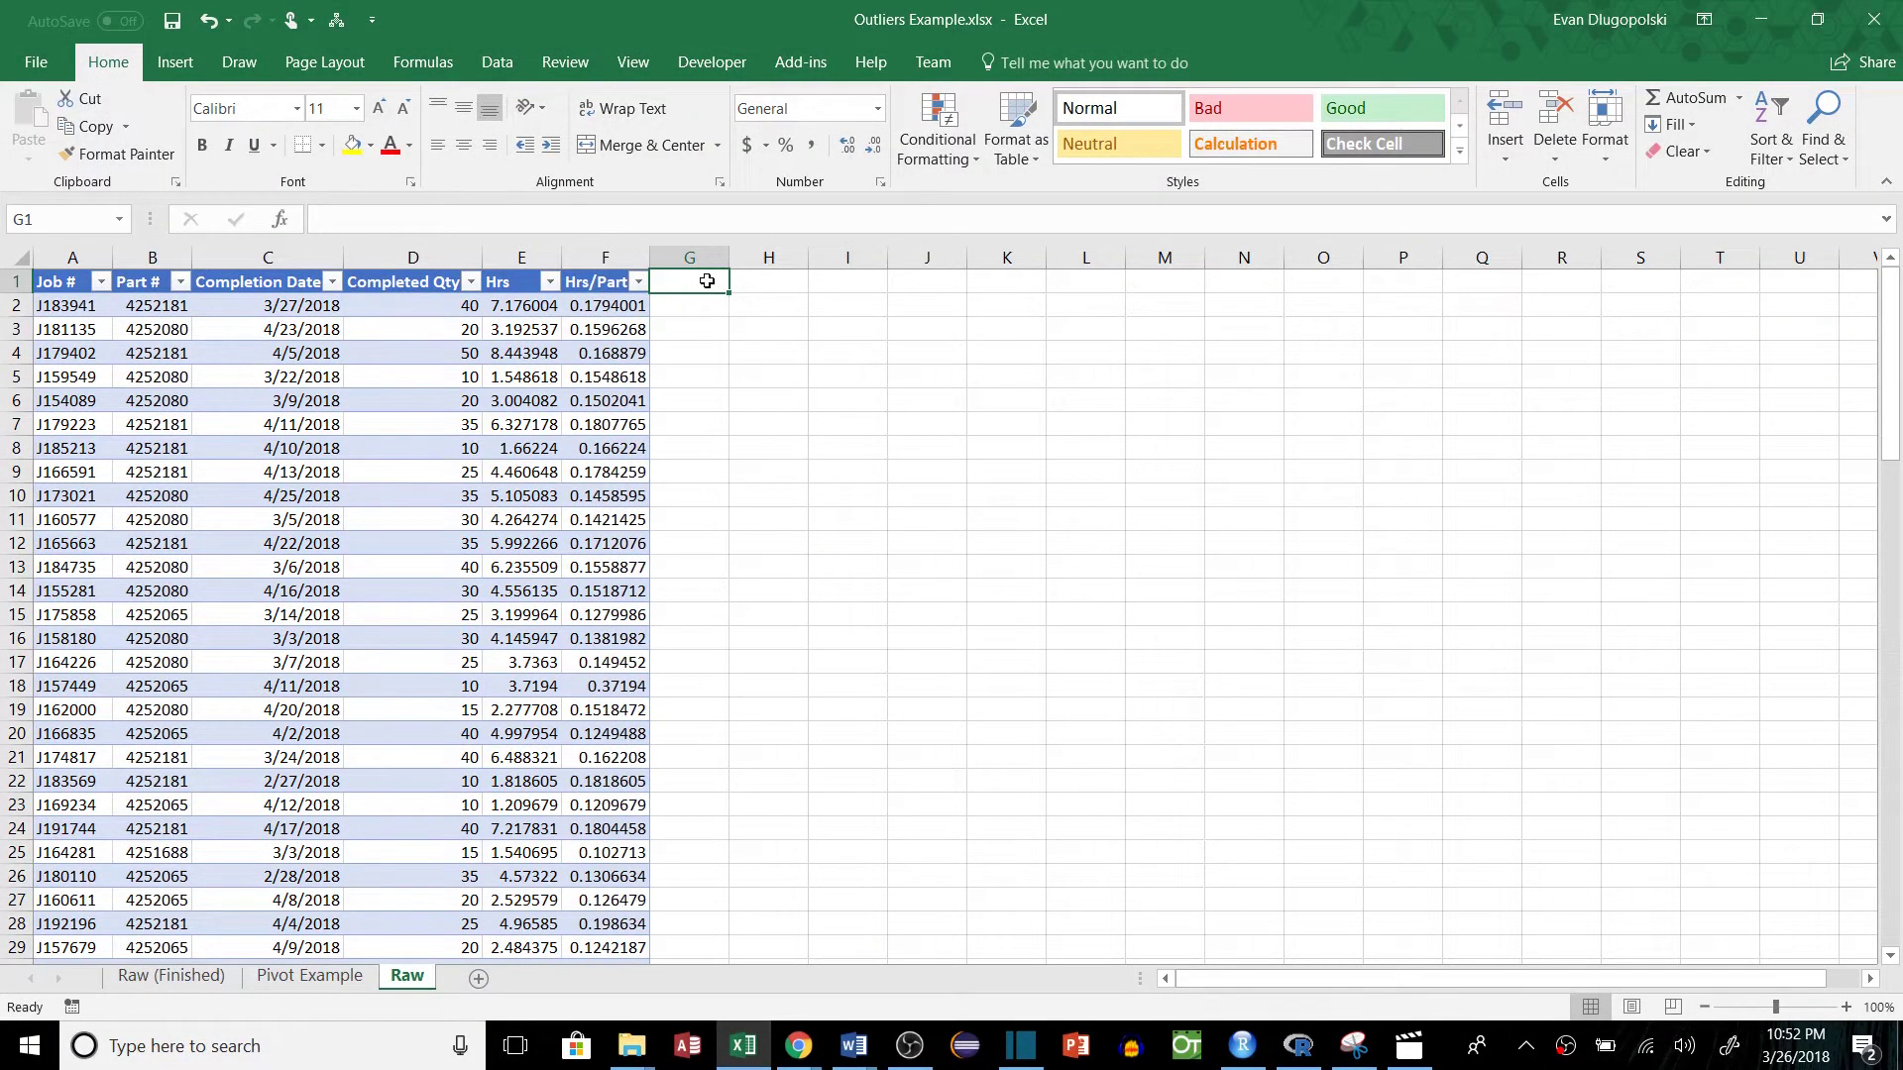
click(714, 299)
click(689, 282)
click(682, 302)
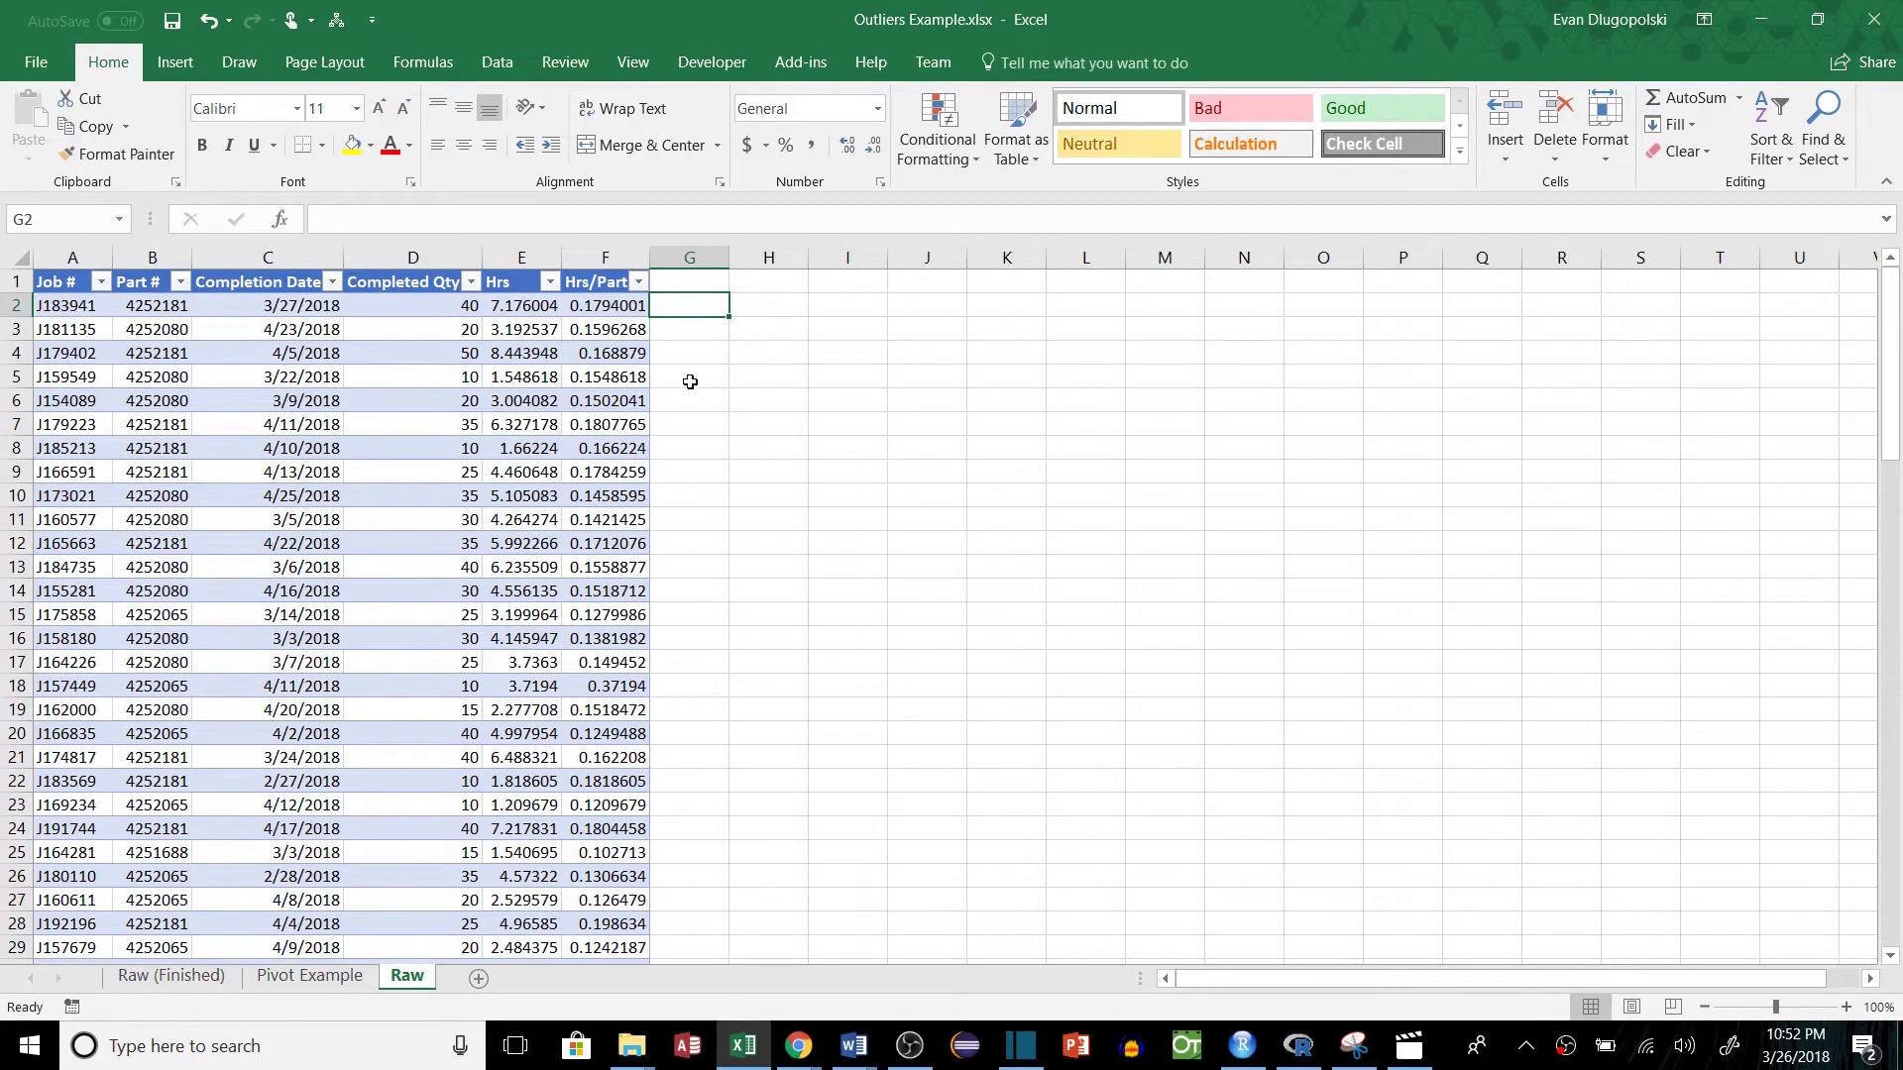
click(684, 283)
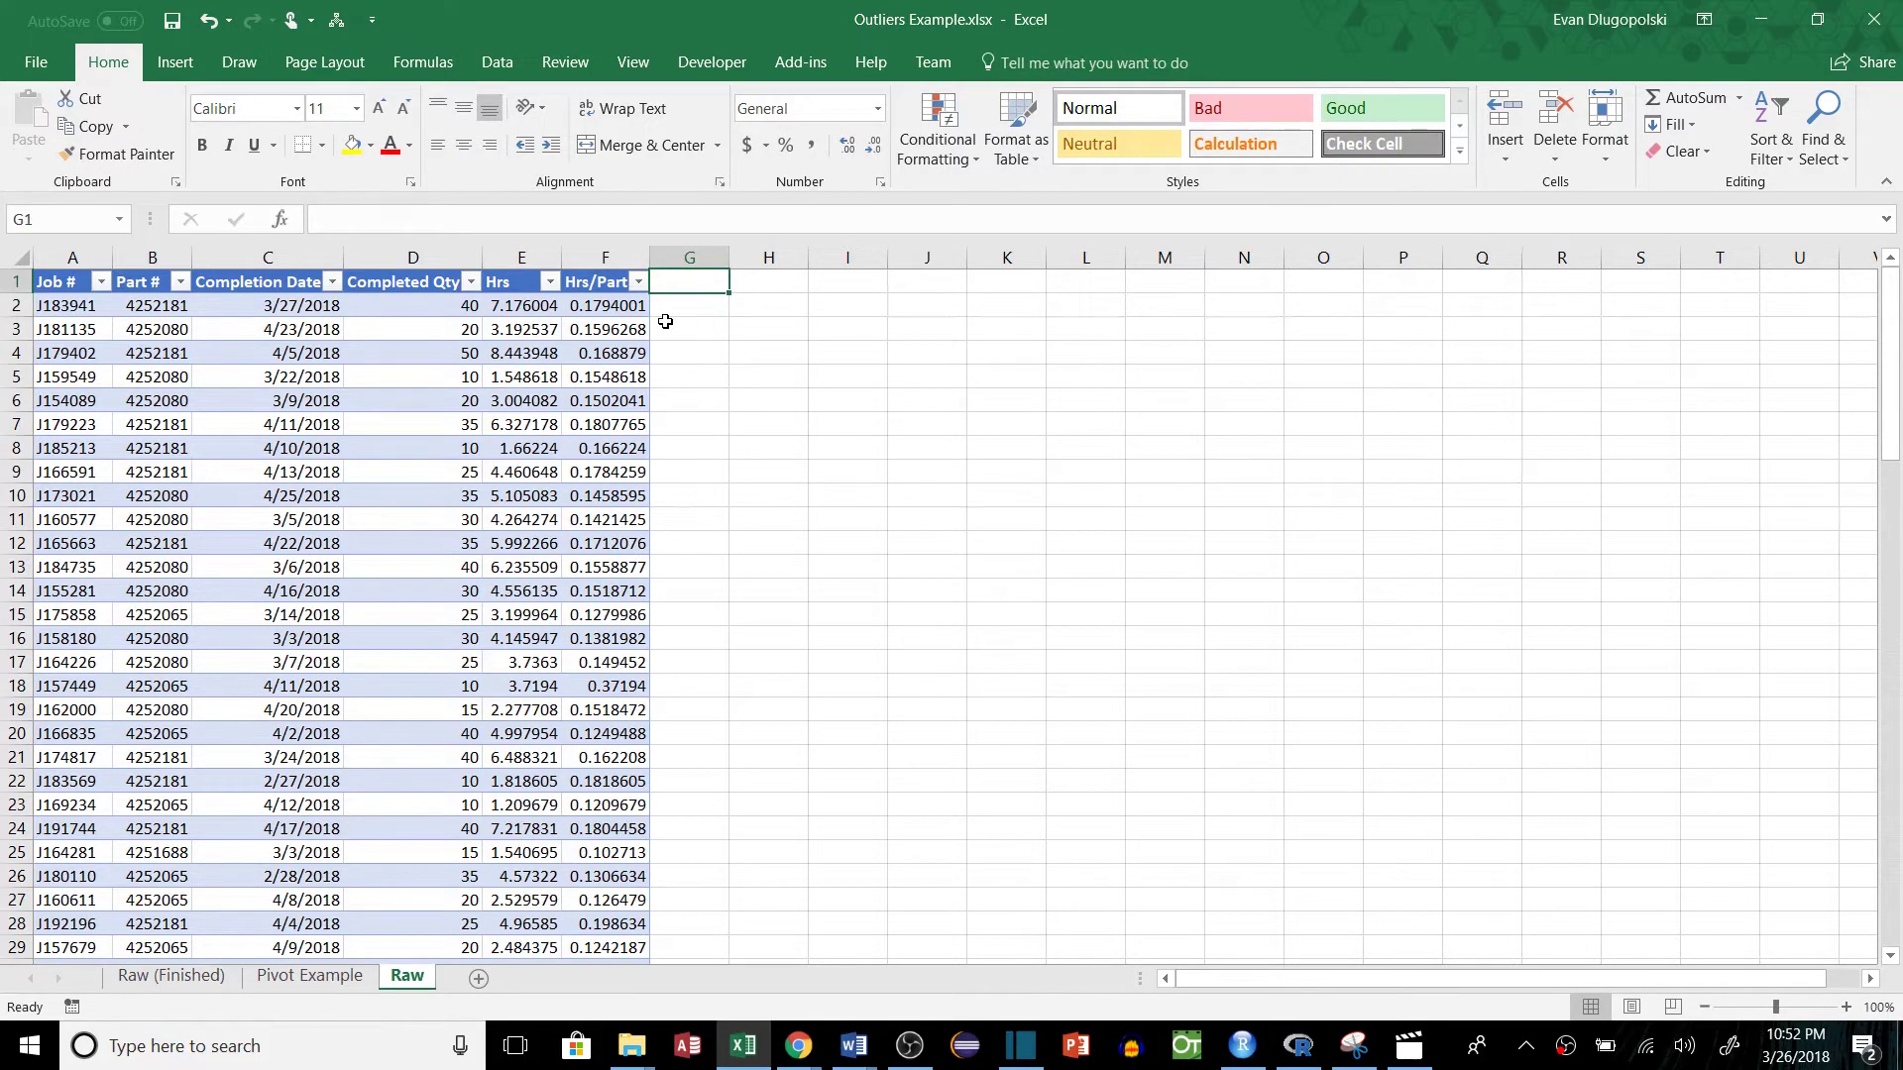
text(Q1)
key(Tab)
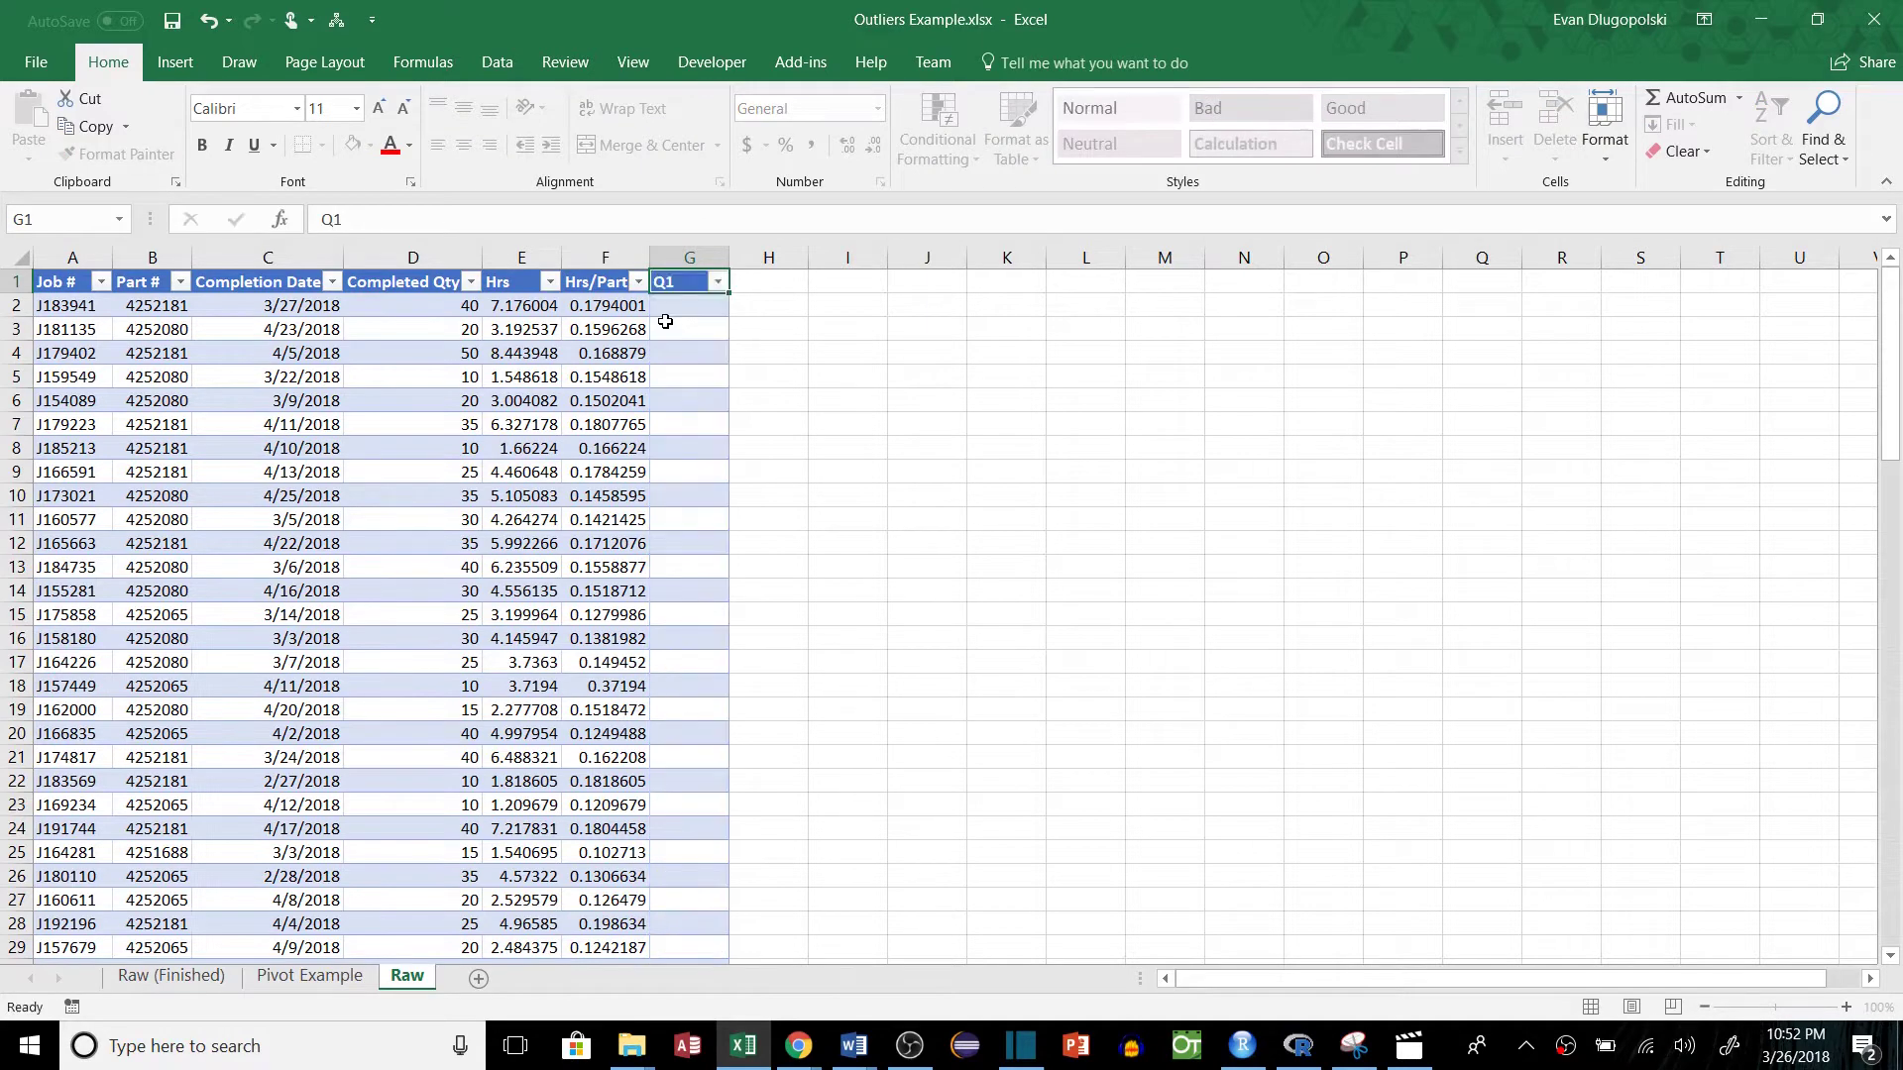
text(Q2)
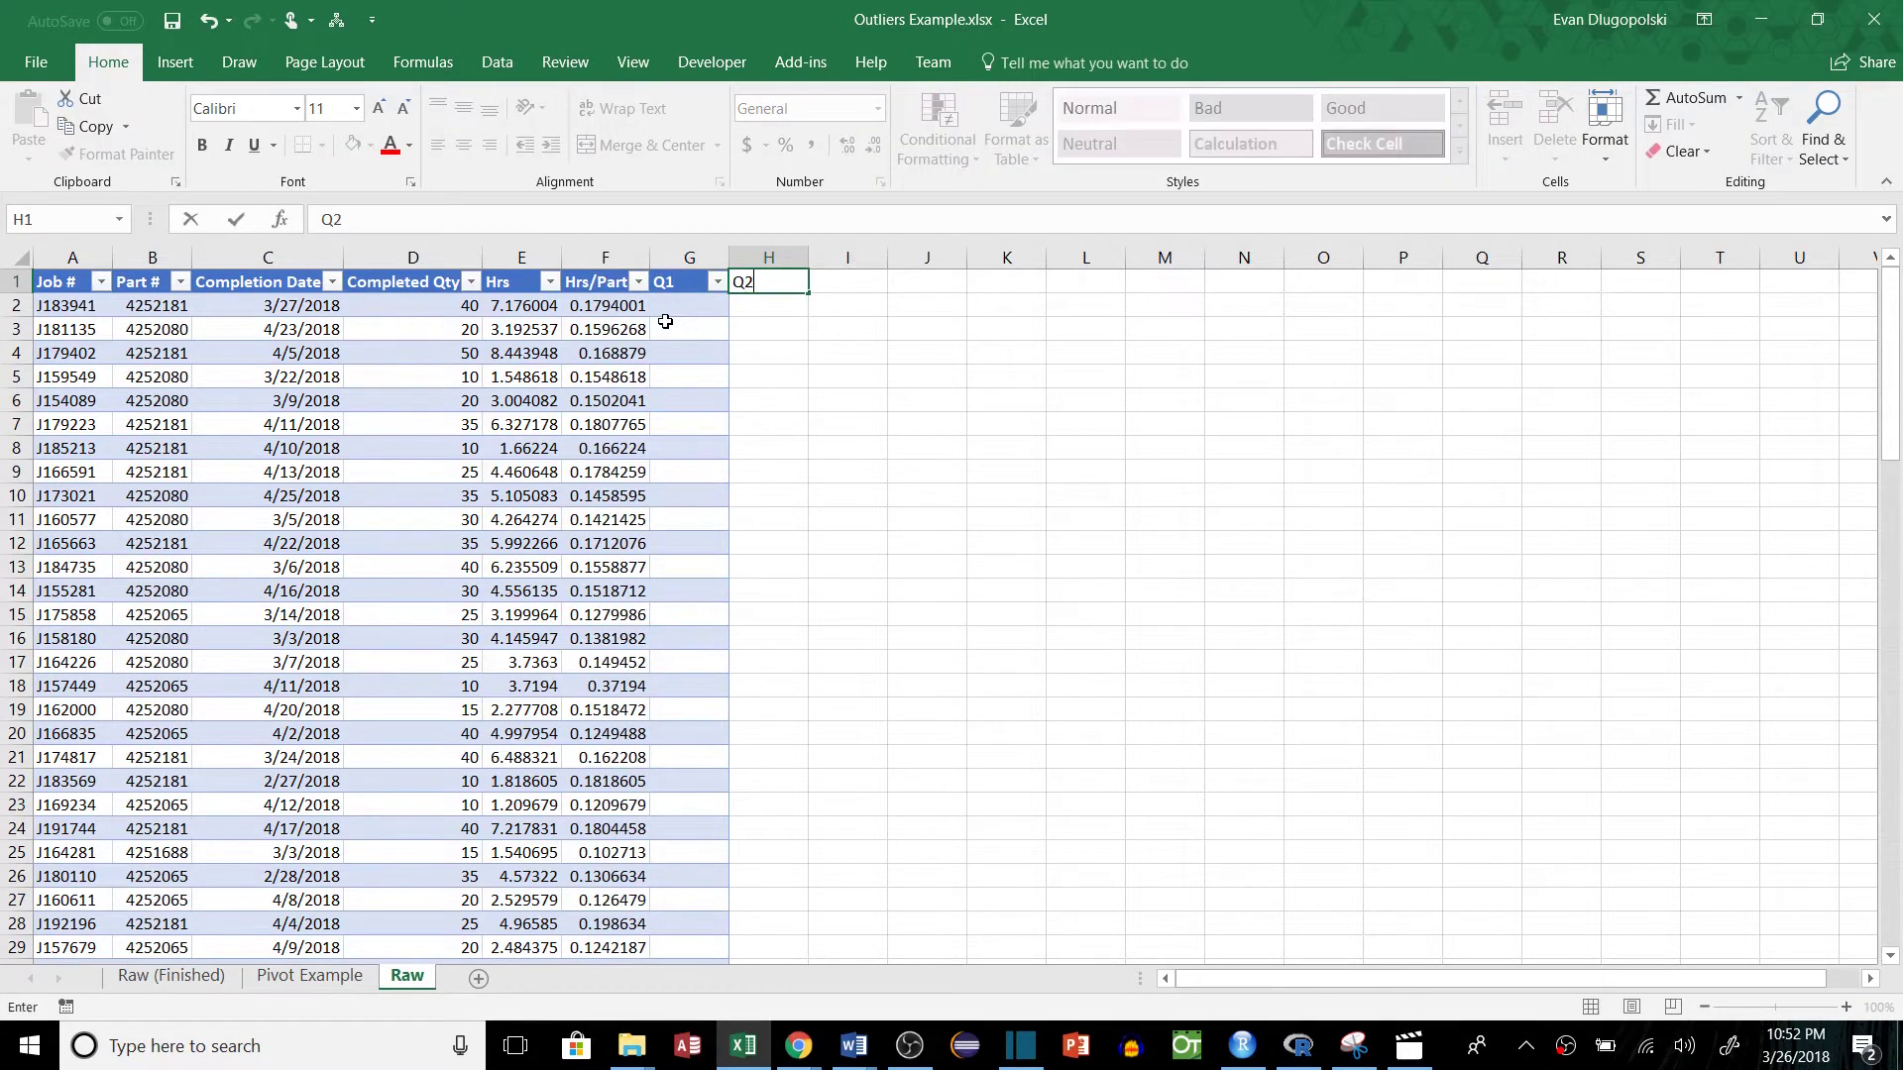
key(Tab)
text(Q)
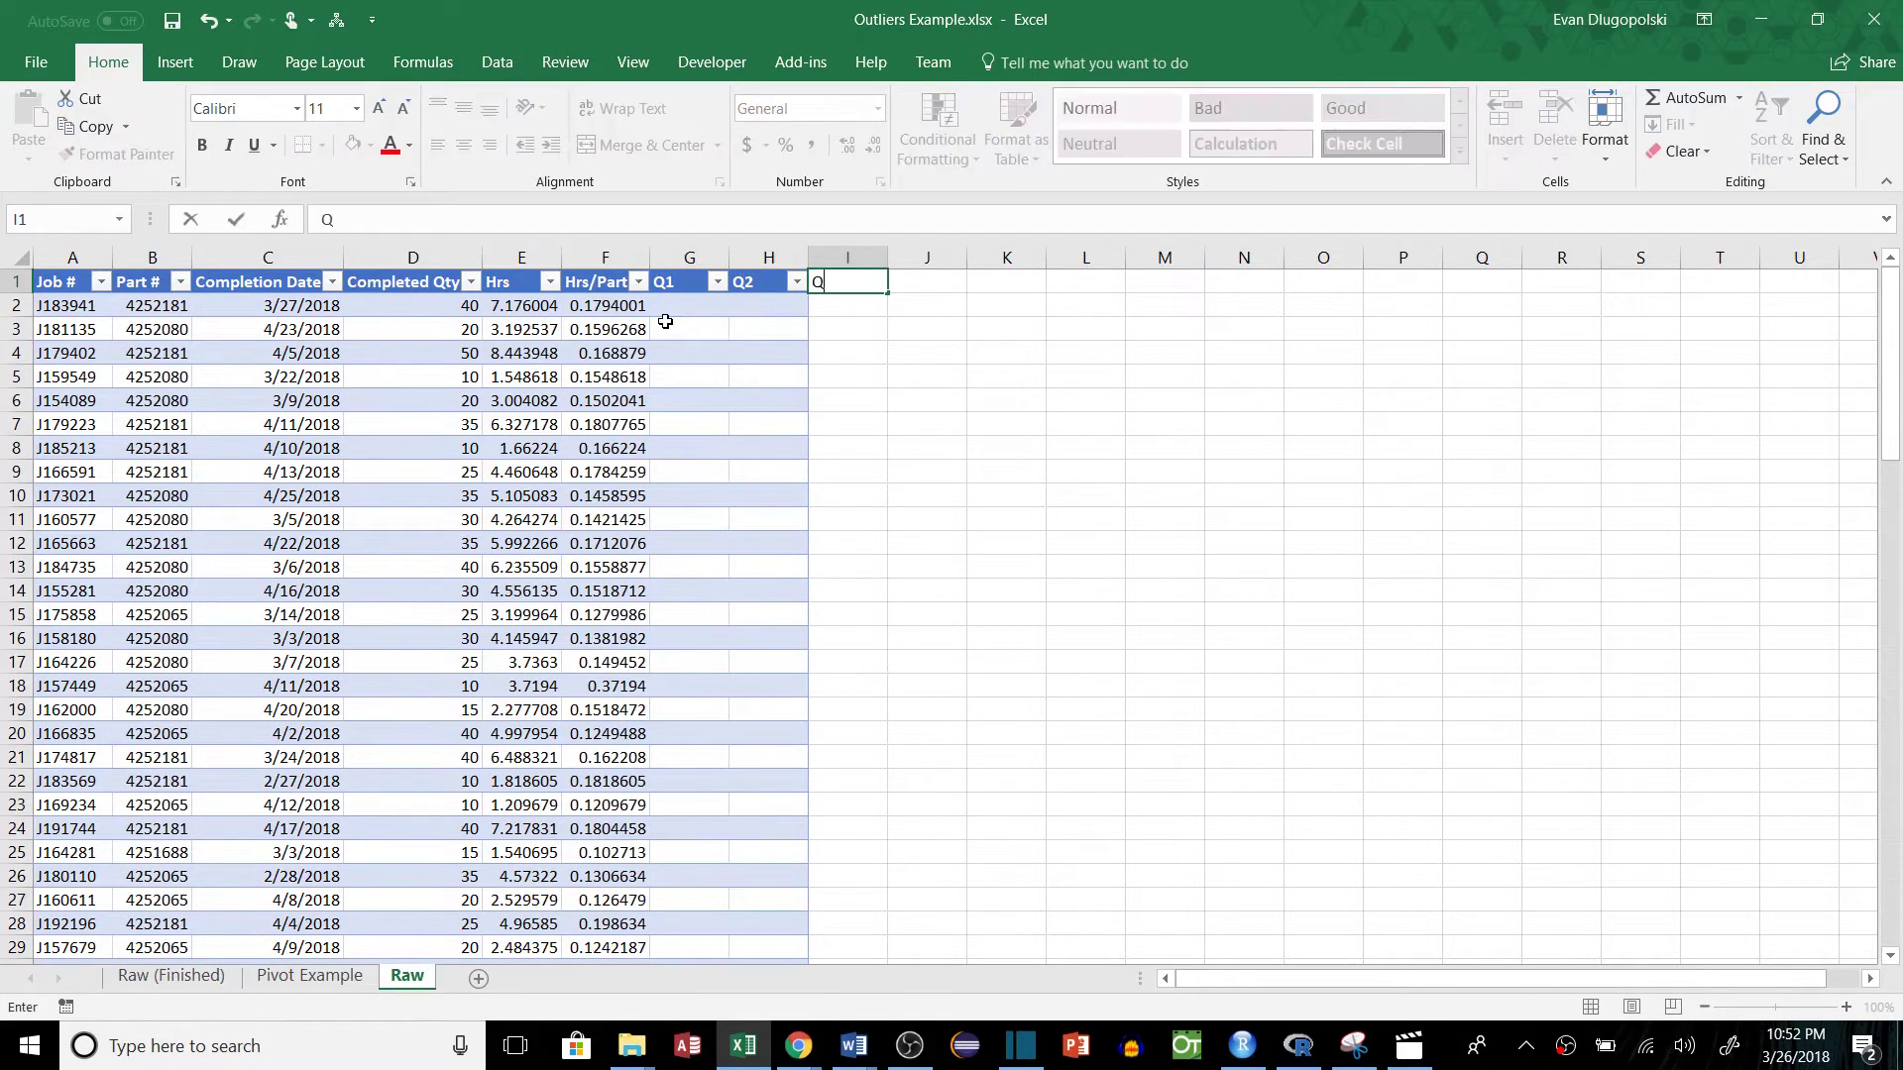
text(3)
key(Return)
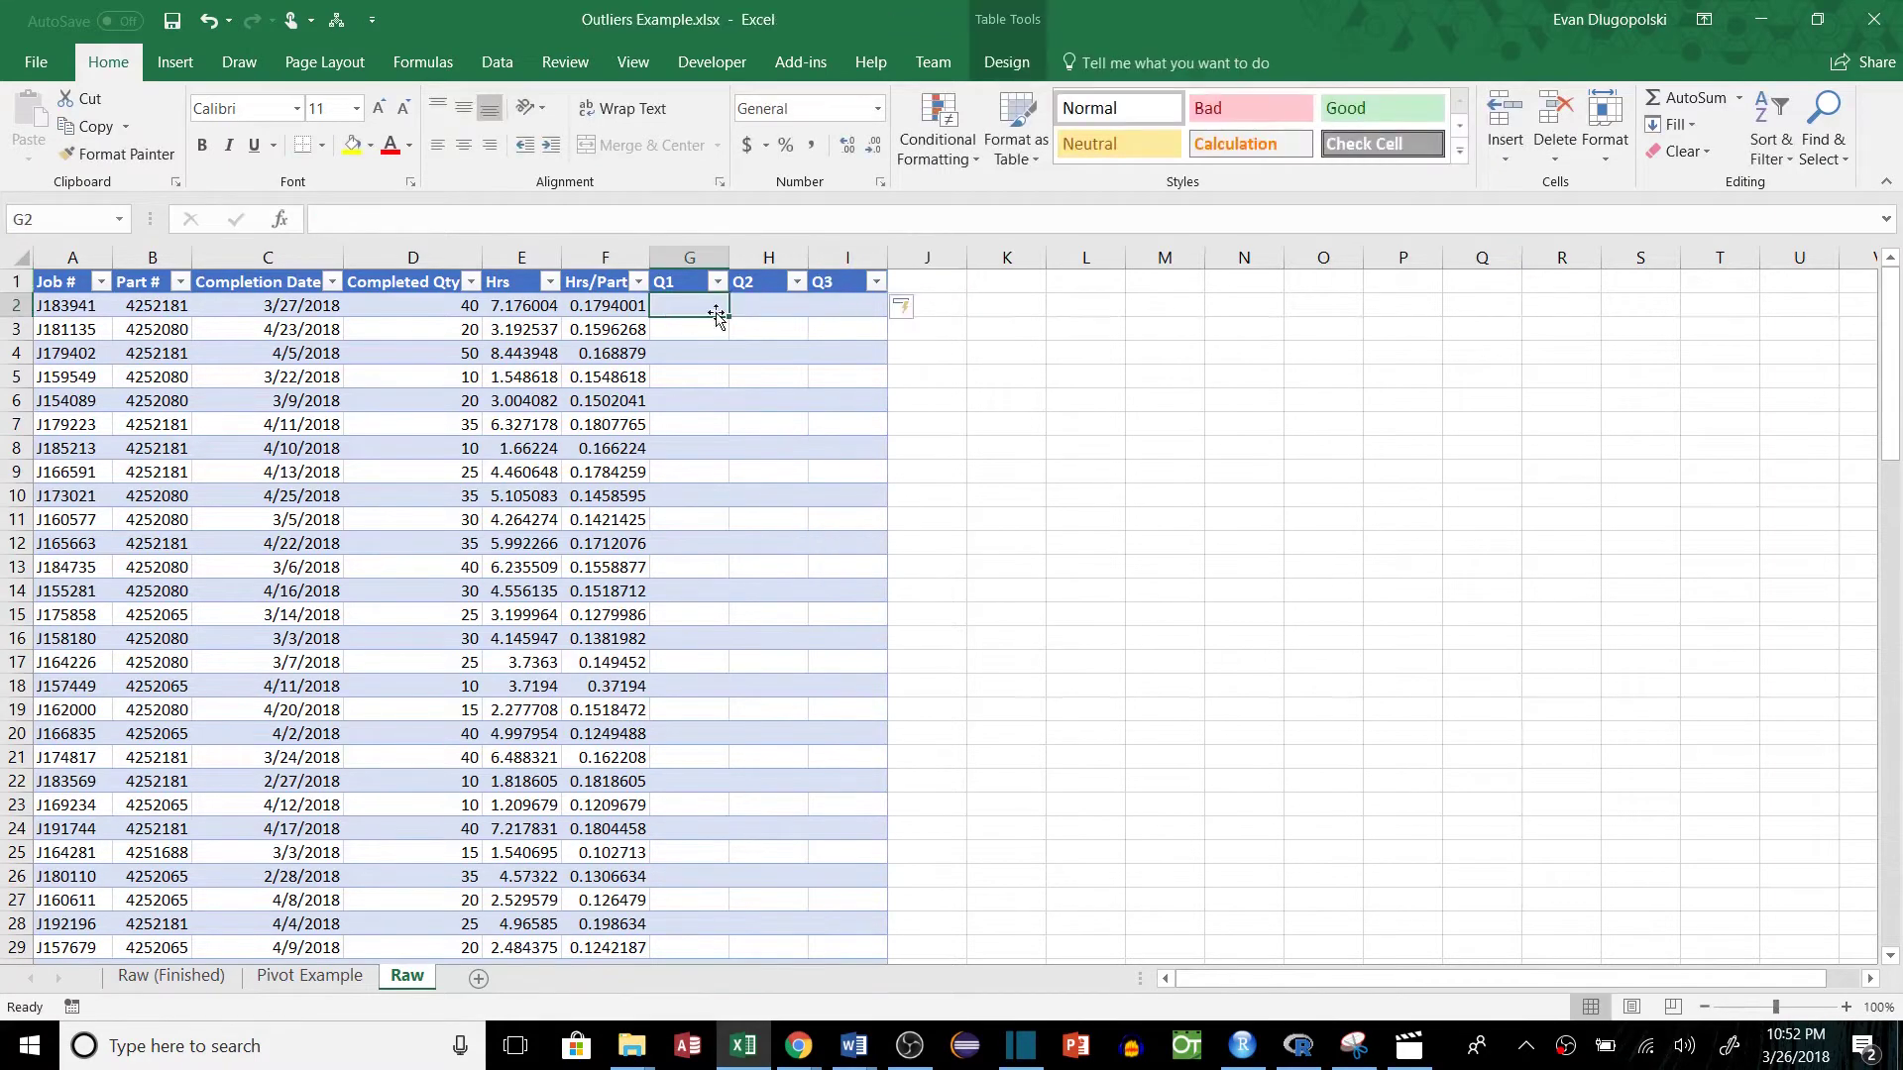
In G2, begin =QUARTILE.INC(IF([Part #]=[@[Part #]], matching each row's part number.
text(=e)
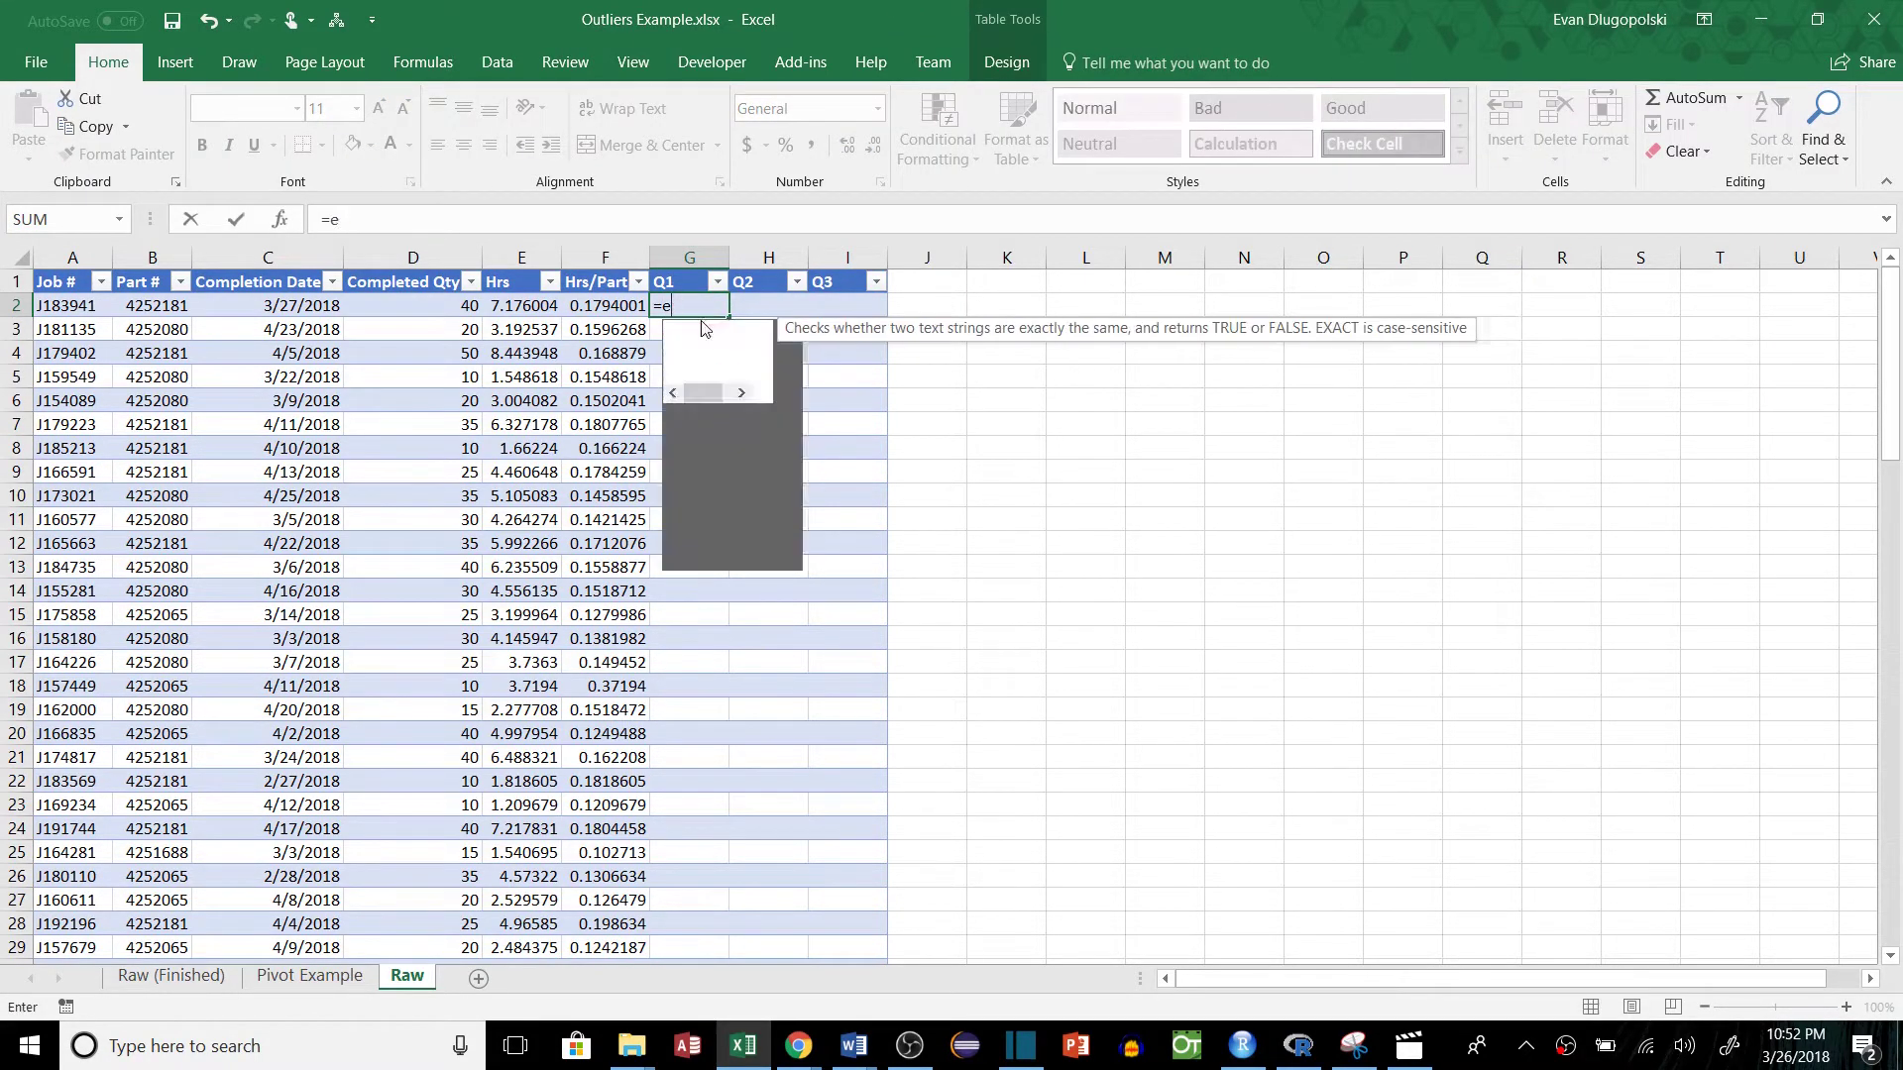
key(BackSpace)
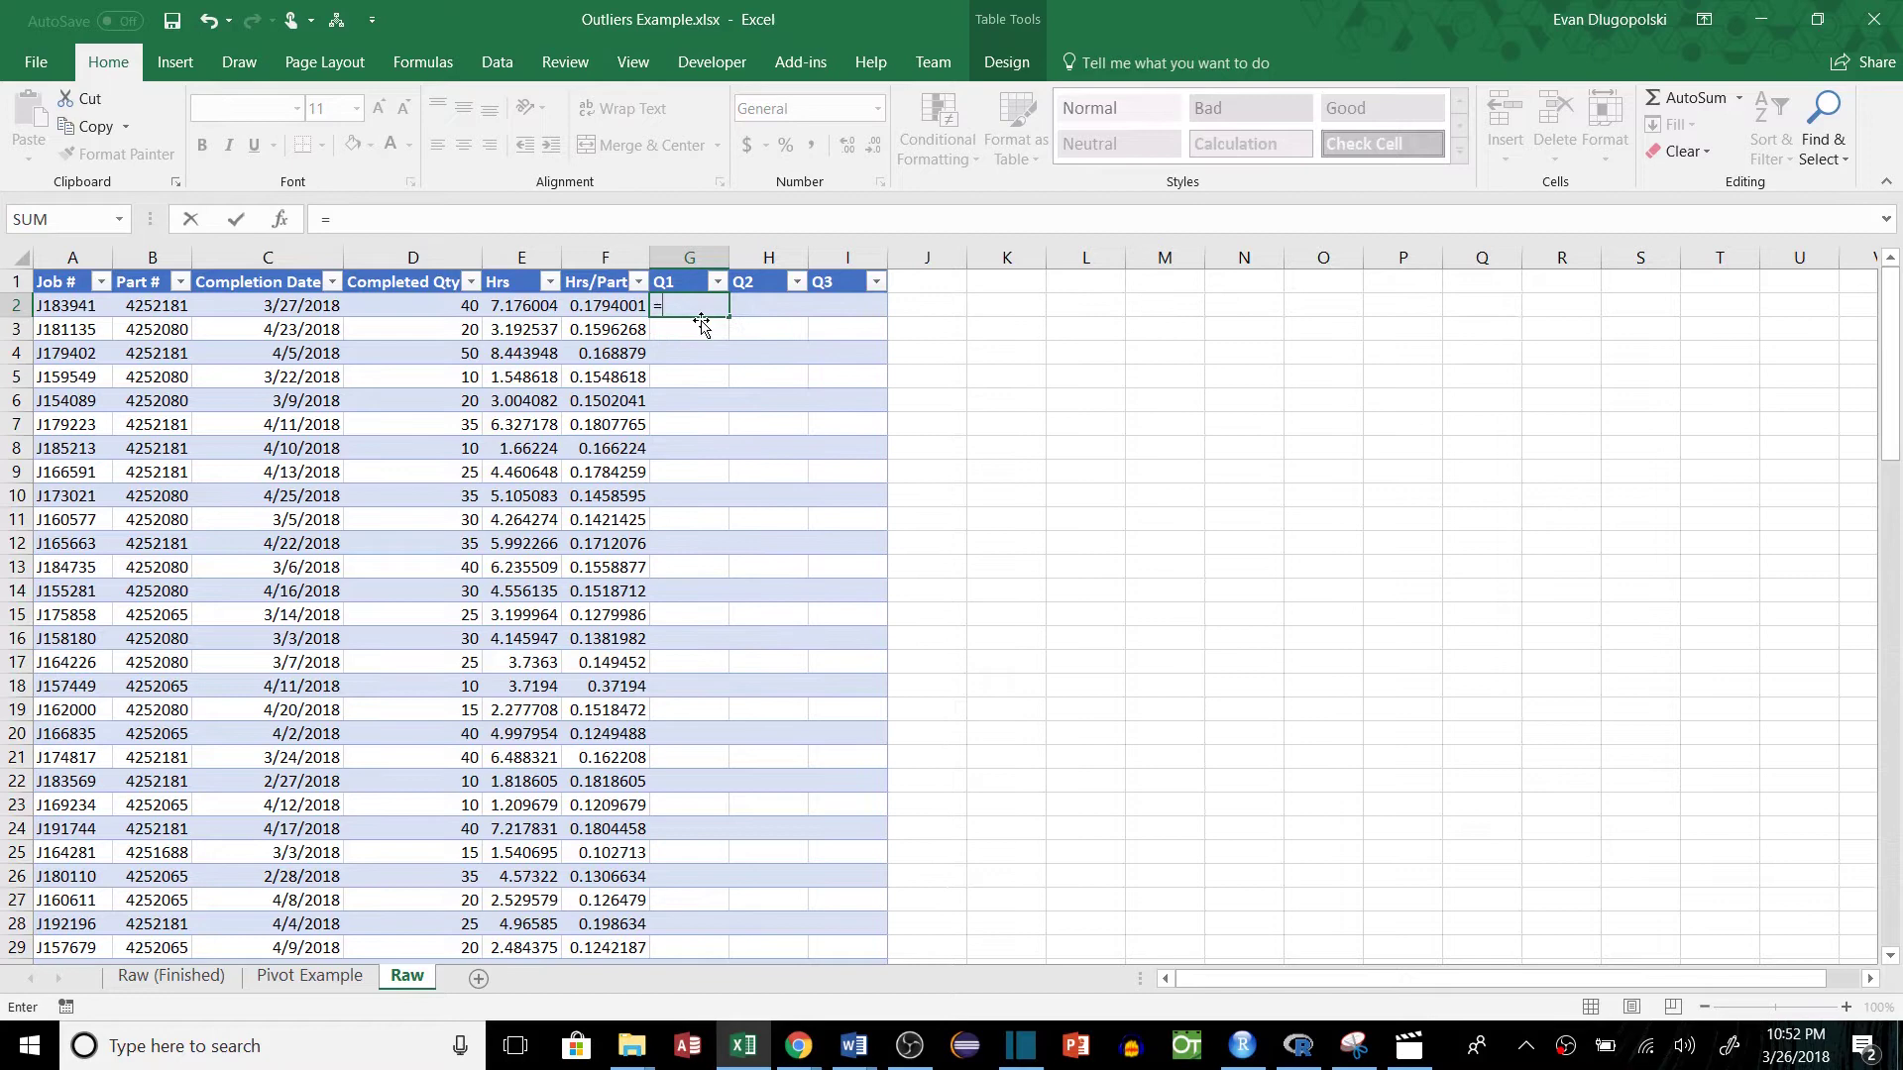
text(qu)
key(Down)
key(Tab)
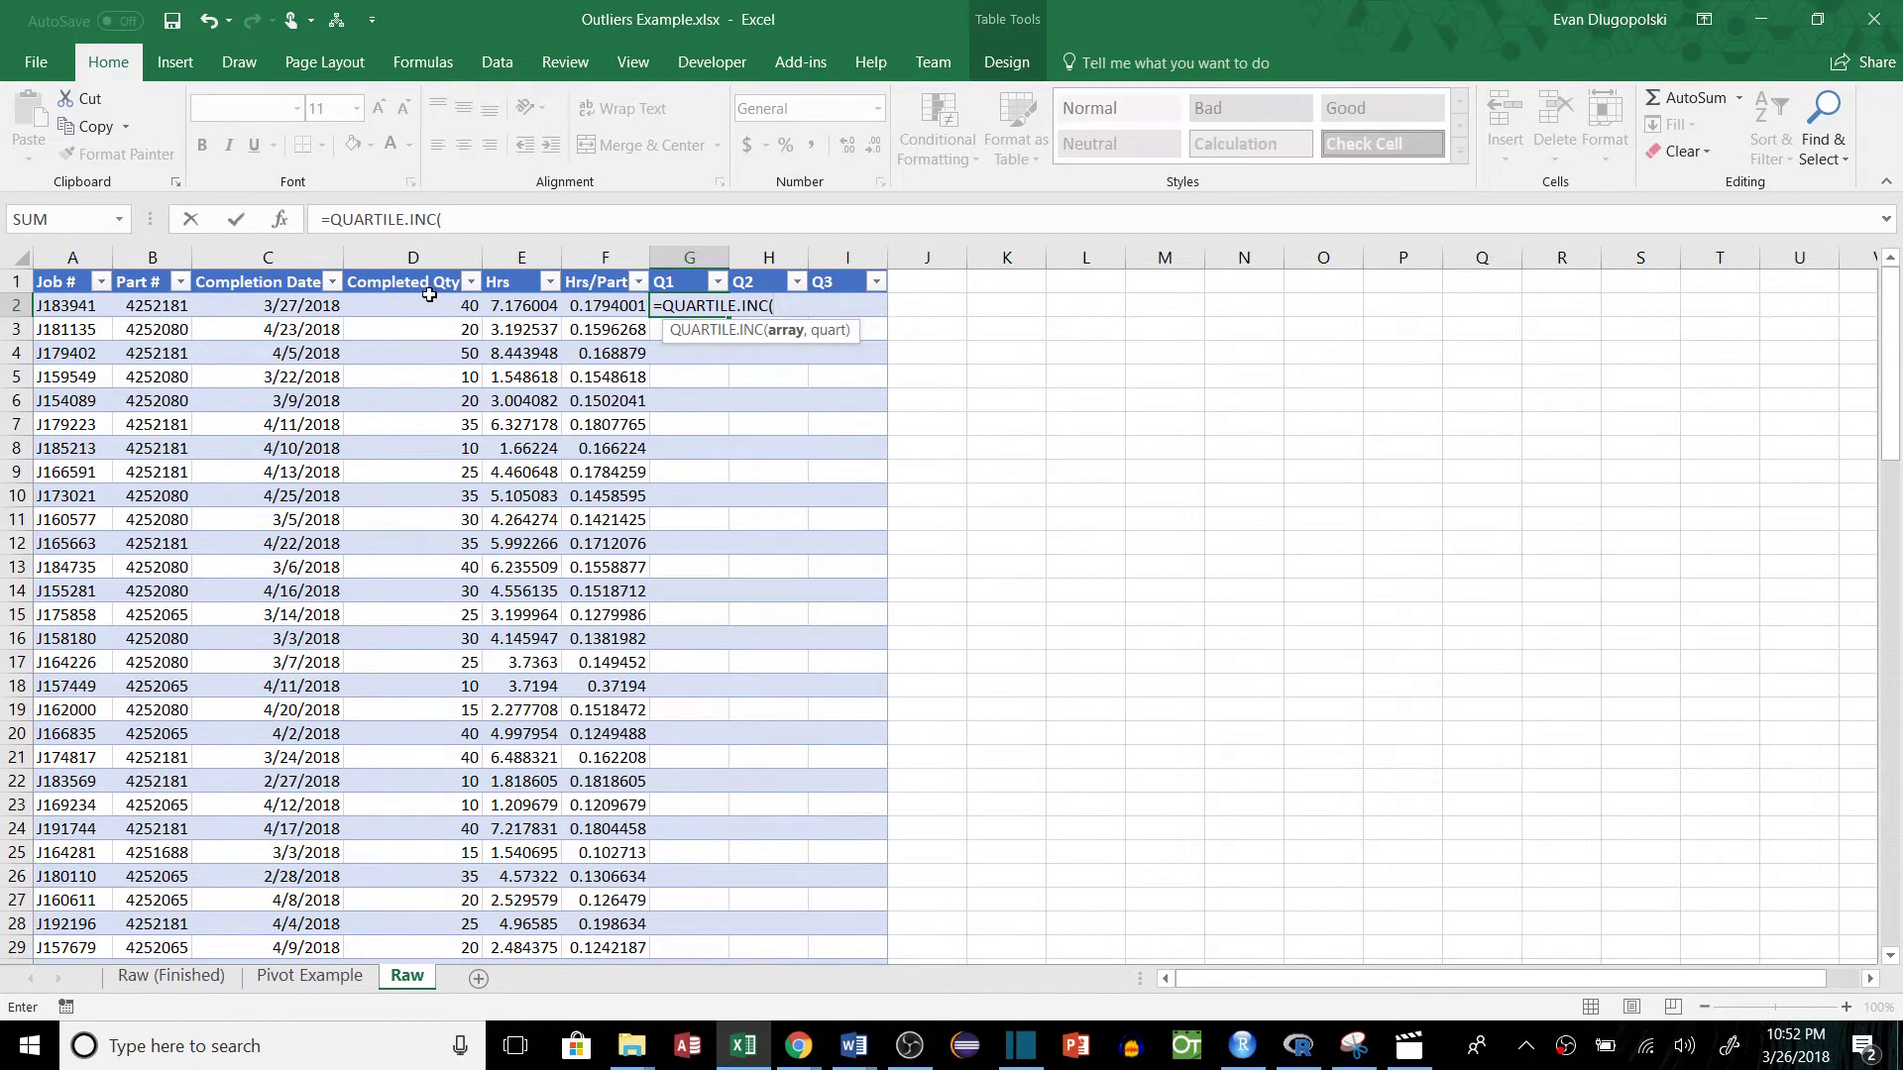
text(IF()
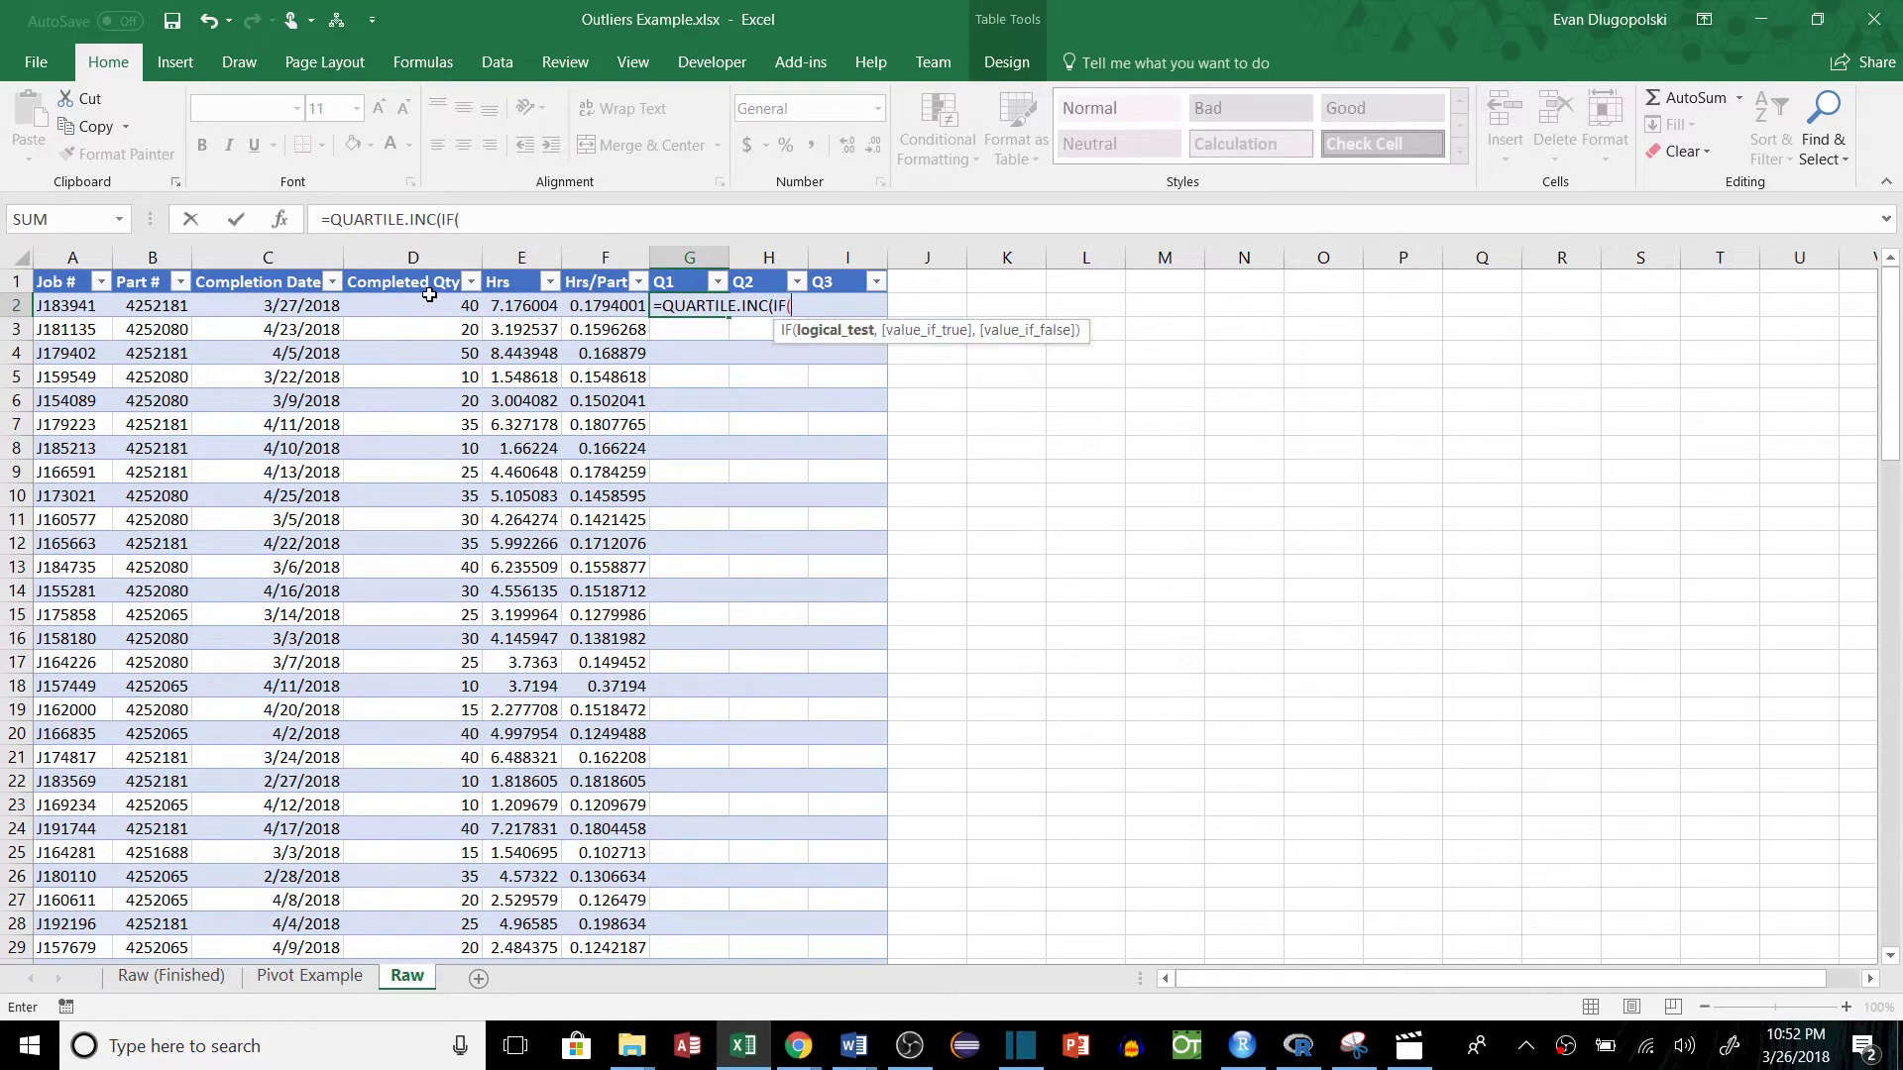
click(162, 308)
key(ctrl+shift+Down)
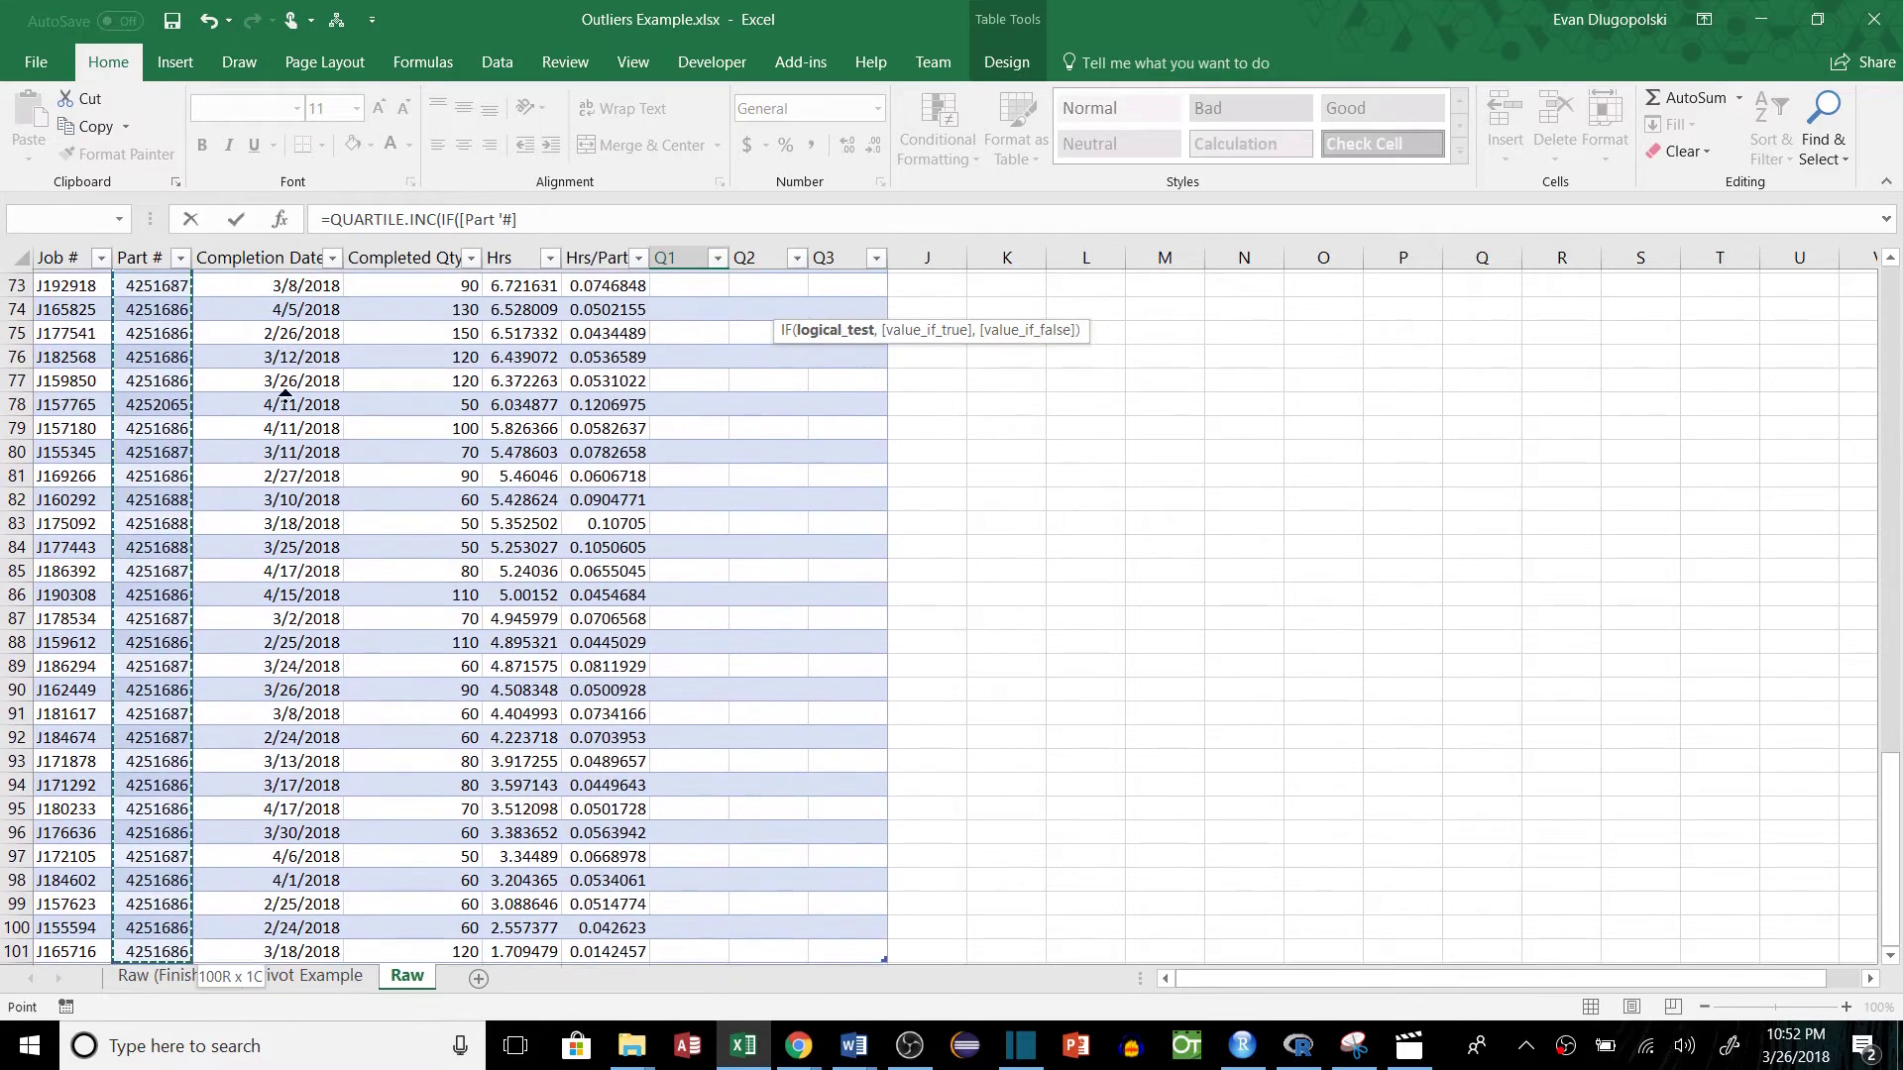
scroll(273, 376, up, 20)
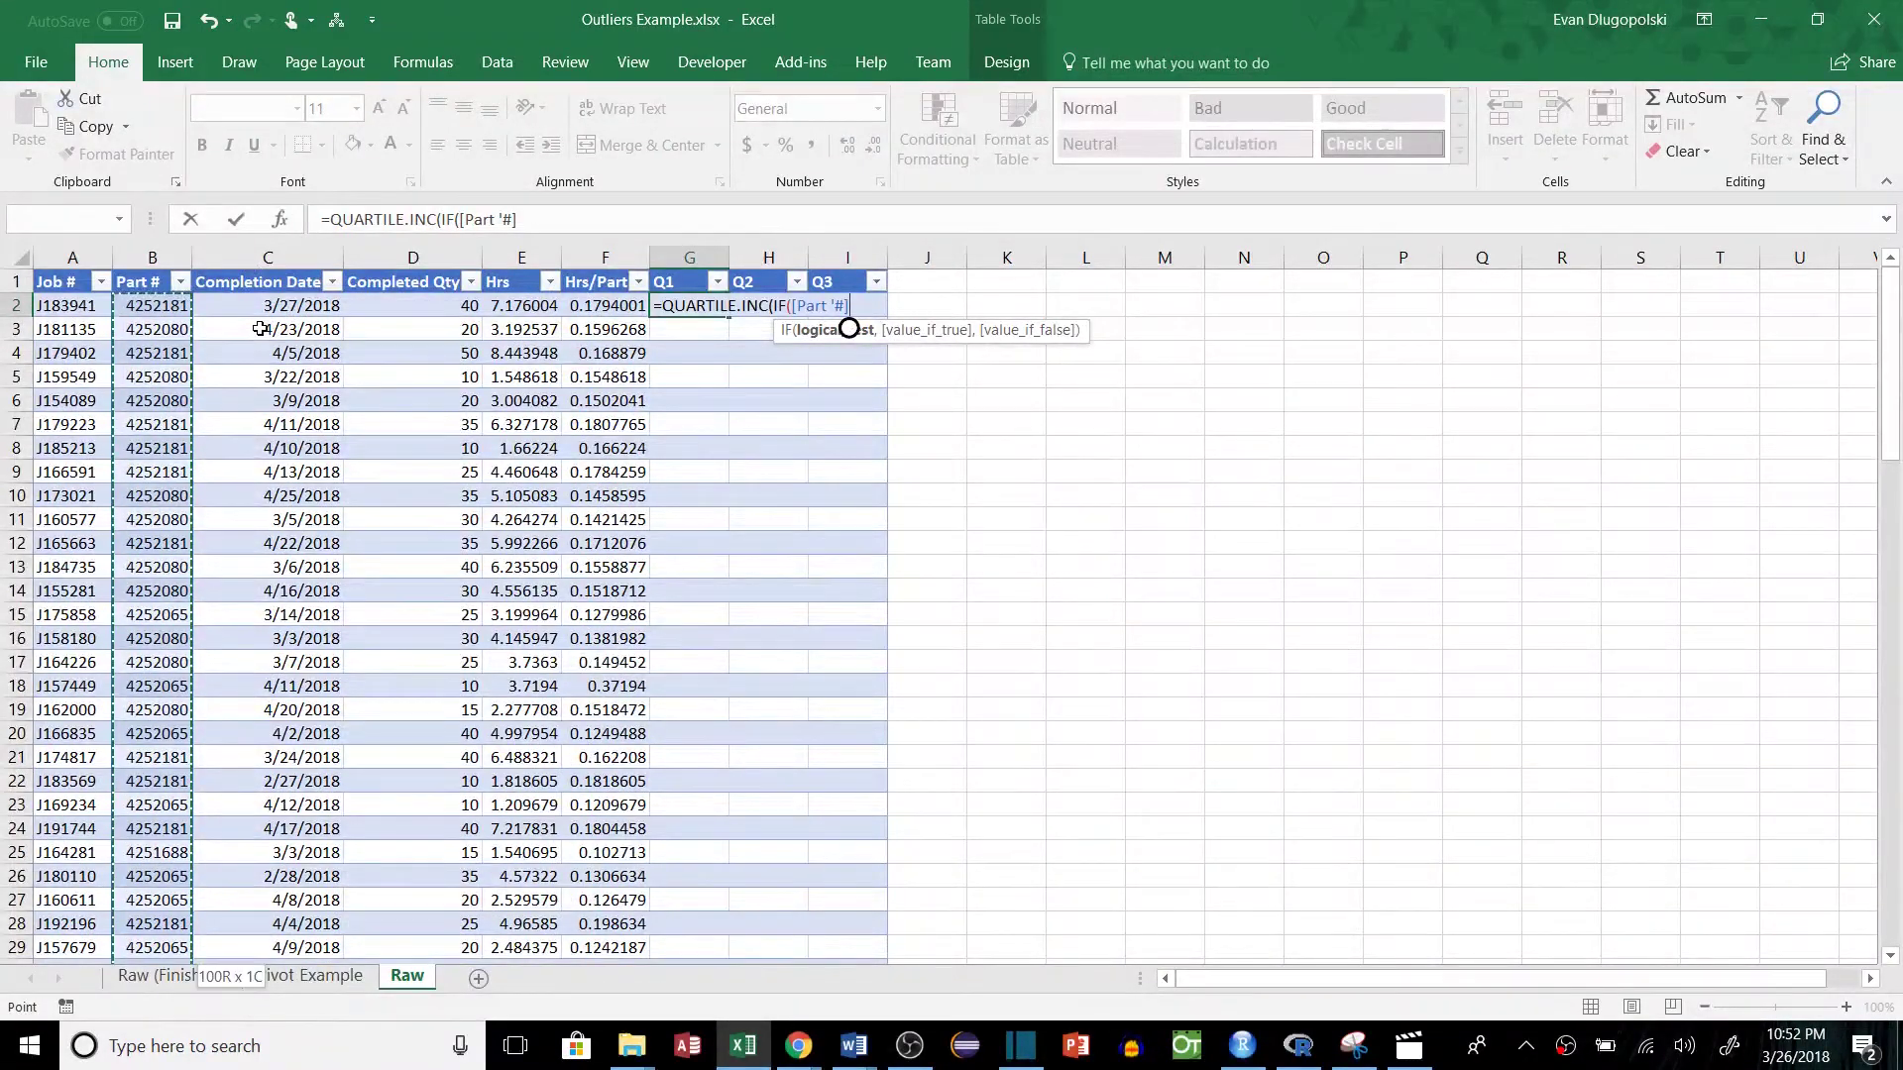
text(=)
click(173, 307)
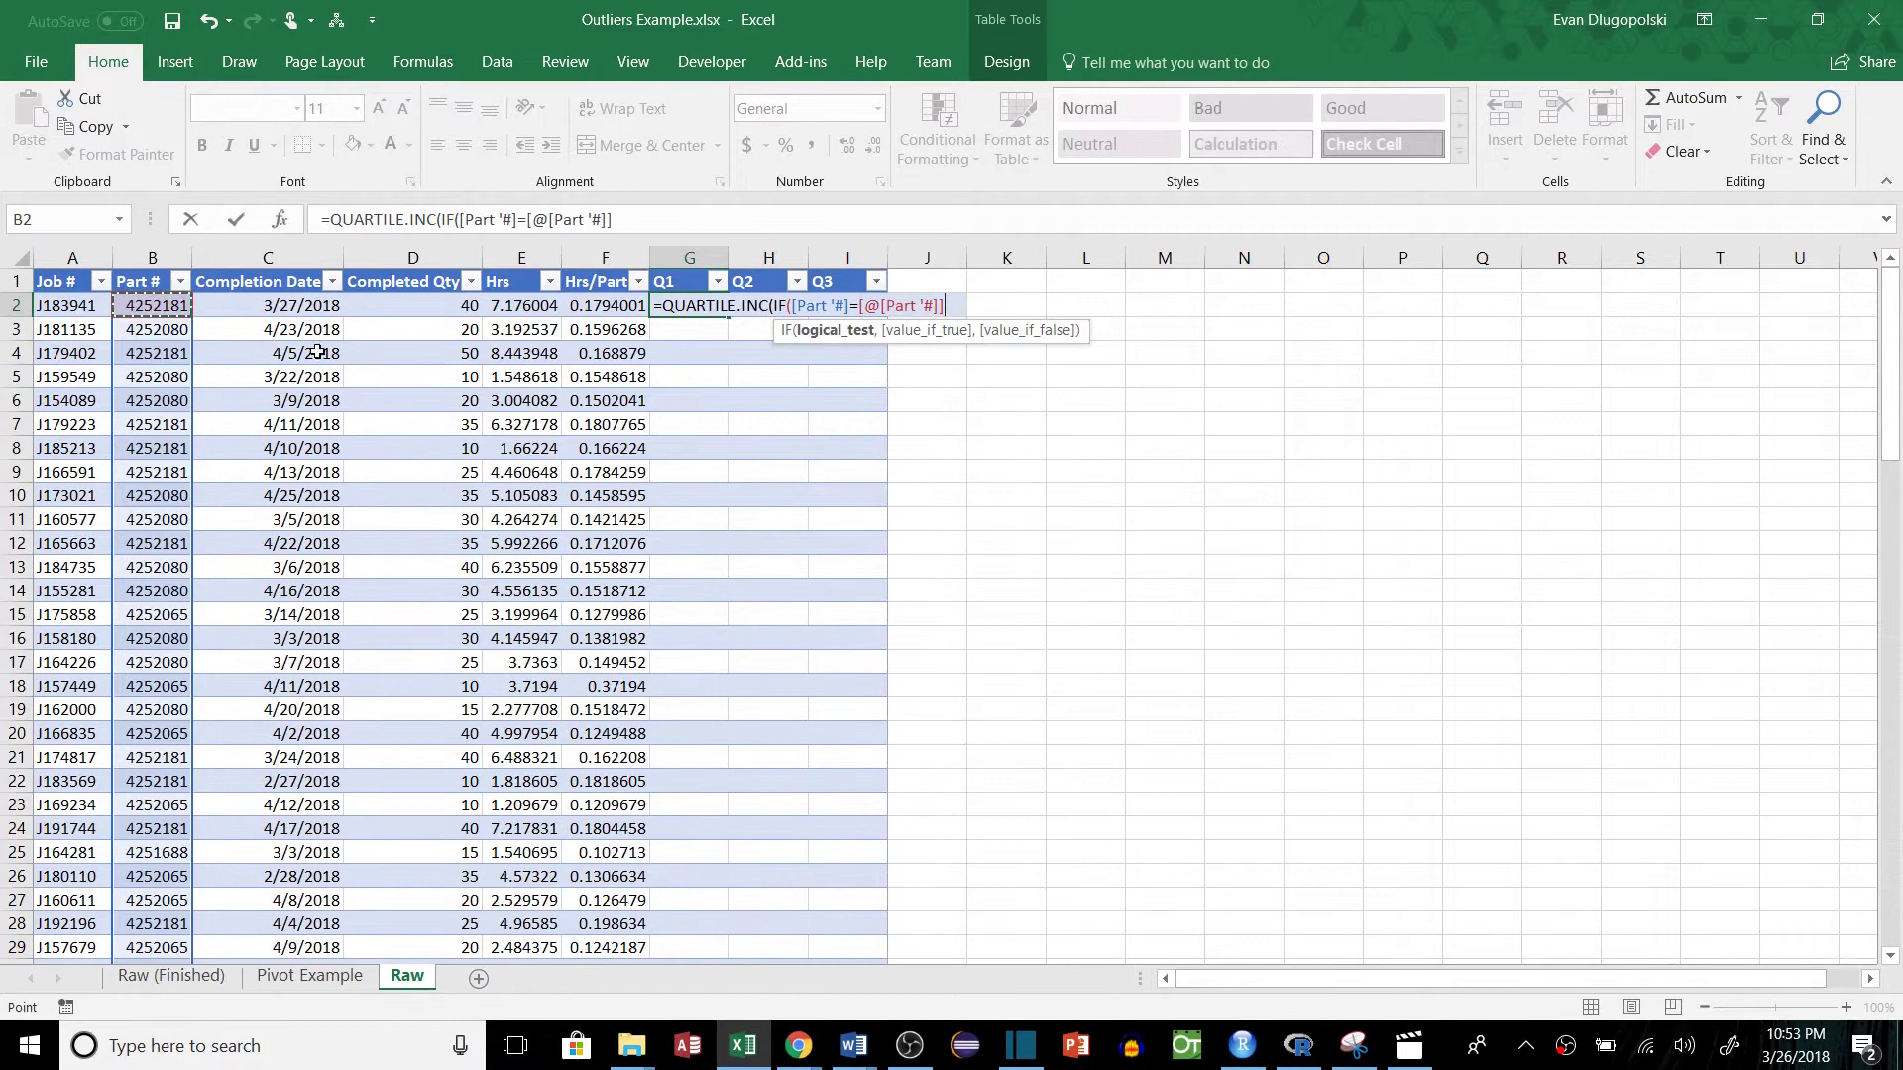
text(,)
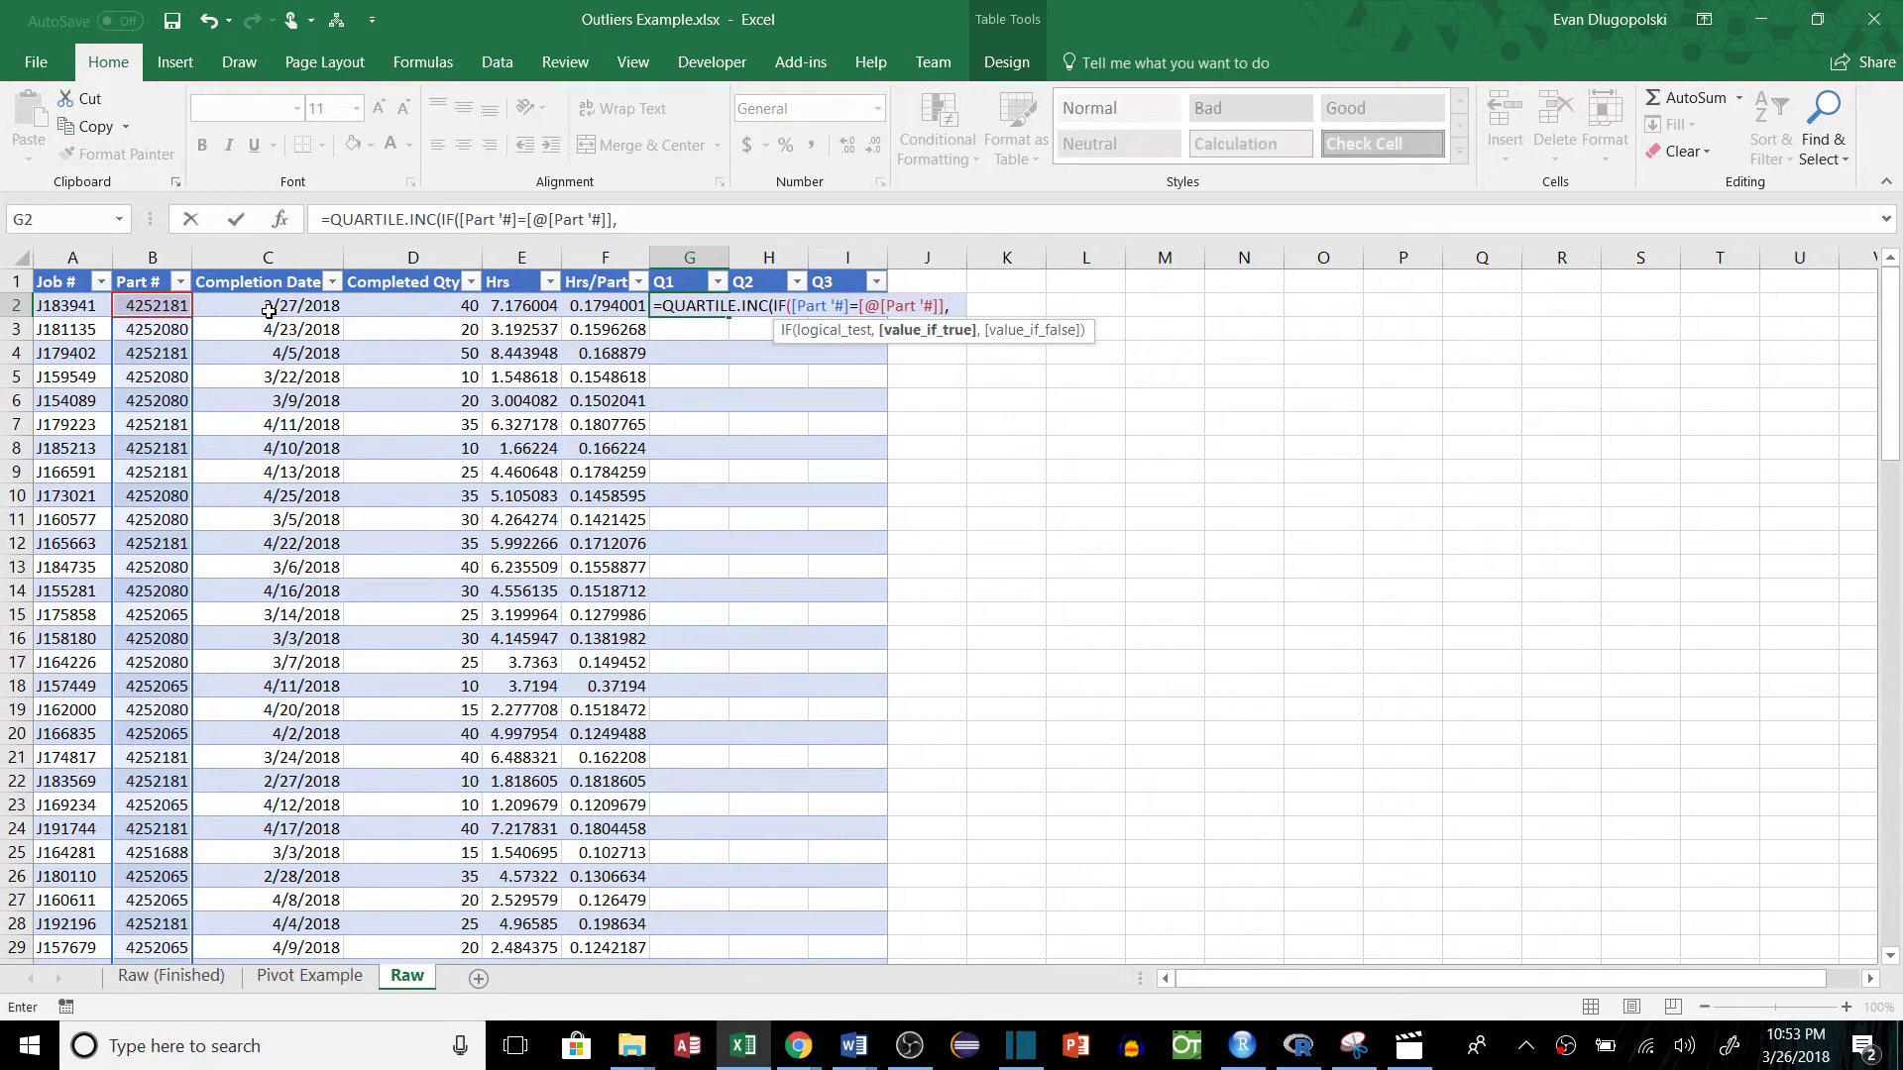
Complete the Q1 formula with [Hrs/Part] and quart 1, committed as an array formula.
click(598, 304)
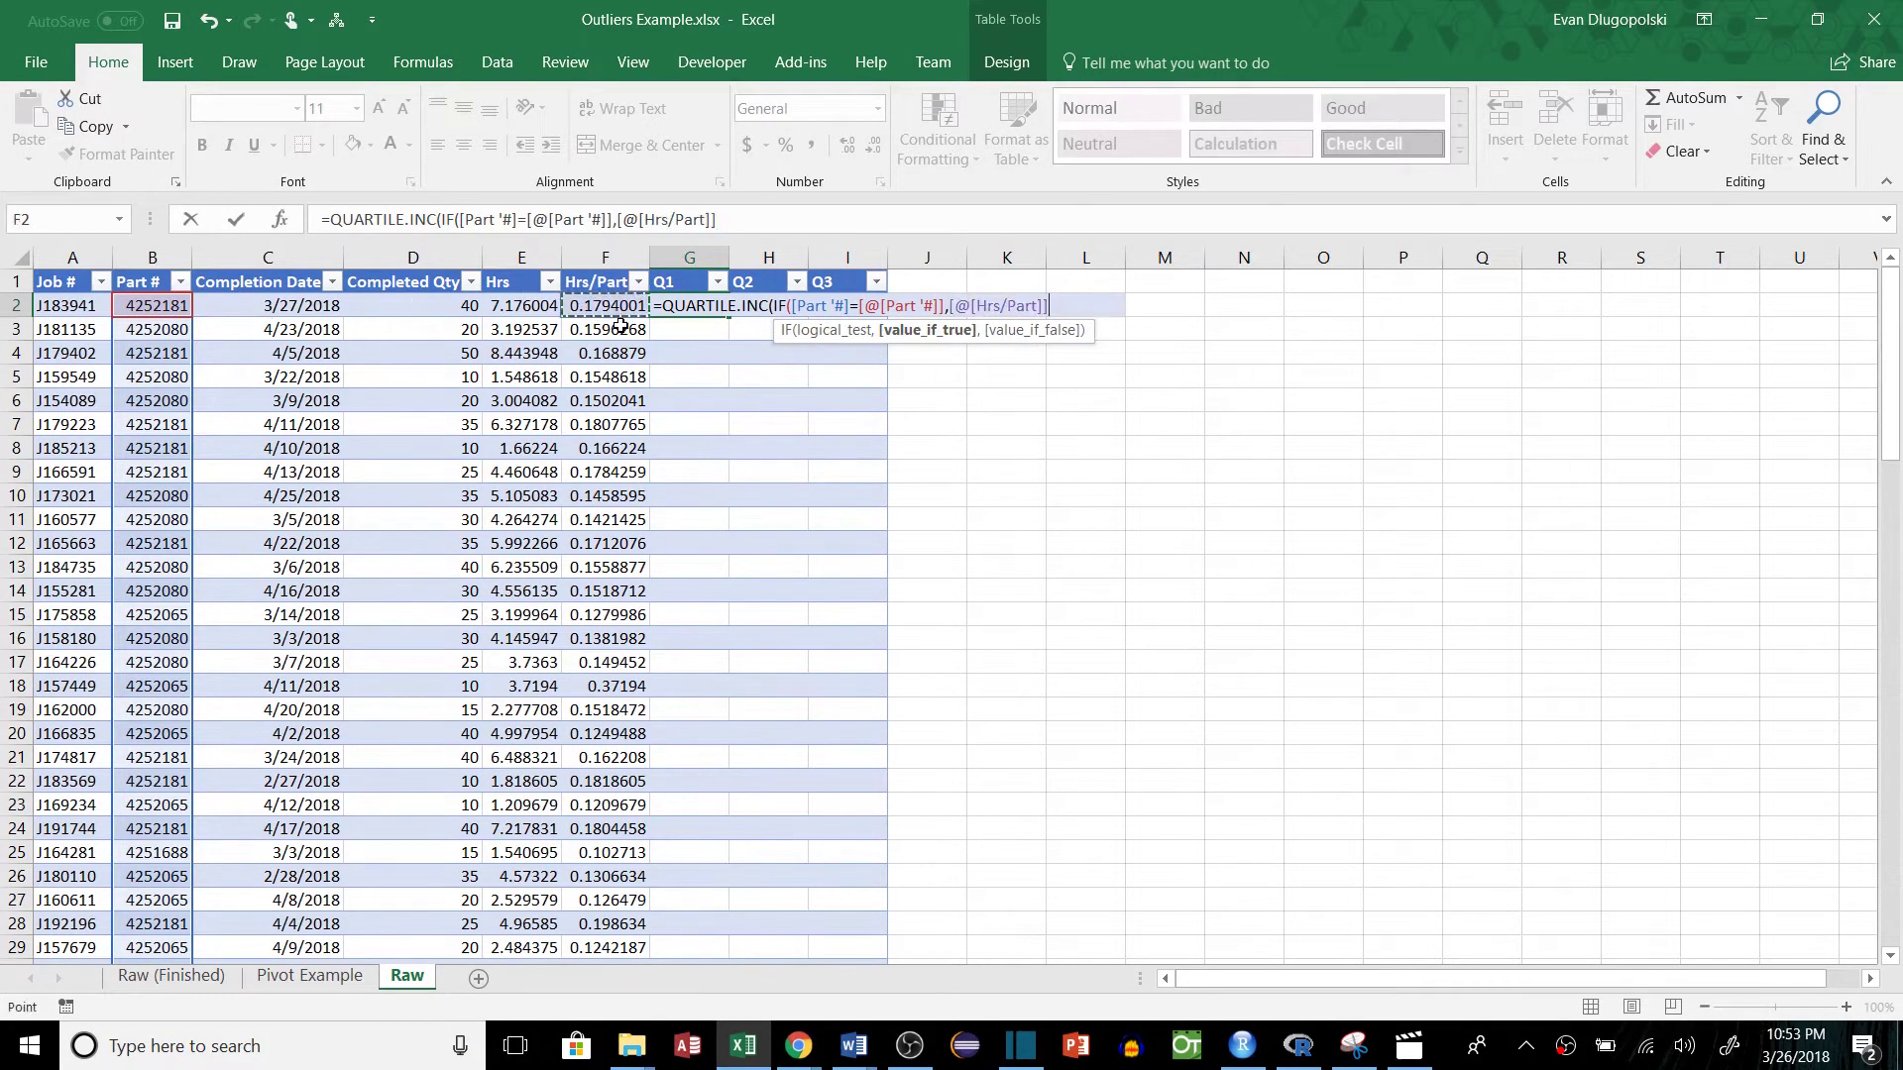
key(ctrl+shift+Down)
key(ctrl+BackSpace)
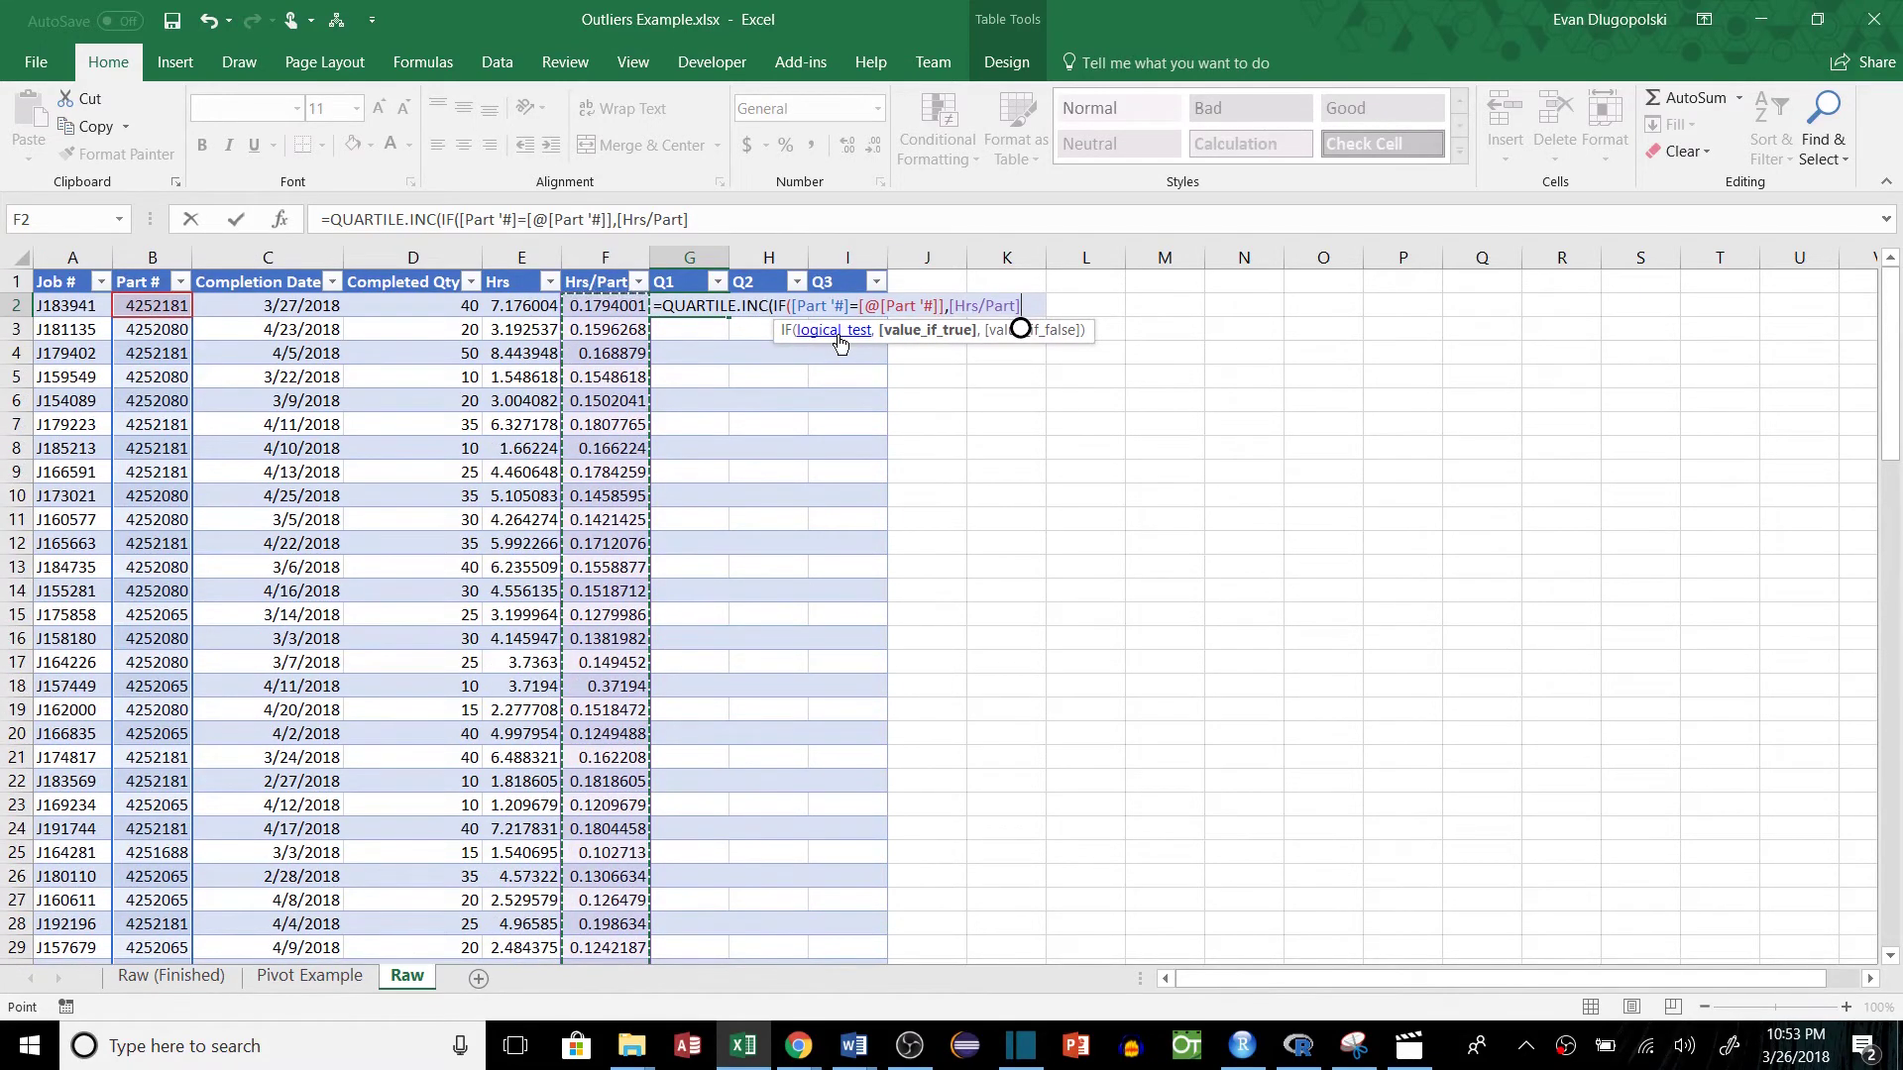
text())
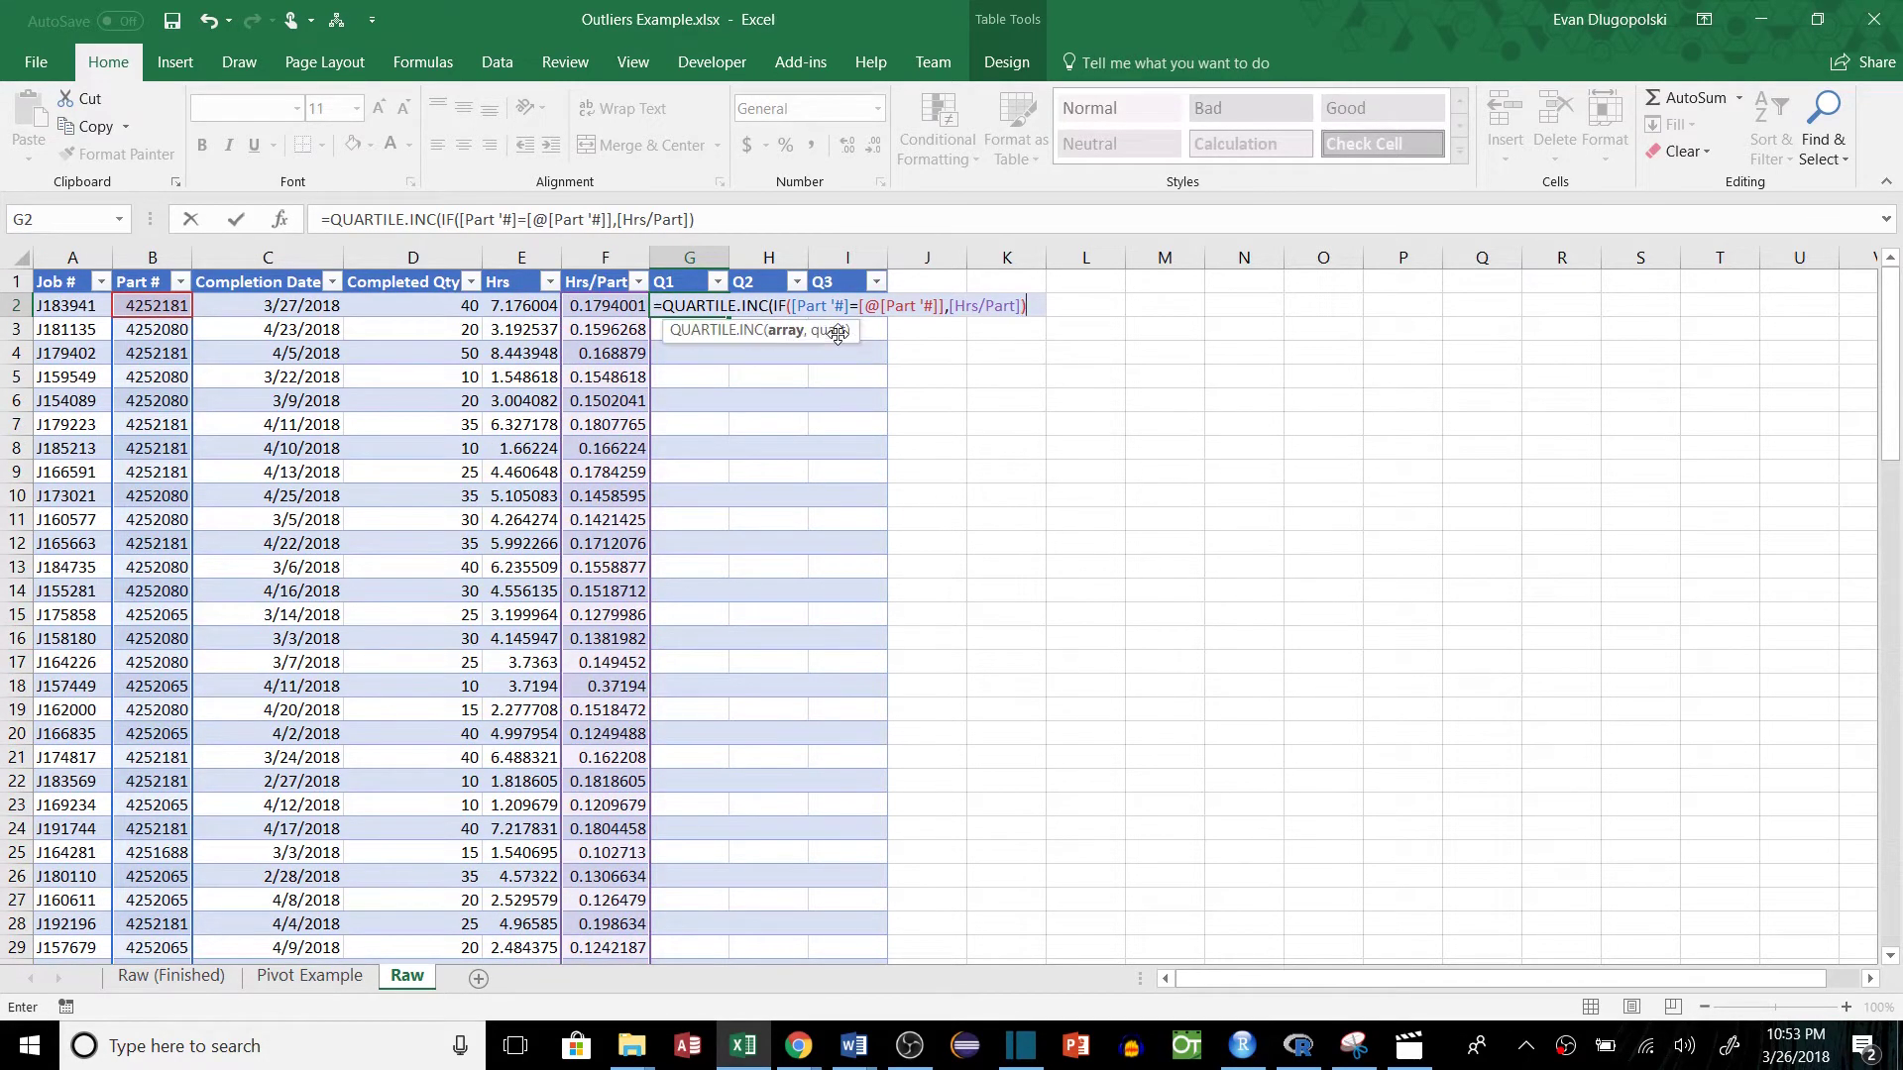
text(,)
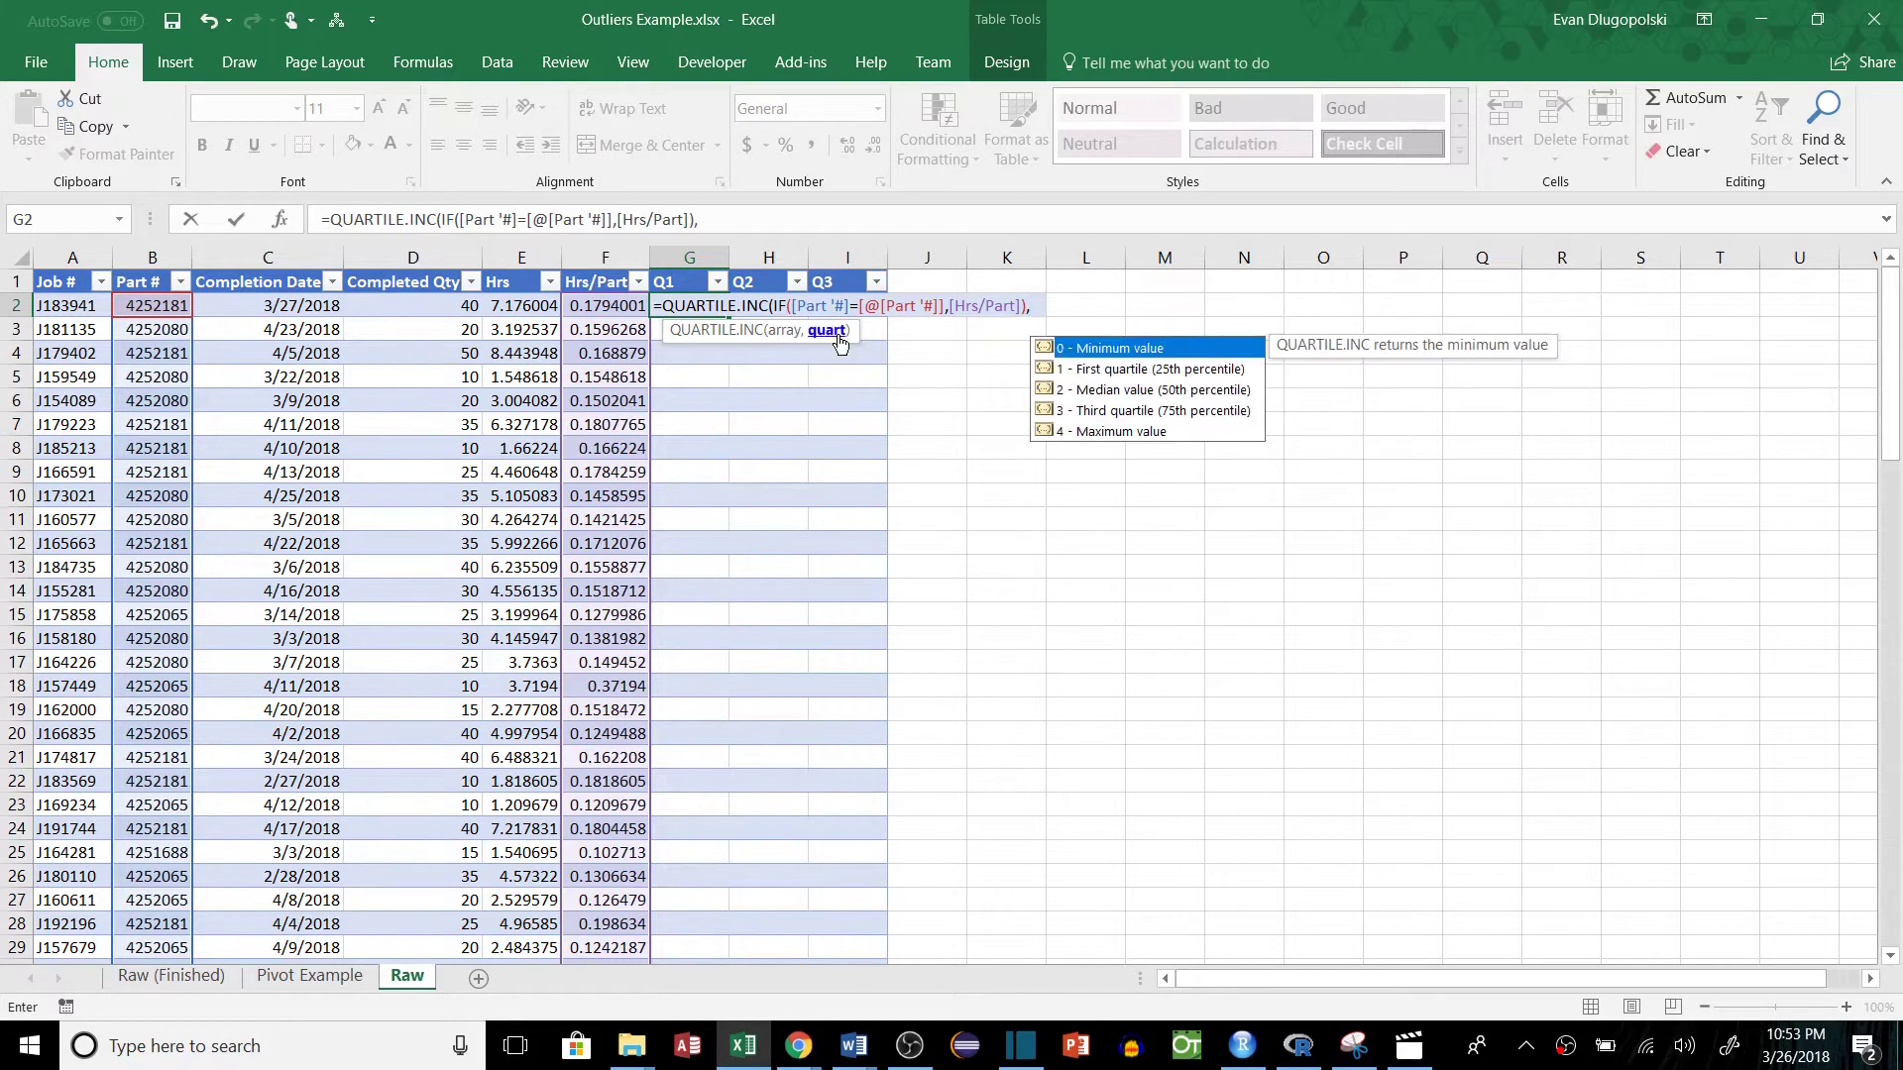
key(Down)
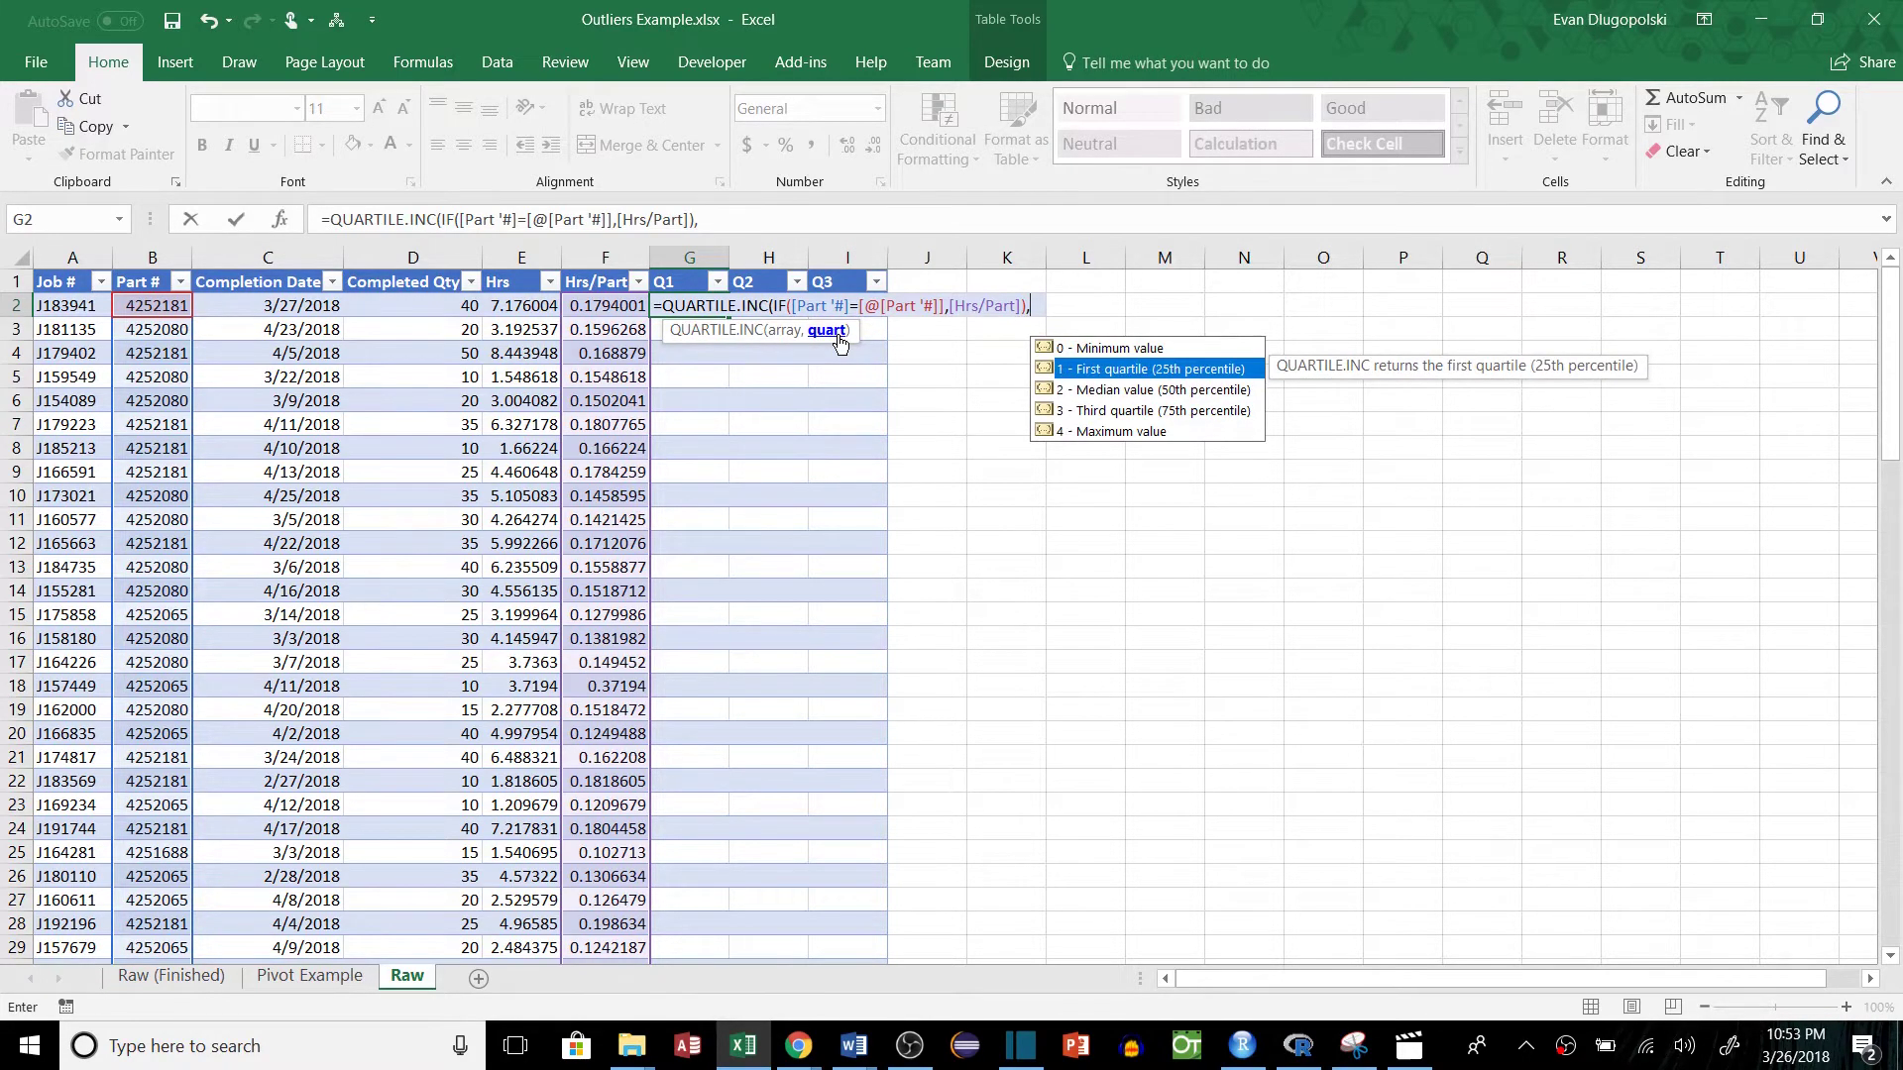
key(Tab)
text())
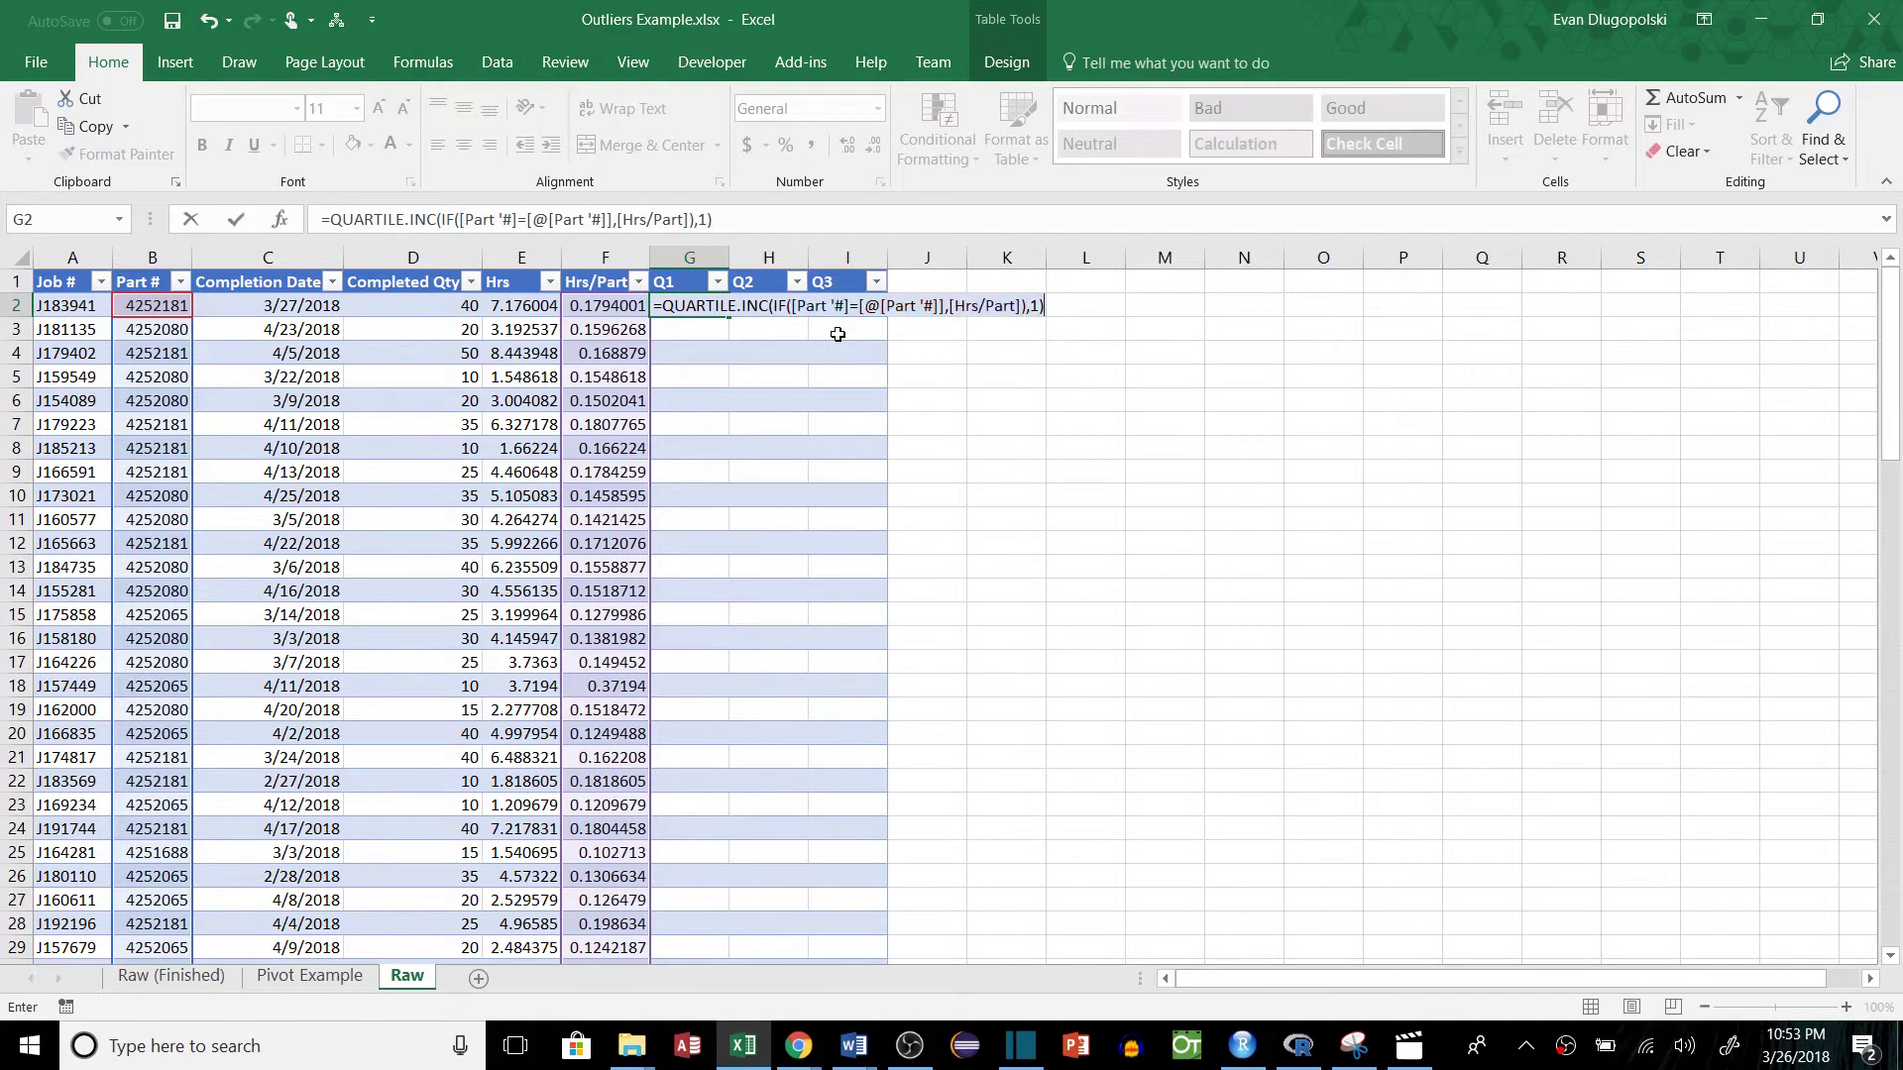
key(ctrl+shift+Return)
Copy the Q1 formula into H2 with quart argument 2 as an array formula.
click(698, 329)
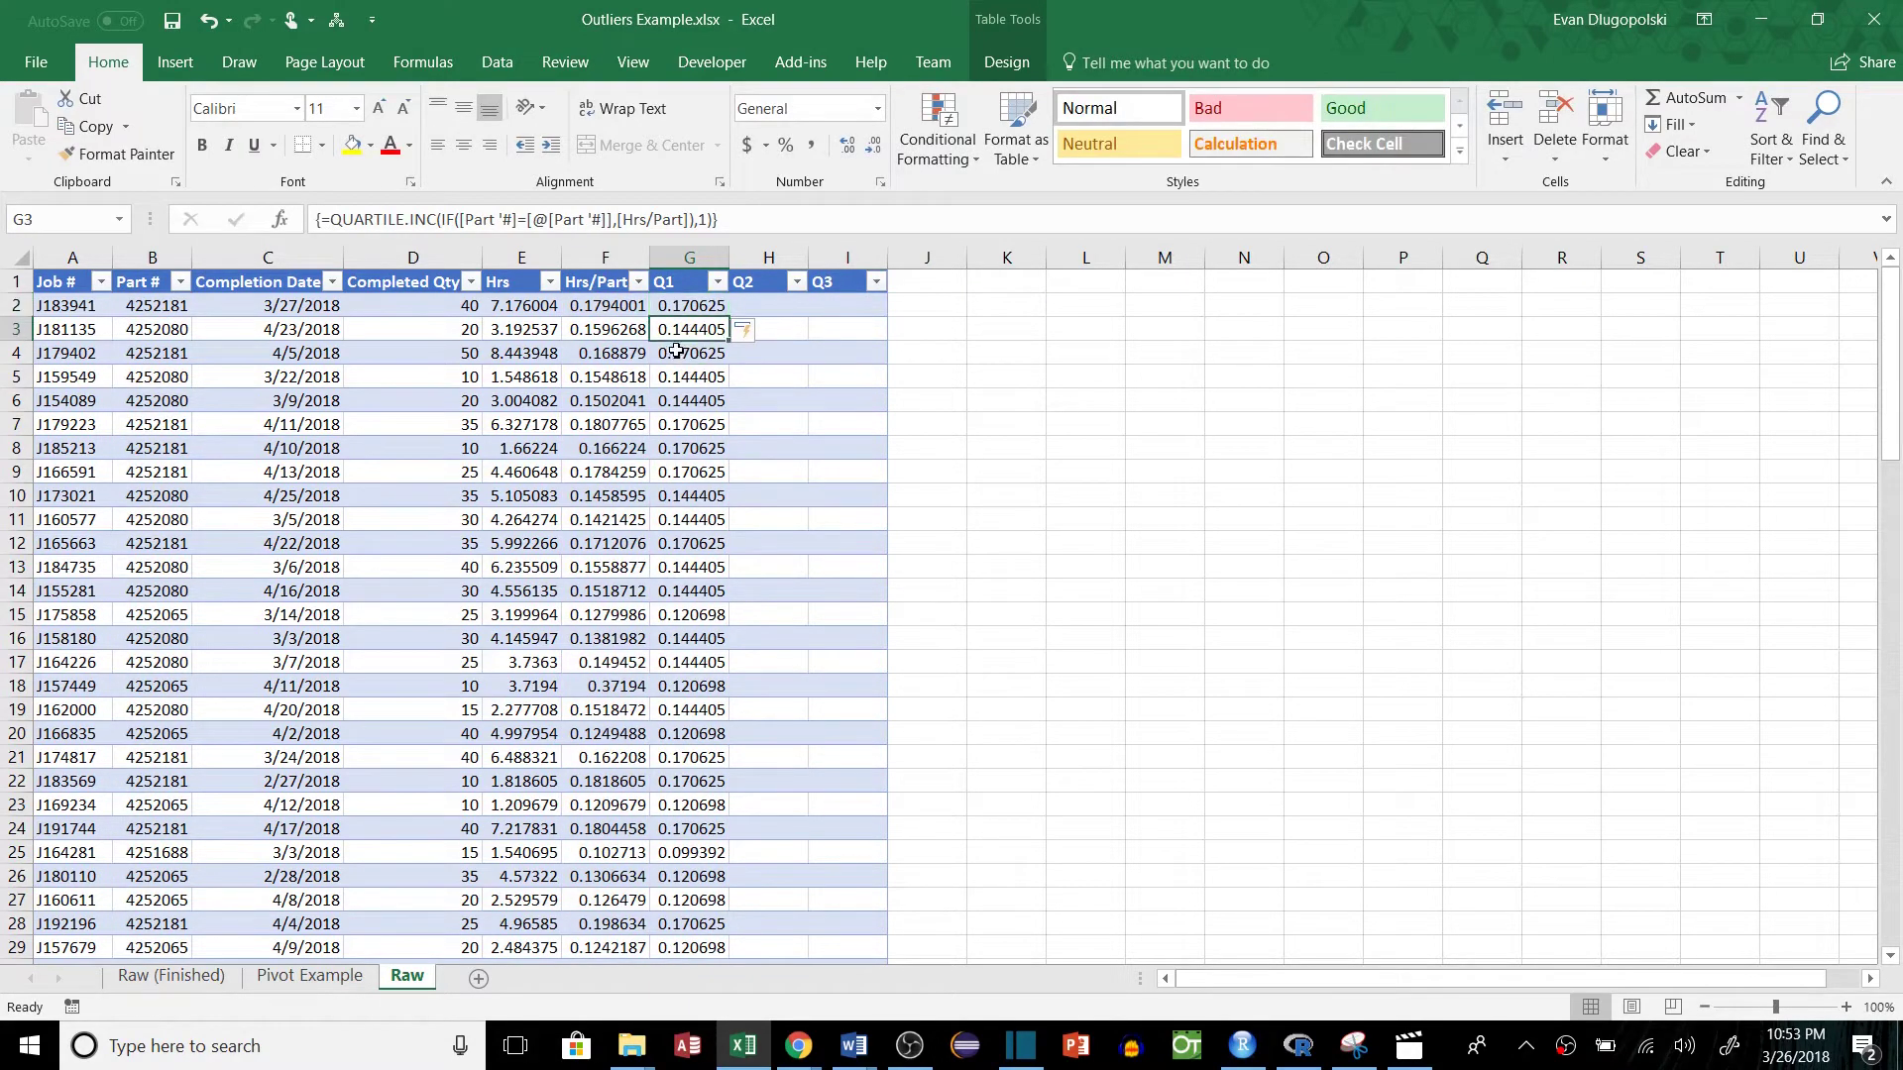
click(693, 308)
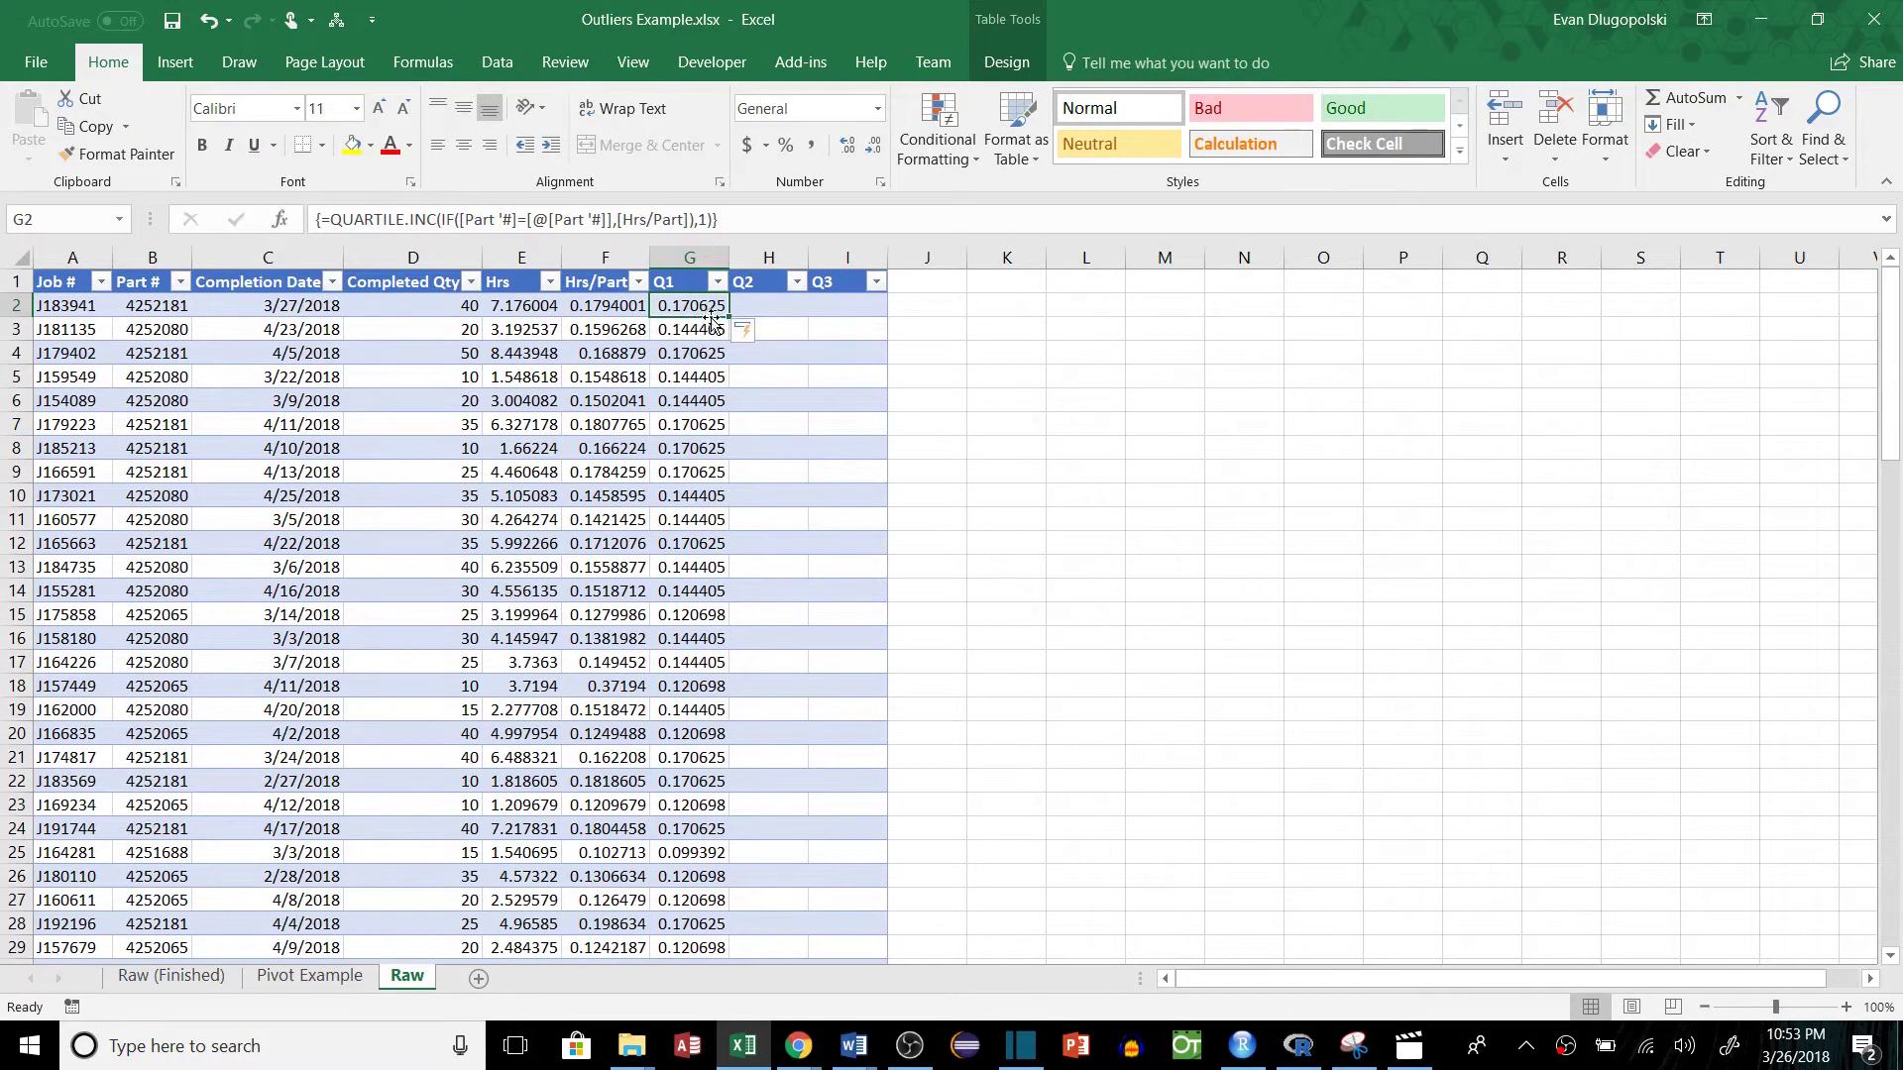
drag(716, 219, 235, 196)
key(ctrl+c)
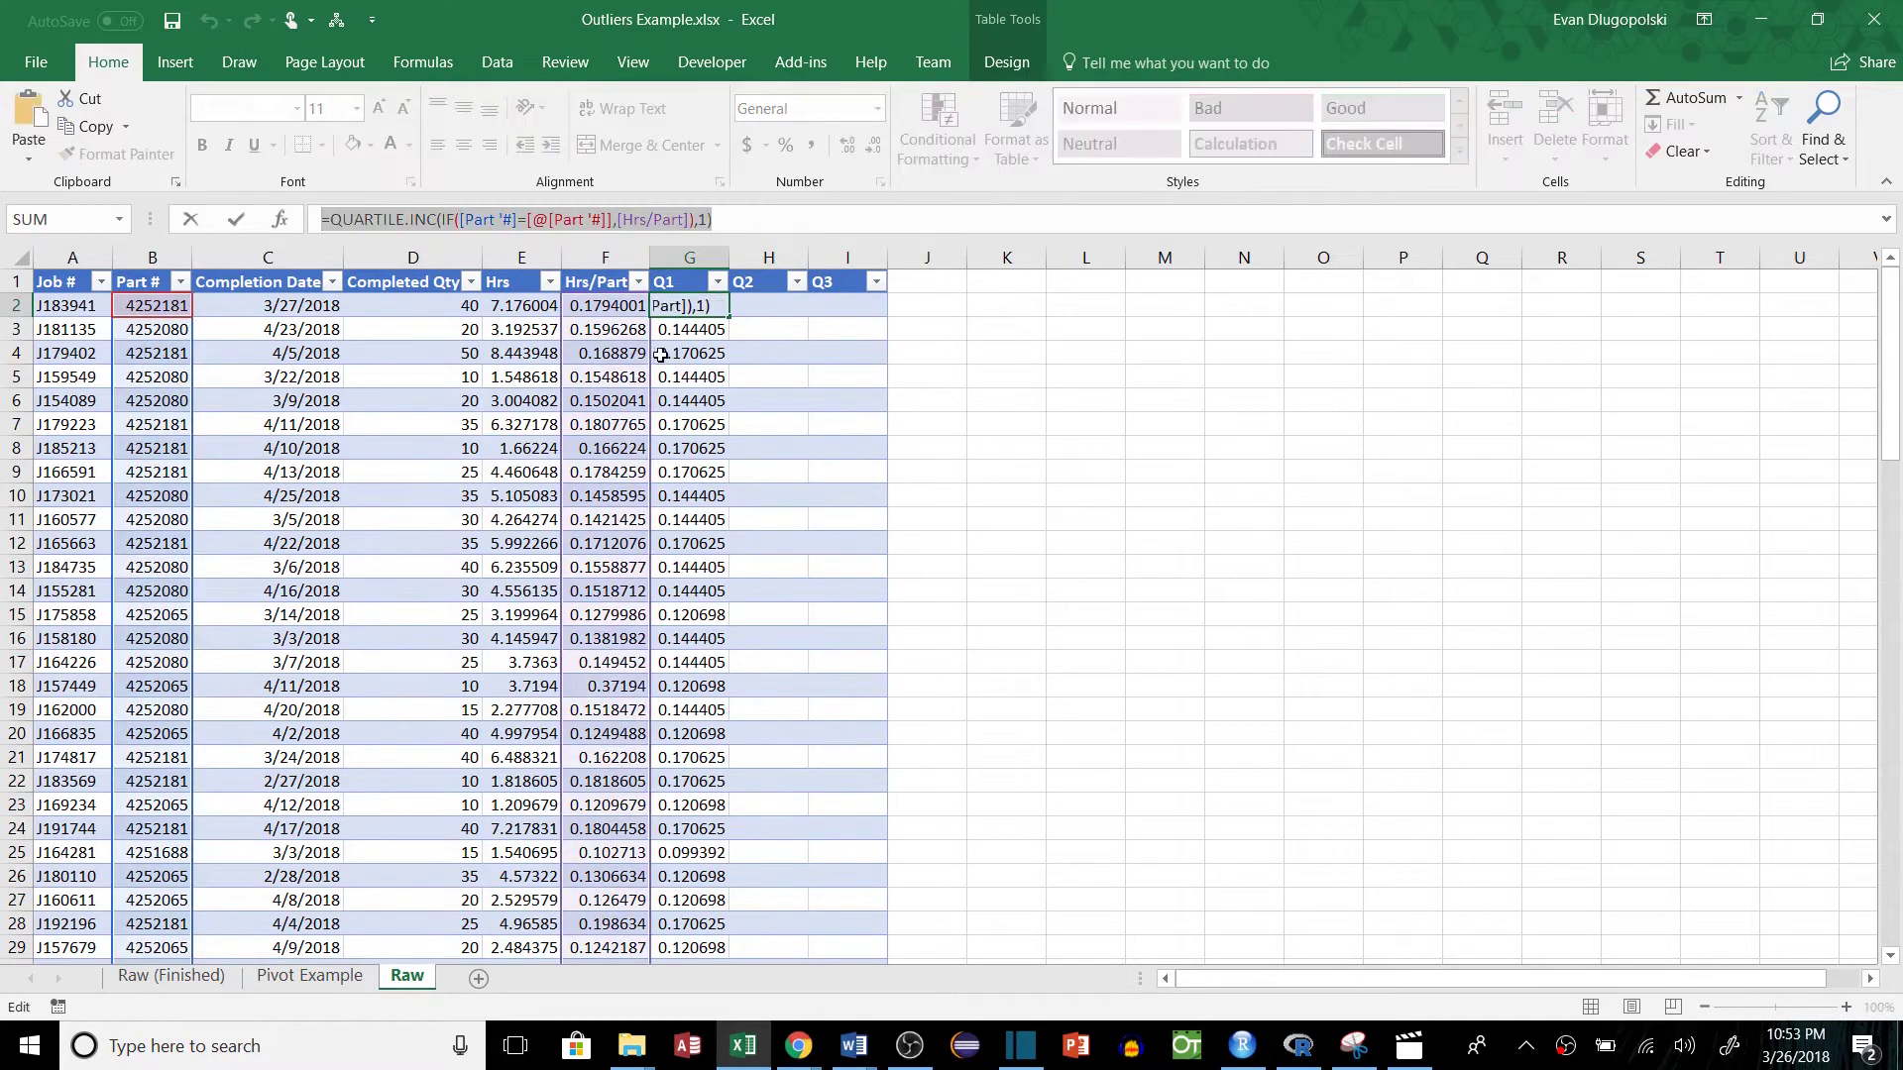
key(Escape)
click(783, 306)
key(ctrl+v)
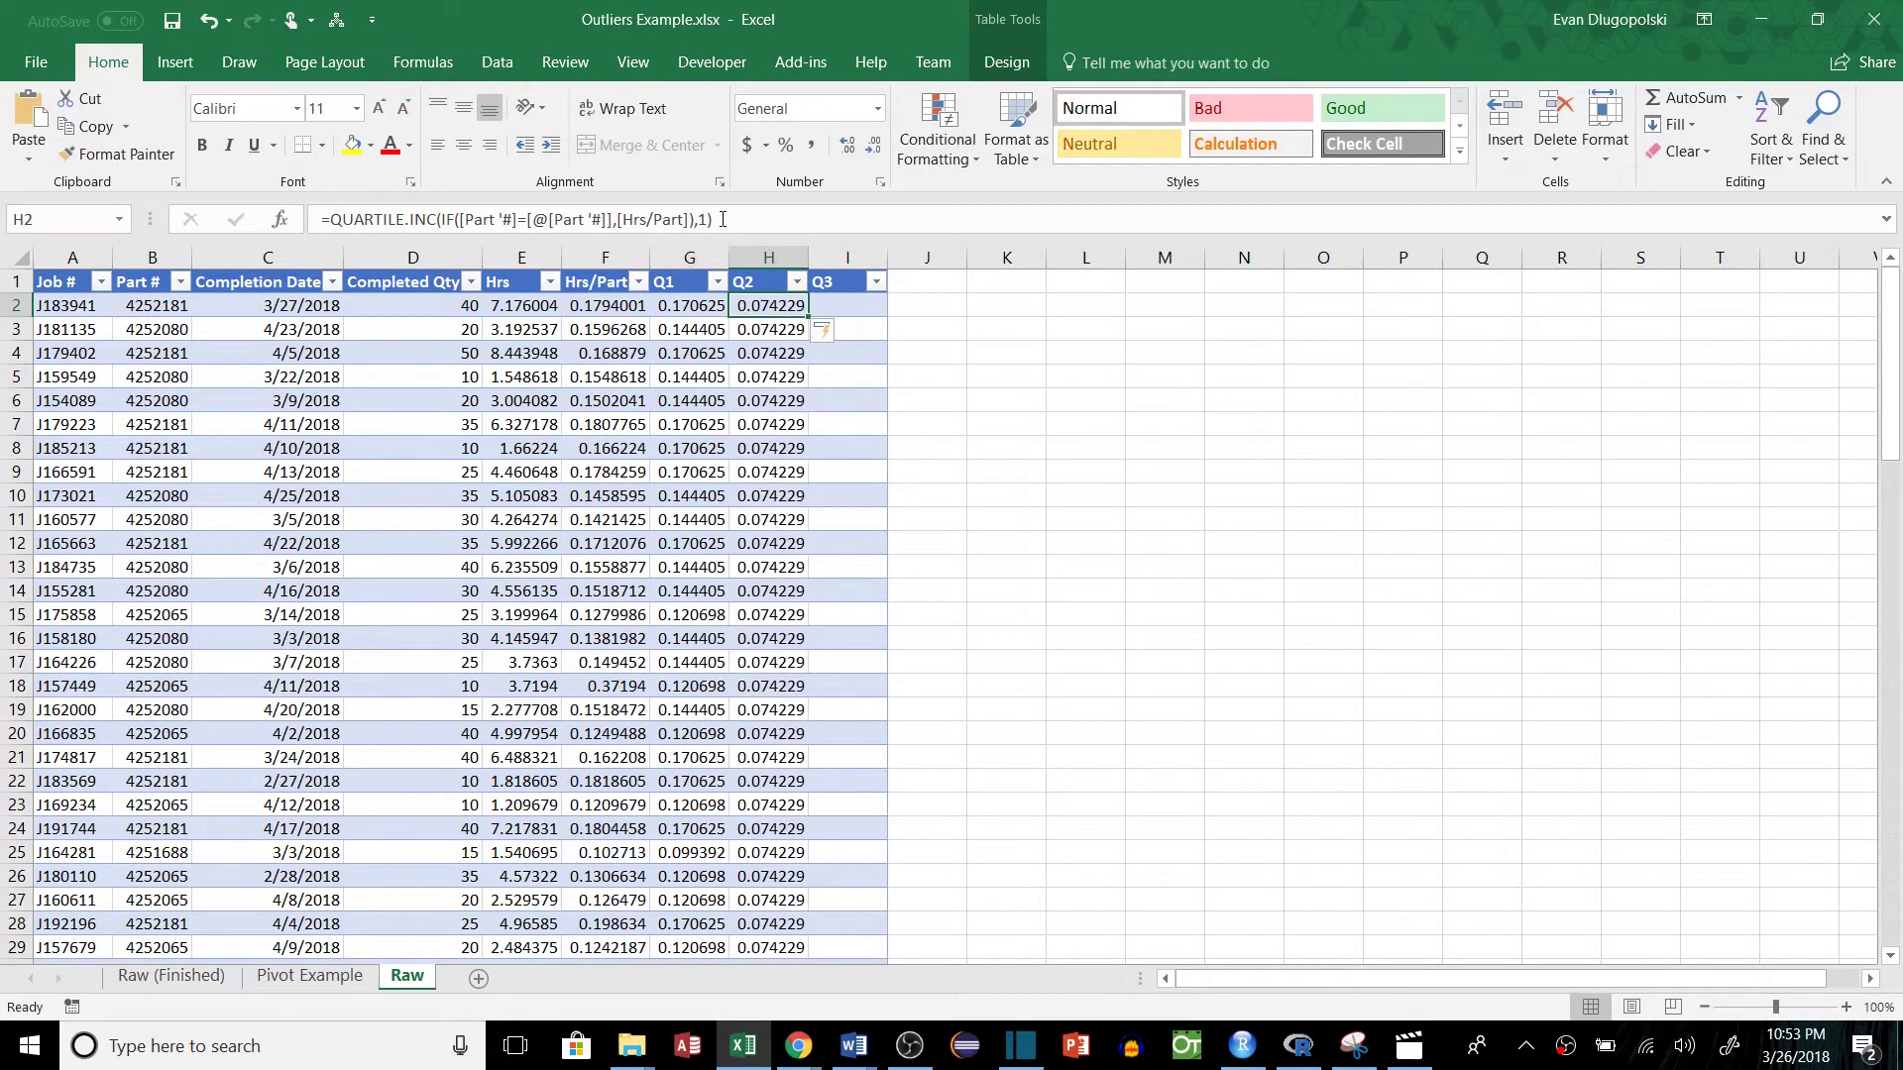
click(706, 219)
key(BackSpace)
text(2)
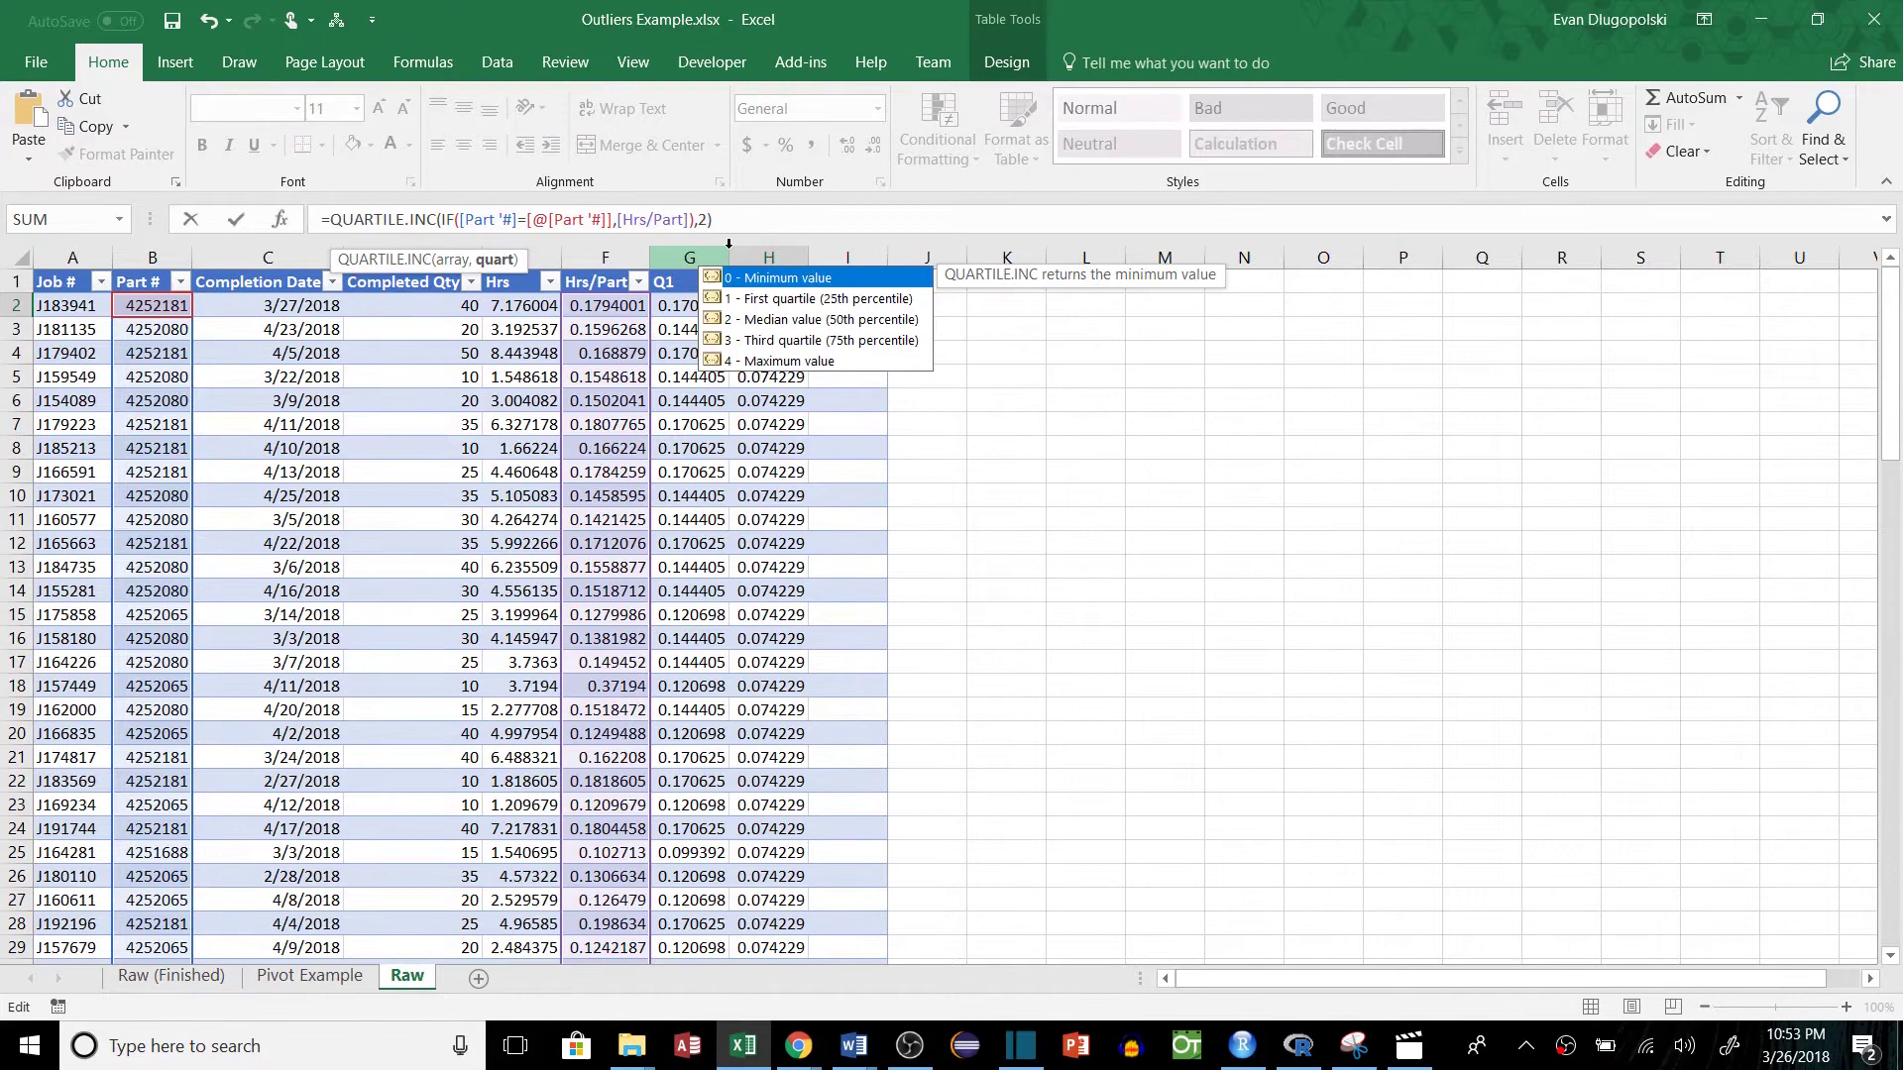
key(ctrl+shift+Return)
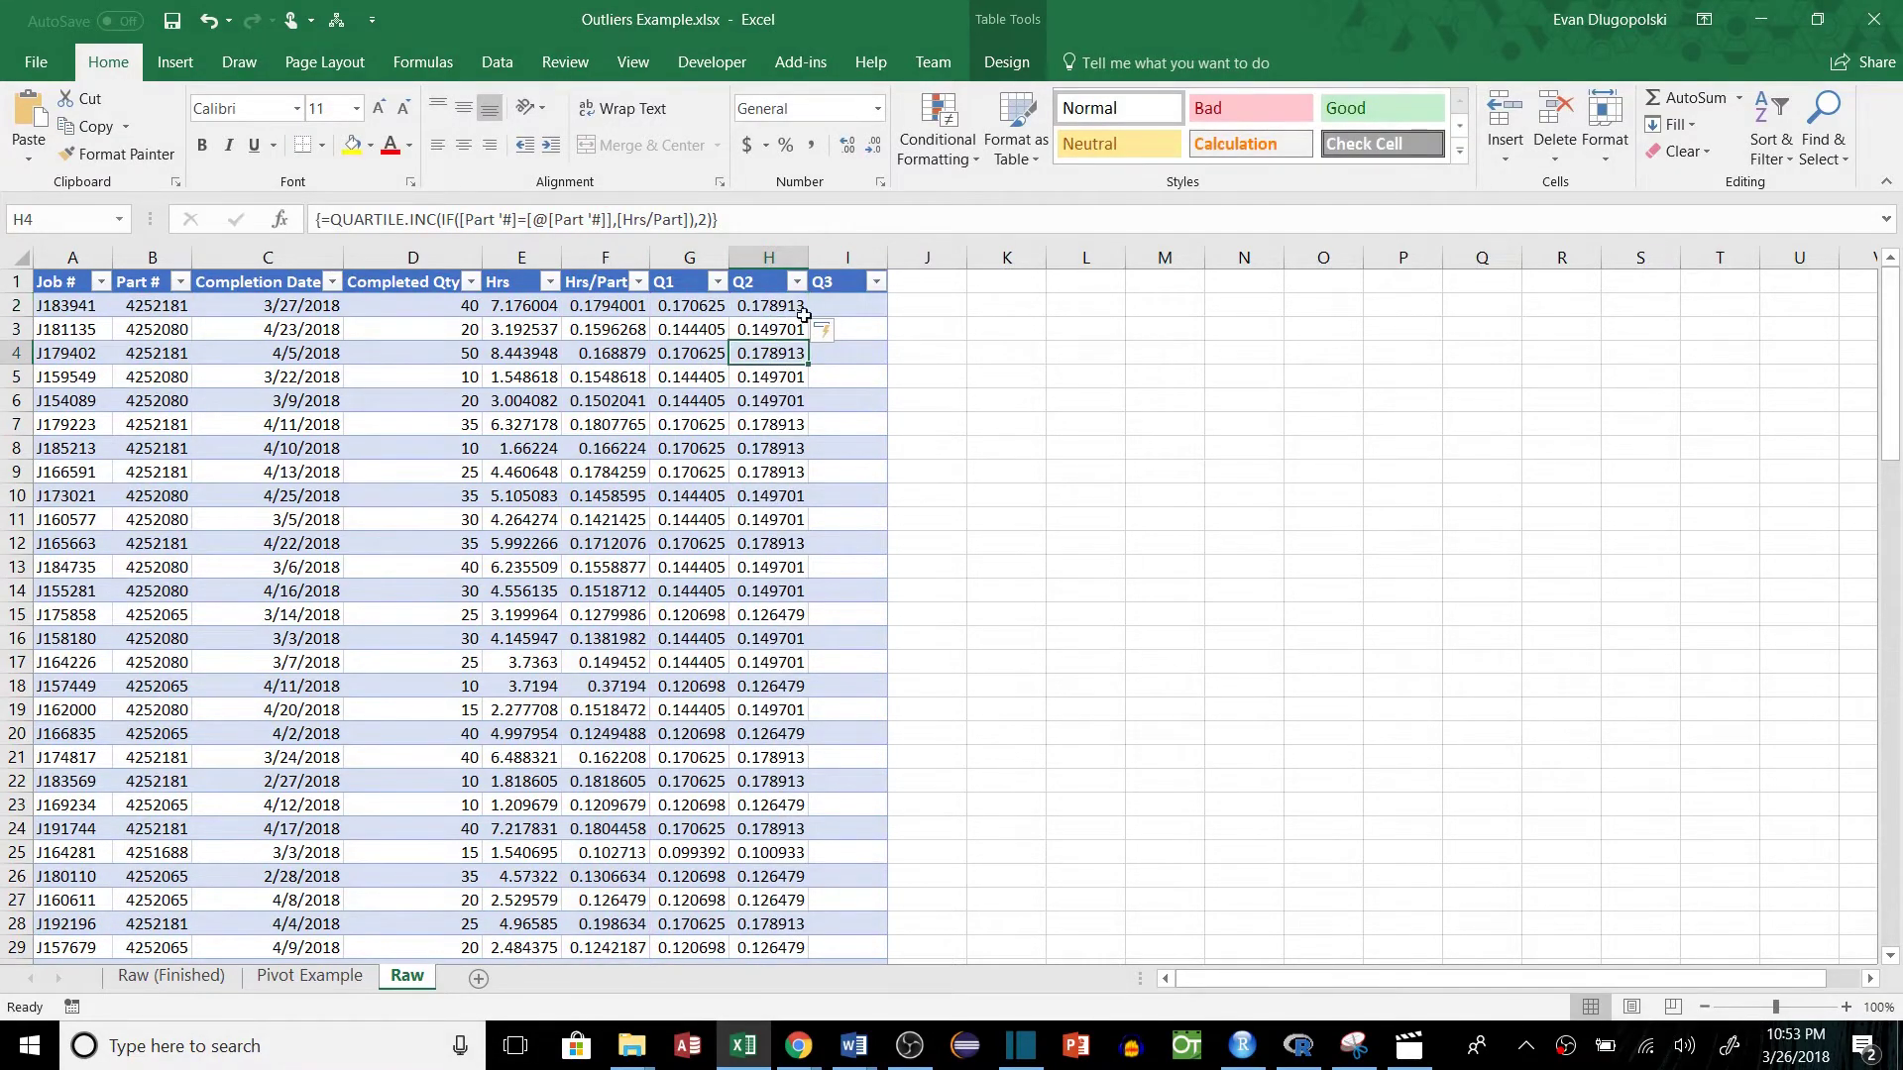
Put the same formula in I2 with quart argument 3 as an array formula.
click(840, 311)
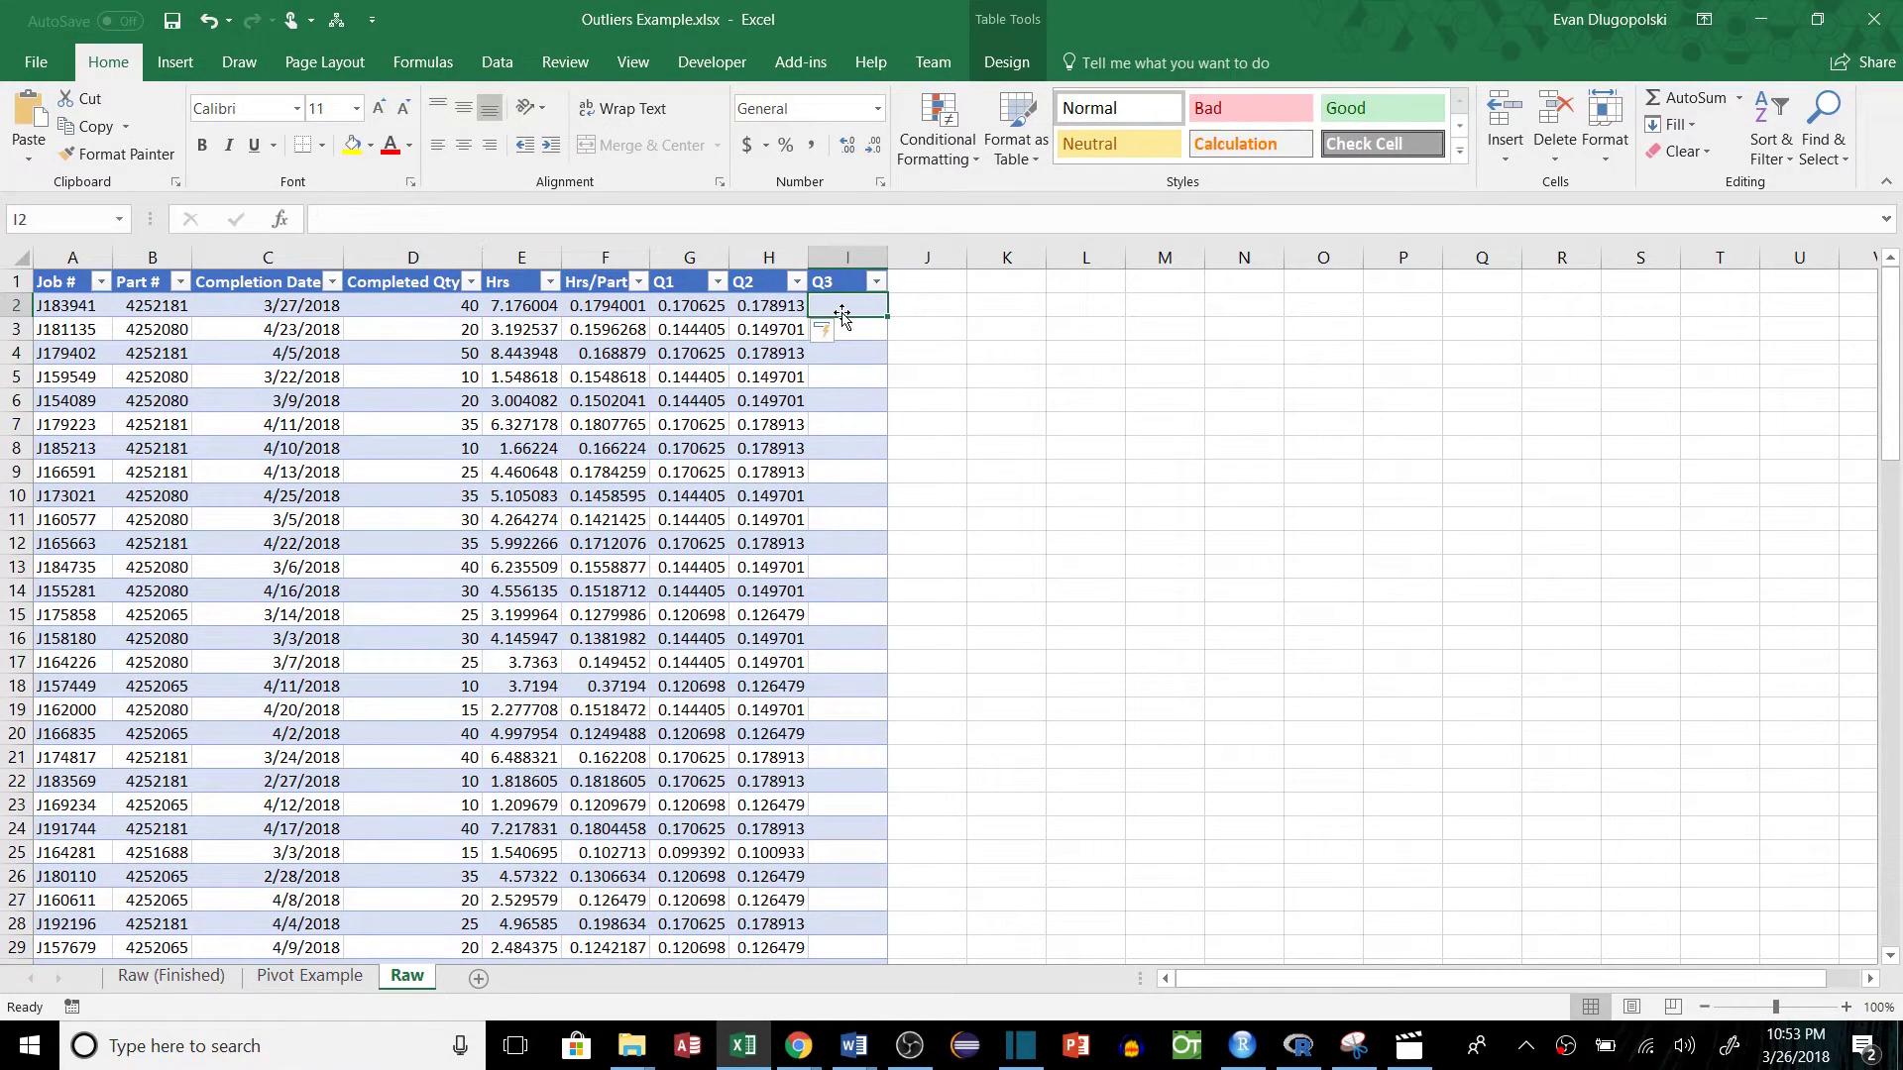
text(=)
key(Escape)
key(Left)
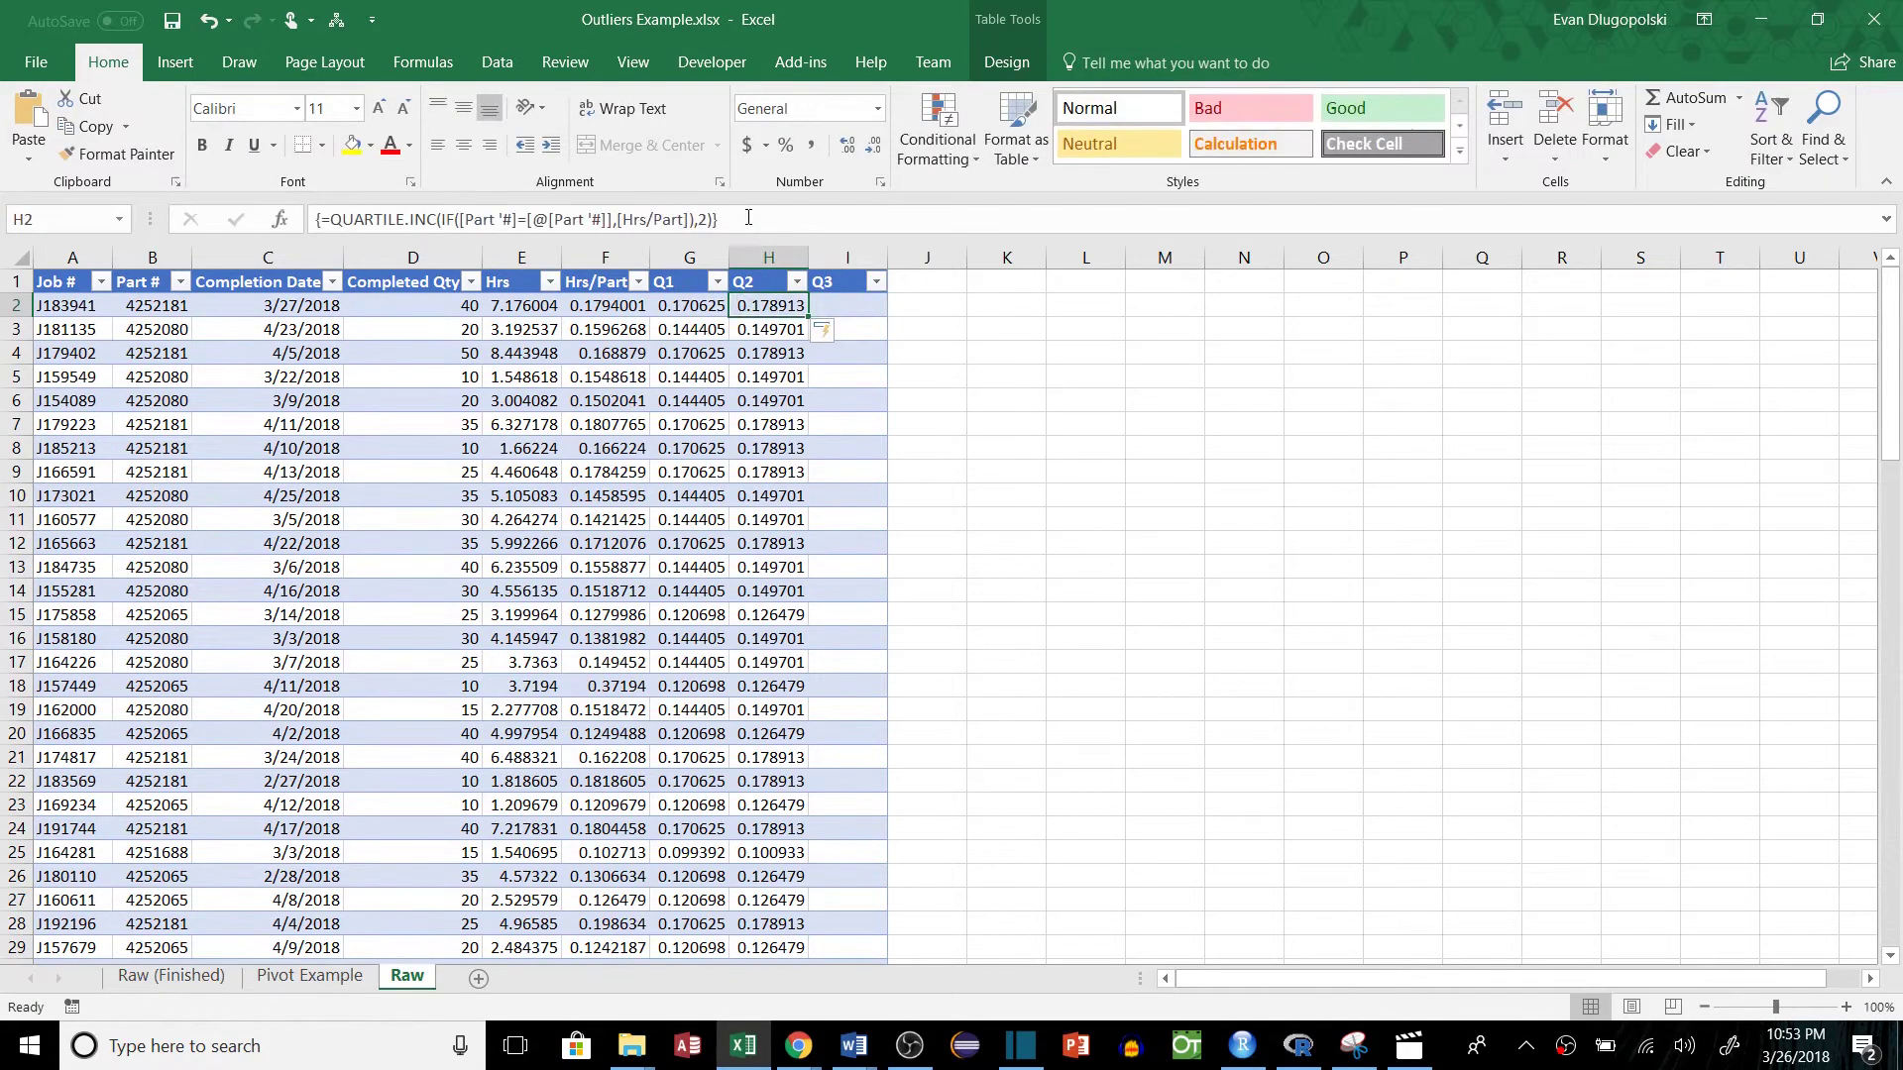
key(F2)
key(shift+Home)
click(846, 307)
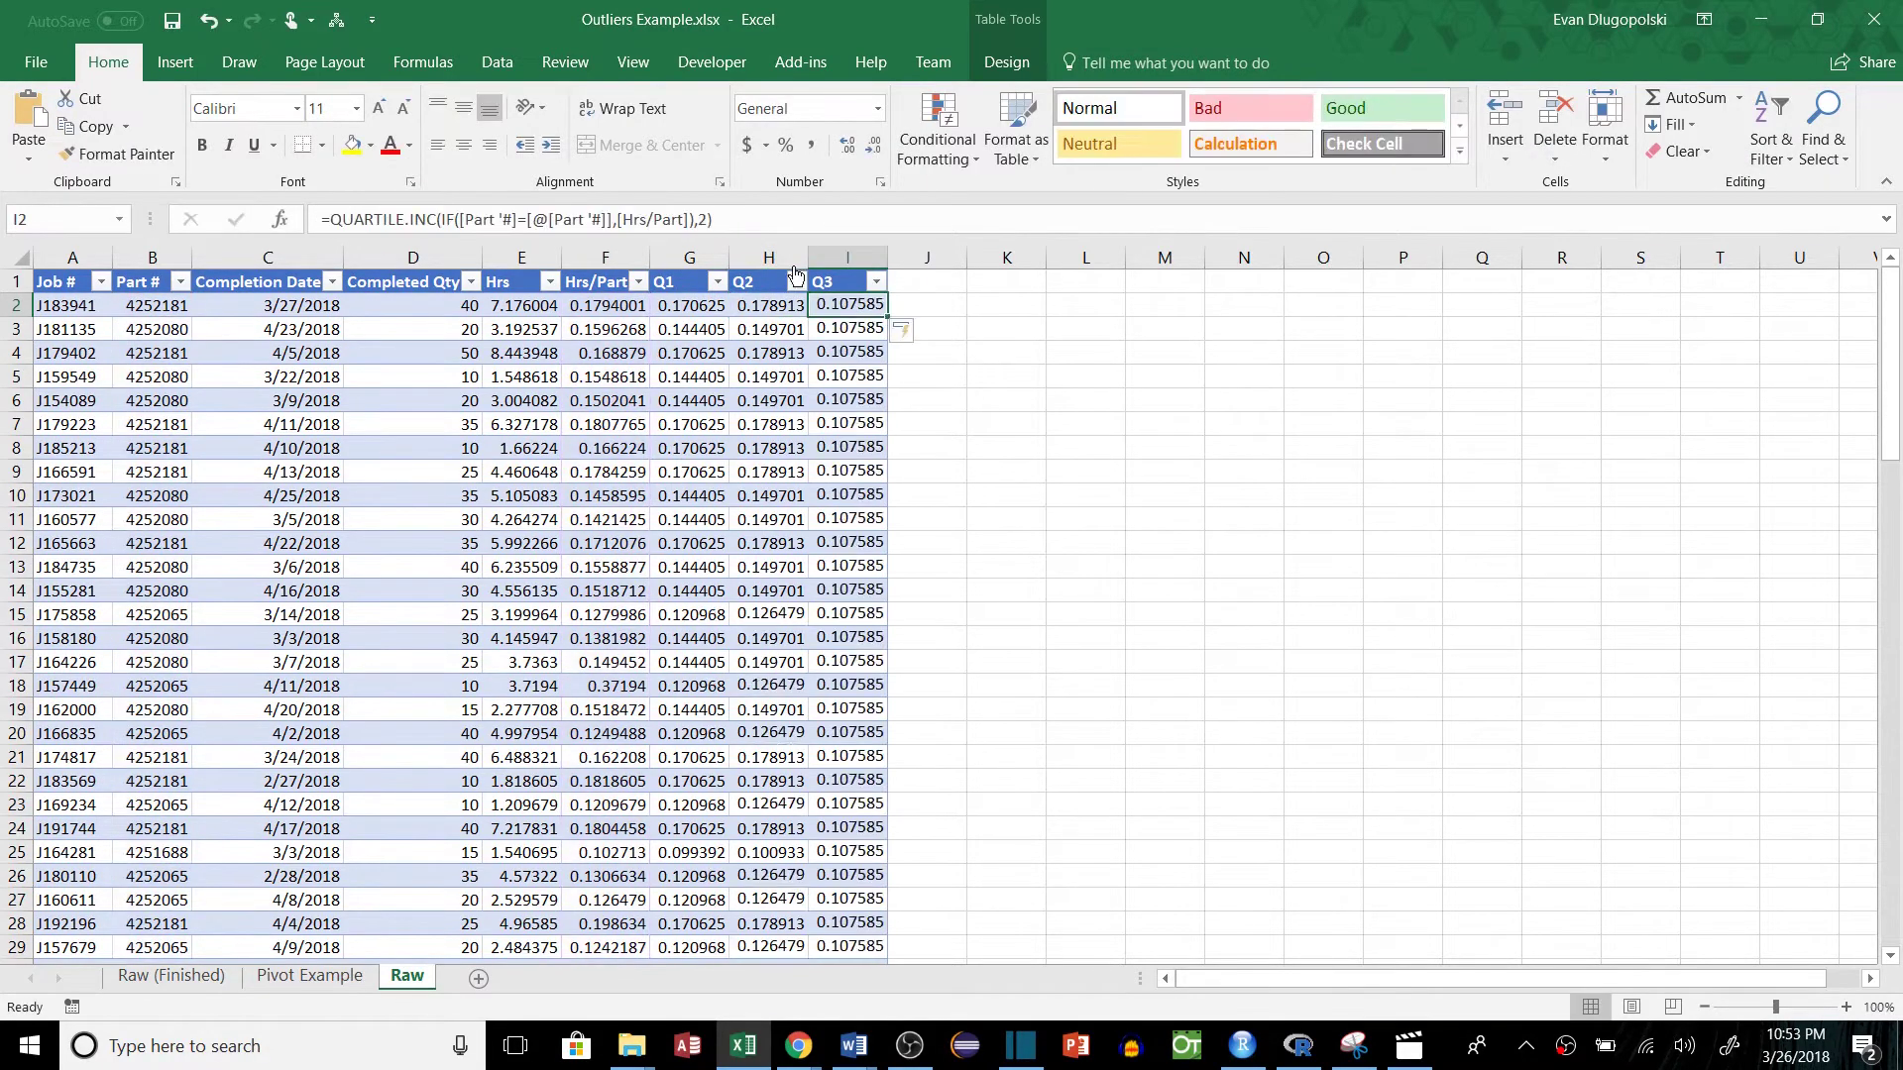
click(704, 219)
key(BackSpace)
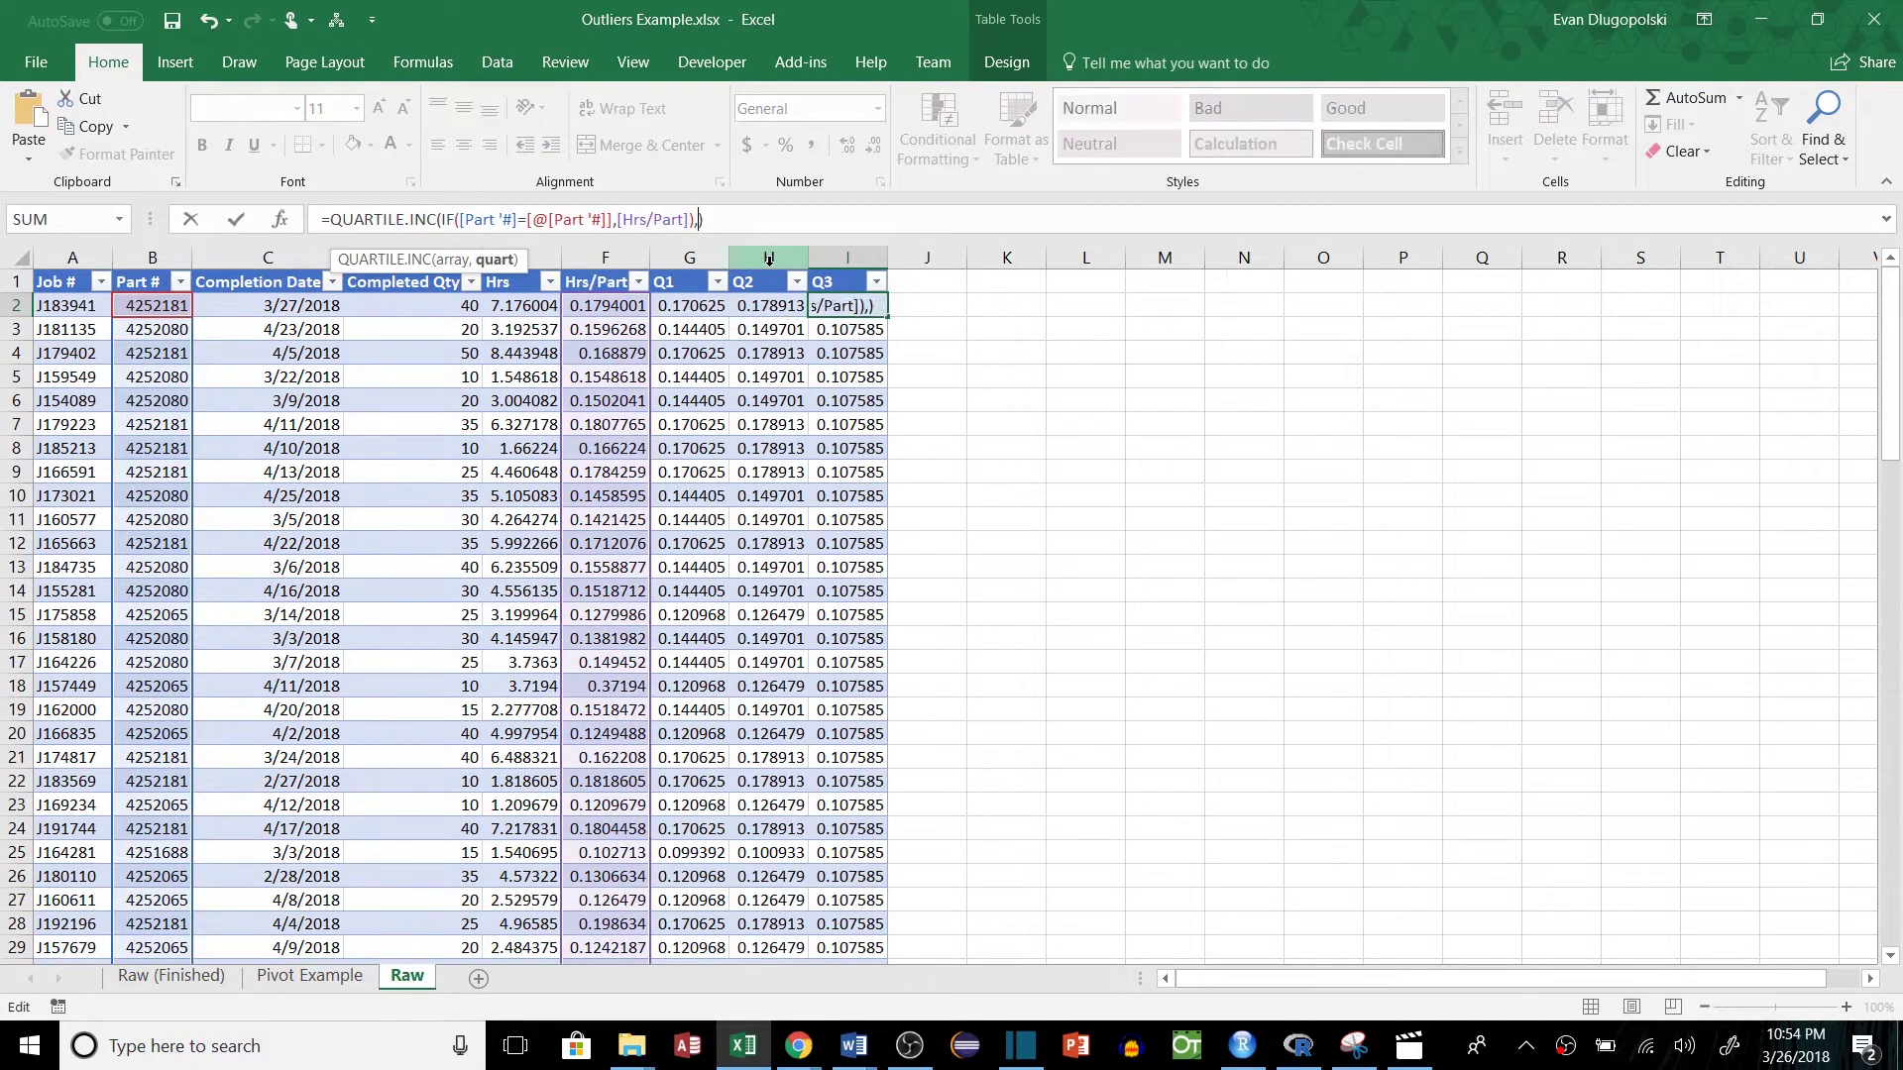
text(3)
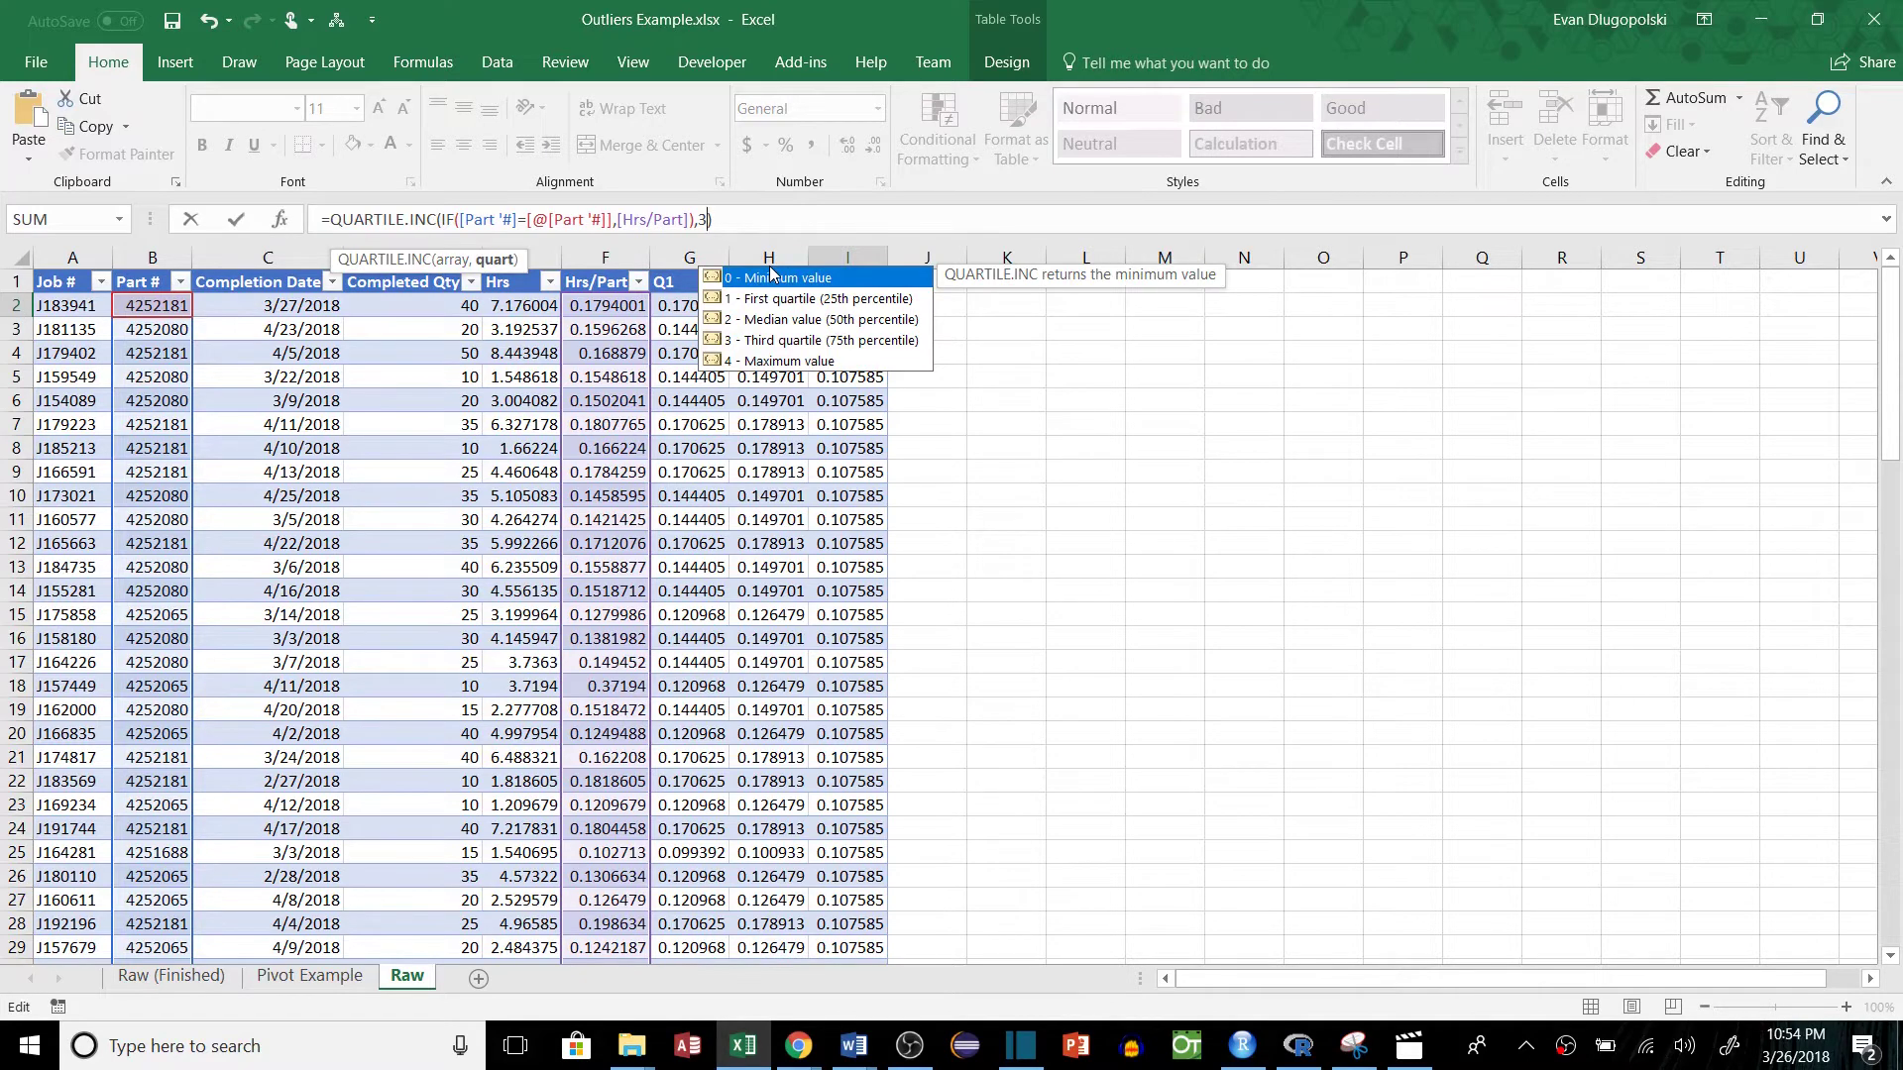
key(ctrl+shift+Return)
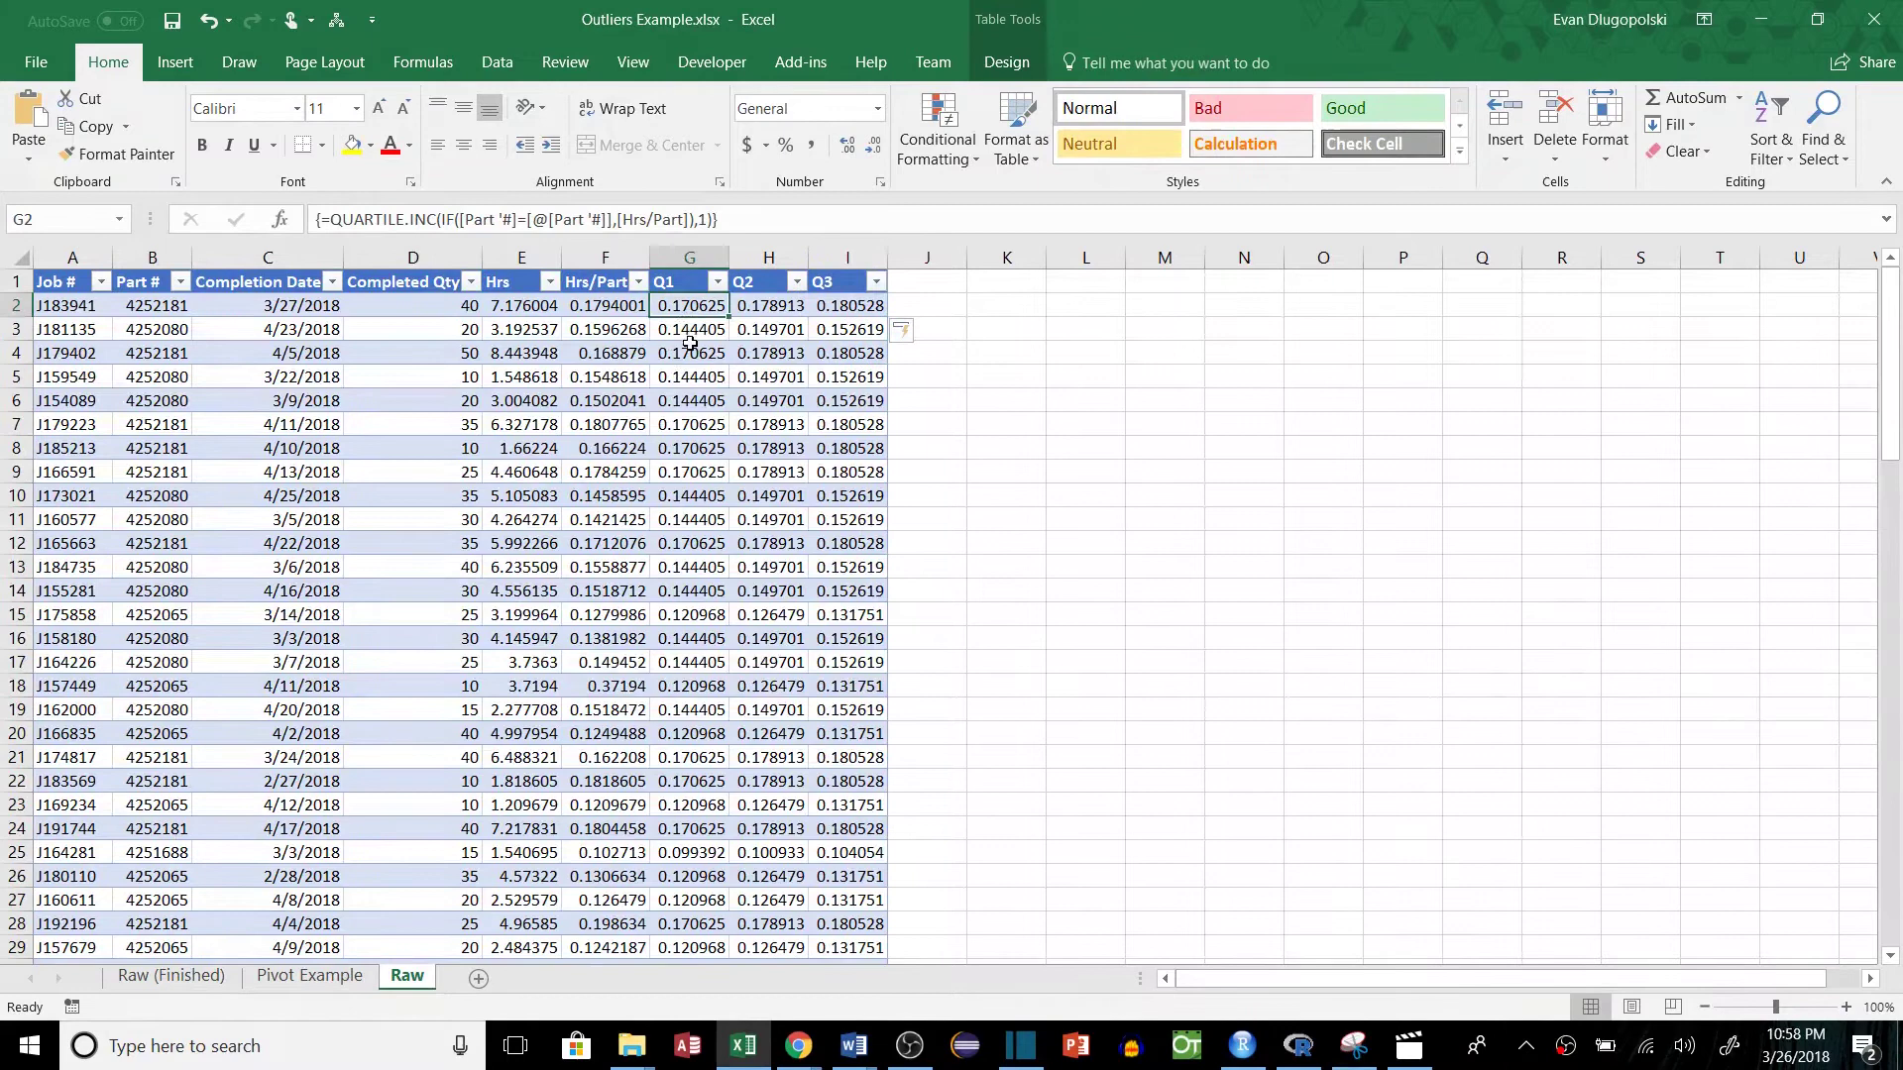
Re-commit the Q1 formula in G2 as an array formula so part 4252065's quartiles recalculate.
click(383, 219)
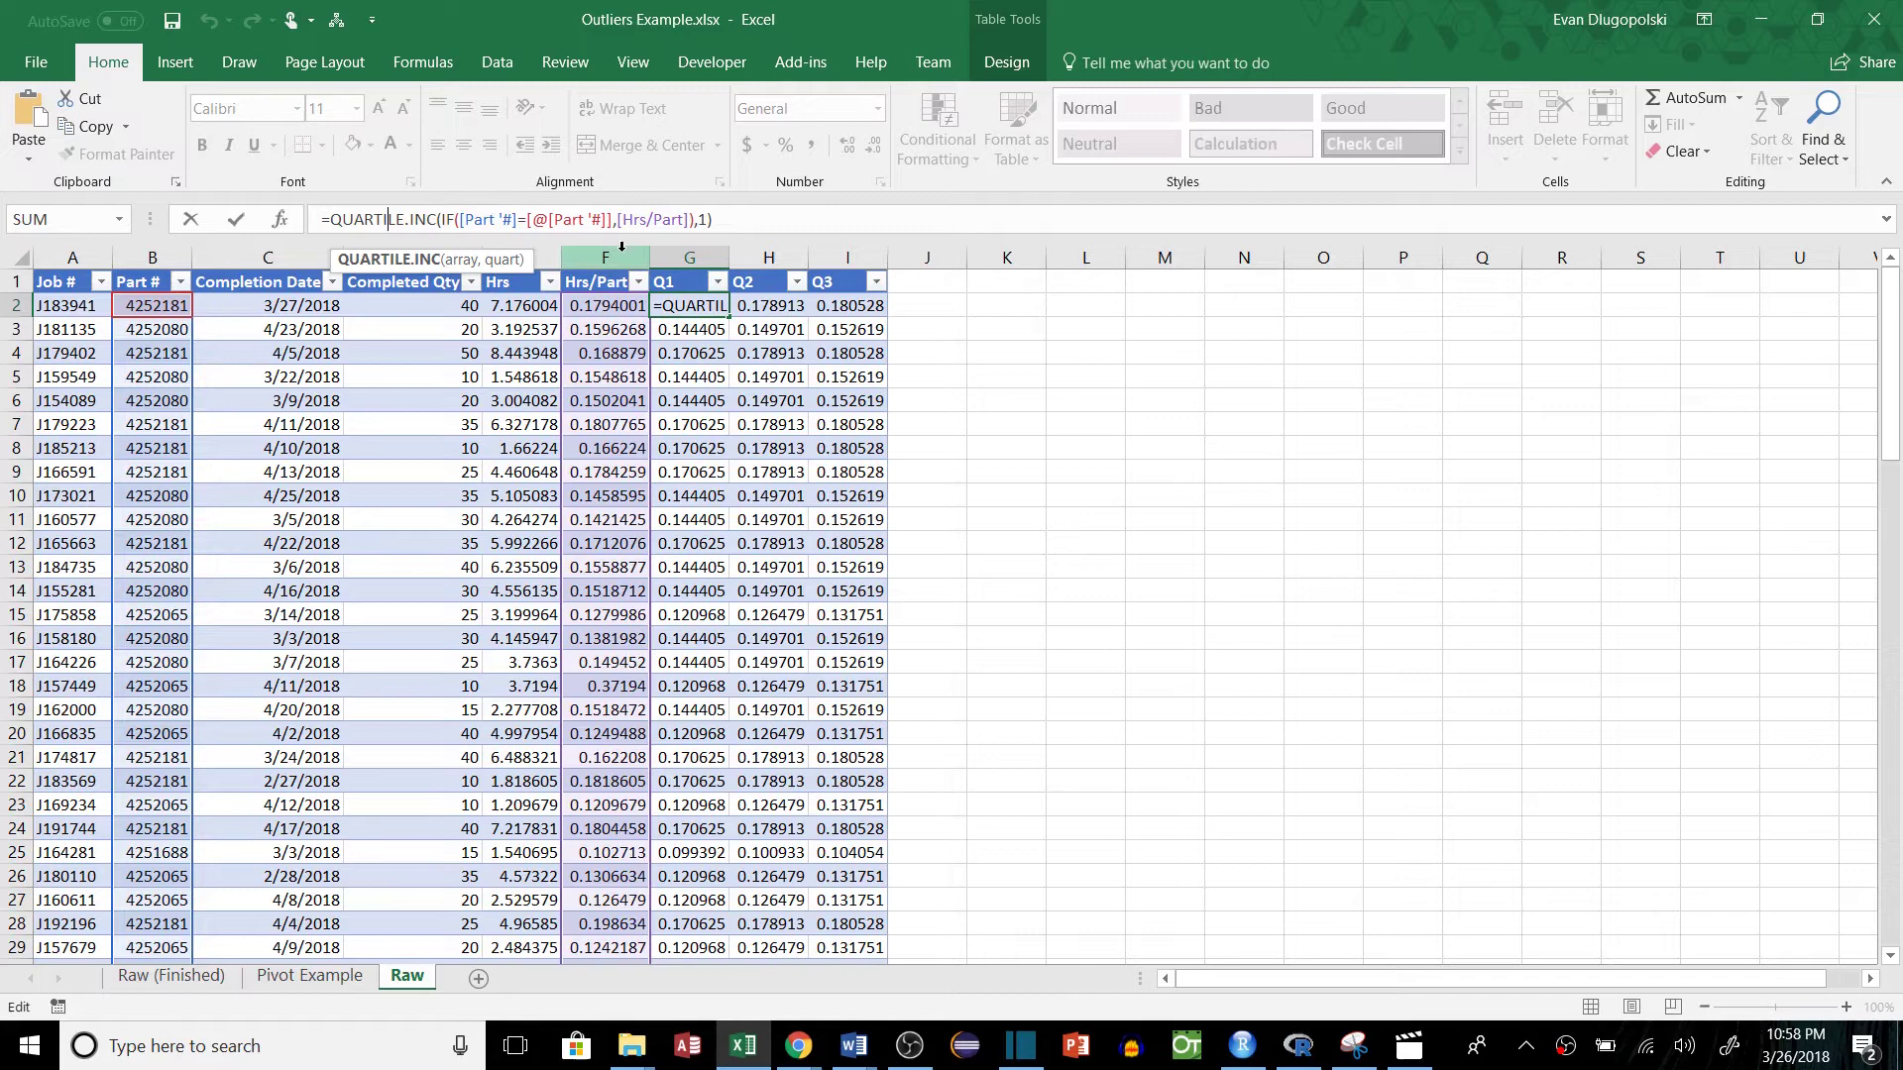
key(ctrl+shift+Return)
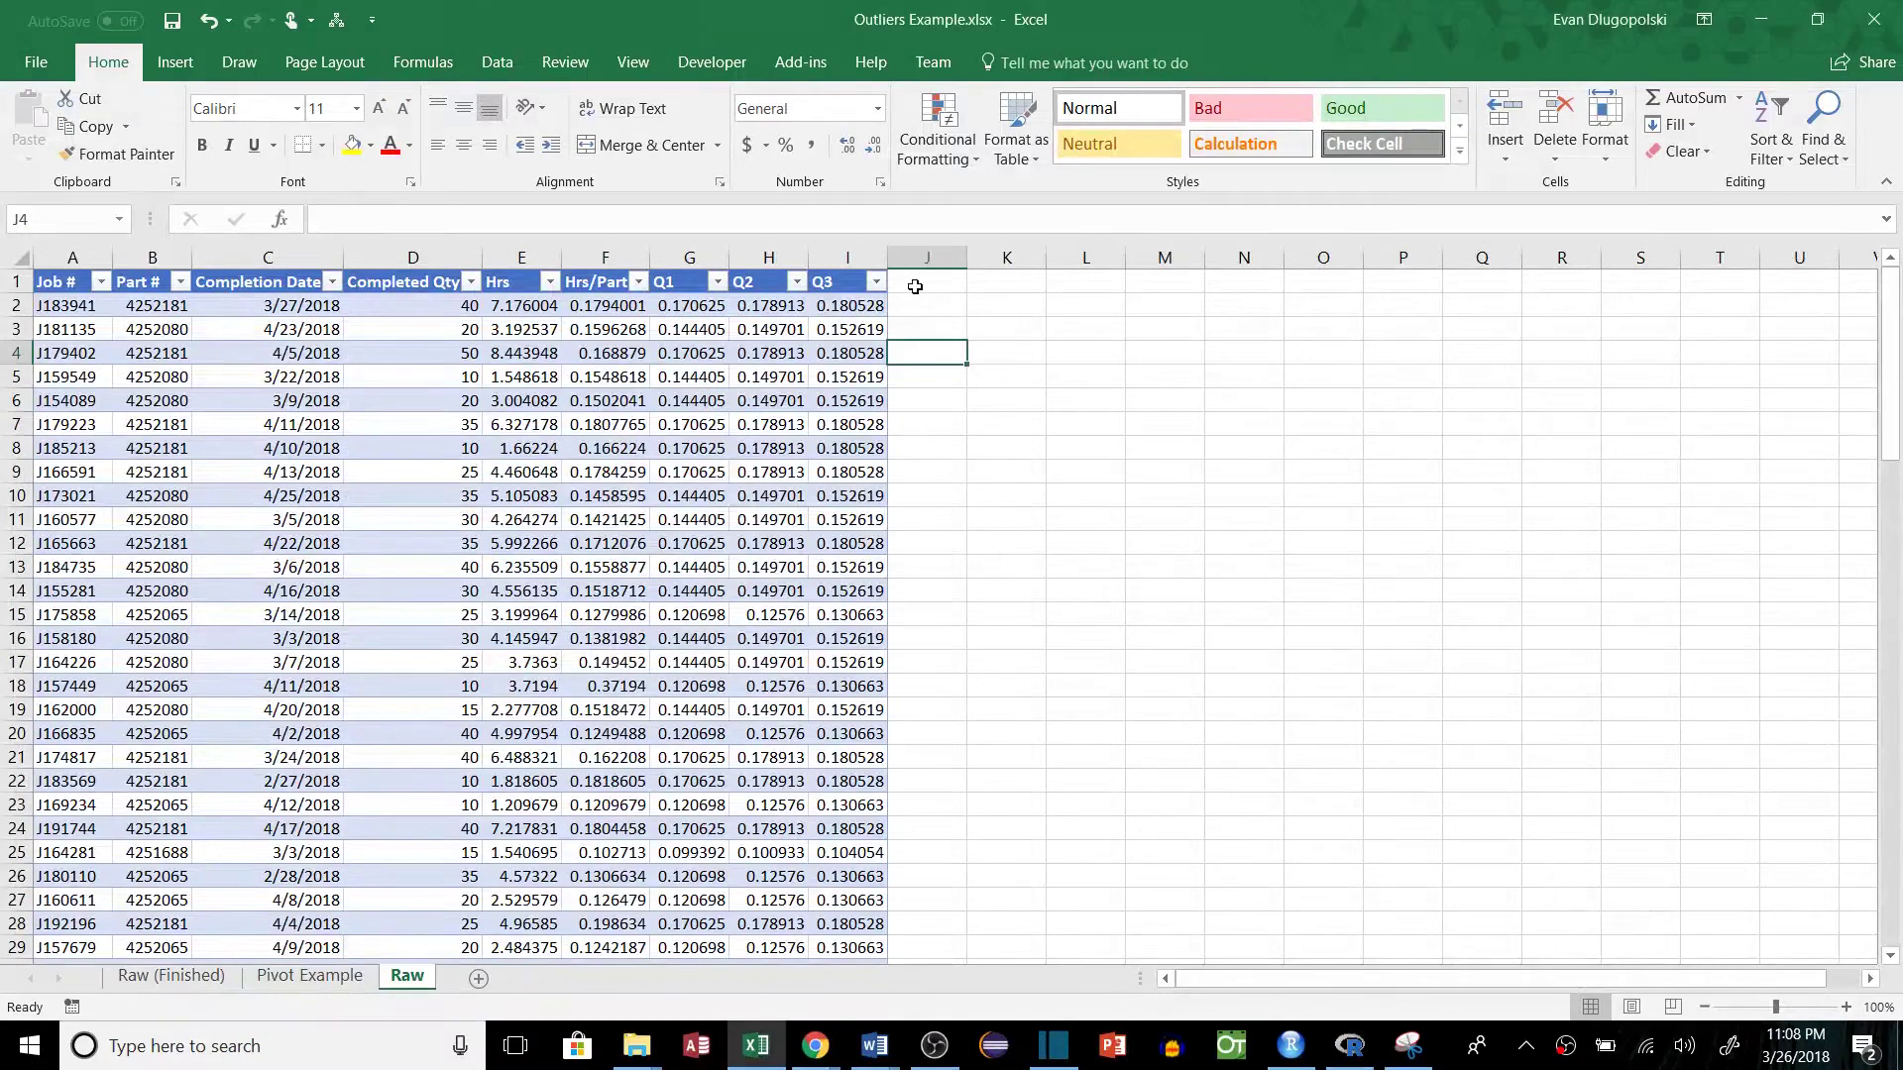
click(919, 286)
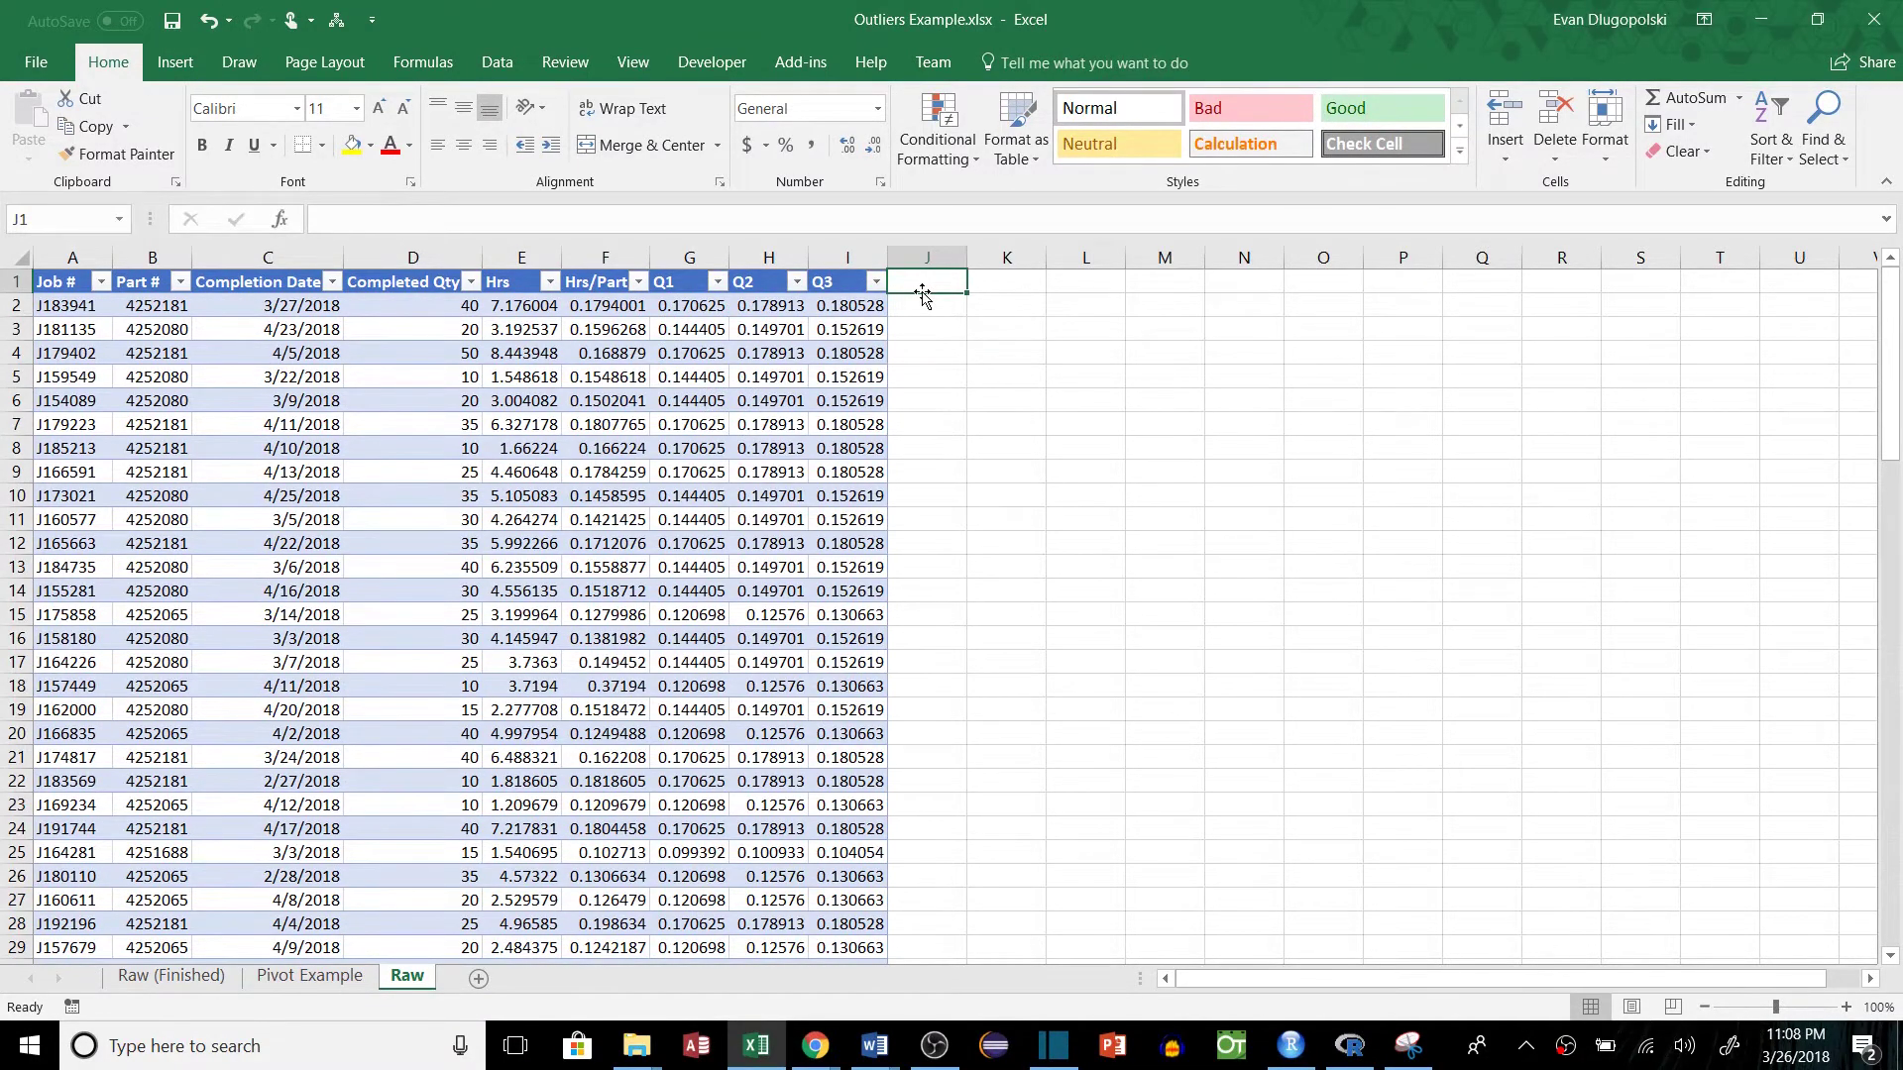
text(I)
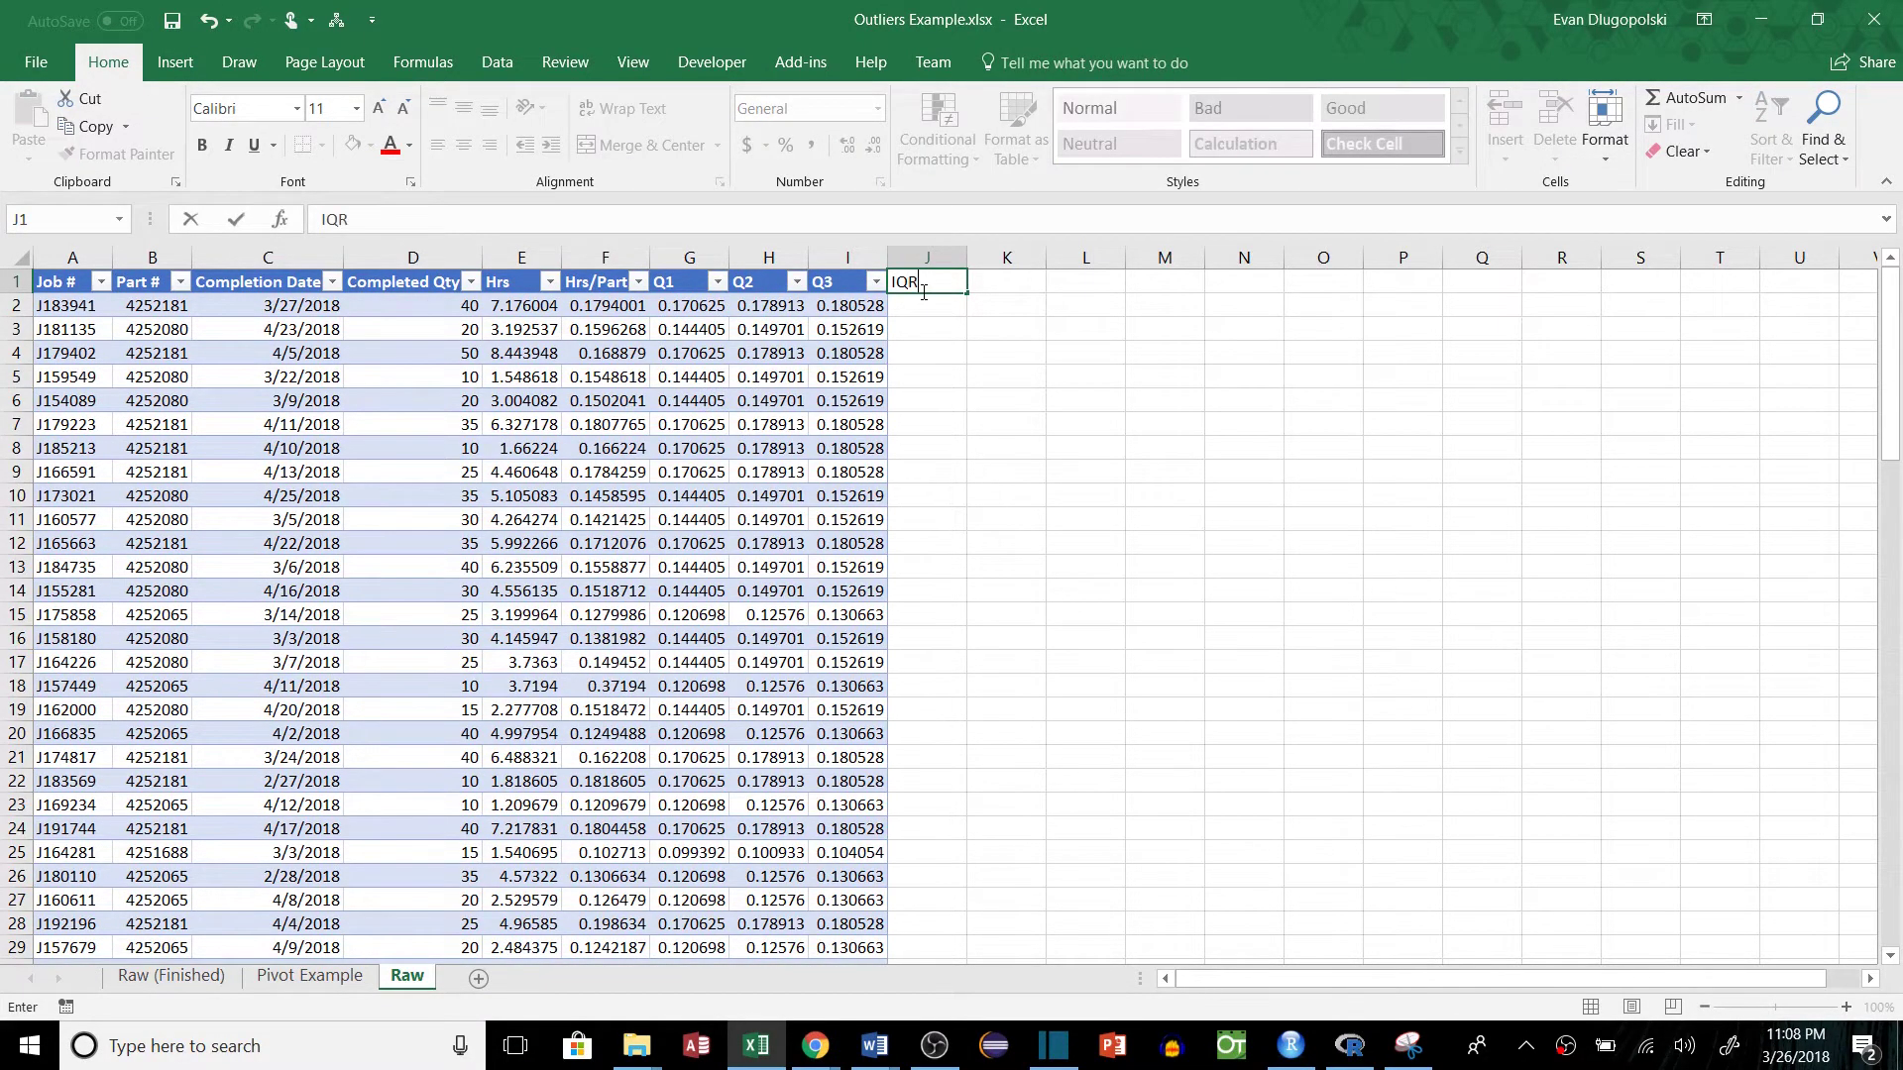
text(QR)
key(Return)
text(=)
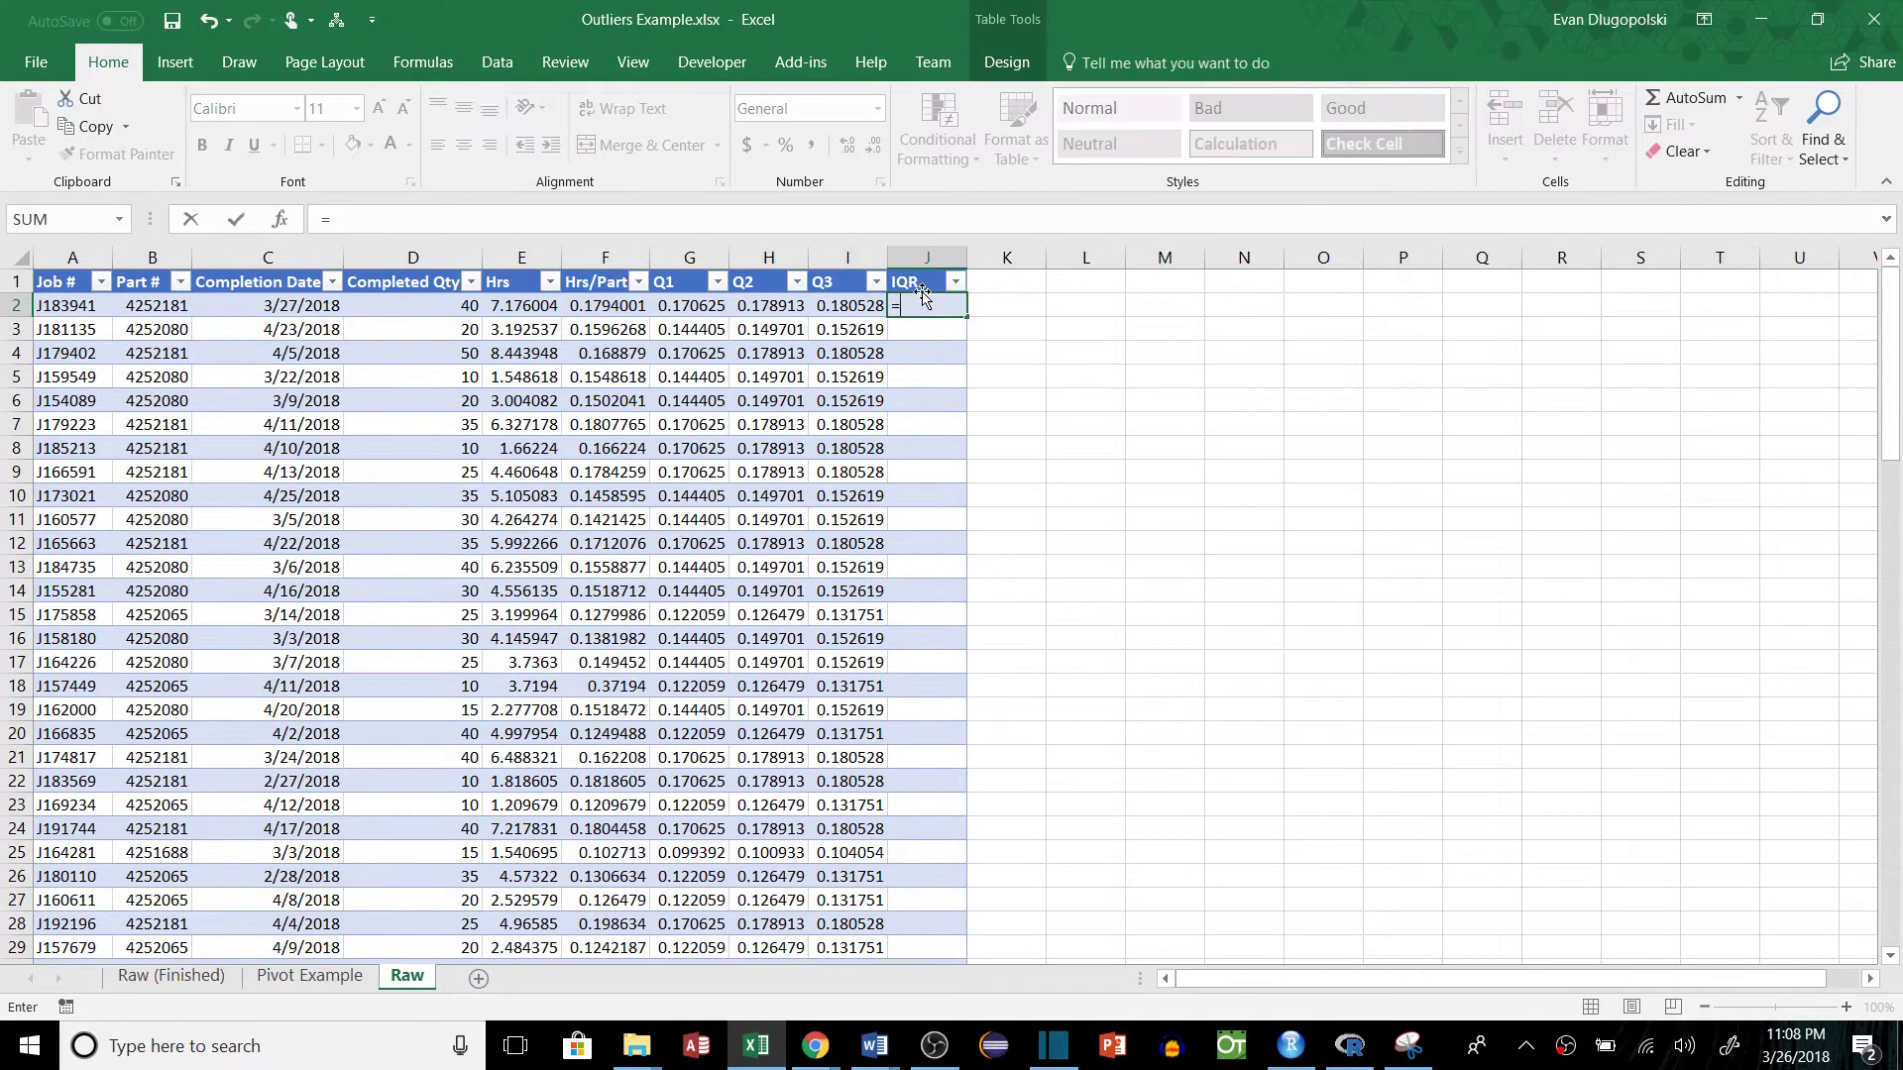
click(850, 305)
text(-)
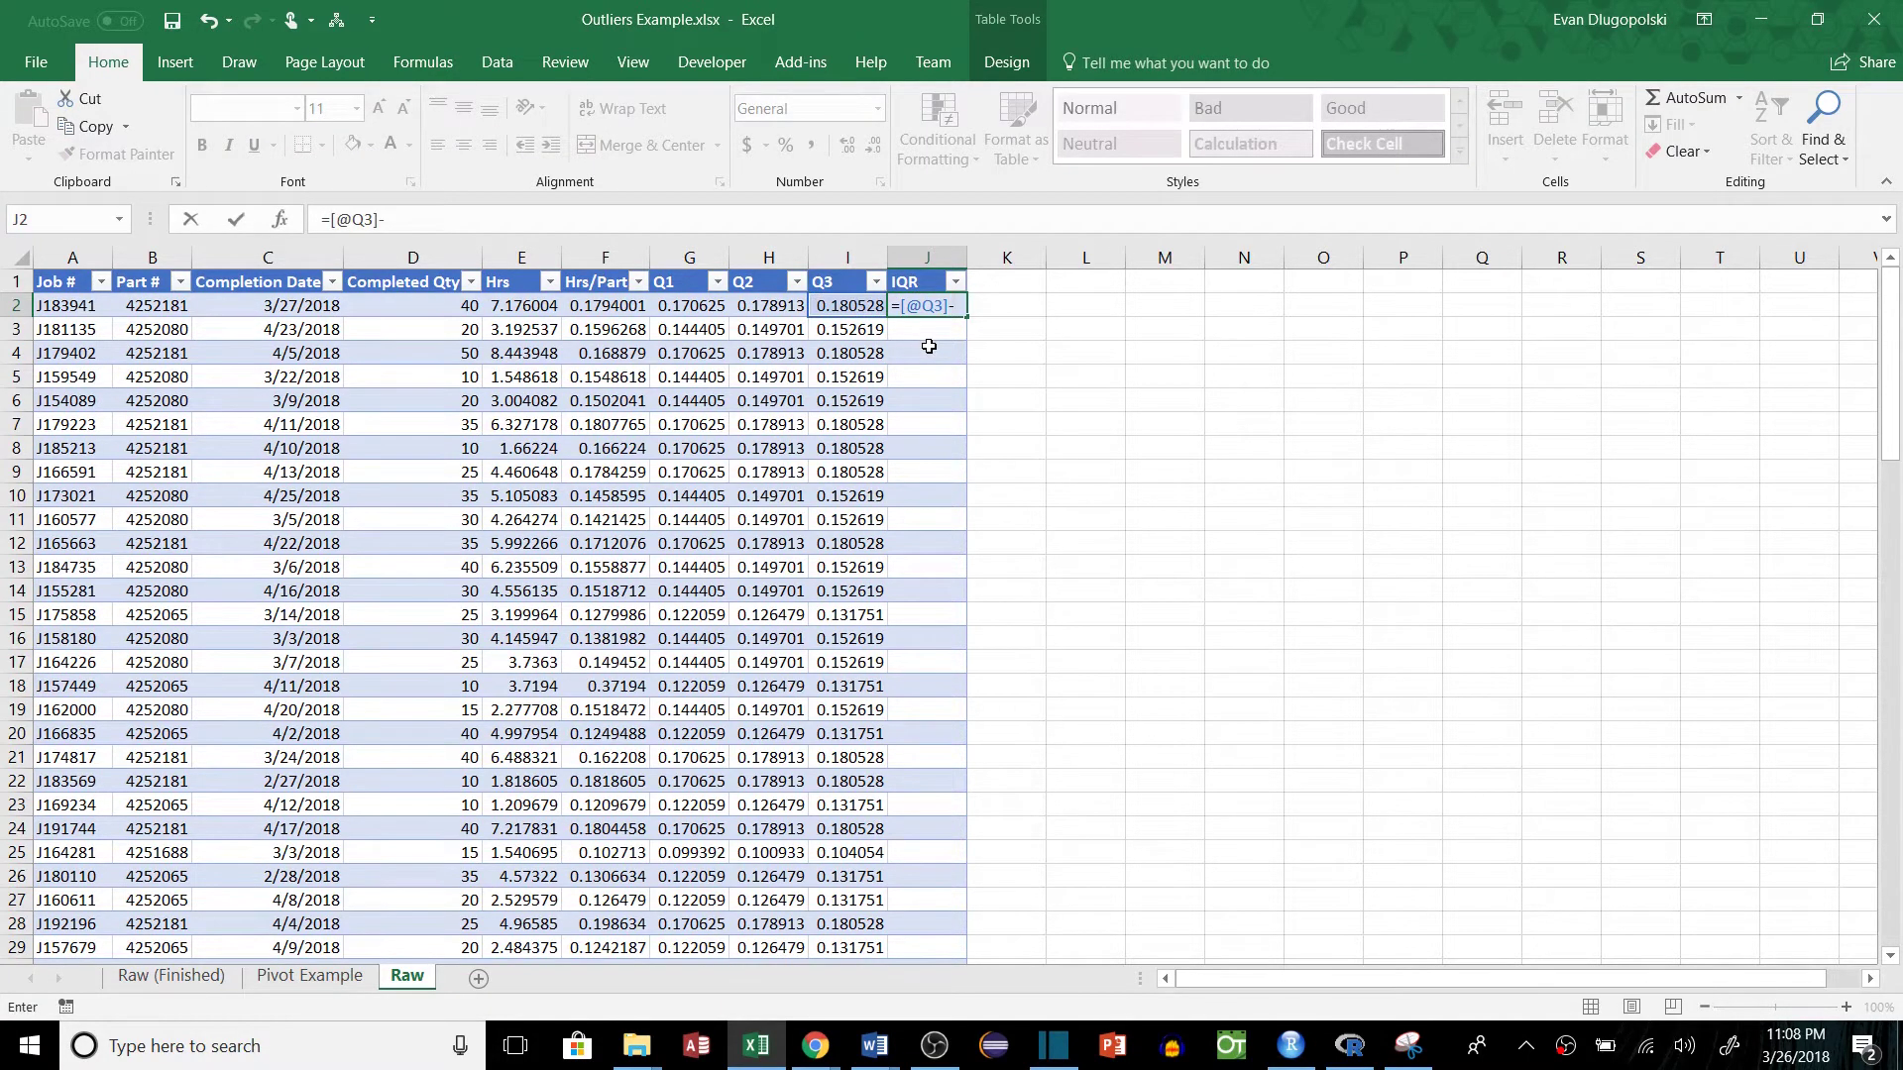
click(686, 307)
key(Return)
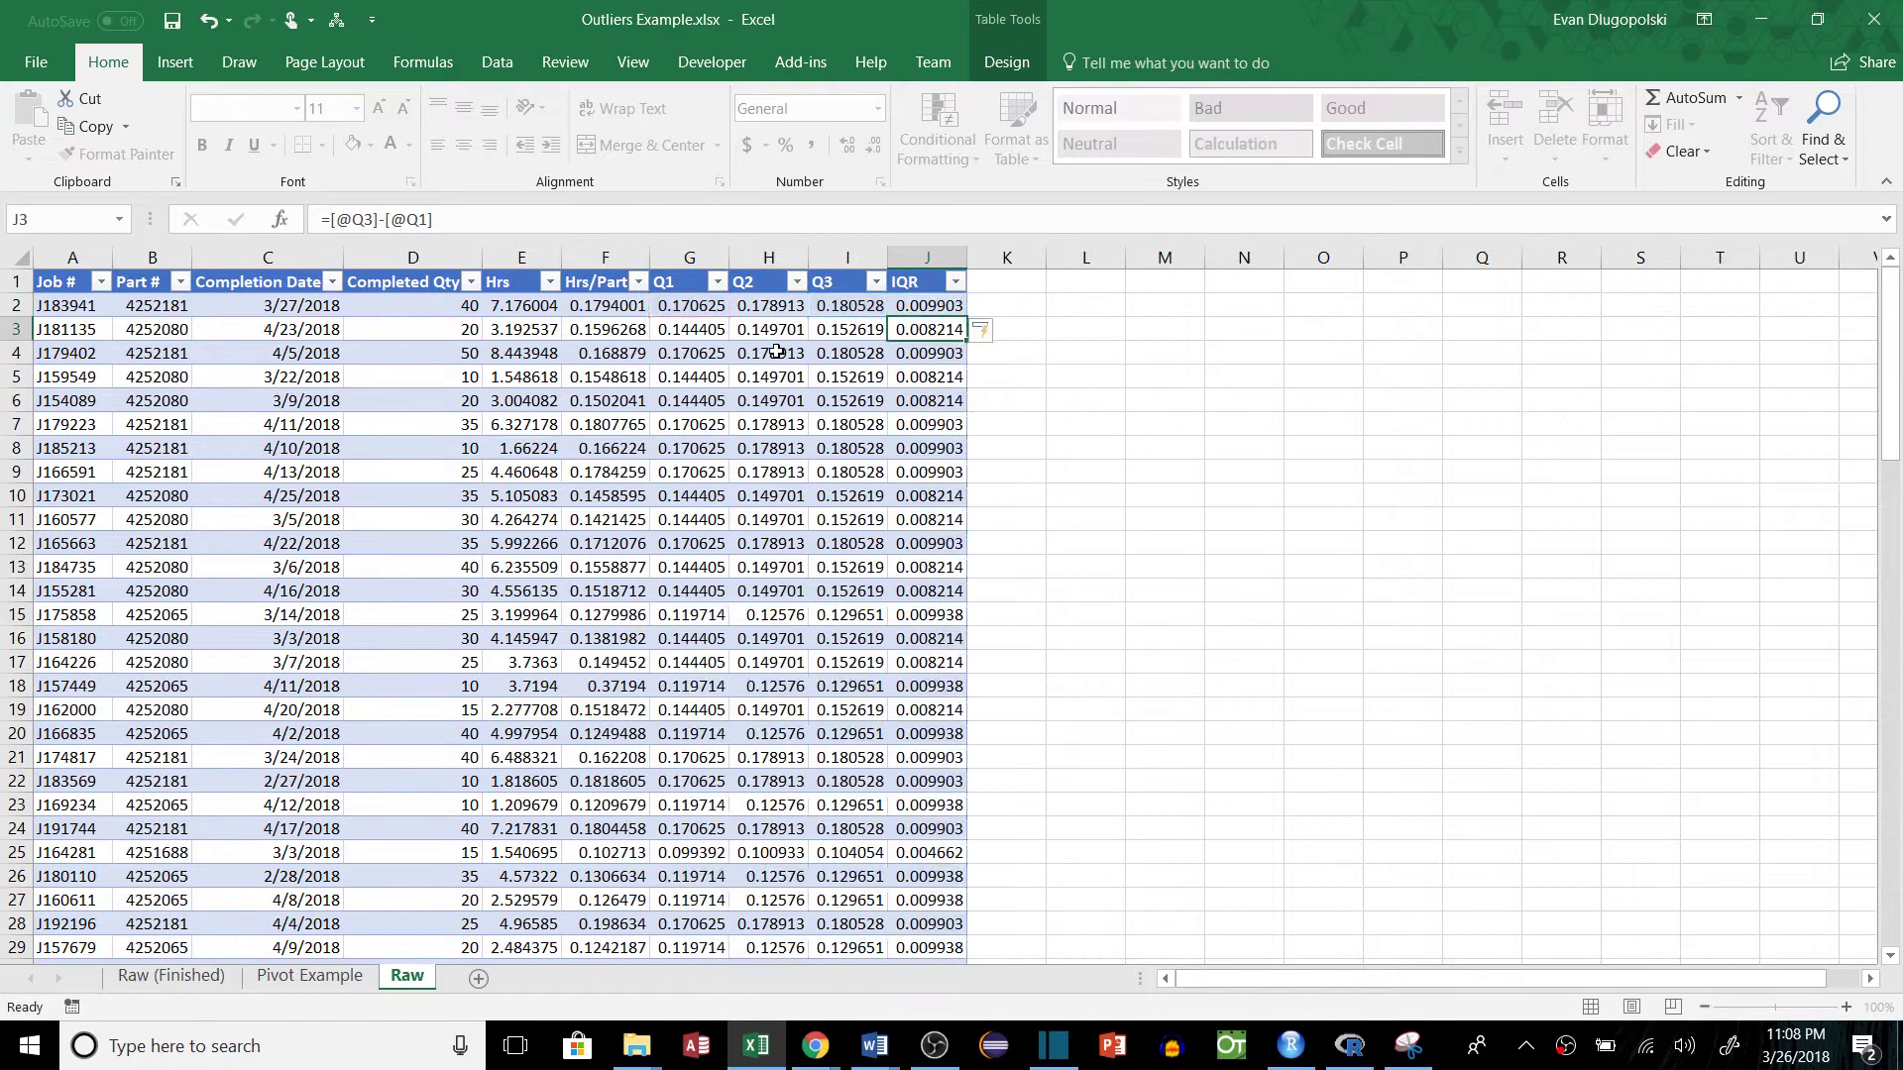
click(926, 310)
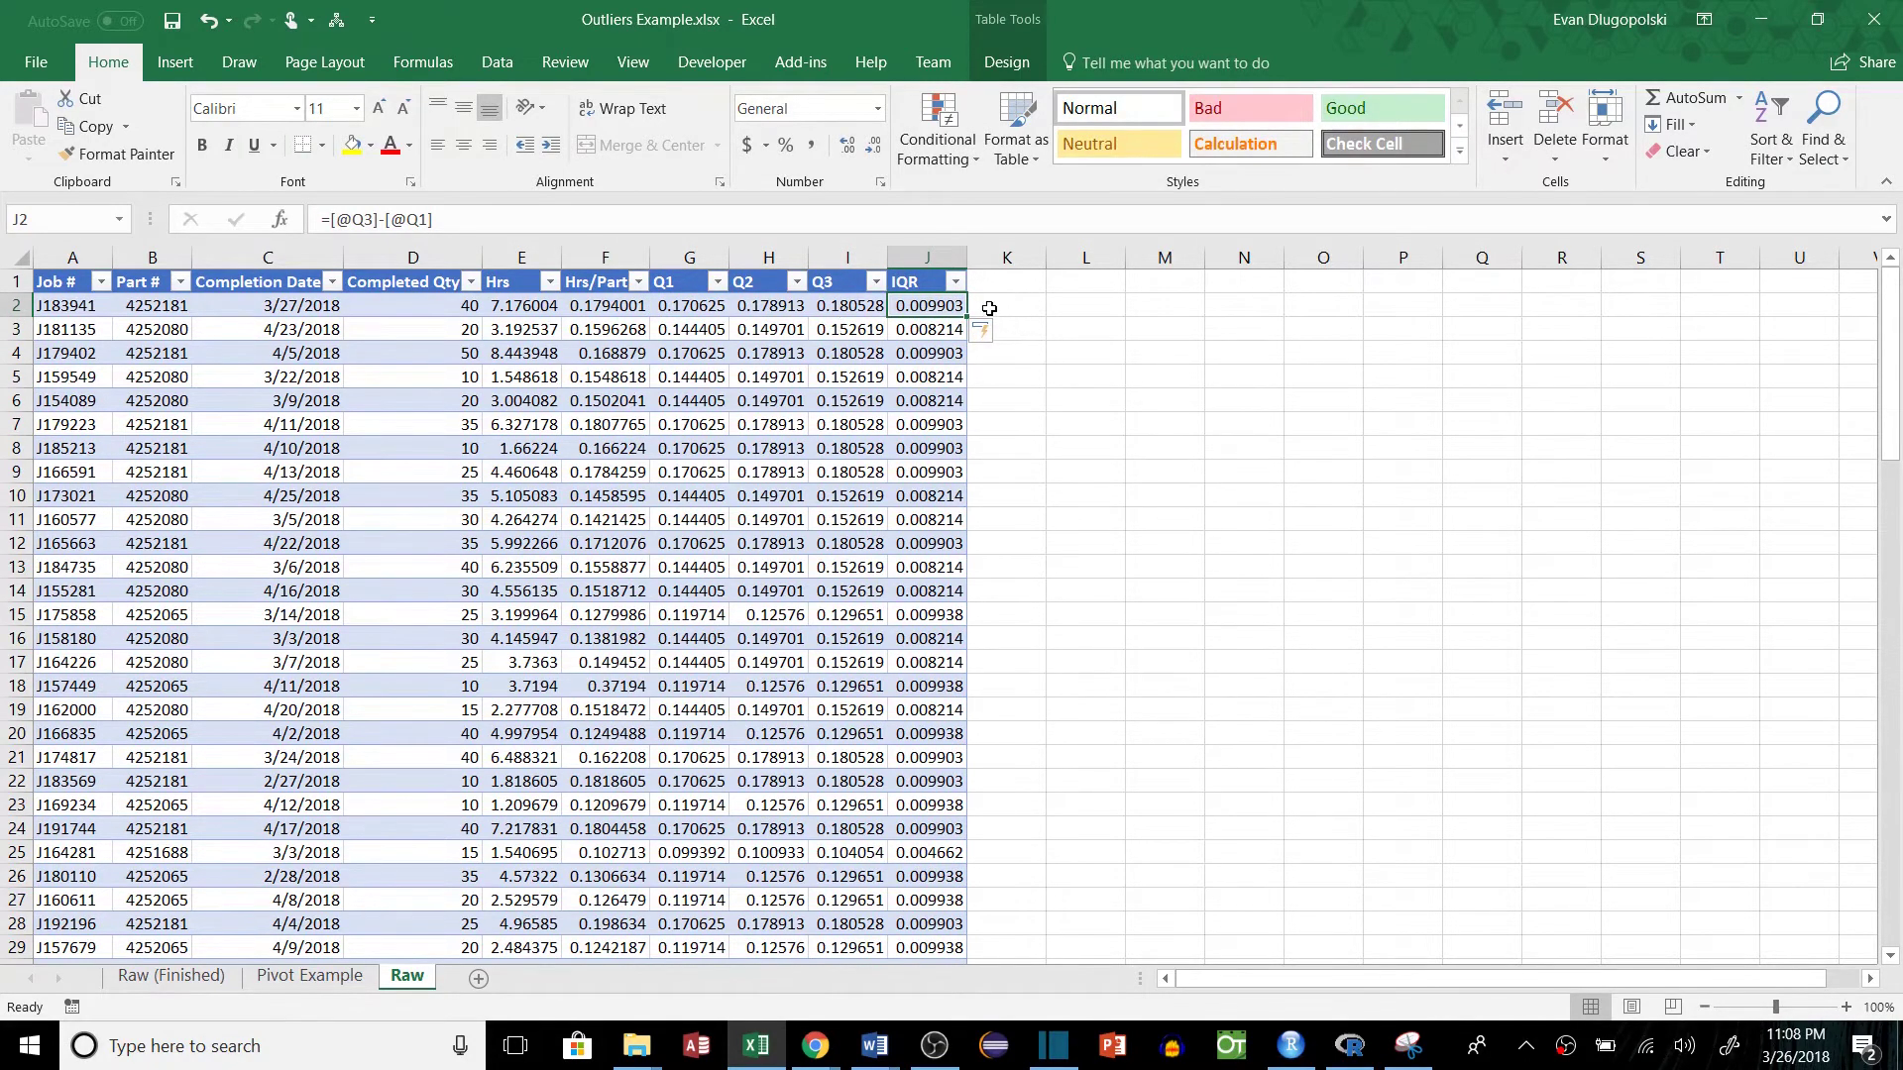
click(988, 307)
click(999, 273)
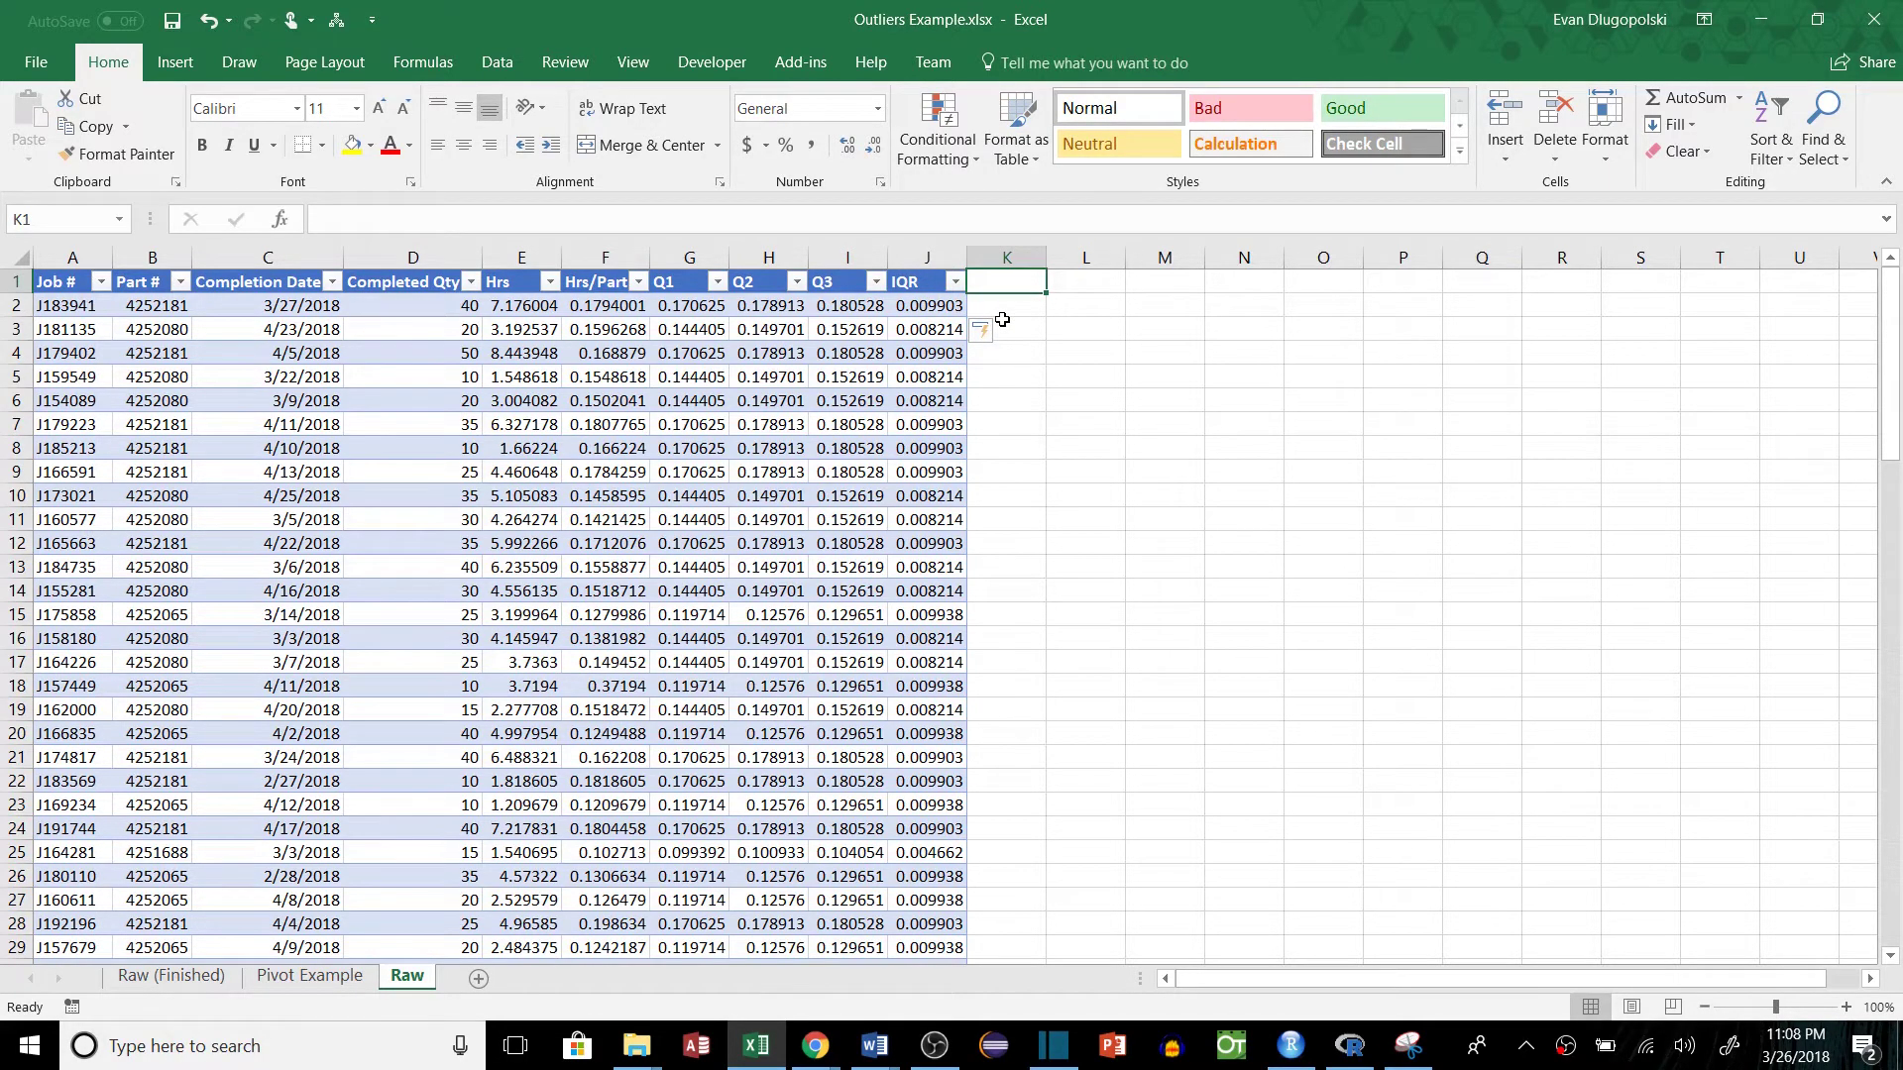
Add the headers LB and UB in K1 and L1.
text(LB)
key(BackSpace)
key(BackSpace)
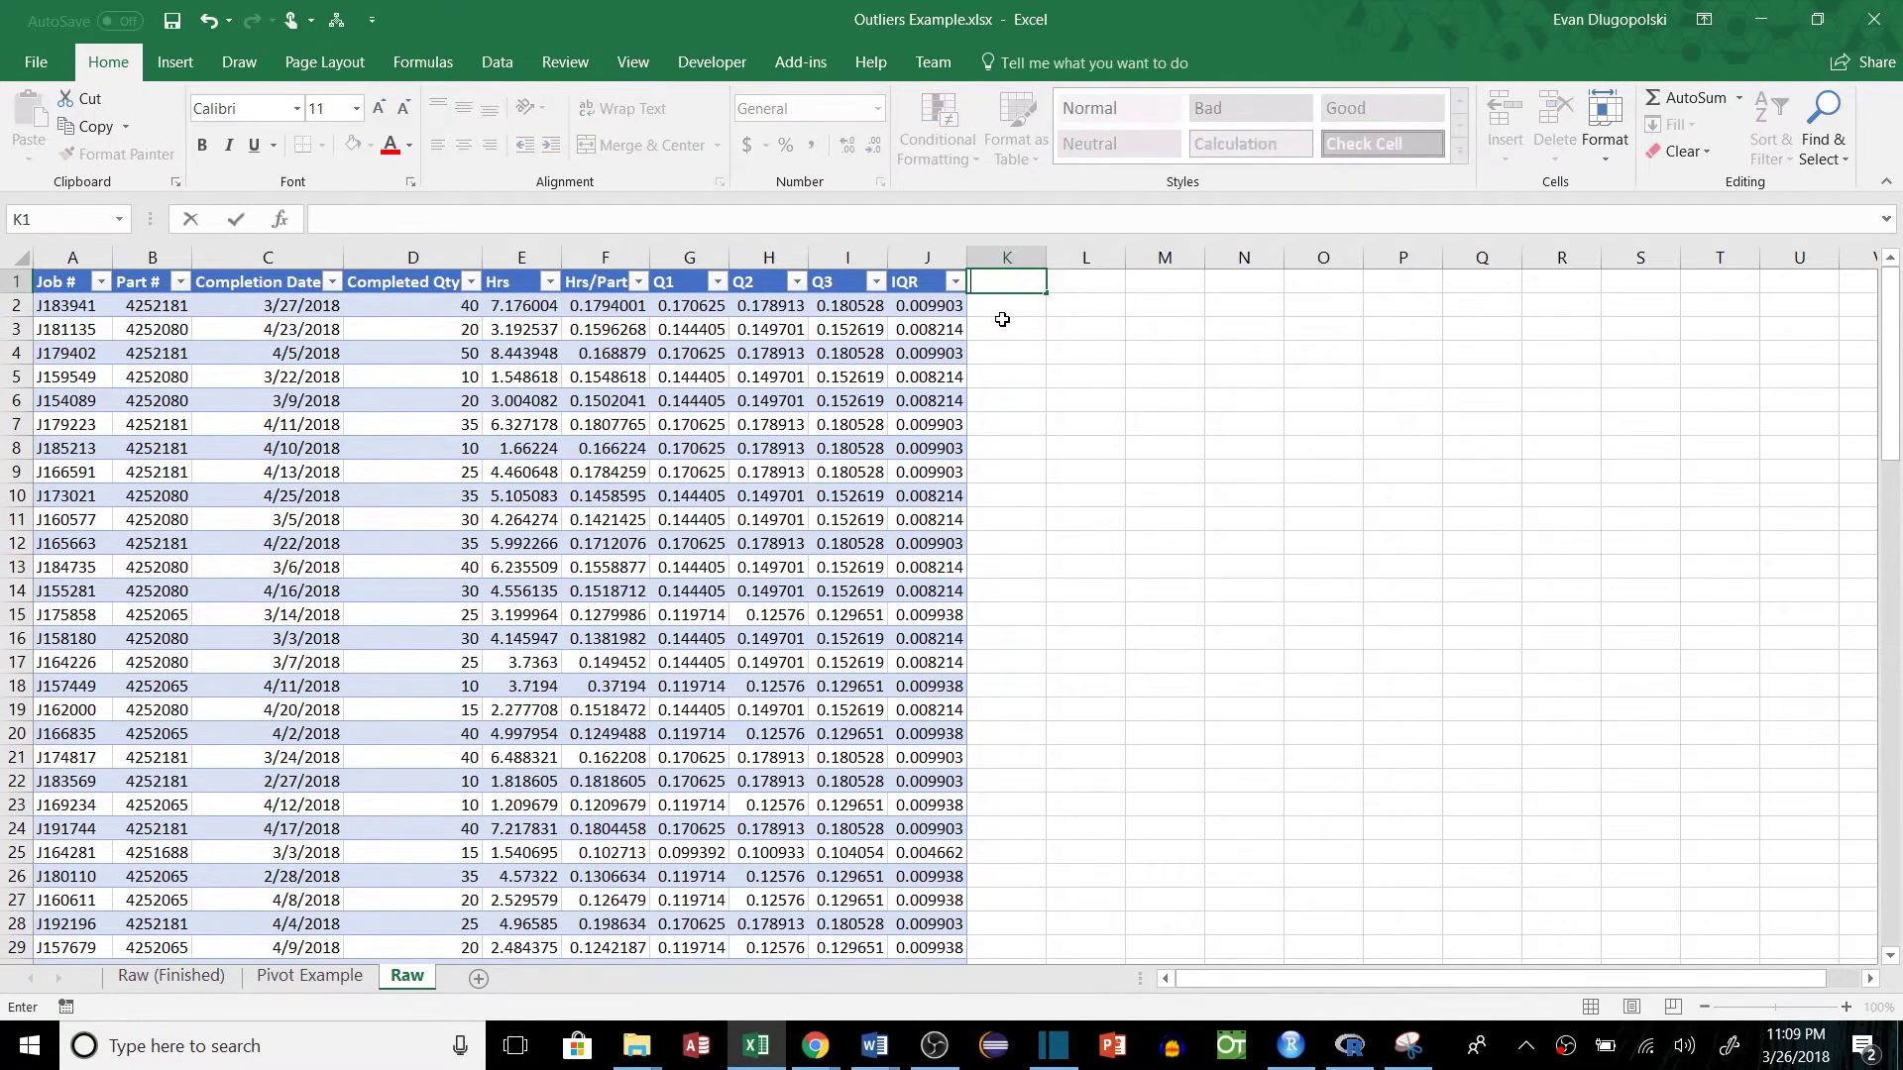
text(LB)
key(Tab)
text(U)
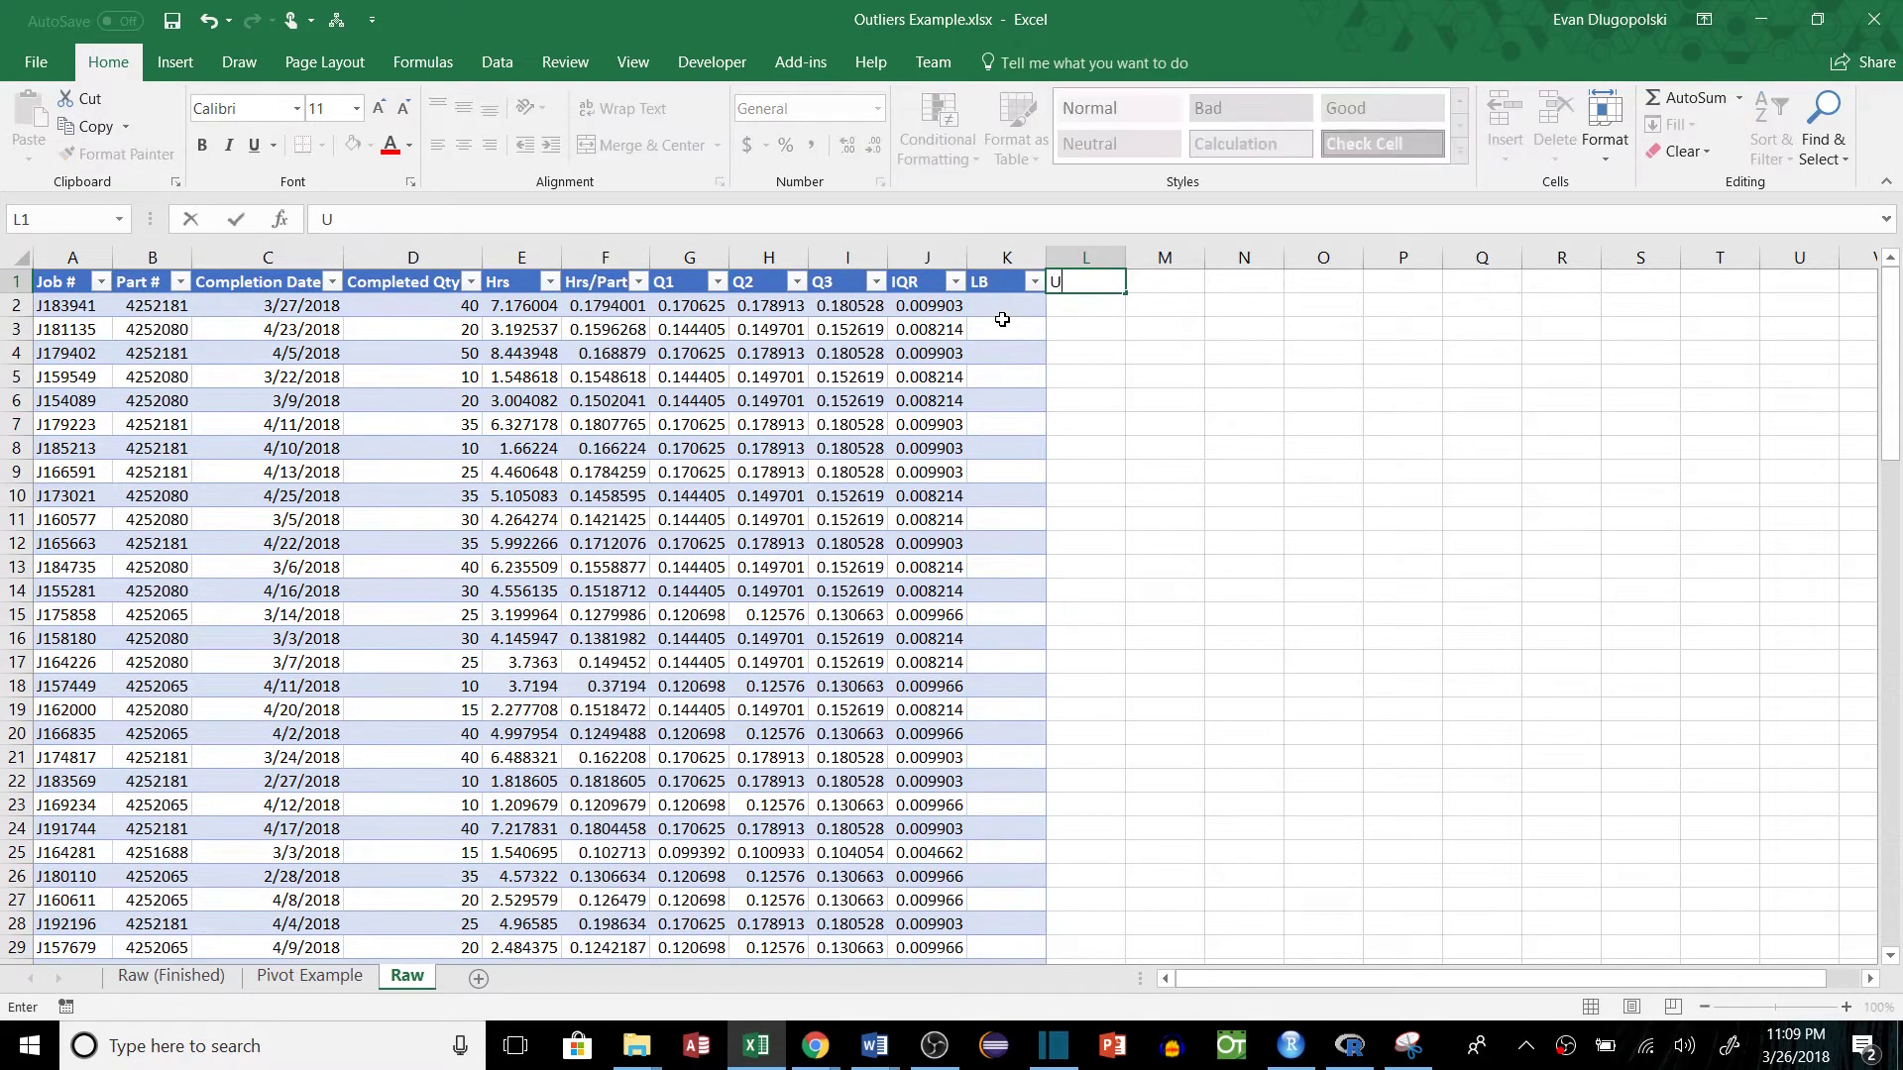
text(B)
key(Return)
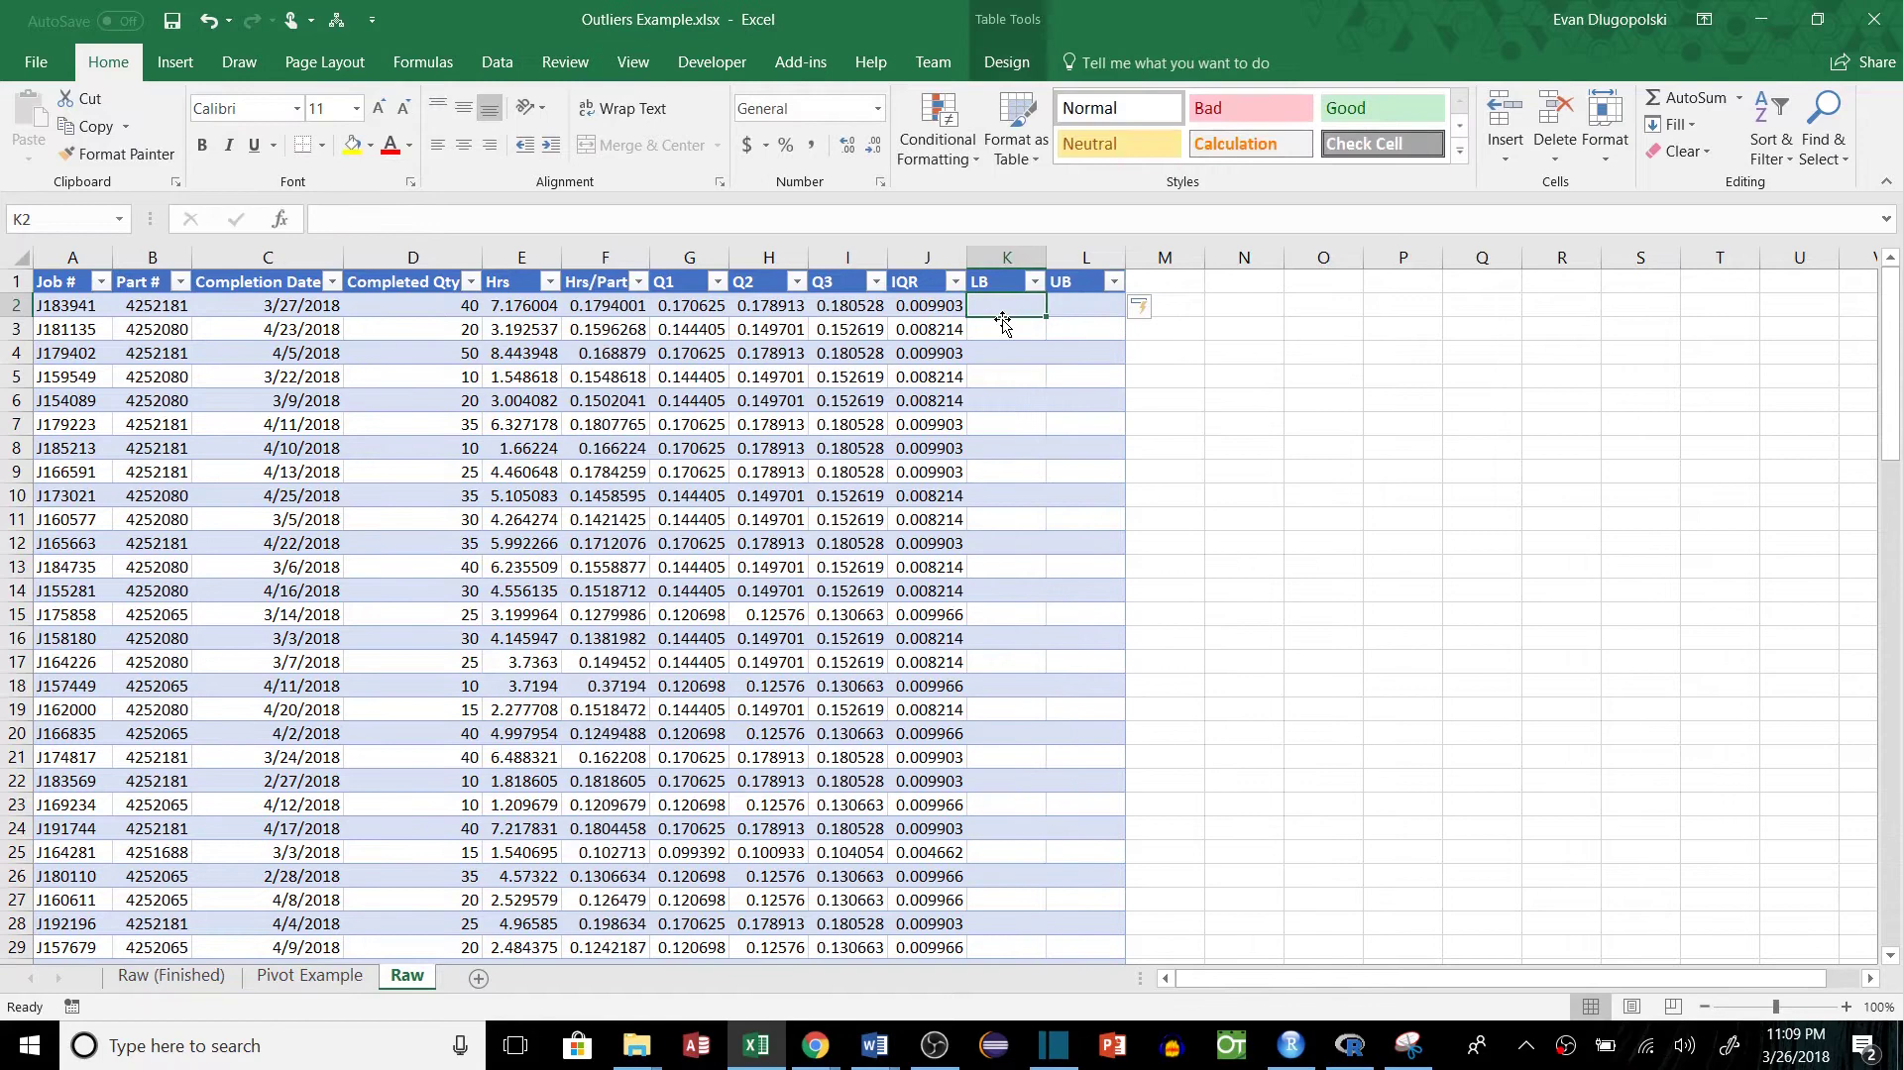
text(=)
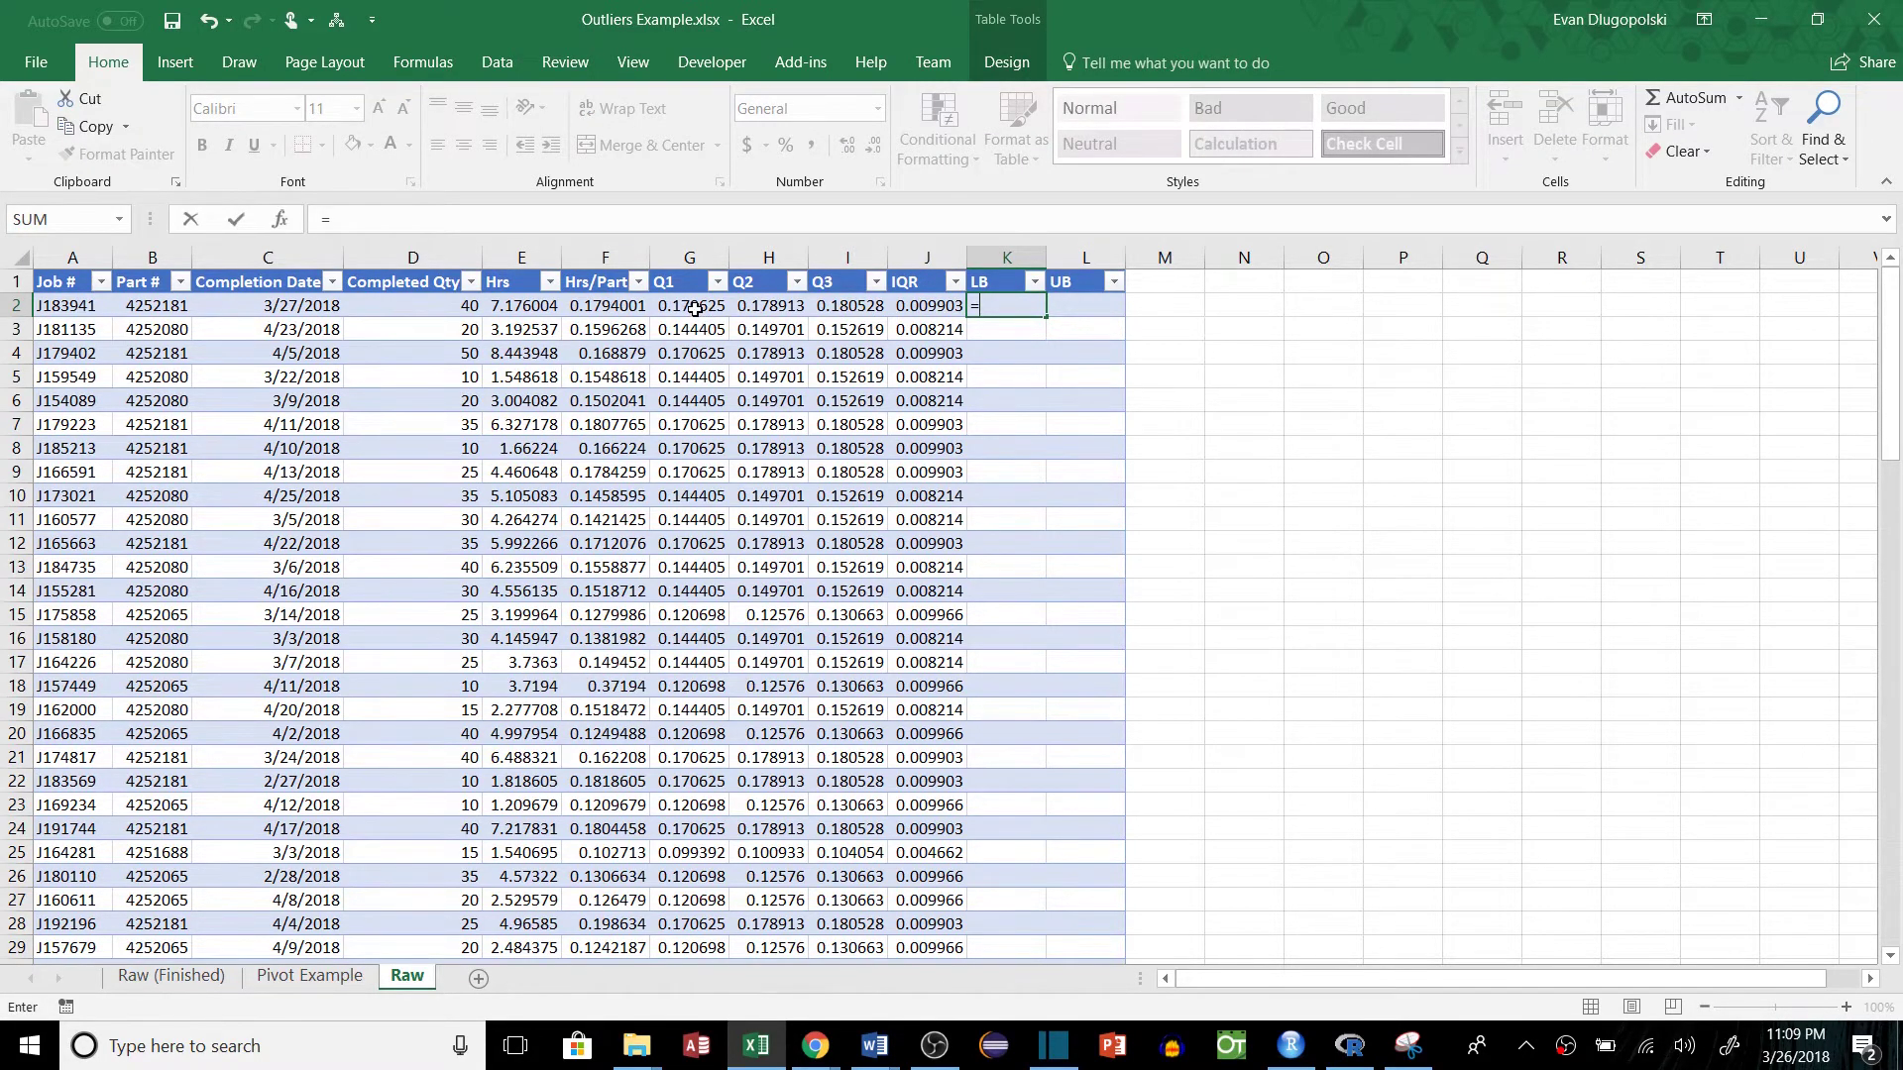
click(695, 308)
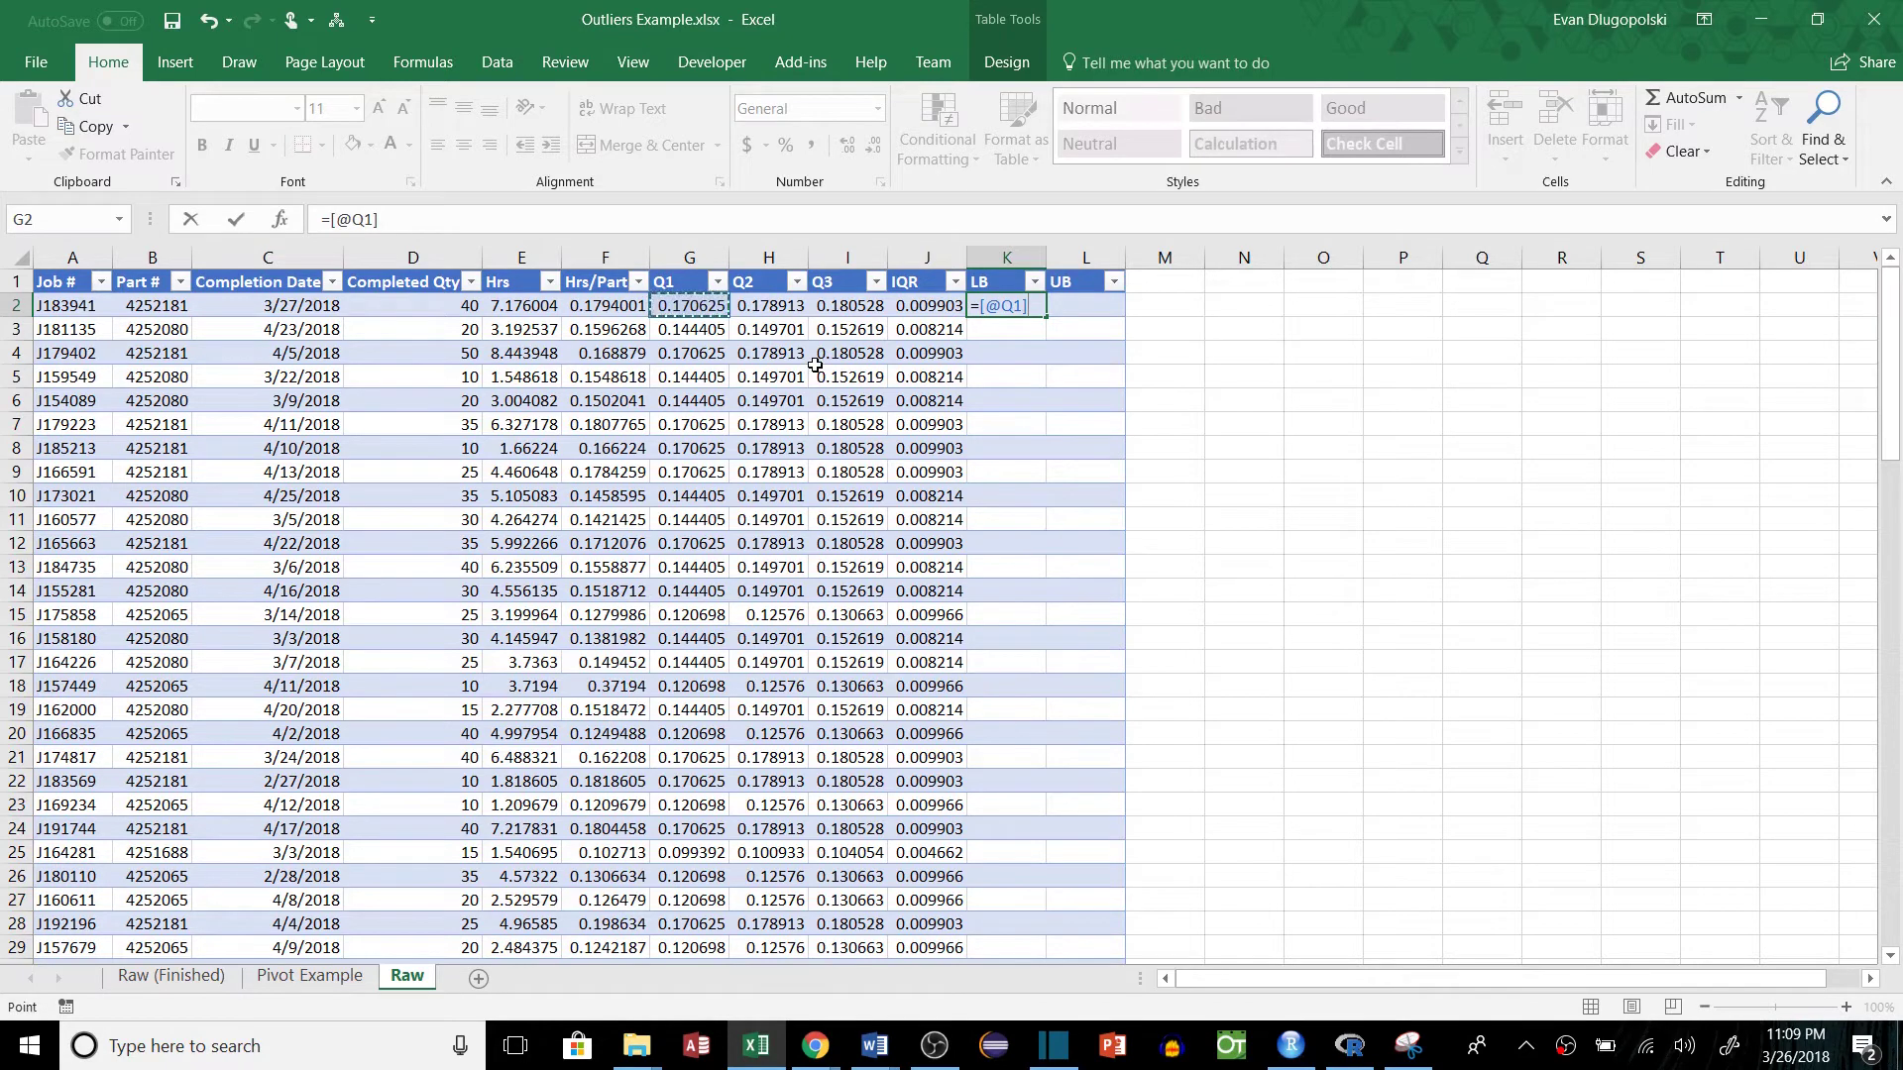
text(-1.5*)
click(930, 306)
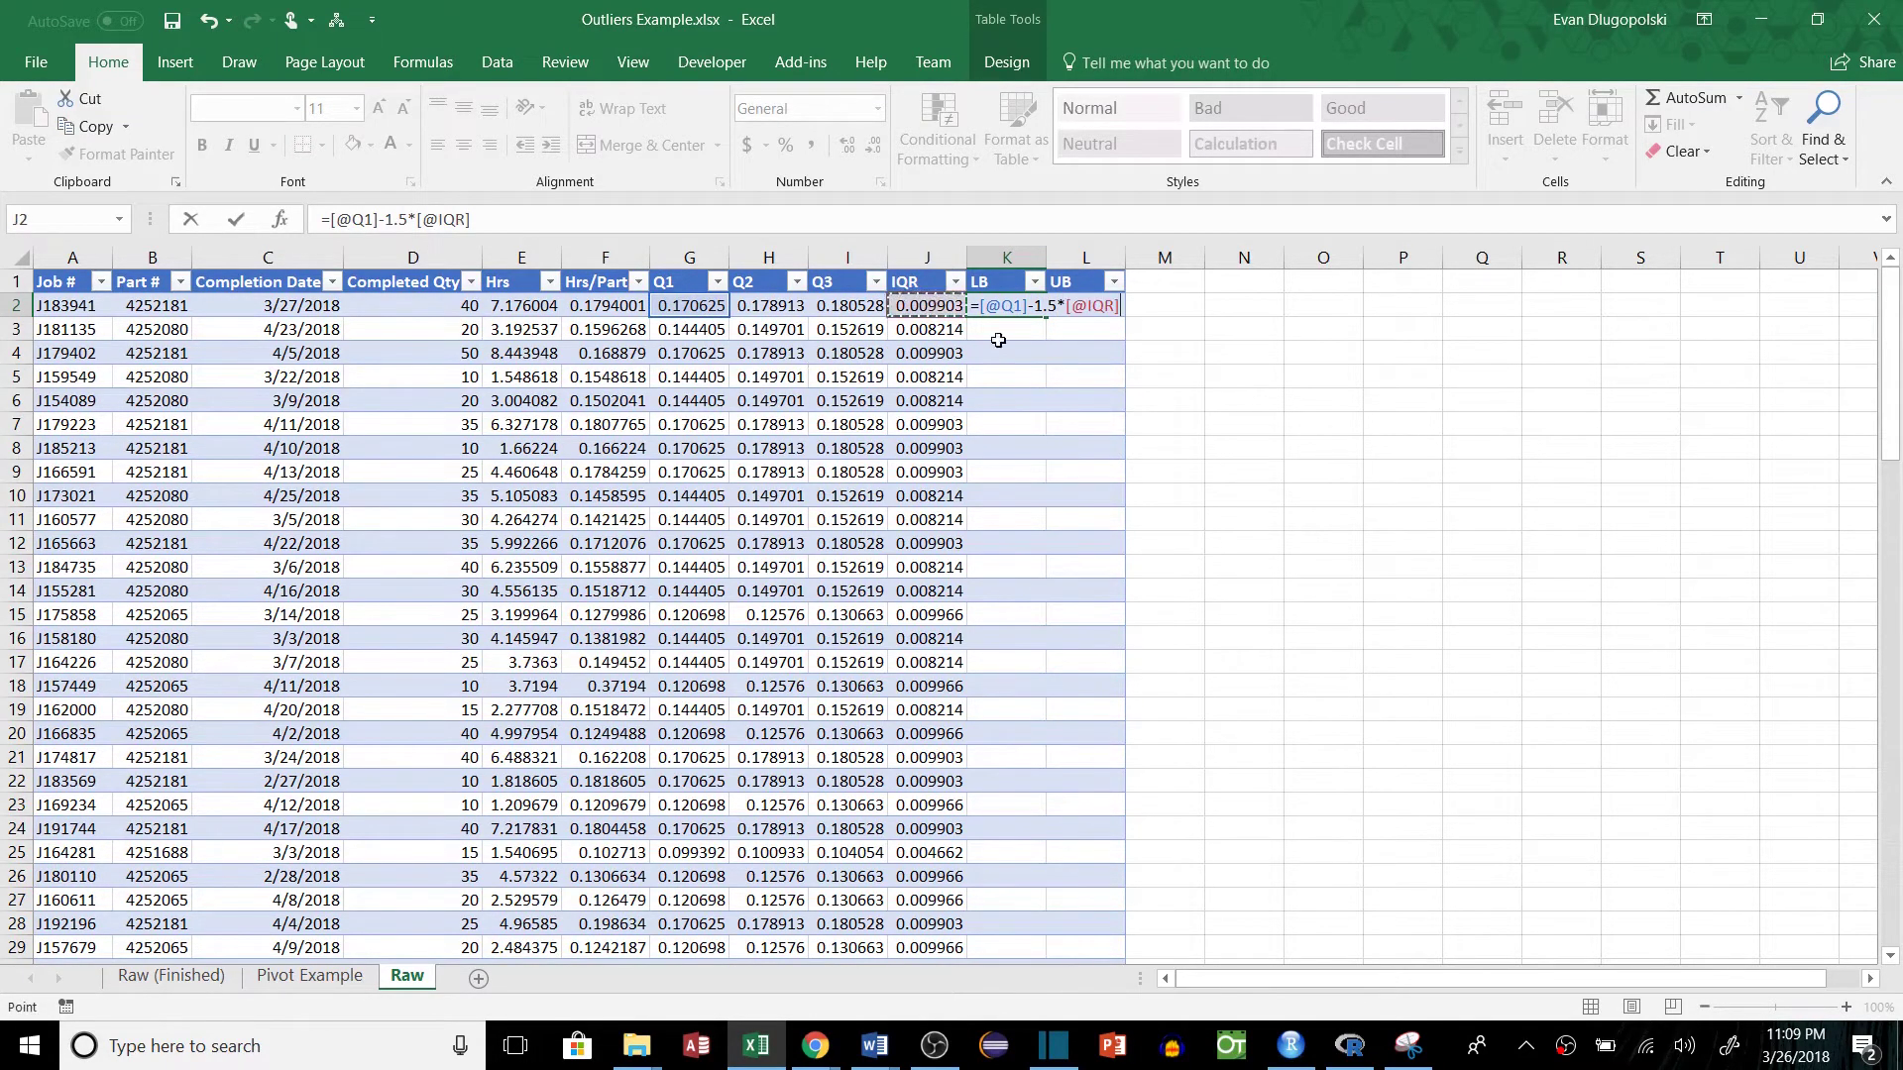
key(ctrl+Return)
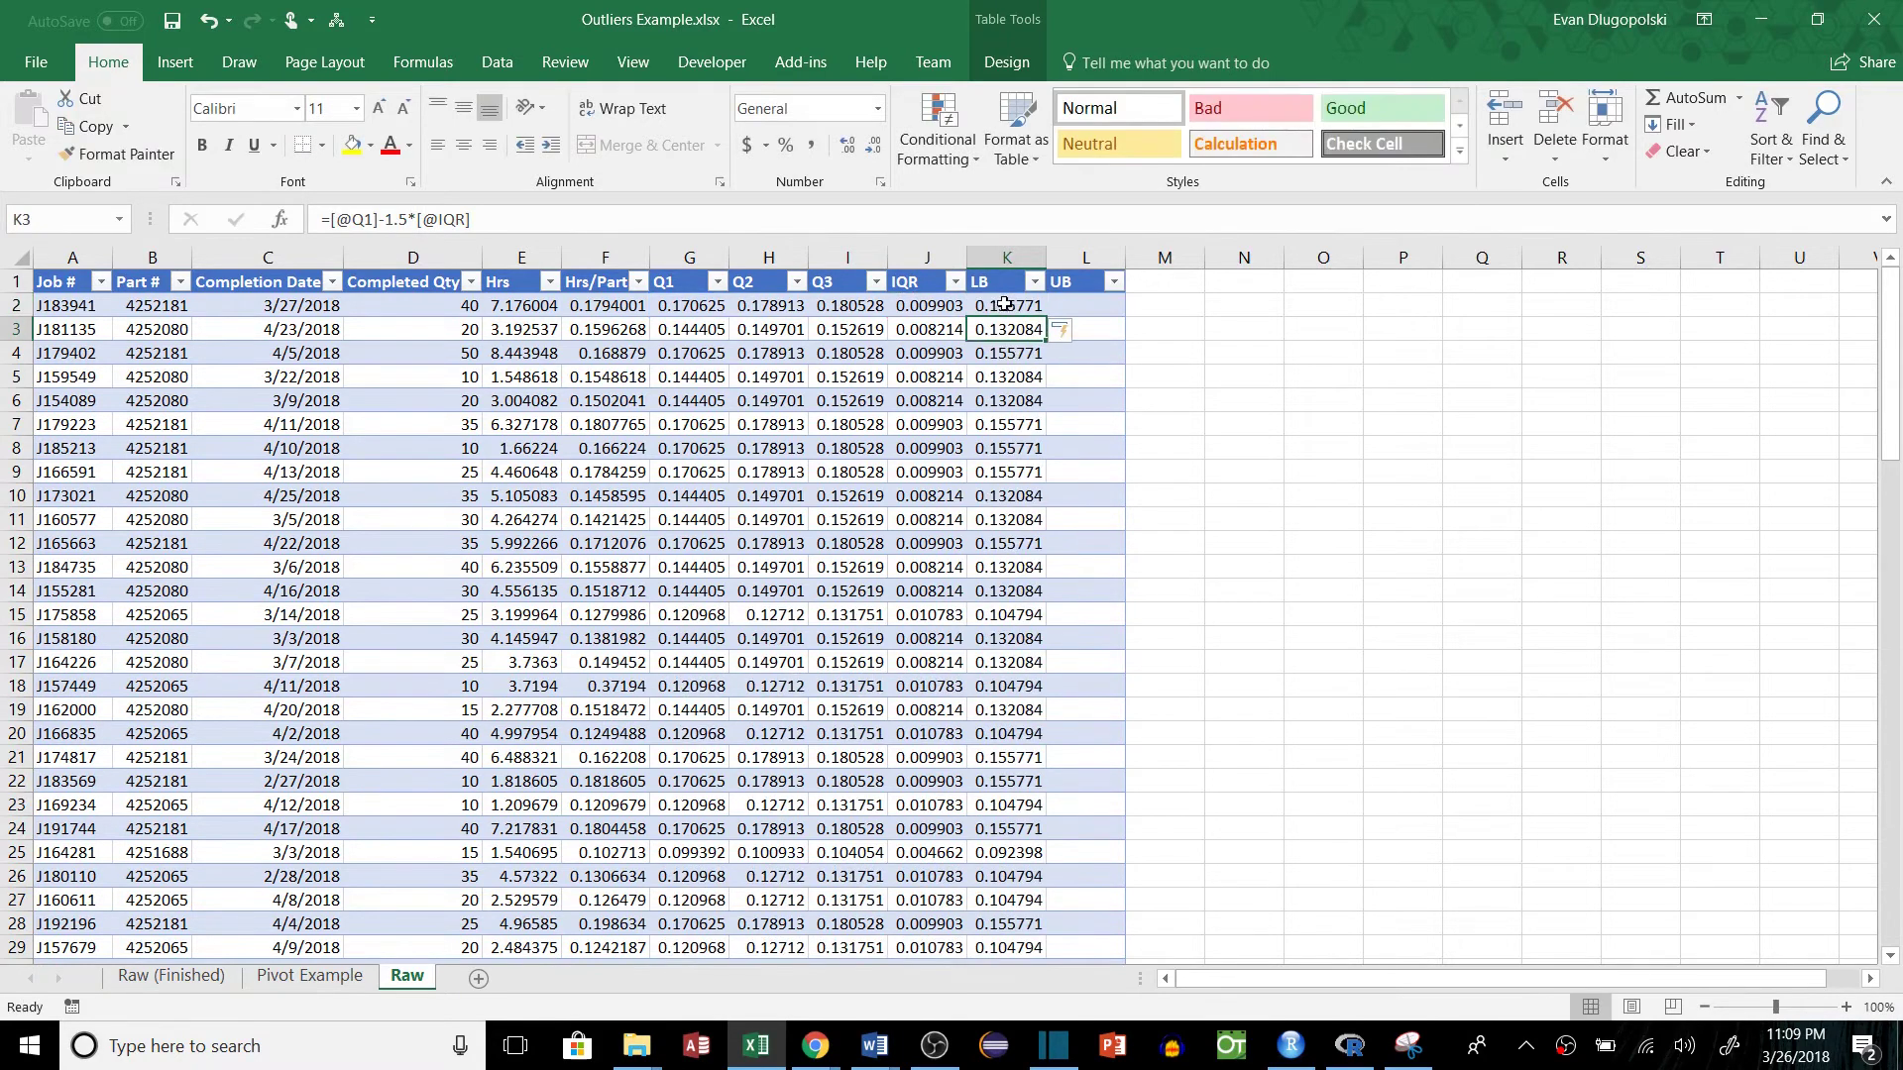
key(ctrl+c)
click(1101, 303)
key(ctrl+v)
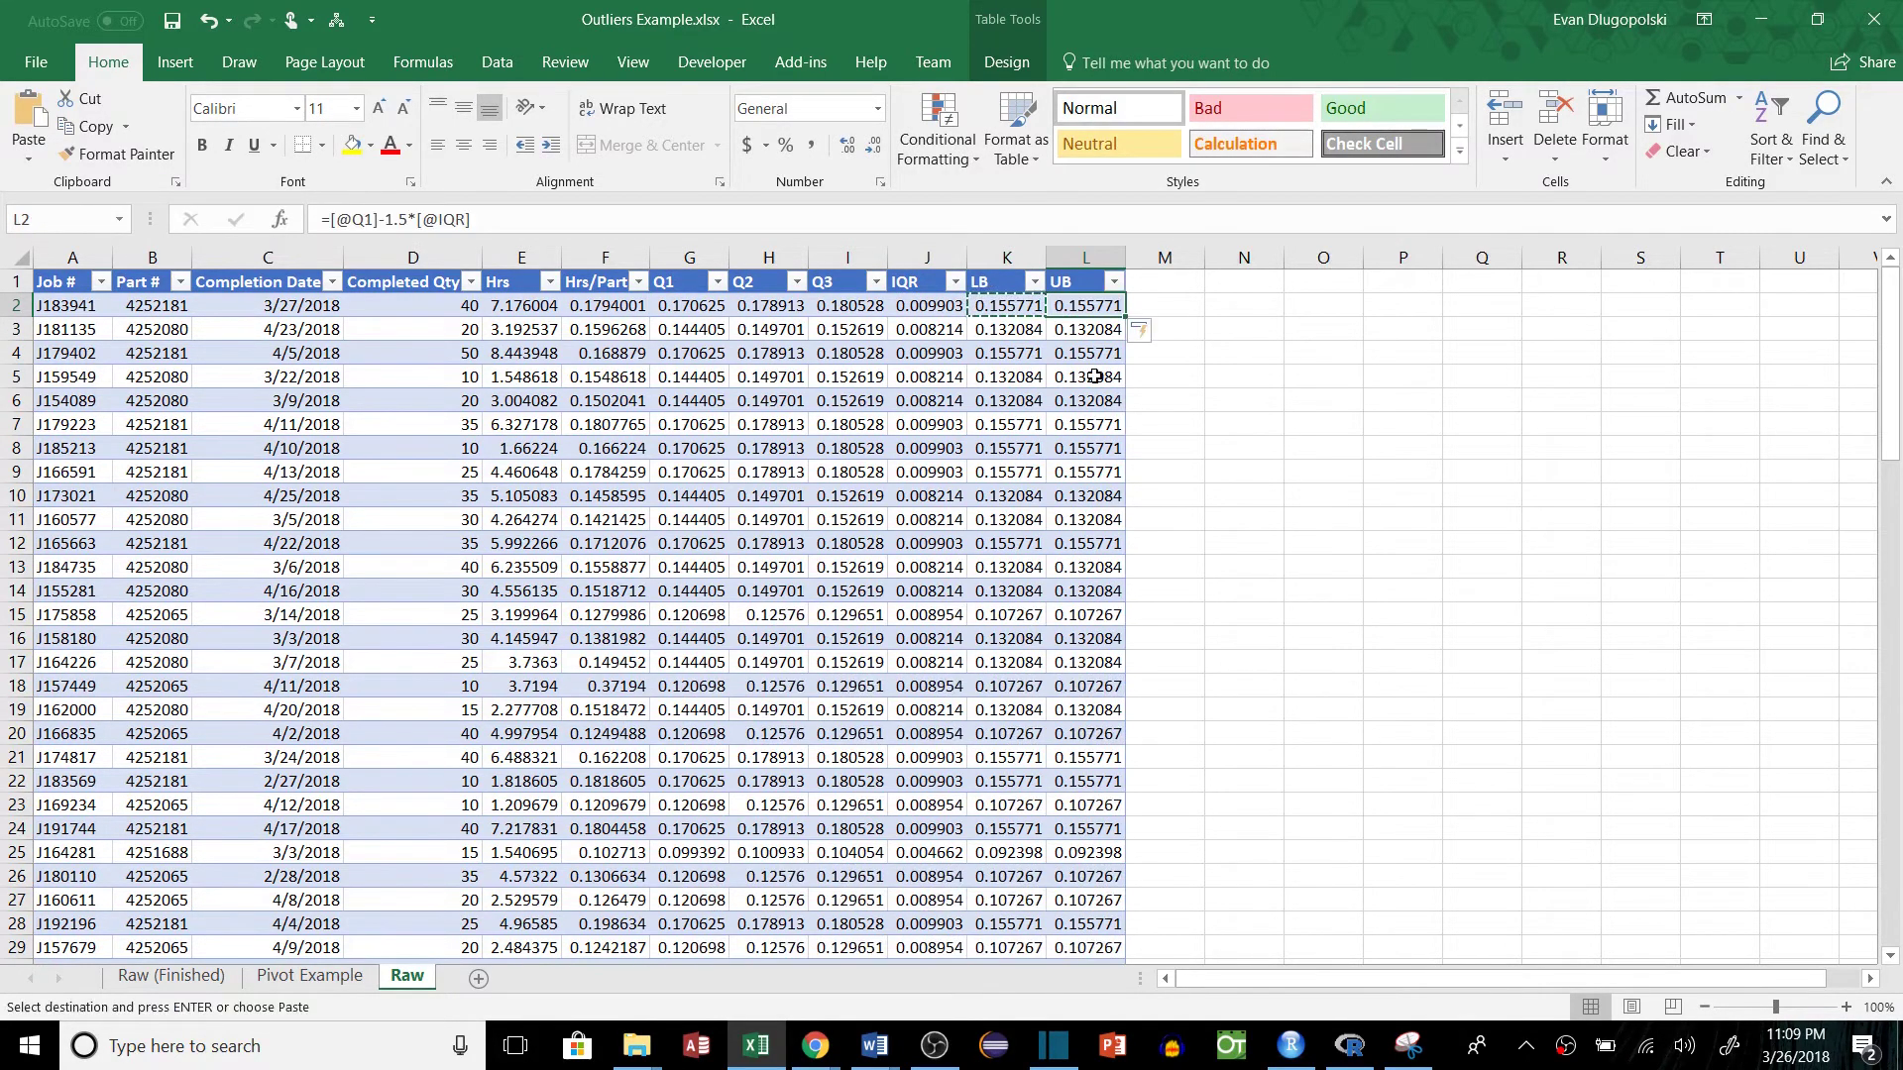
key(Escape)
click(415, 223)
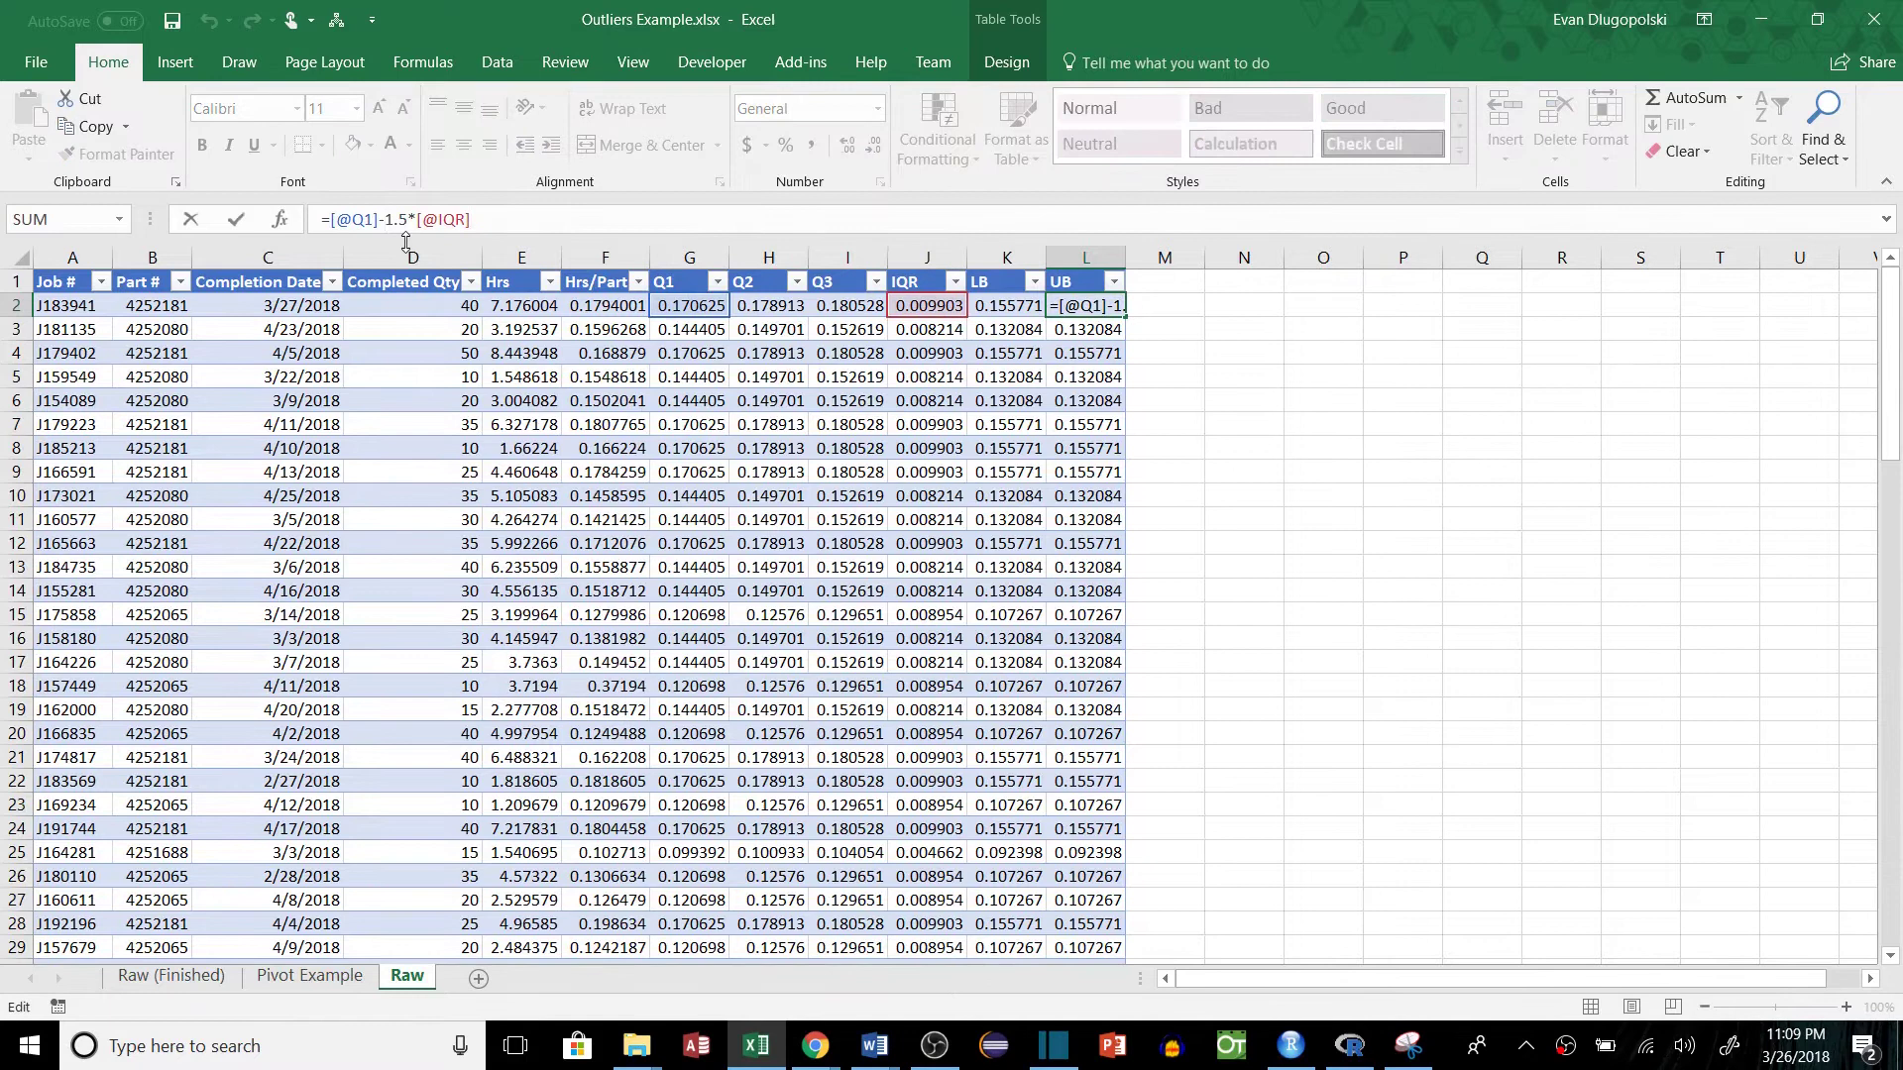
key(BackSpace)
text(+)
key(BackSpace)
text(3)
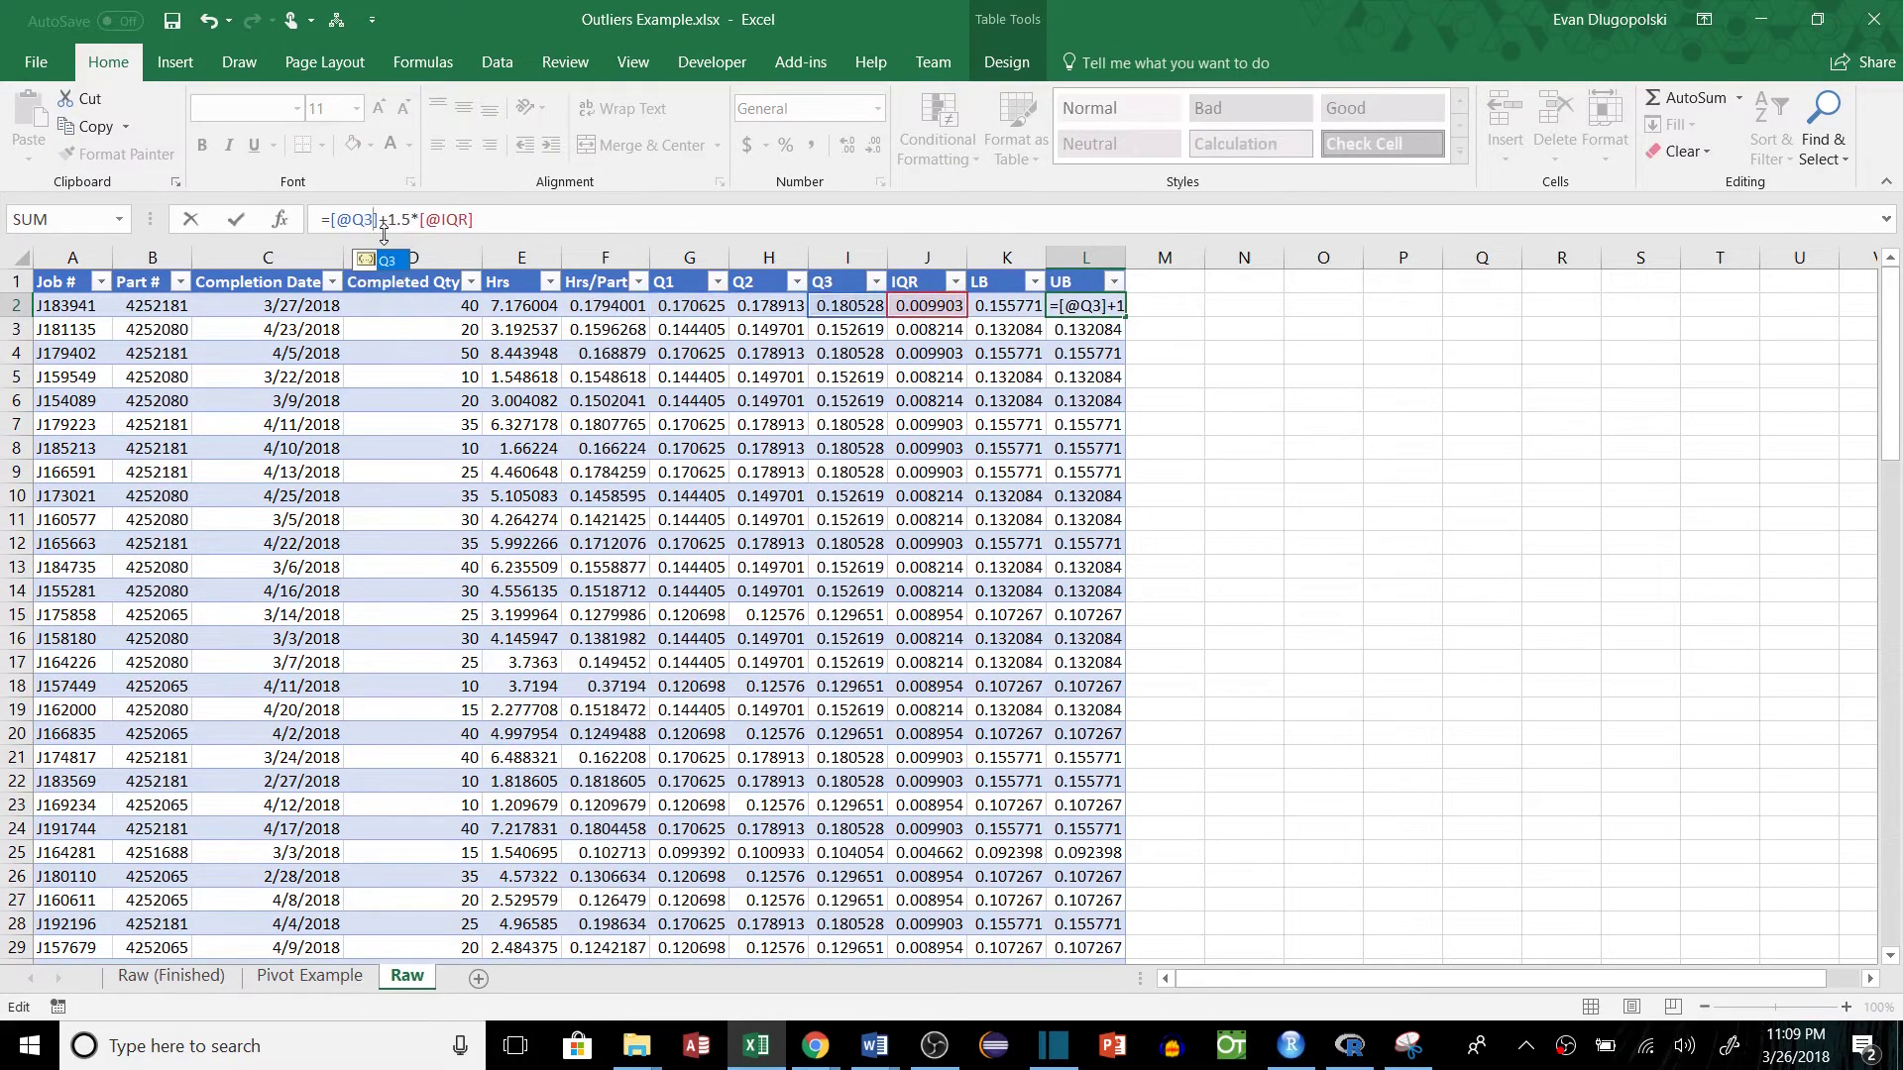
key(Return)
click(1236, 378)
click(1176, 290)
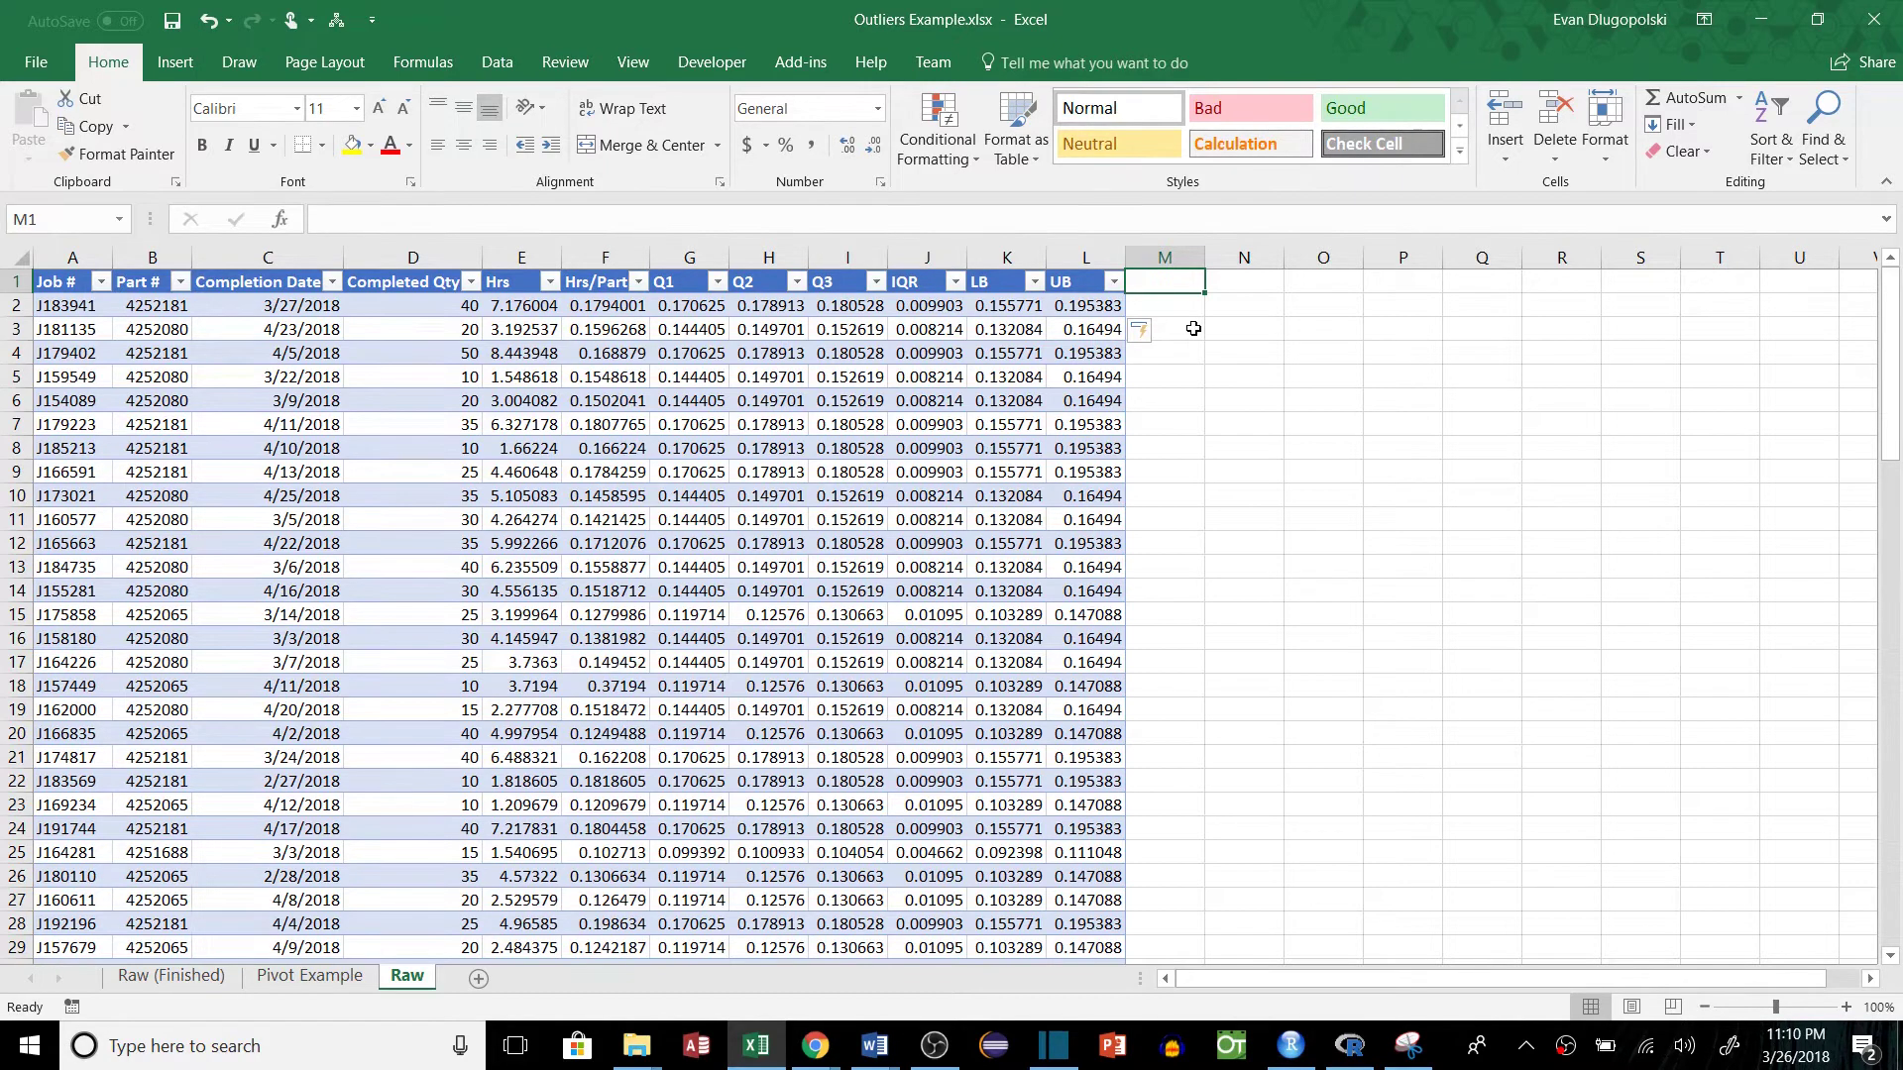
Add the Outlier header in M1 and start an IF test comparing Hrs/Part against LB.
text(OUt)
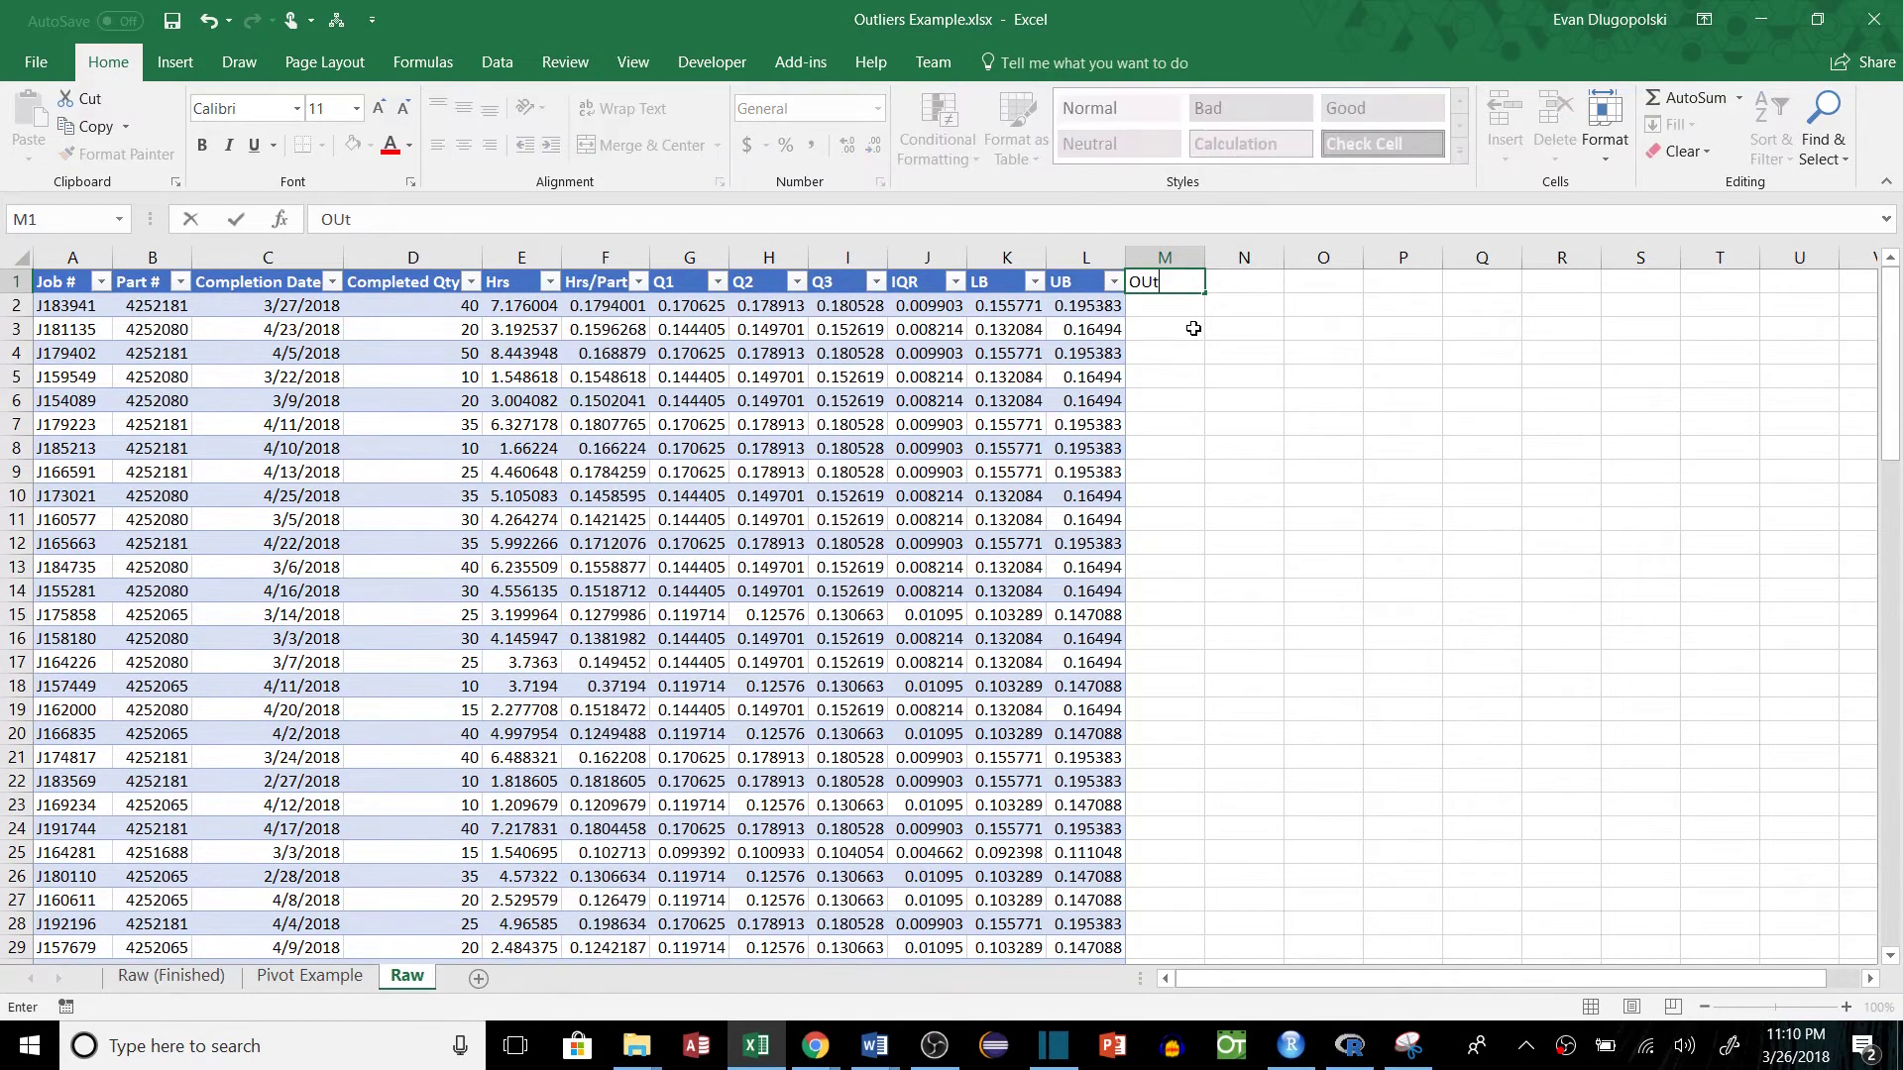
key(BackSpace)
text(utliers)
key(Return)
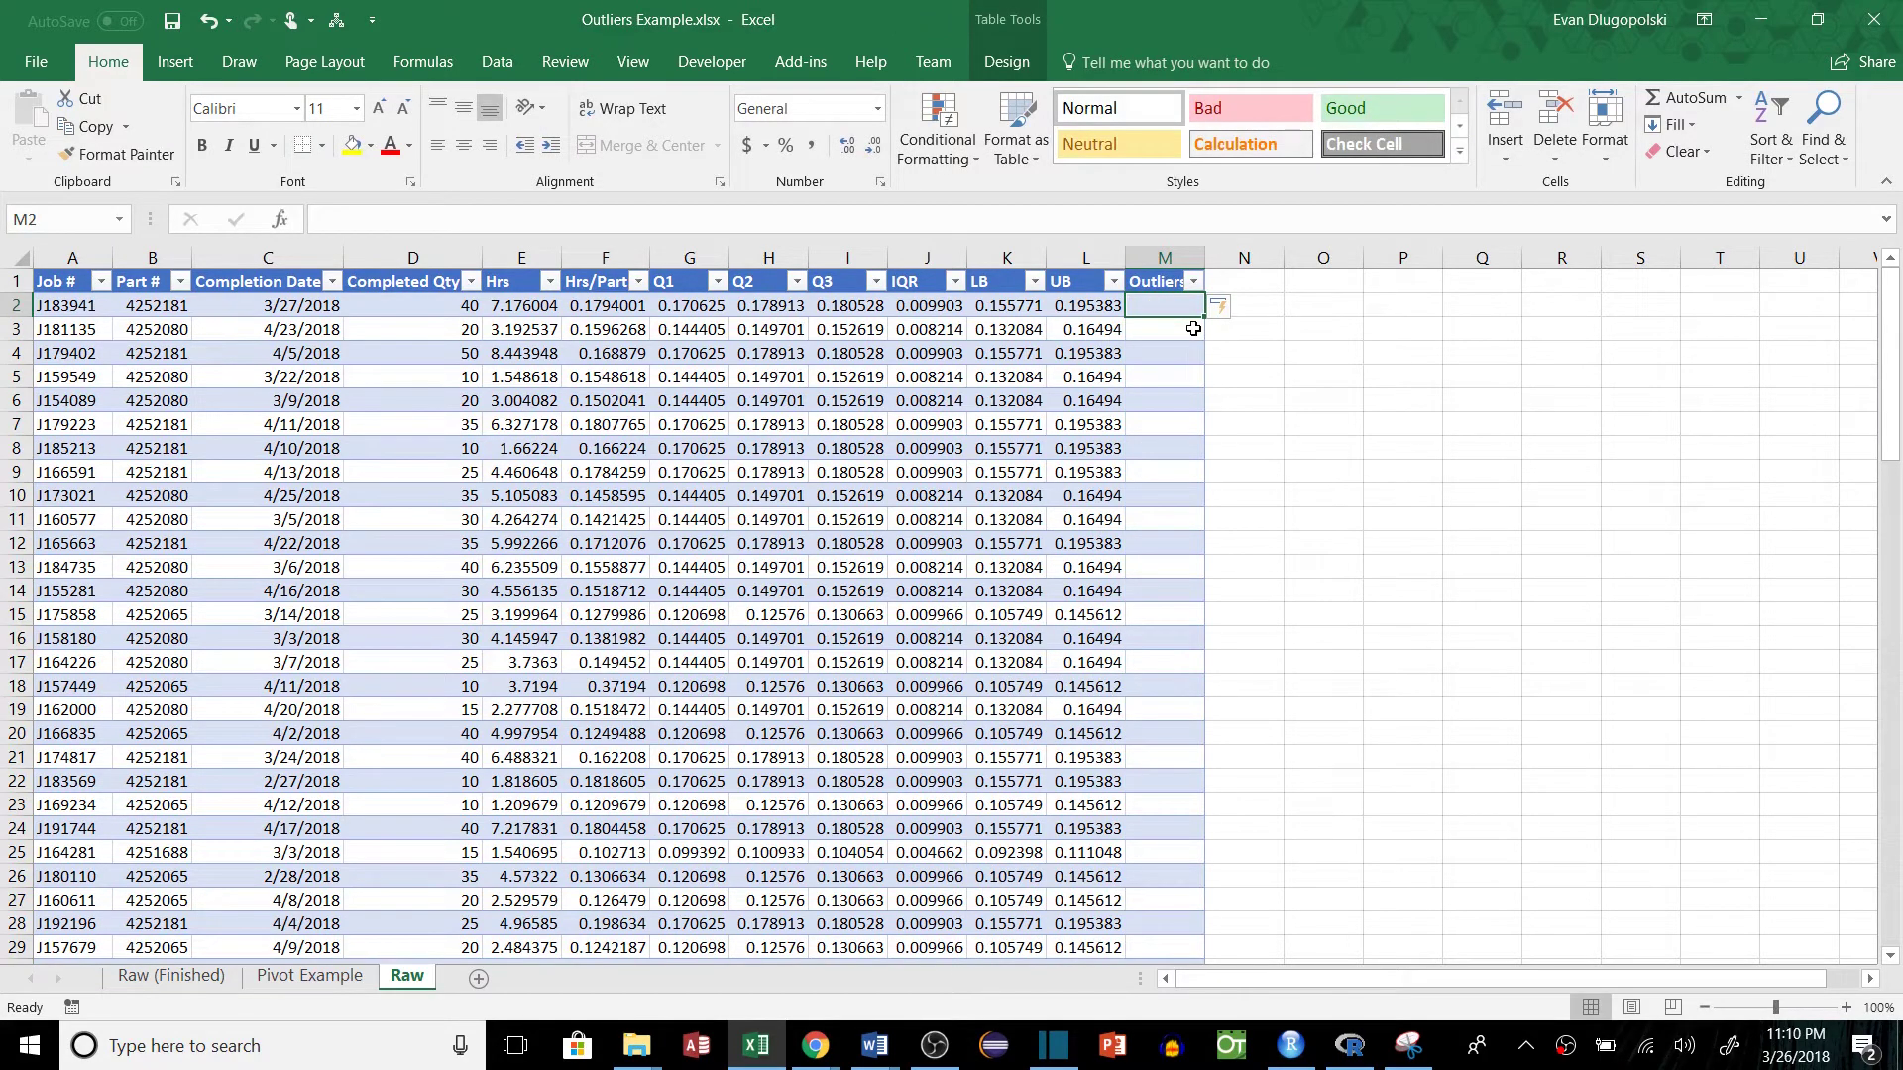
text(=IF()
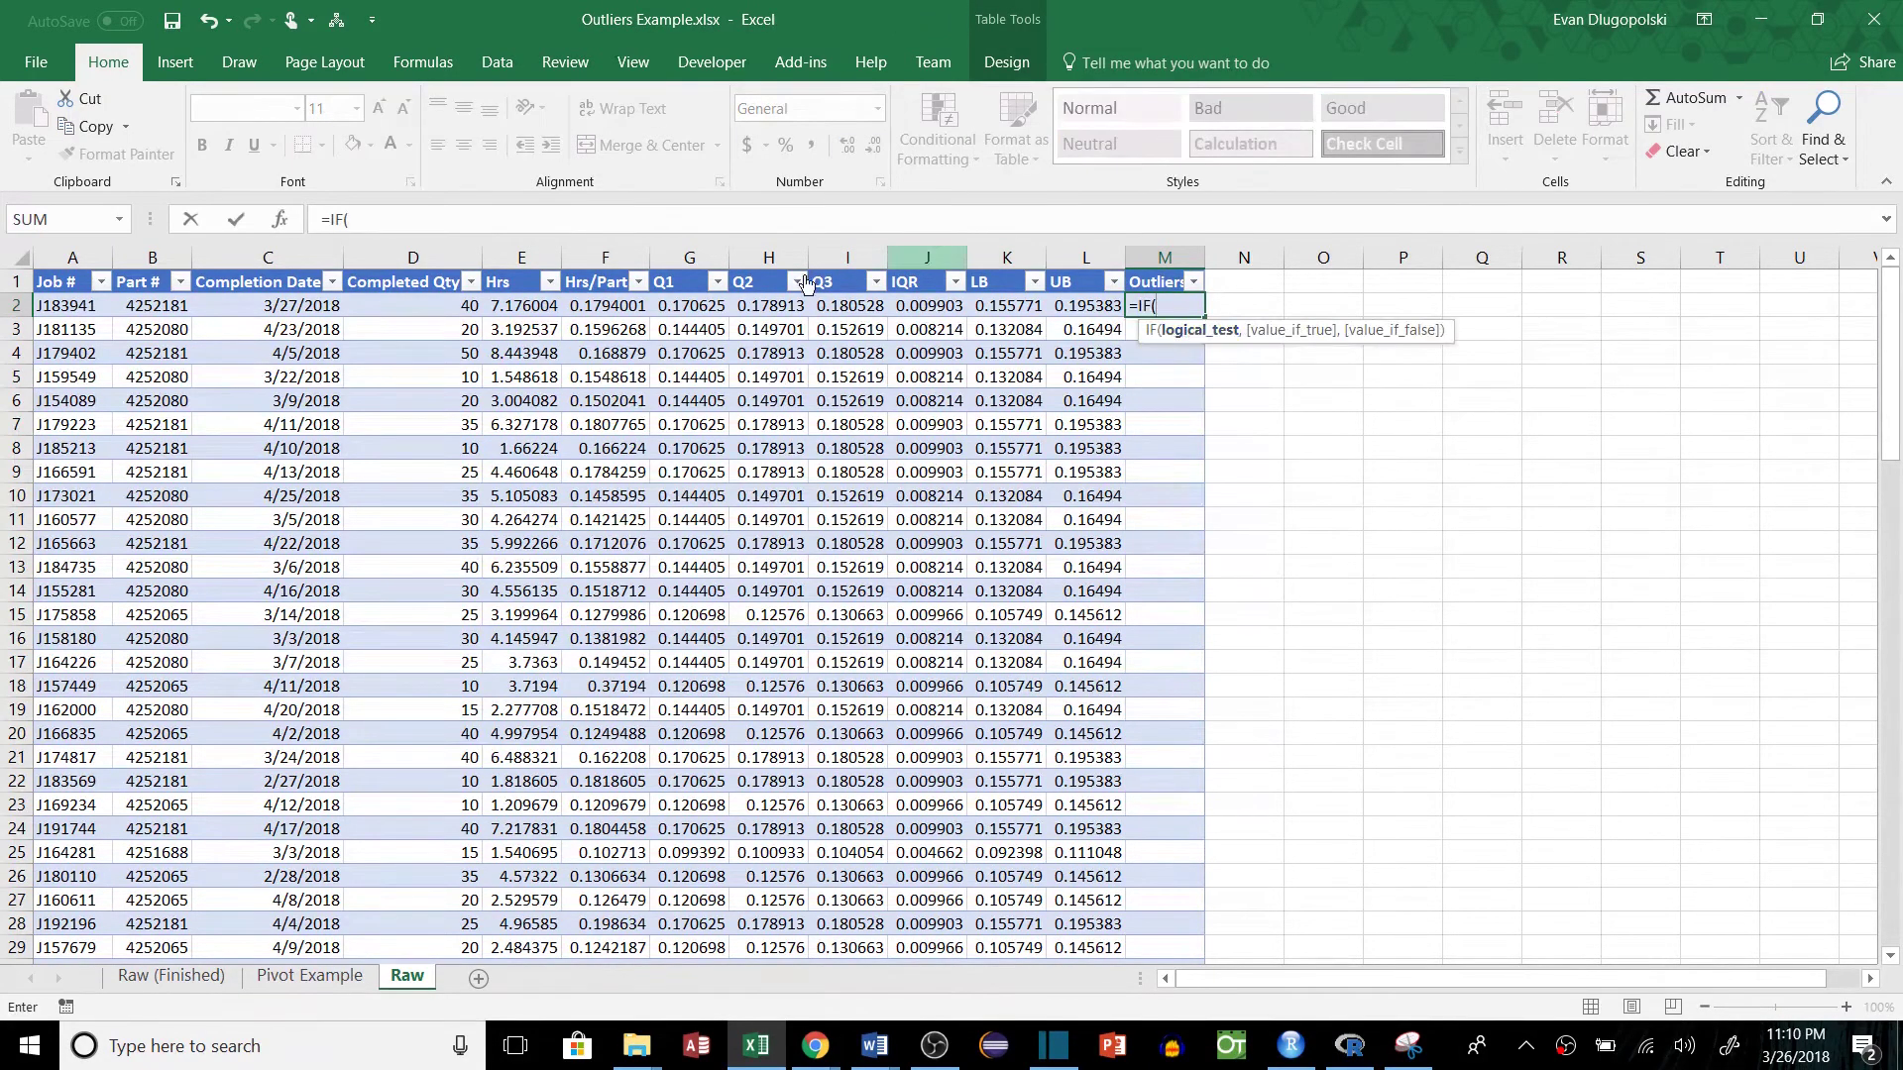
click(607, 309)
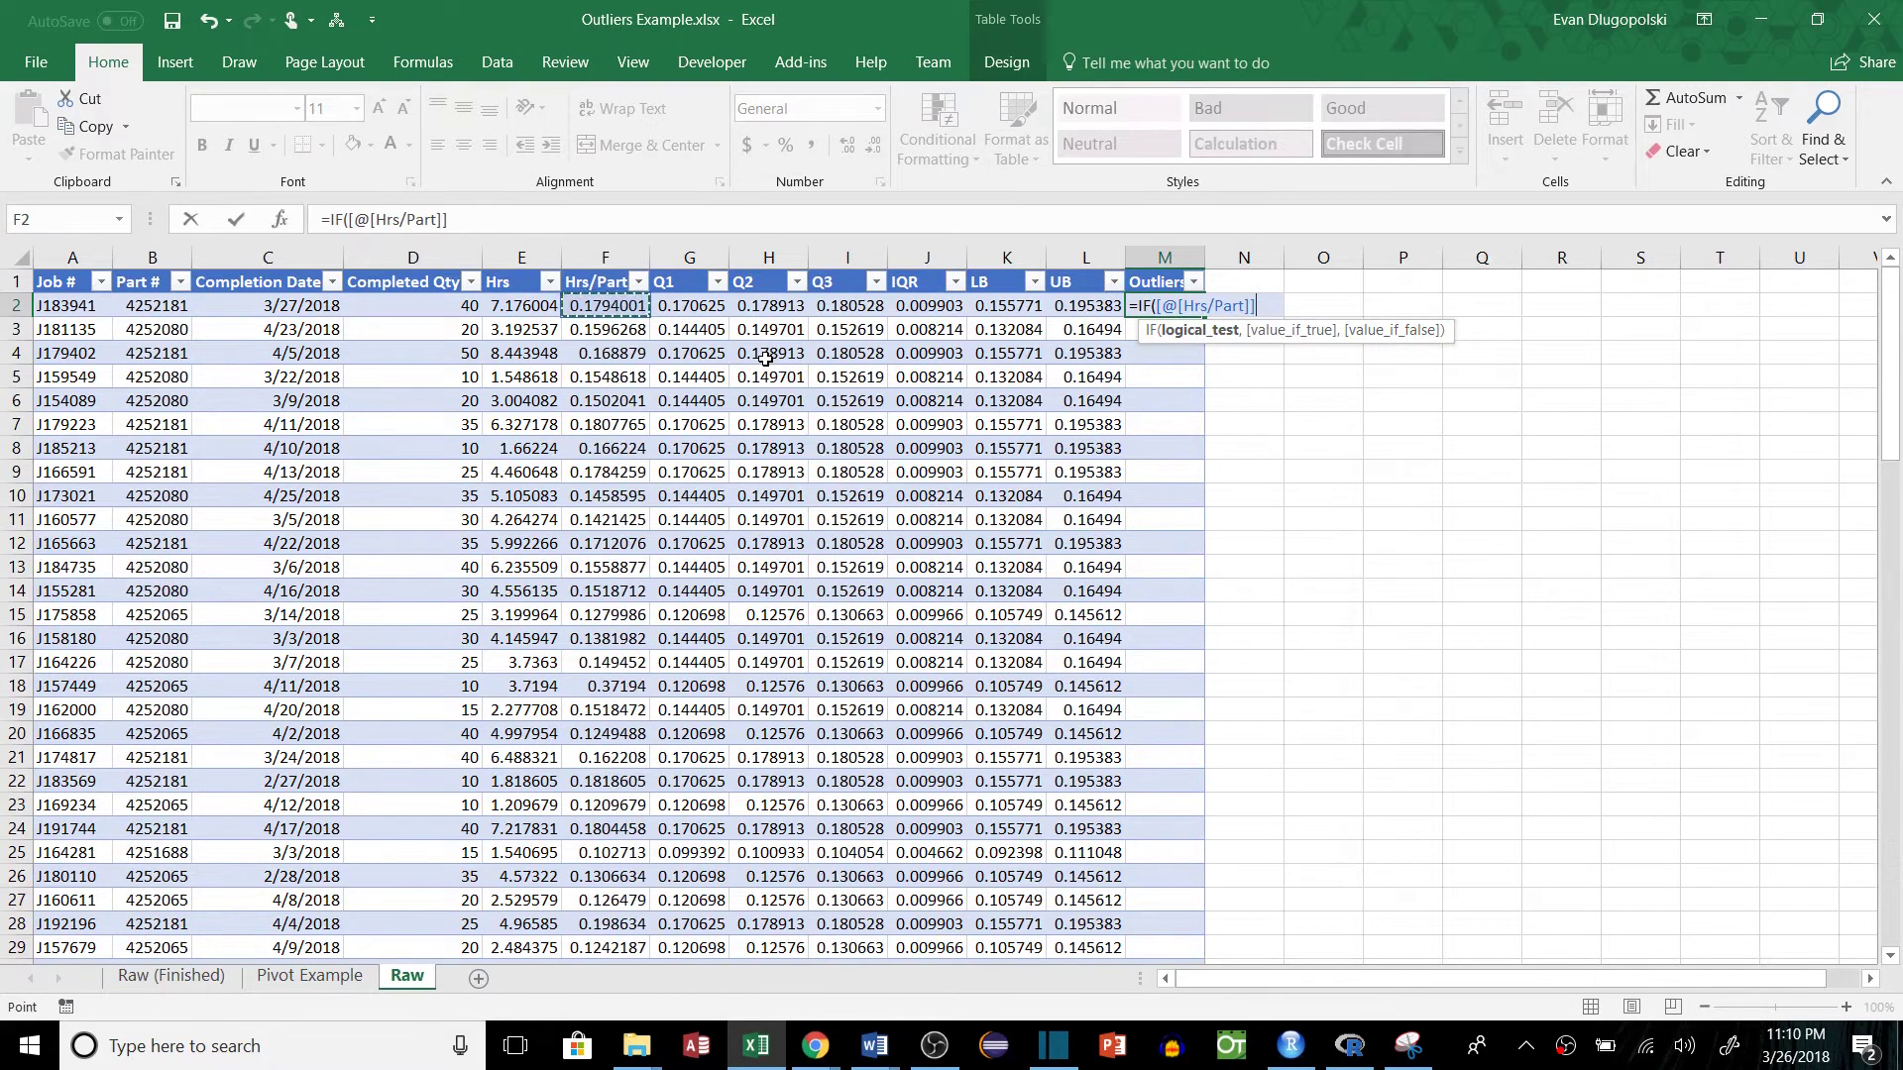
text(<=)
click(1003, 306)
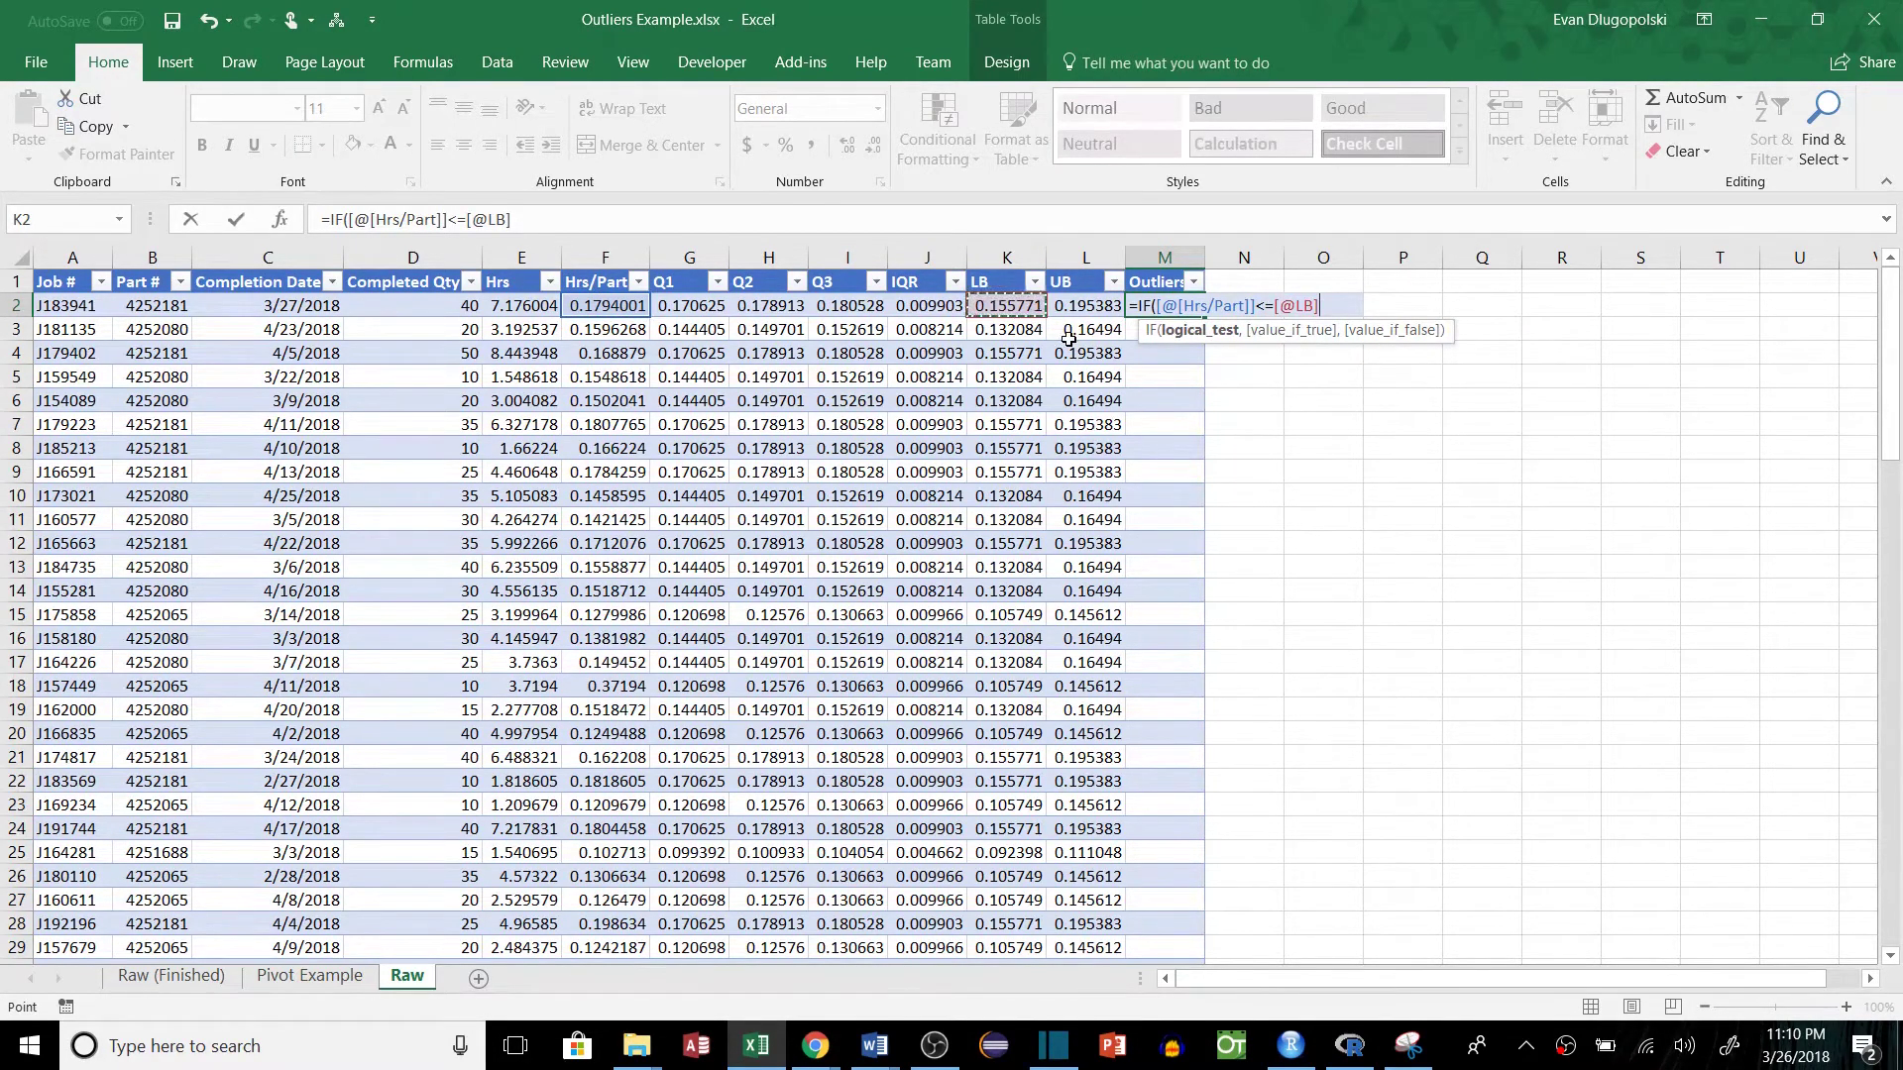
text(,)
Wrap the test in OR with Hrs/Part >= UB, returning TRUE or FALSE down the column.
click(1185, 332)
click(1156, 306)
text(OR()
click(1362, 308)
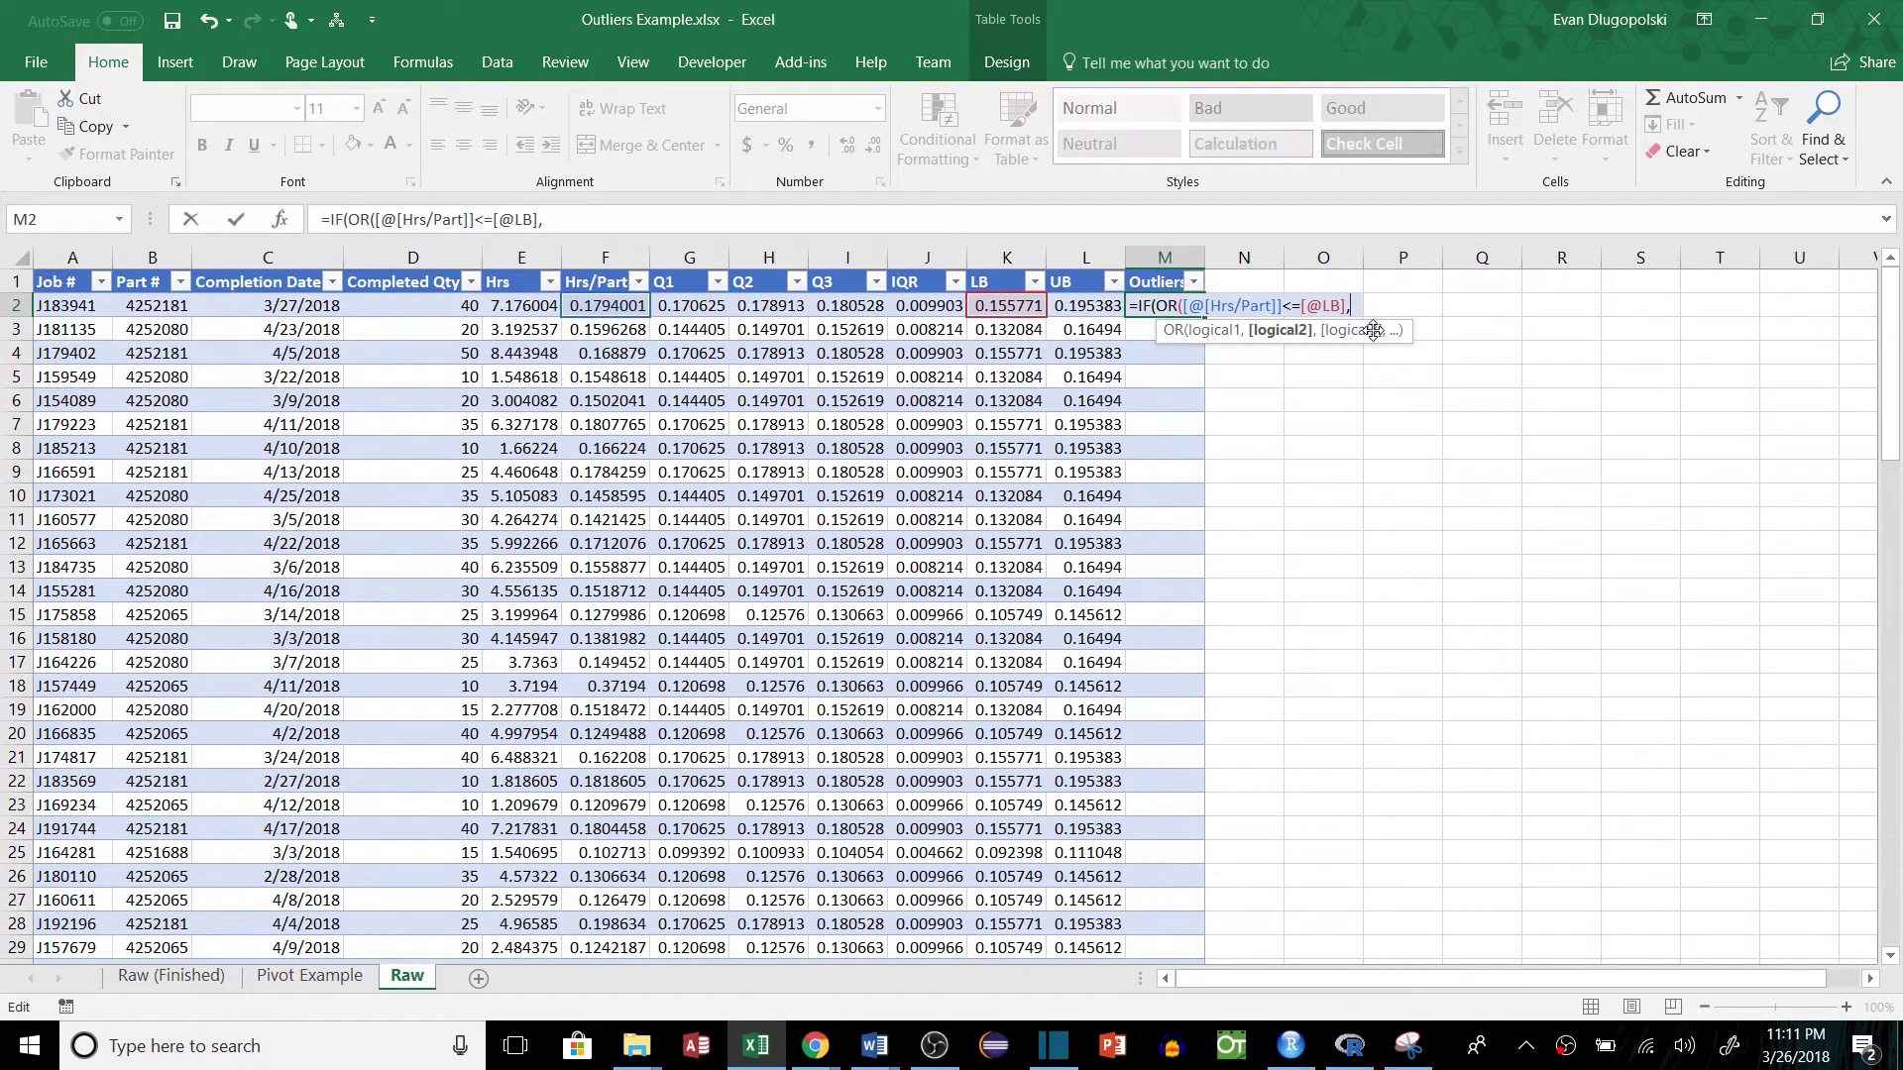
click(635, 307)
text(>)
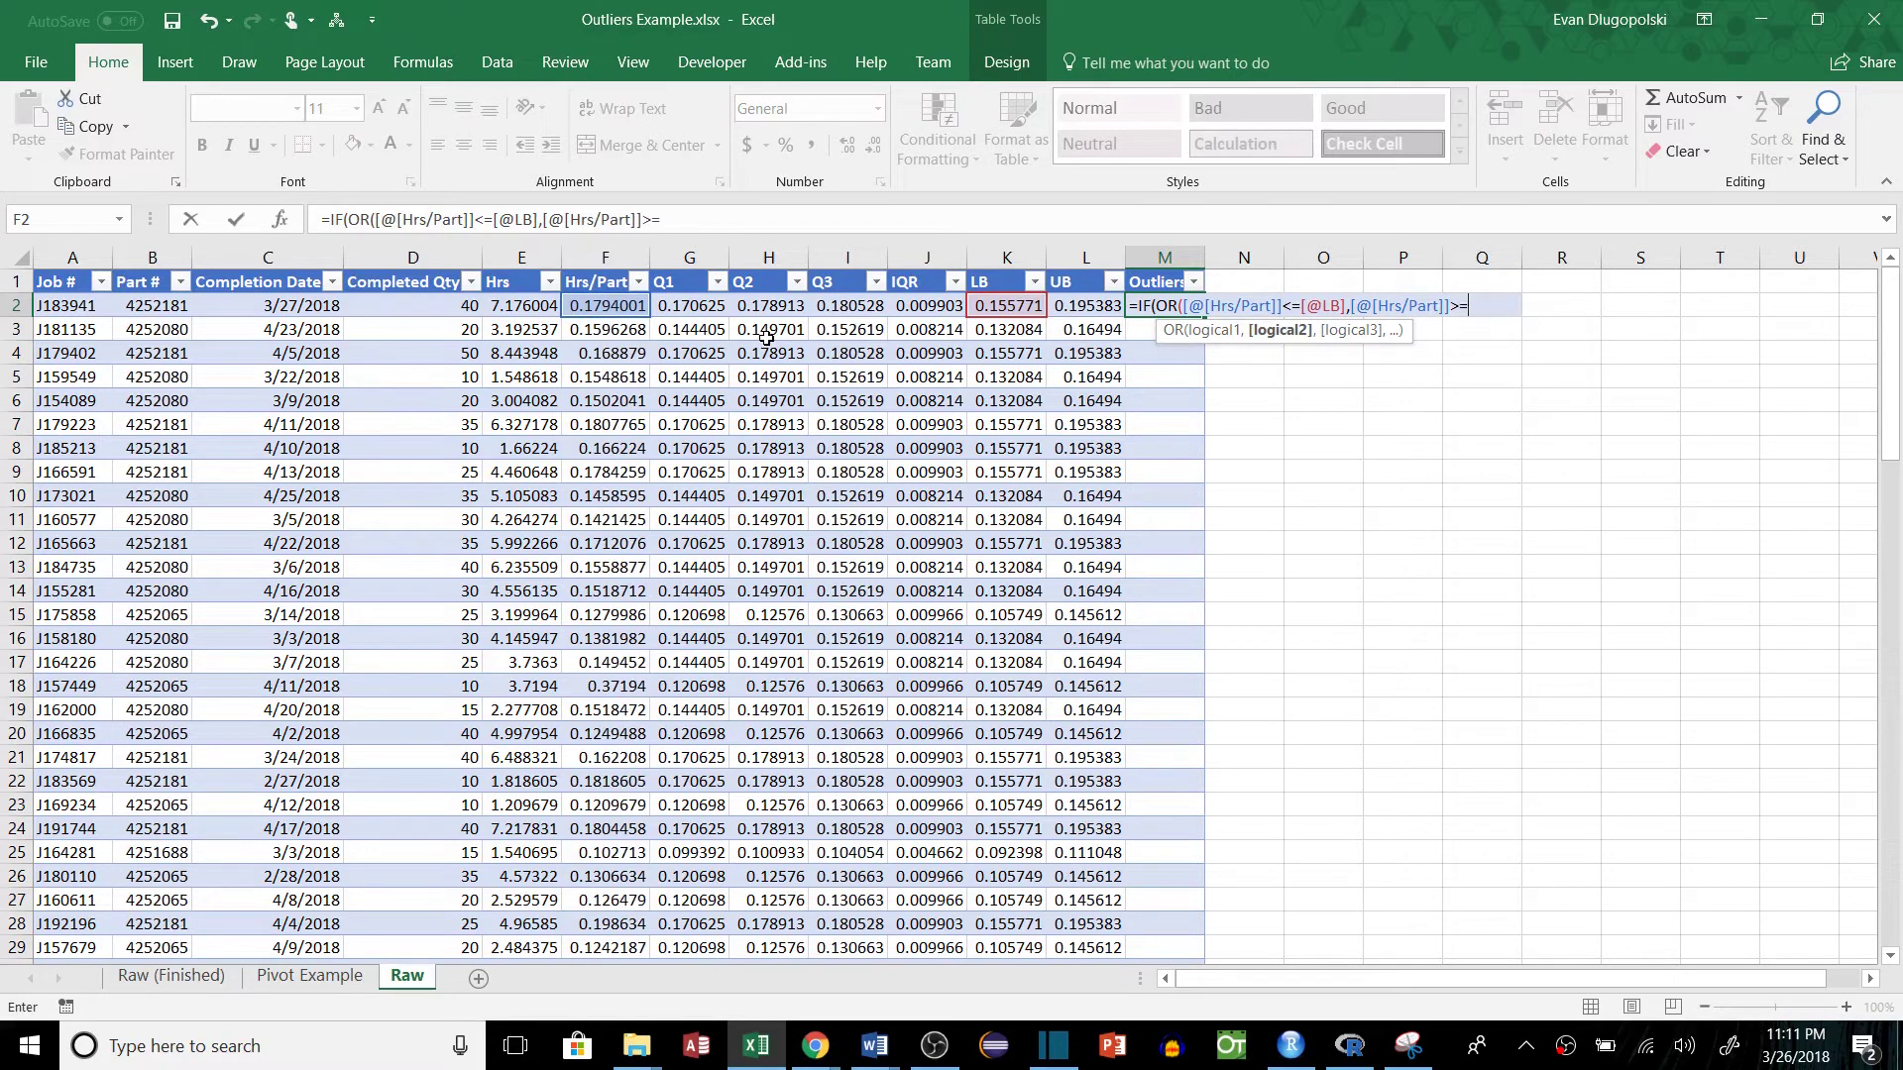
text(=)
click(1100, 309)
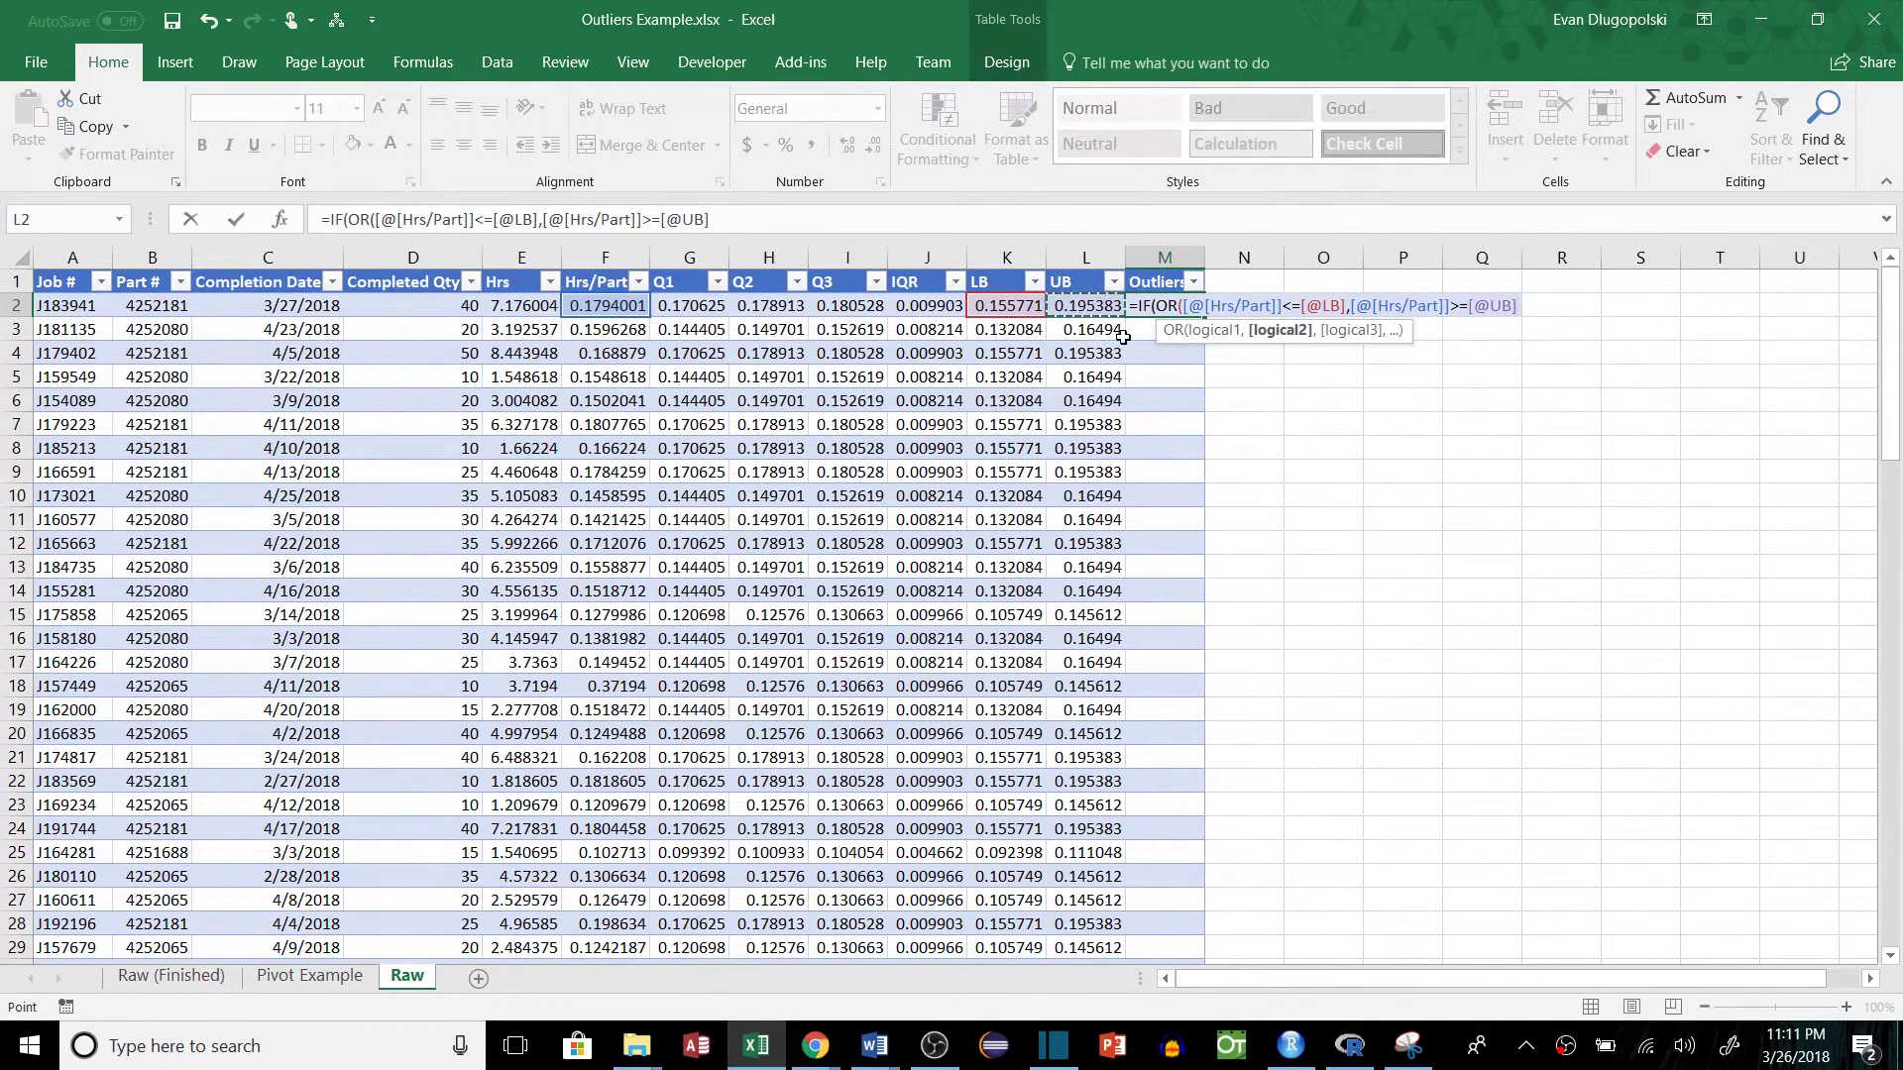
text())
text(,)
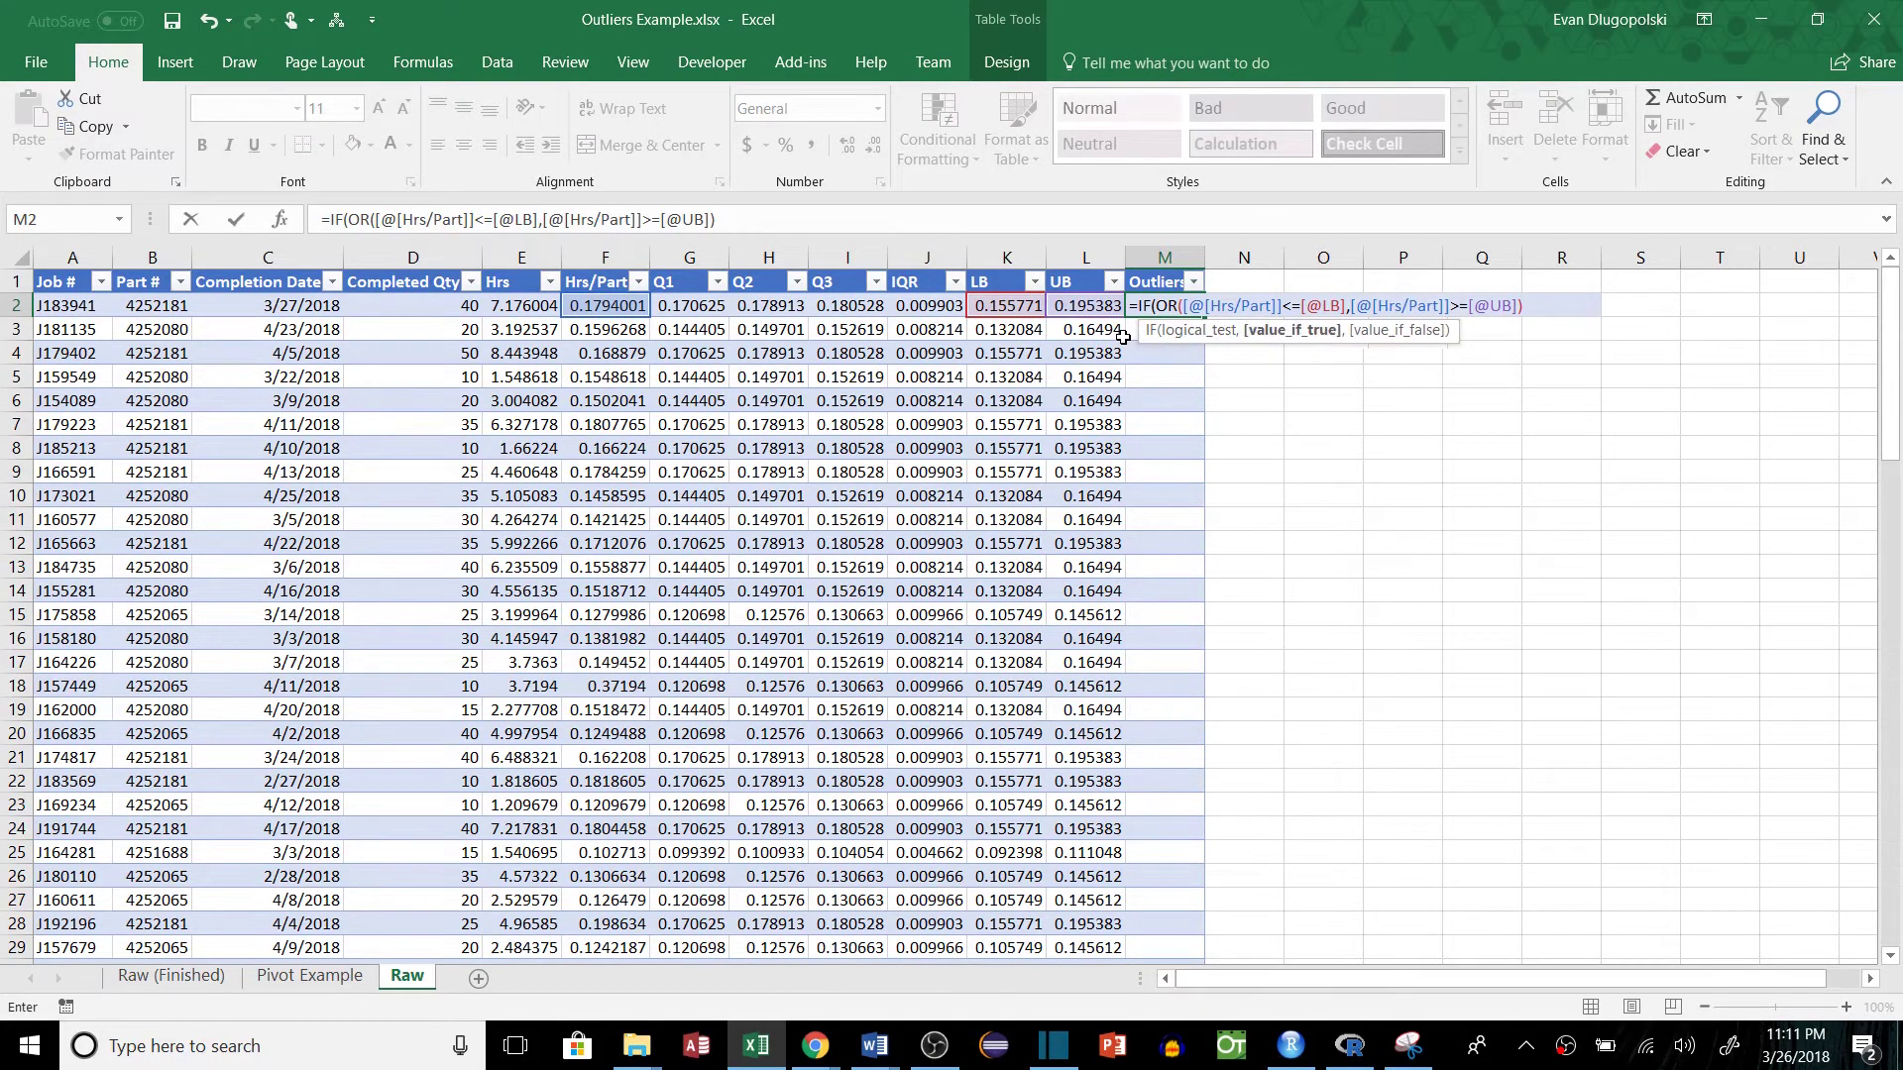
text(True)
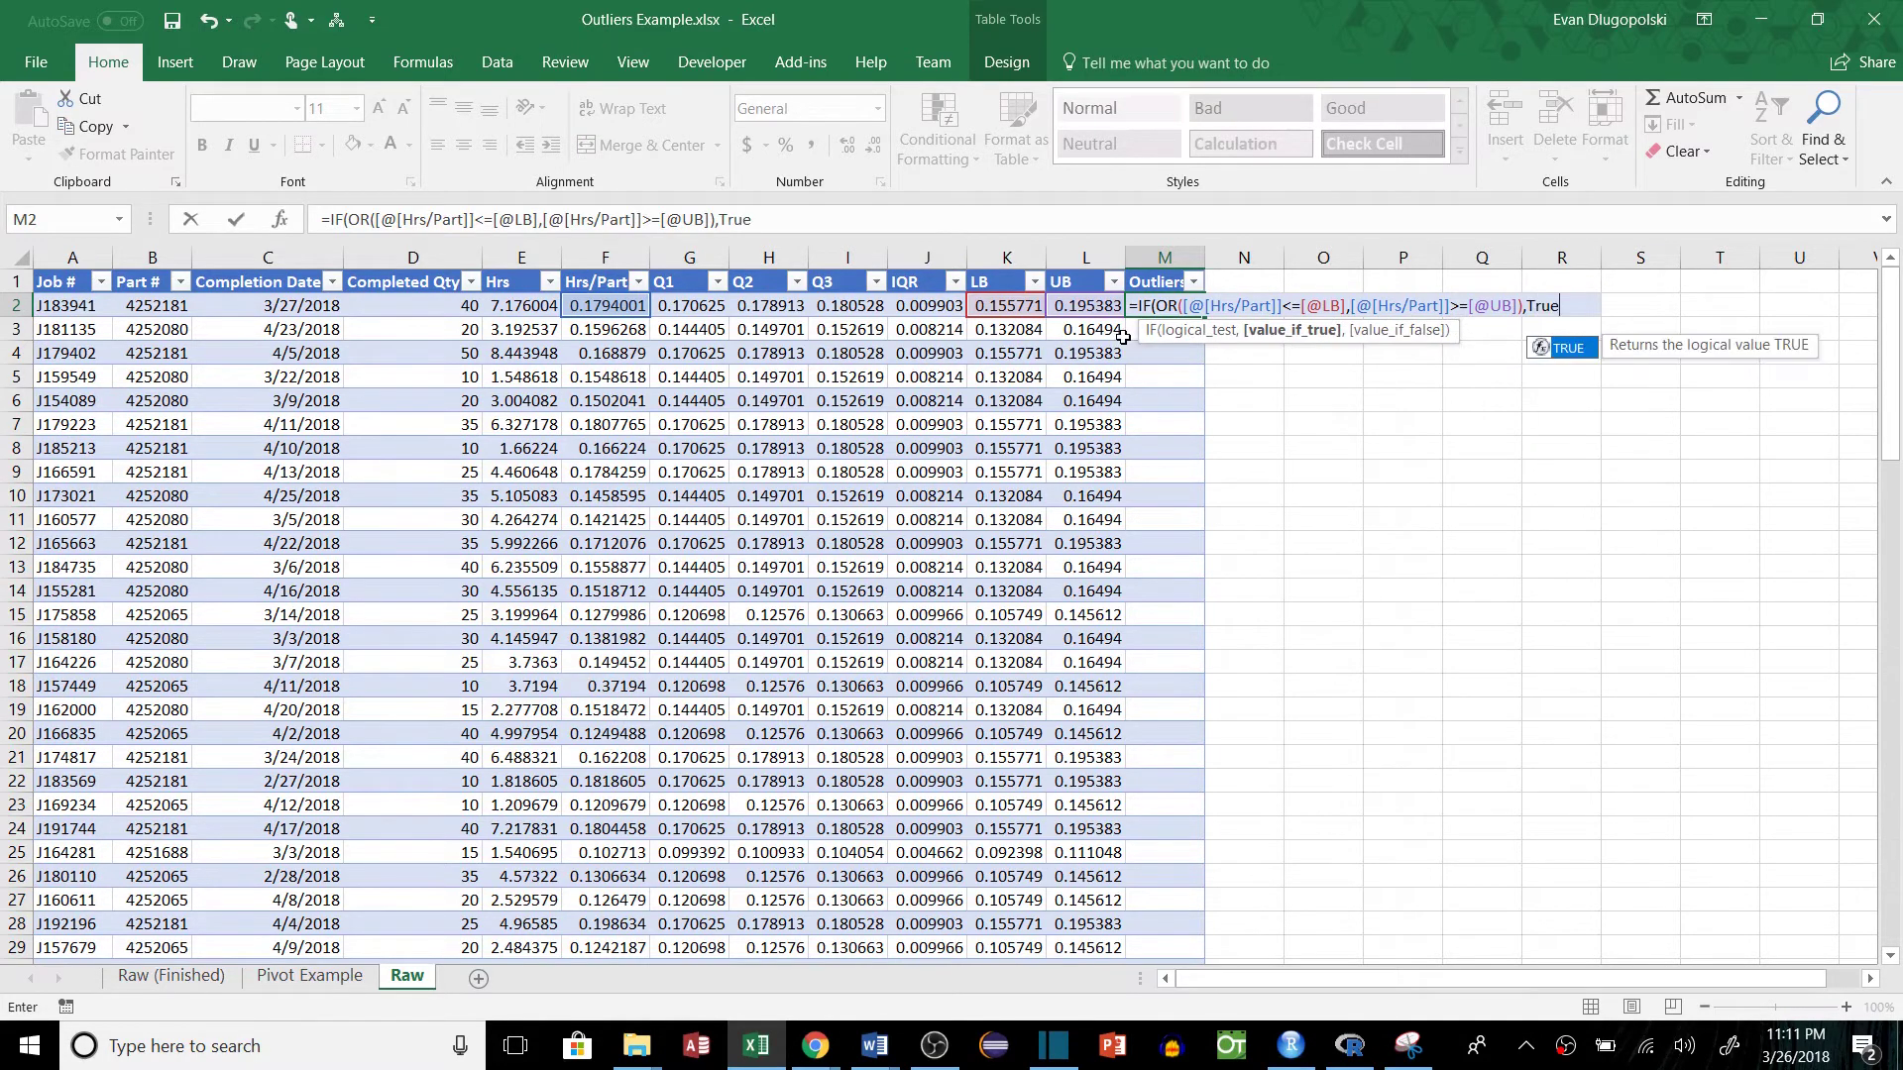
key(Tab)
text(,)
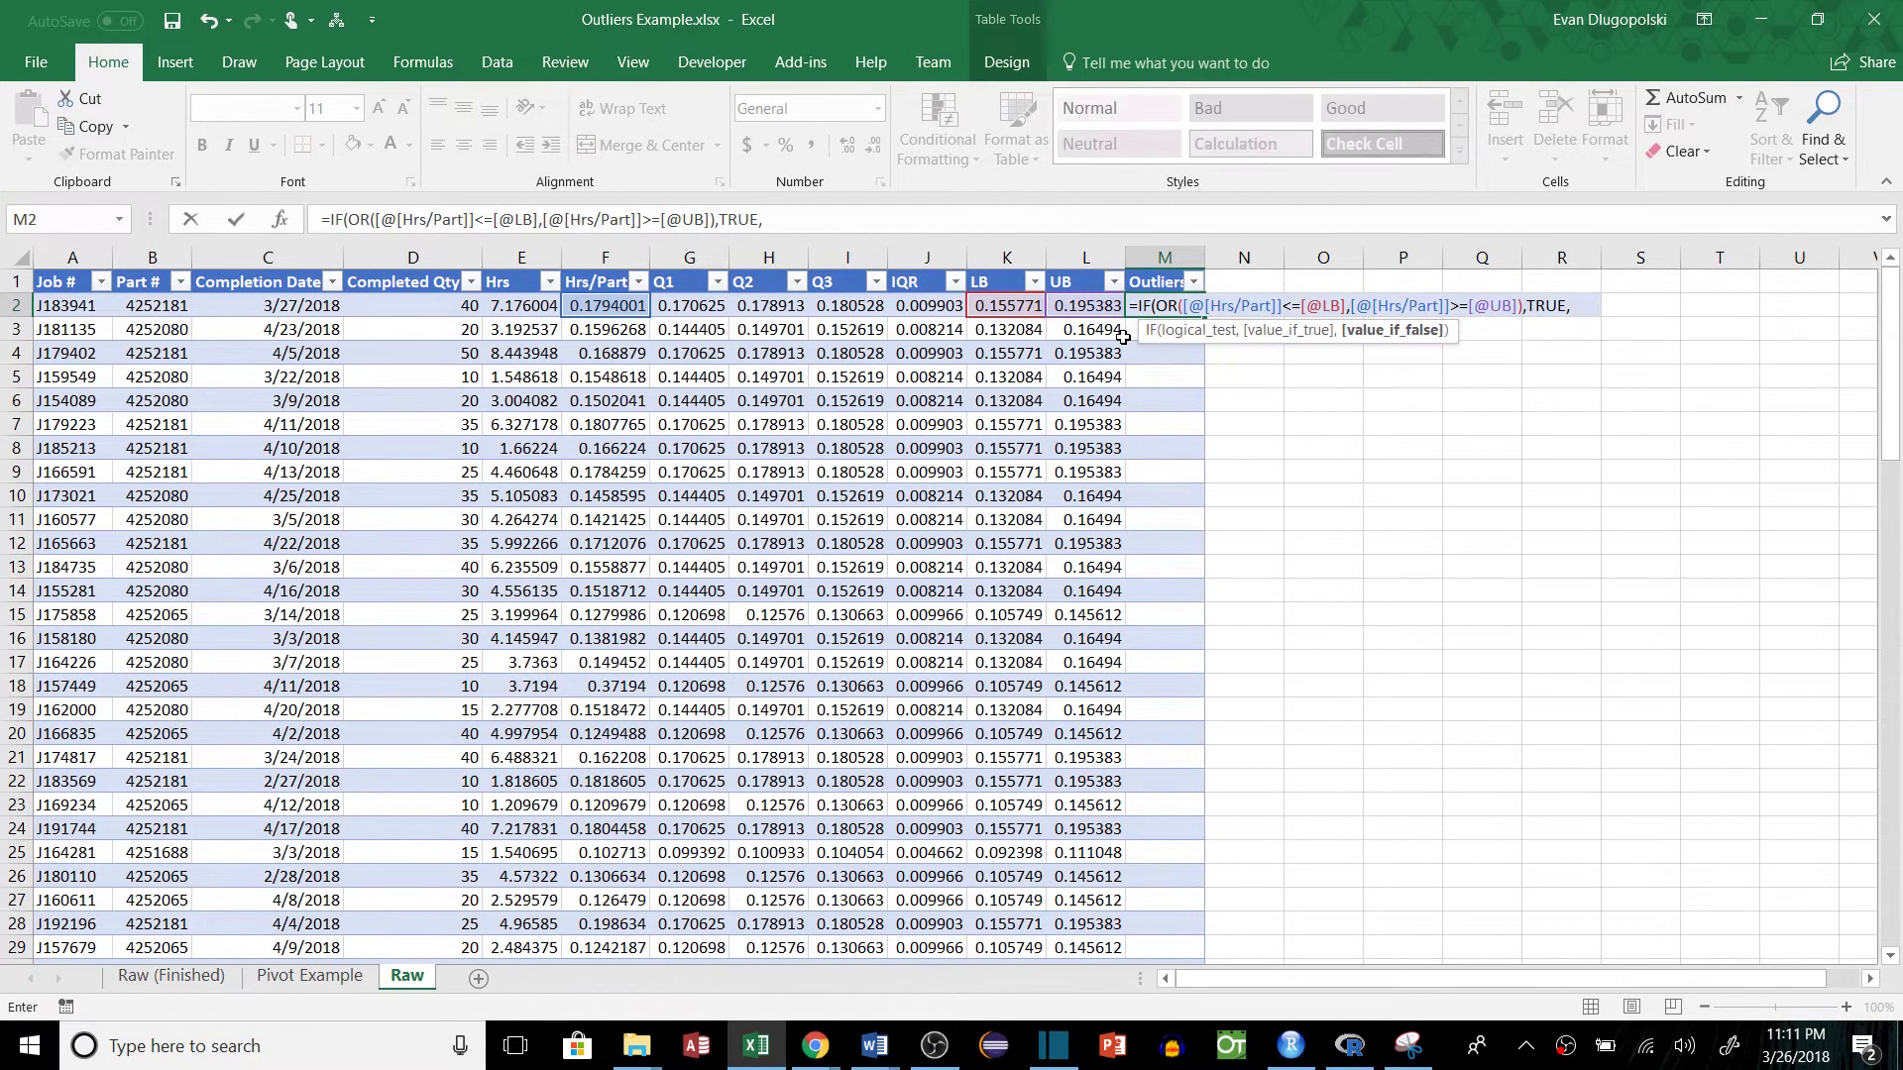
text(fal)
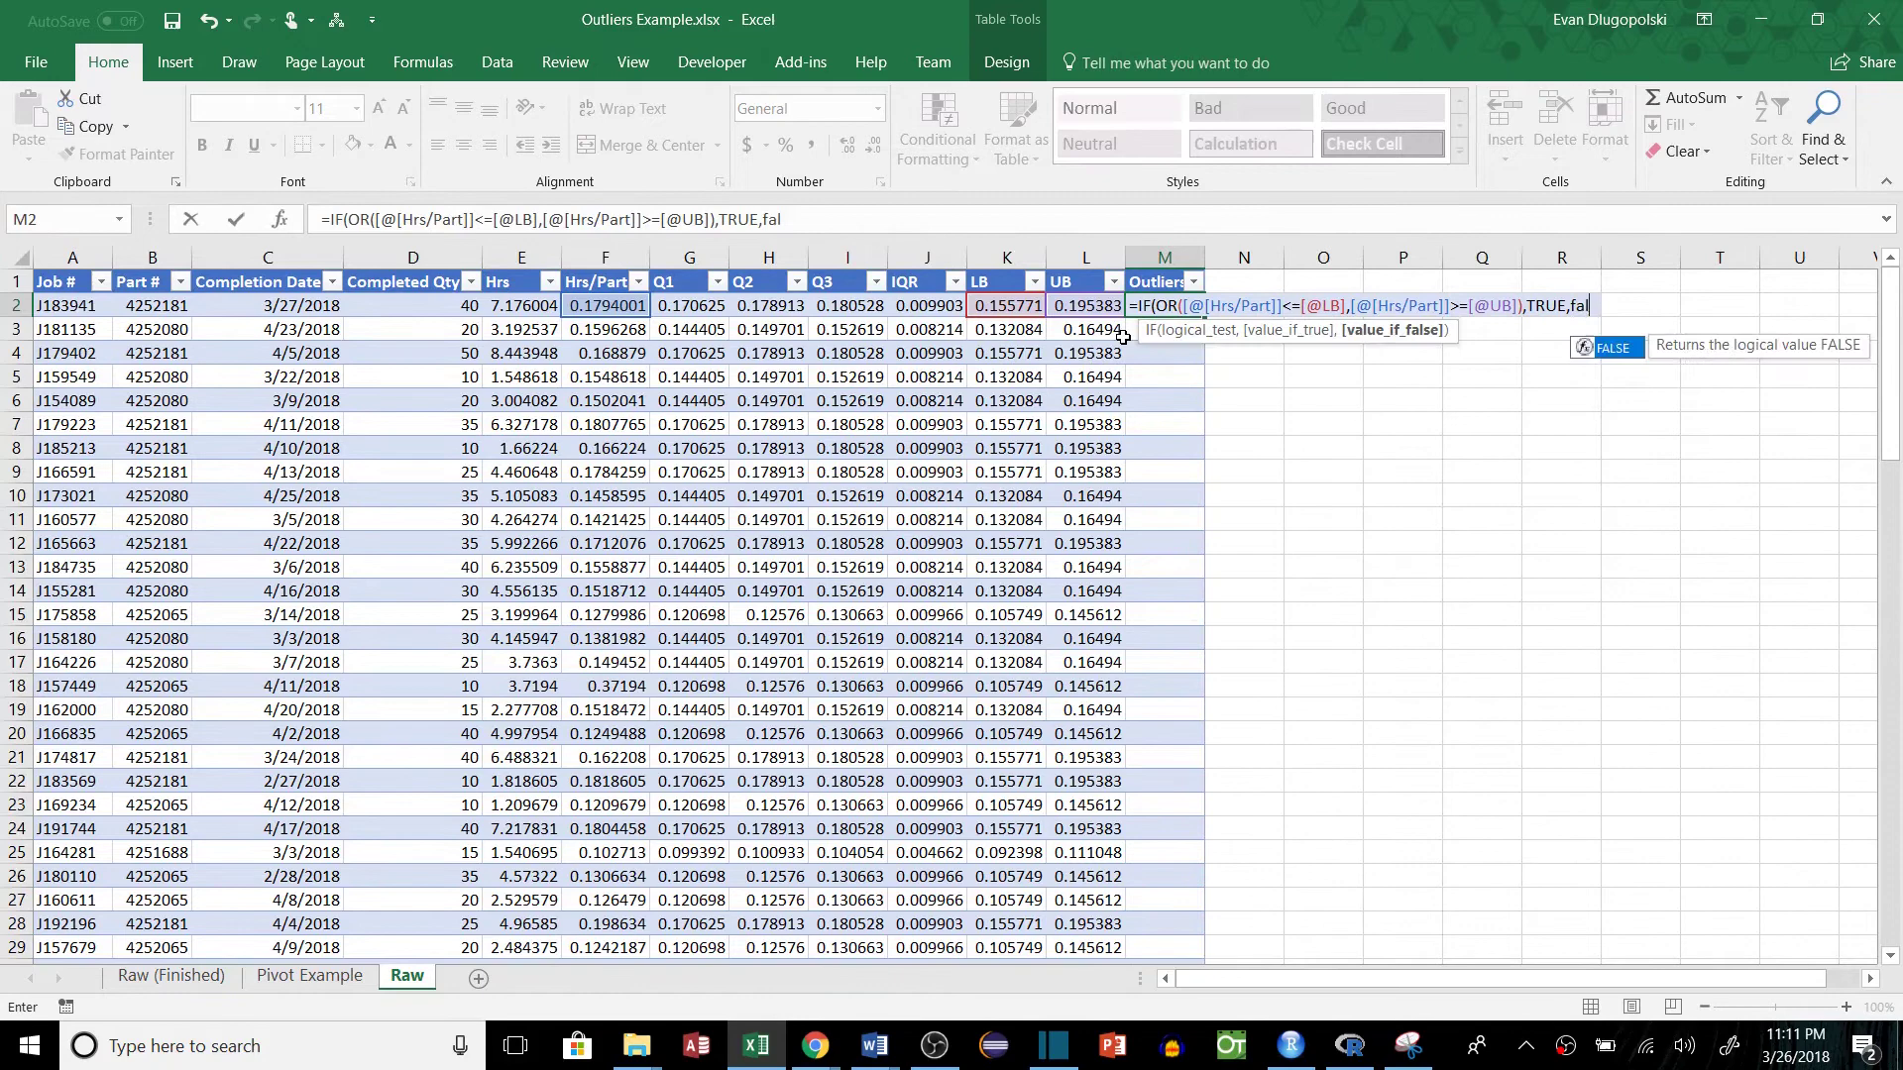
key(Tab)
text())
key(Return)
key(Down)
key(Down)
key(Down)
key(Down)
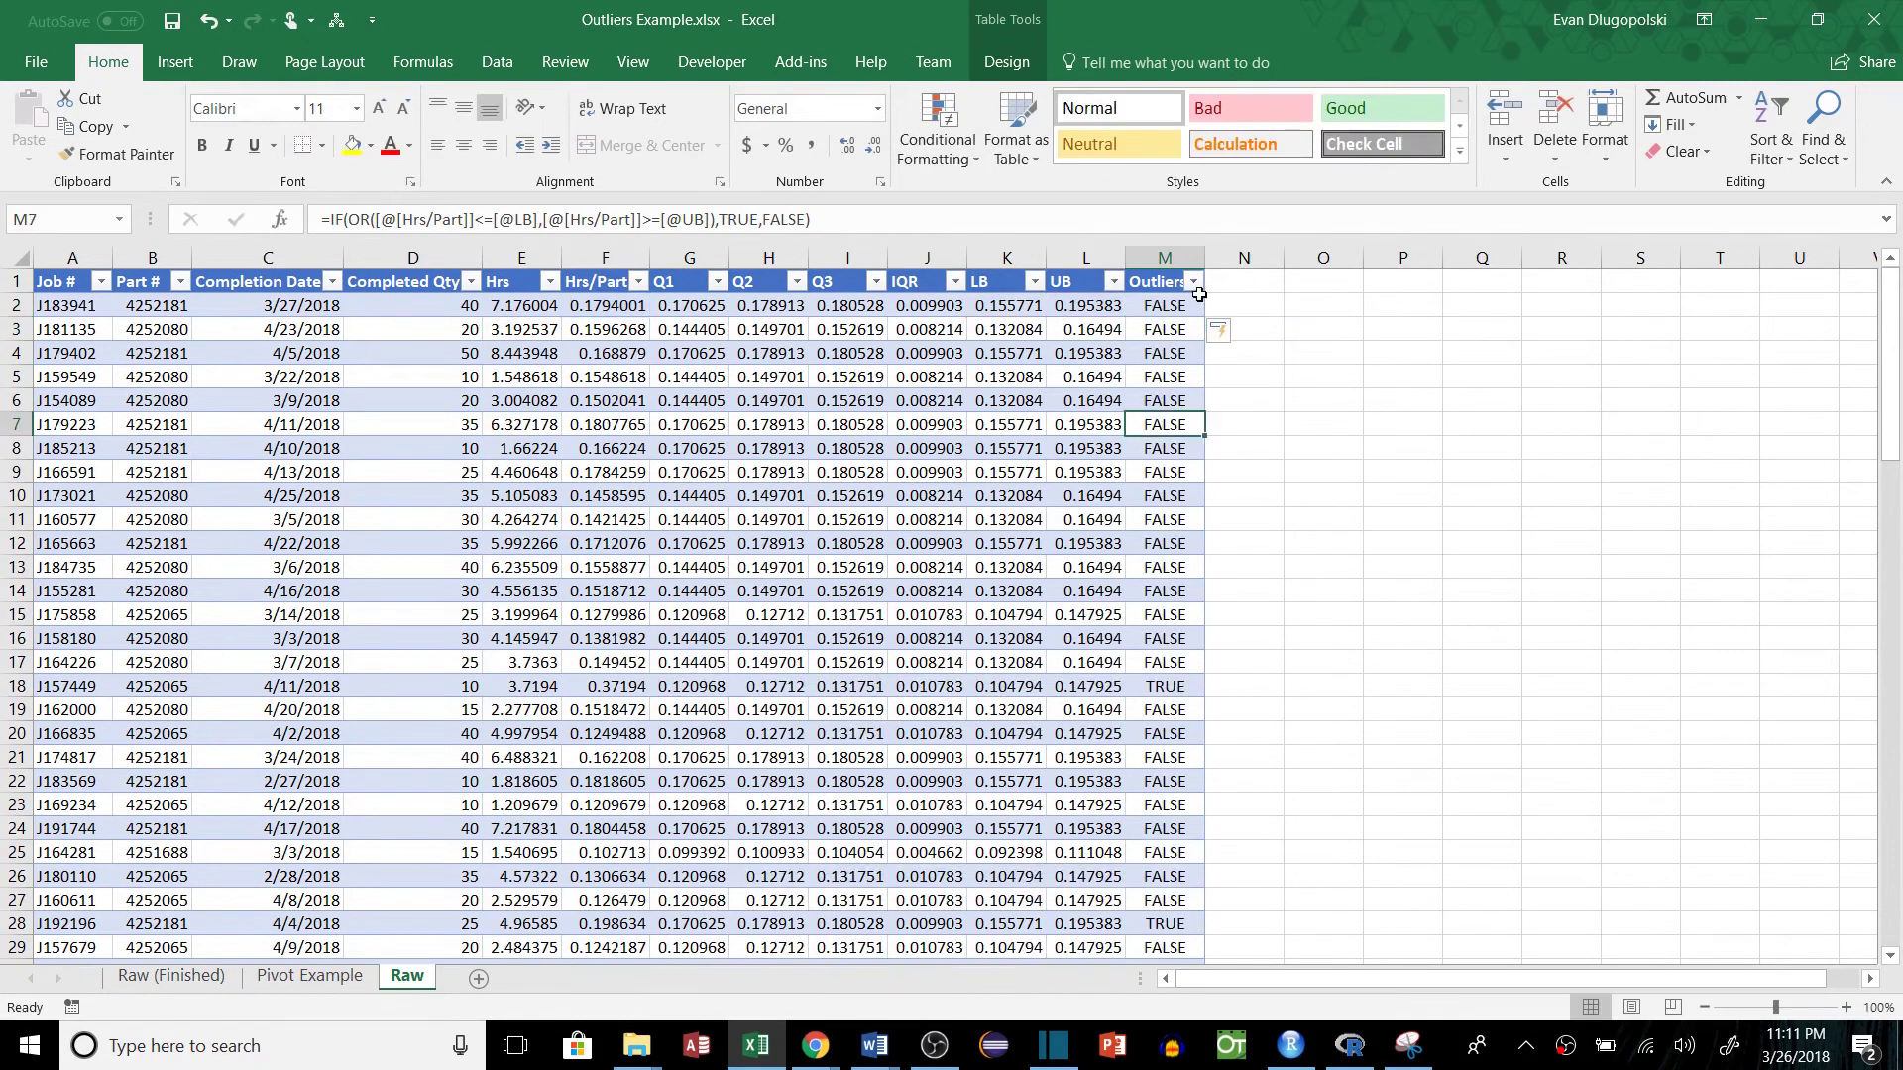
click(1194, 284)
click(941, 521)
click(942, 560)
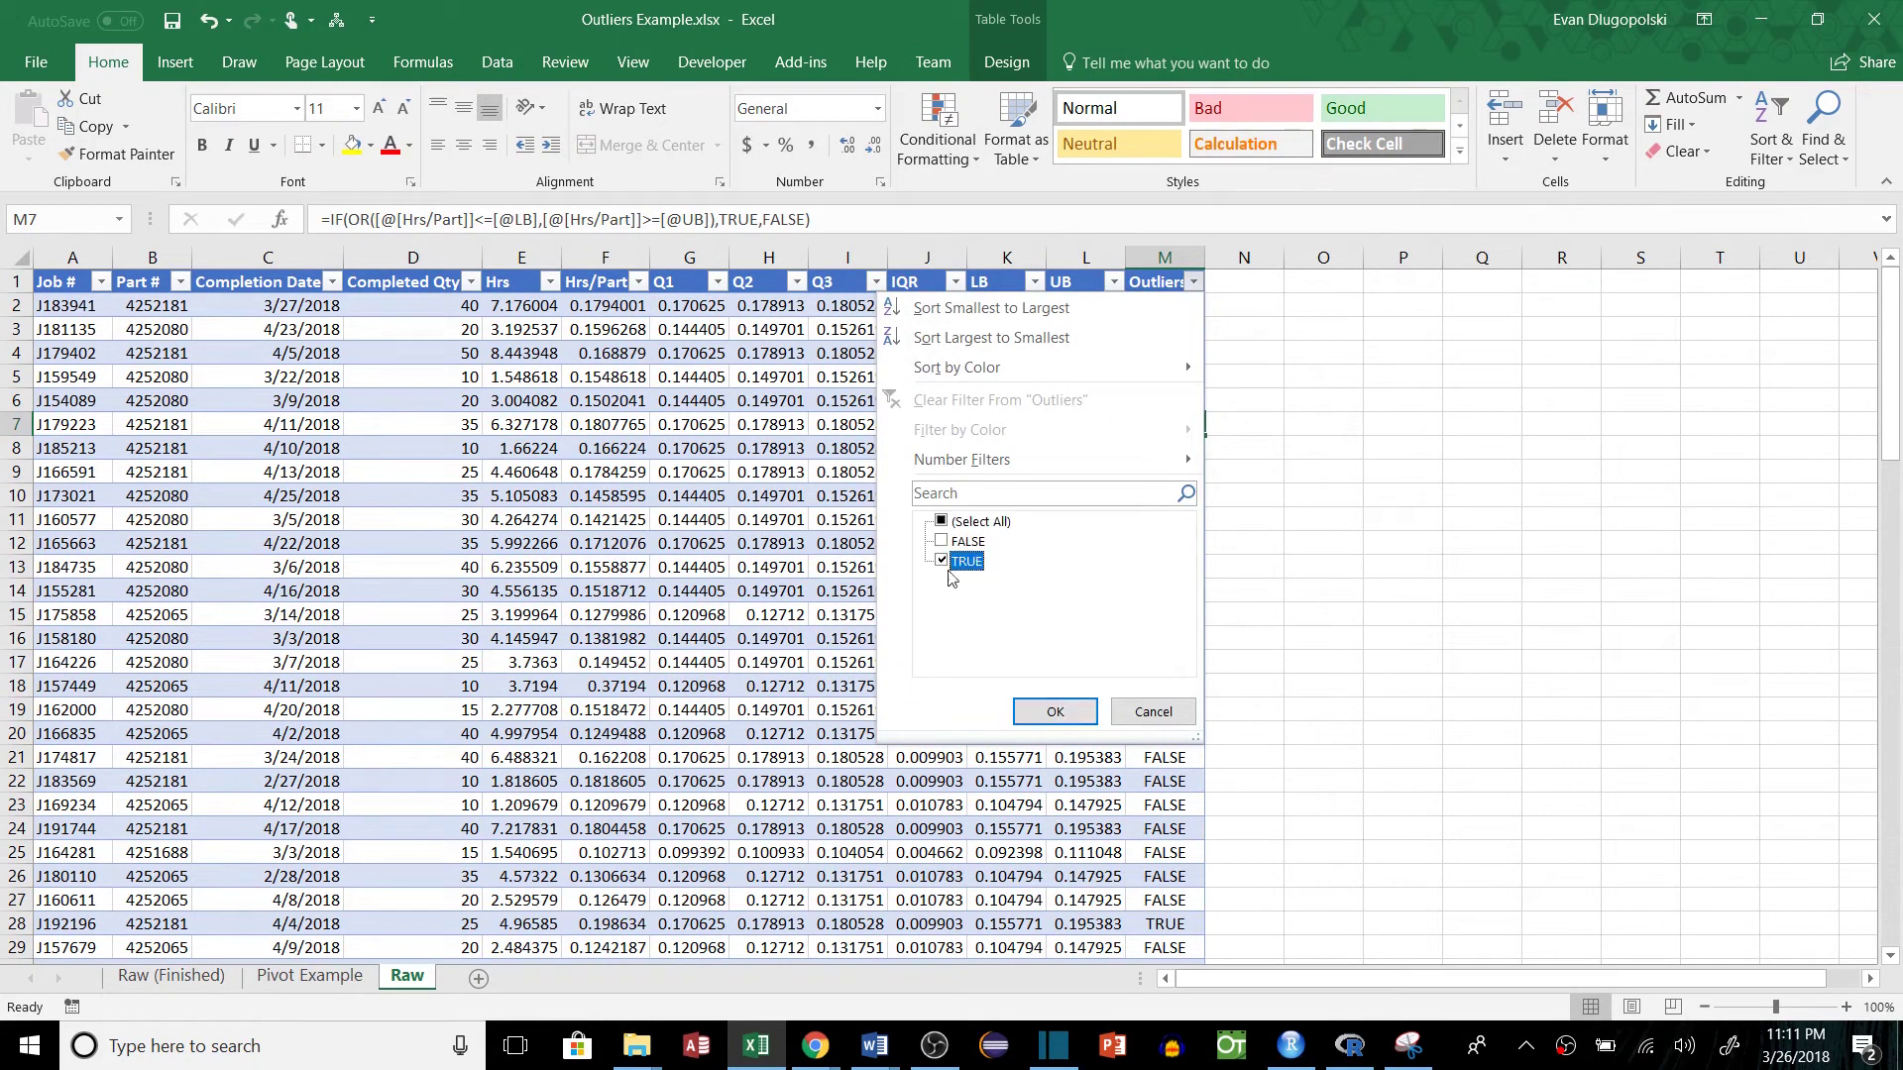
click(1056, 712)
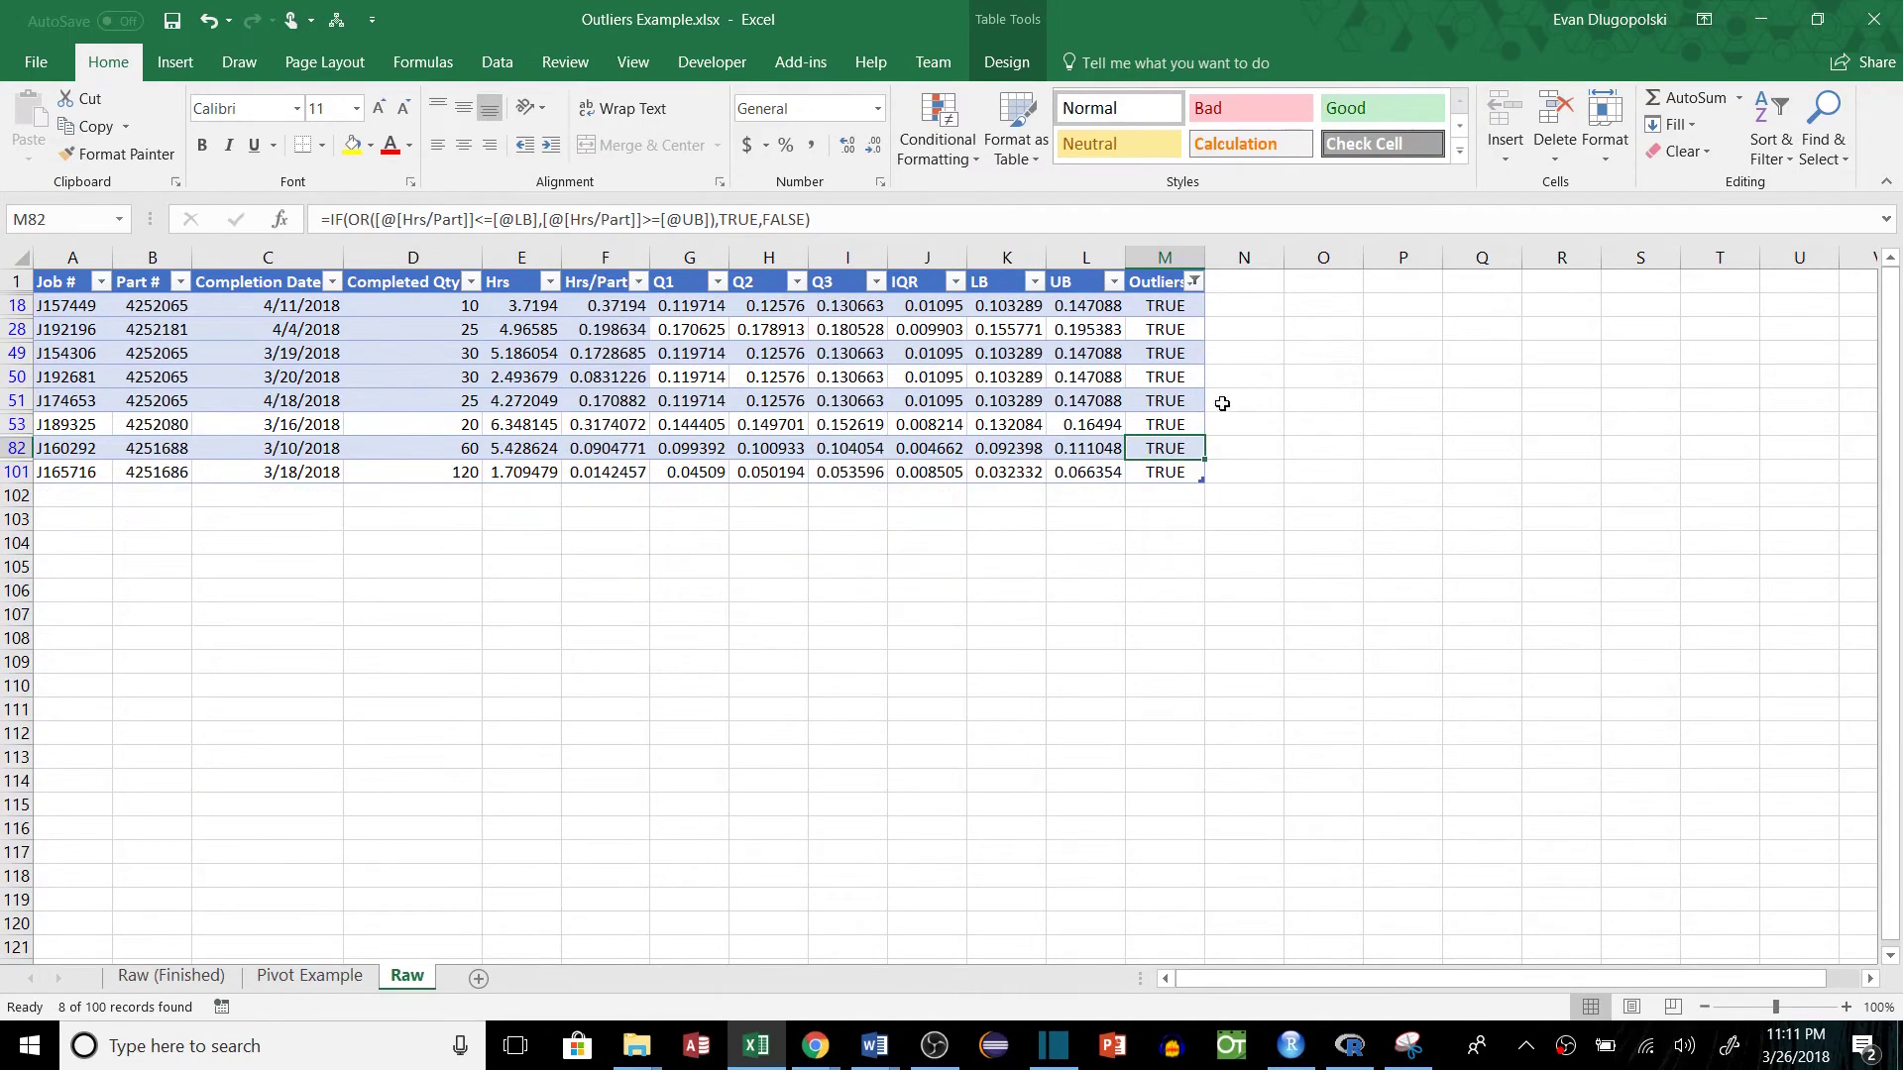
click(1195, 284)
click(946, 522)
key(Return)
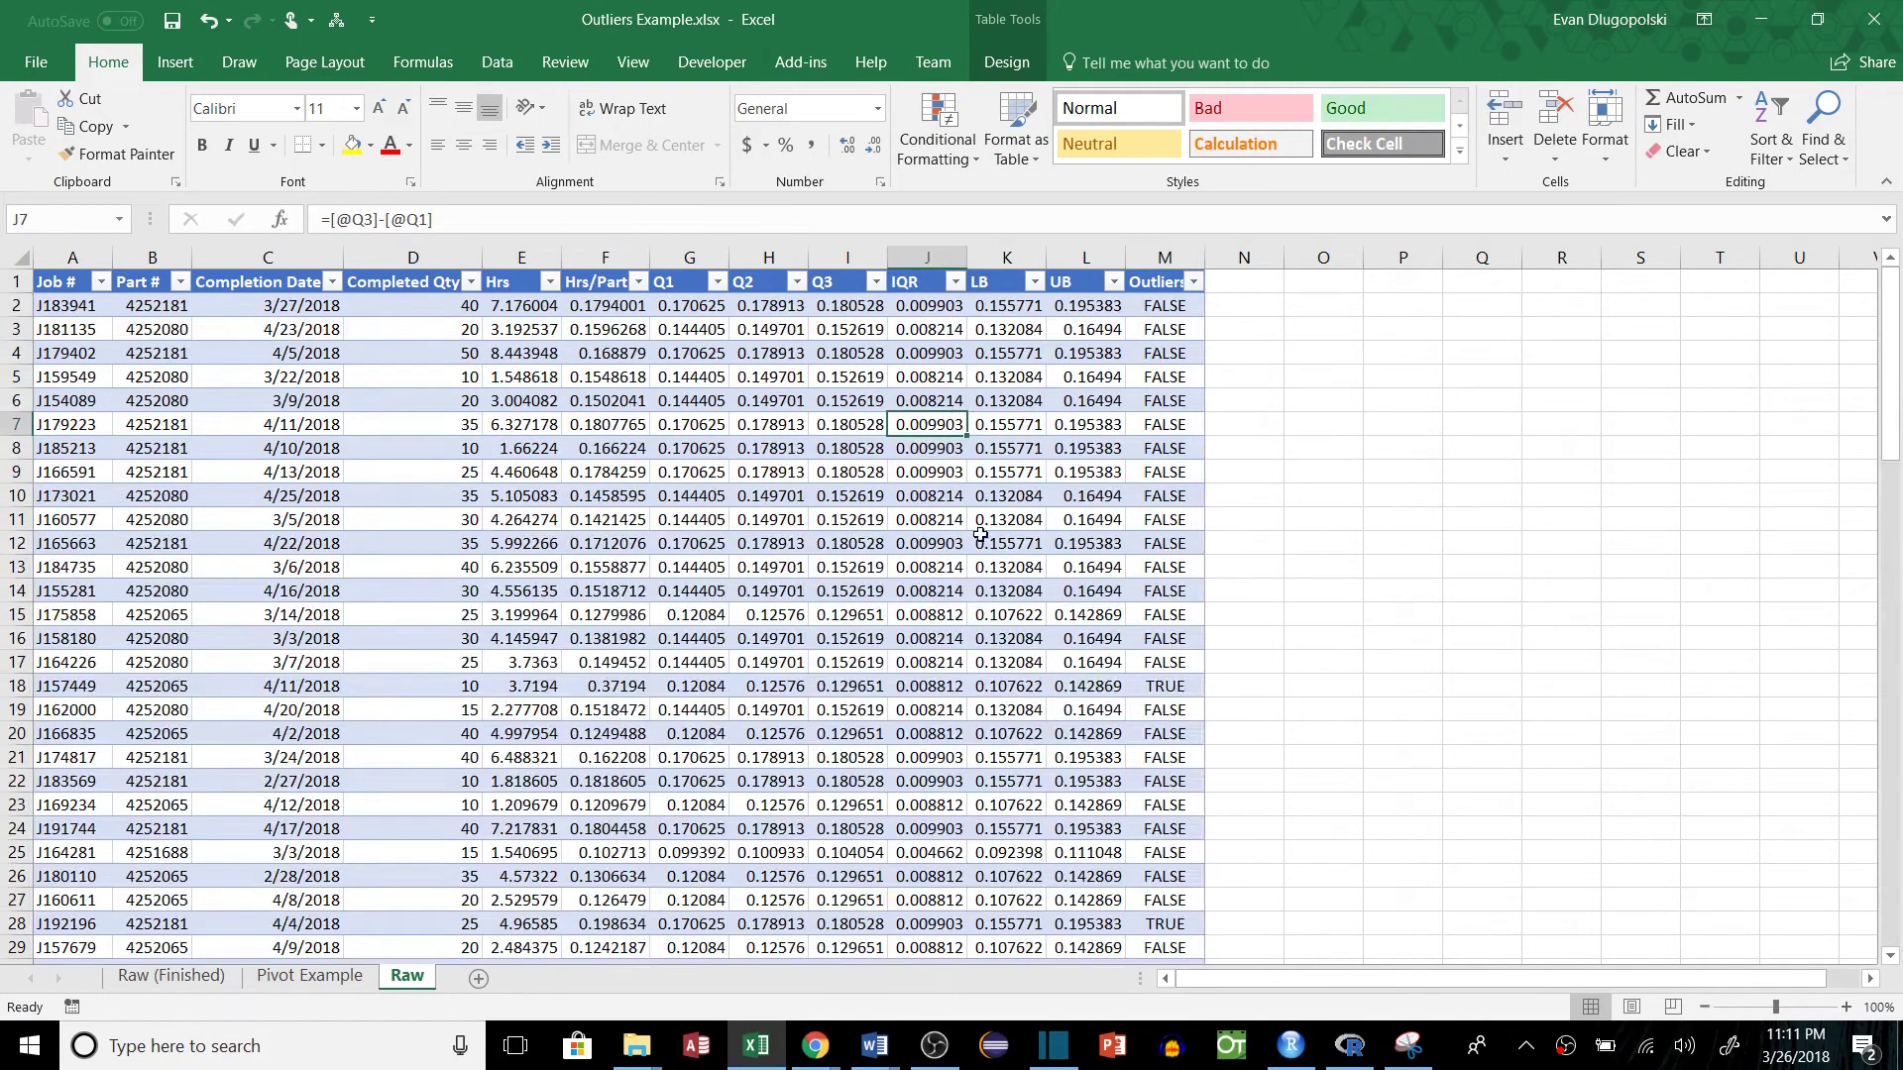
click(288, 982)
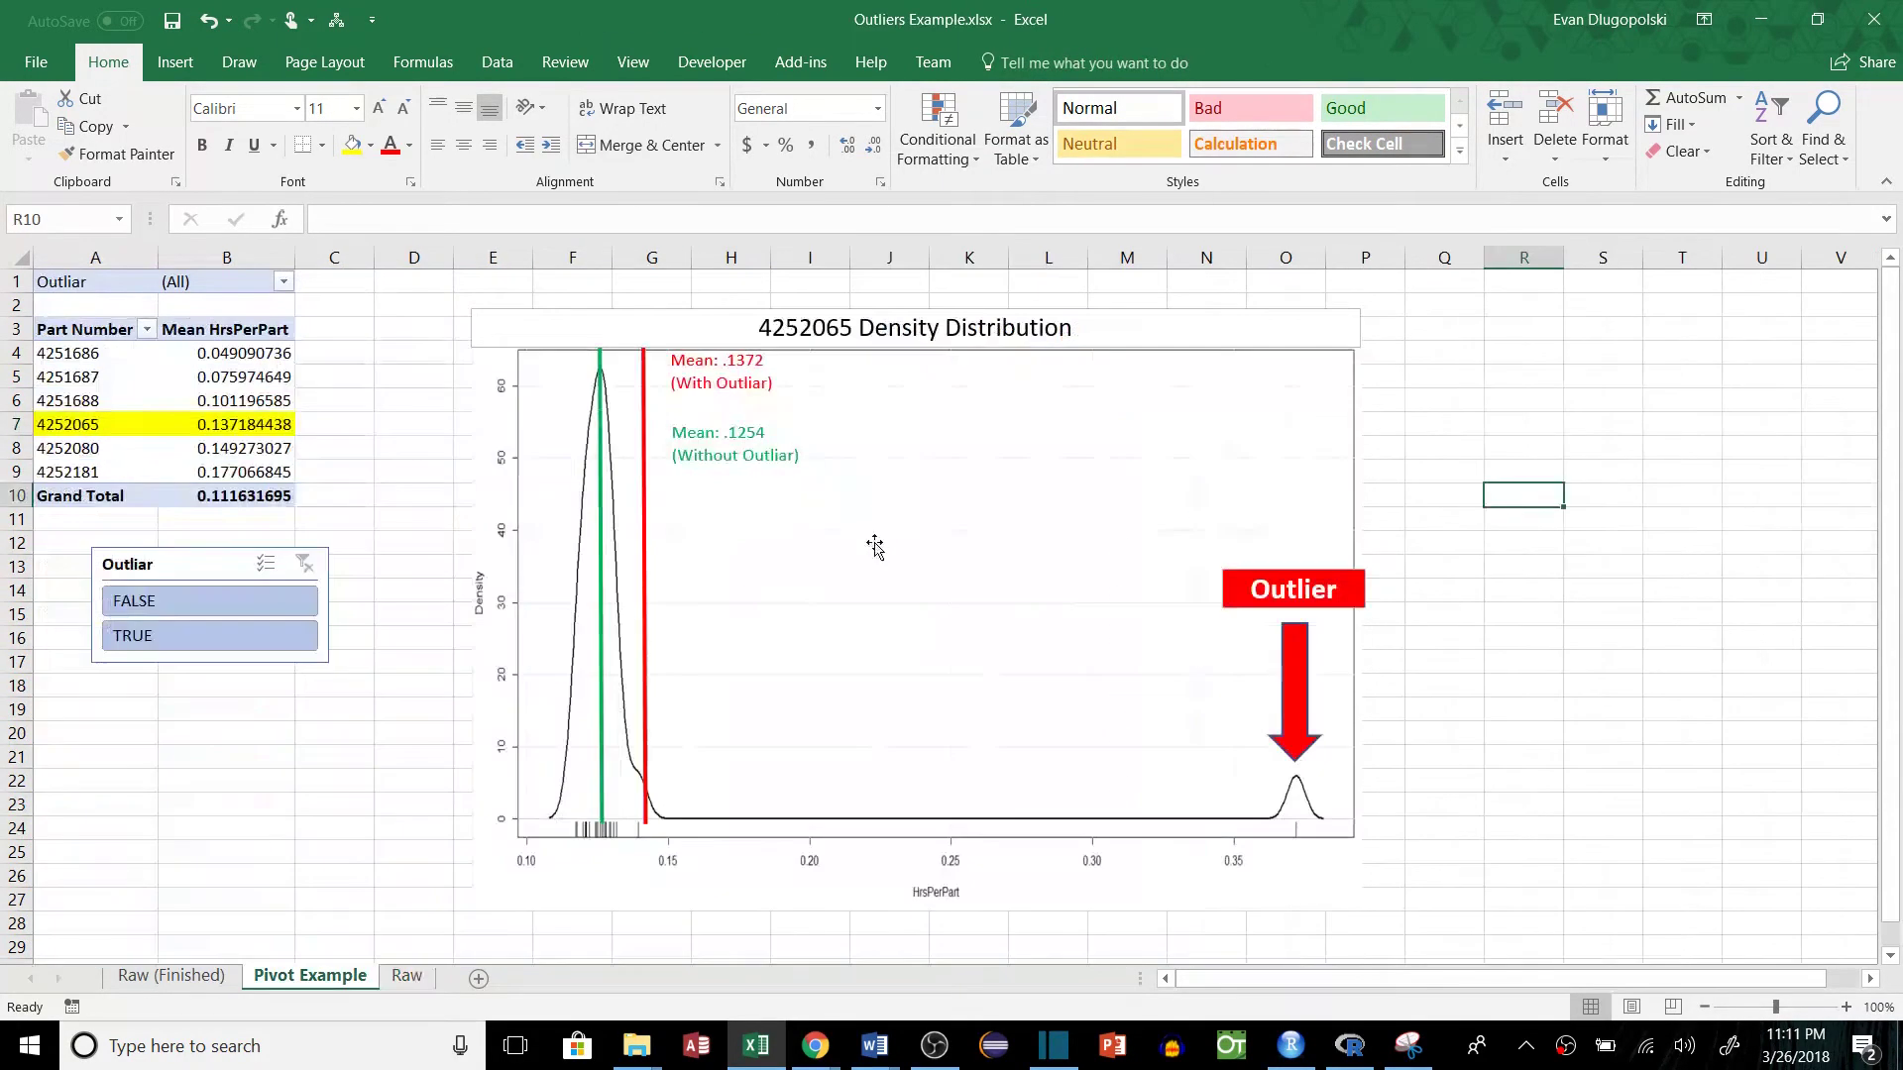
click(406, 978)
key(ctrl+a)
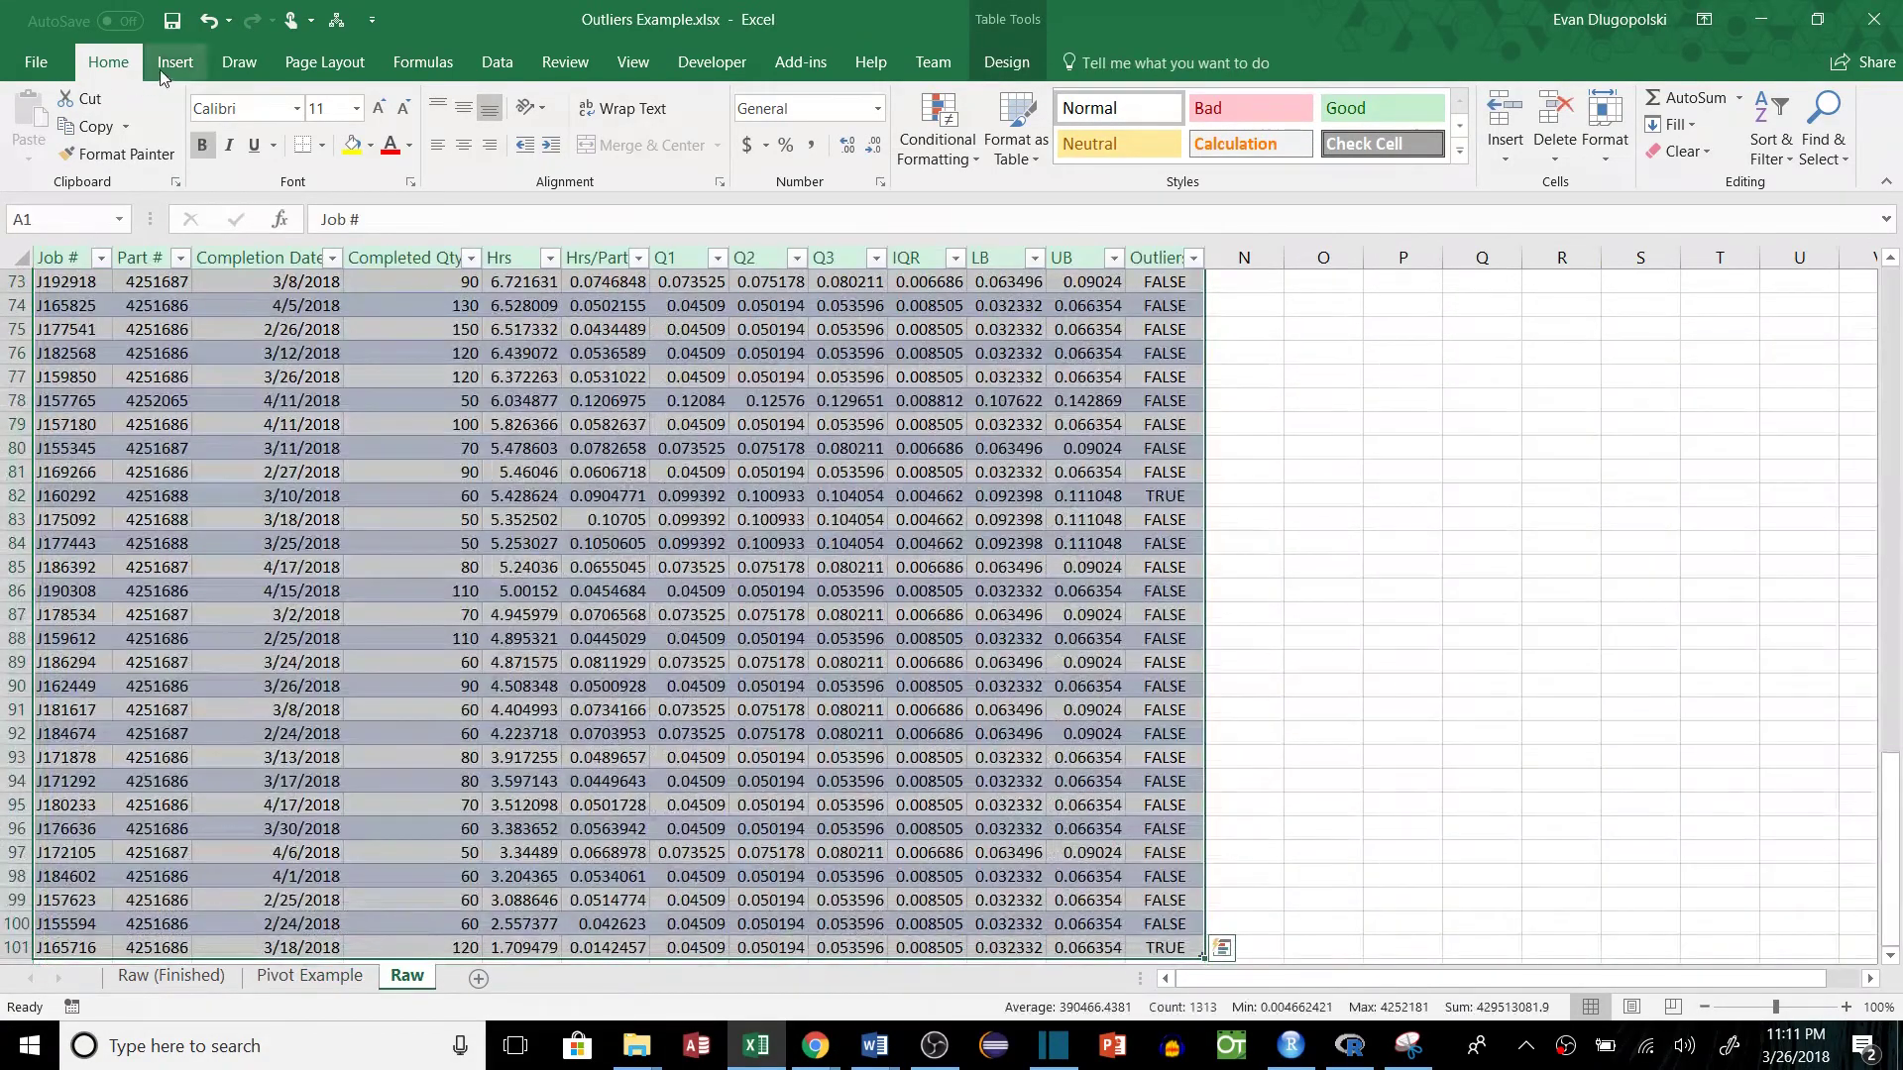
Create a PivotTable on a new sheet with Part # as rows and Hrs/Part as values.
click(171, 63)
click(40, 123)
click(1371, 627)
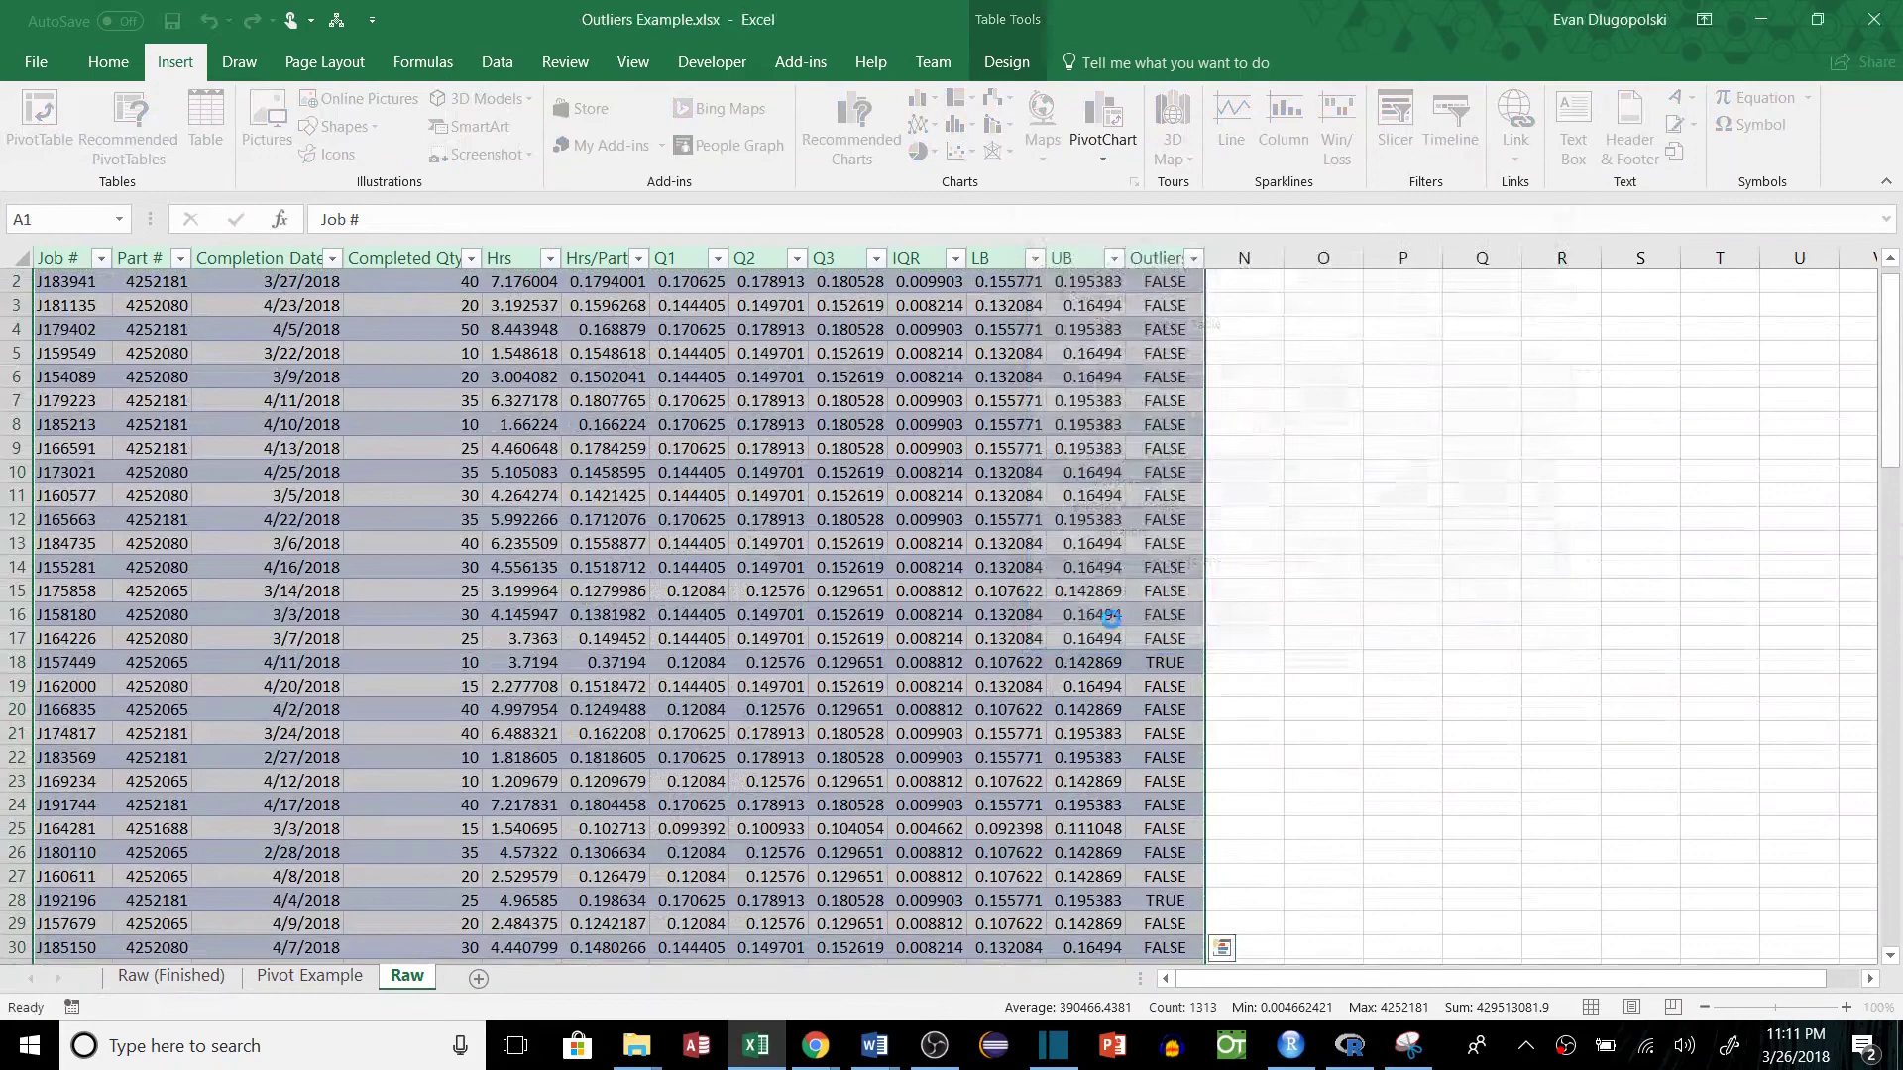
drag(1726, 436, 1714, 877)
scroll(1880, 474, down, 1)
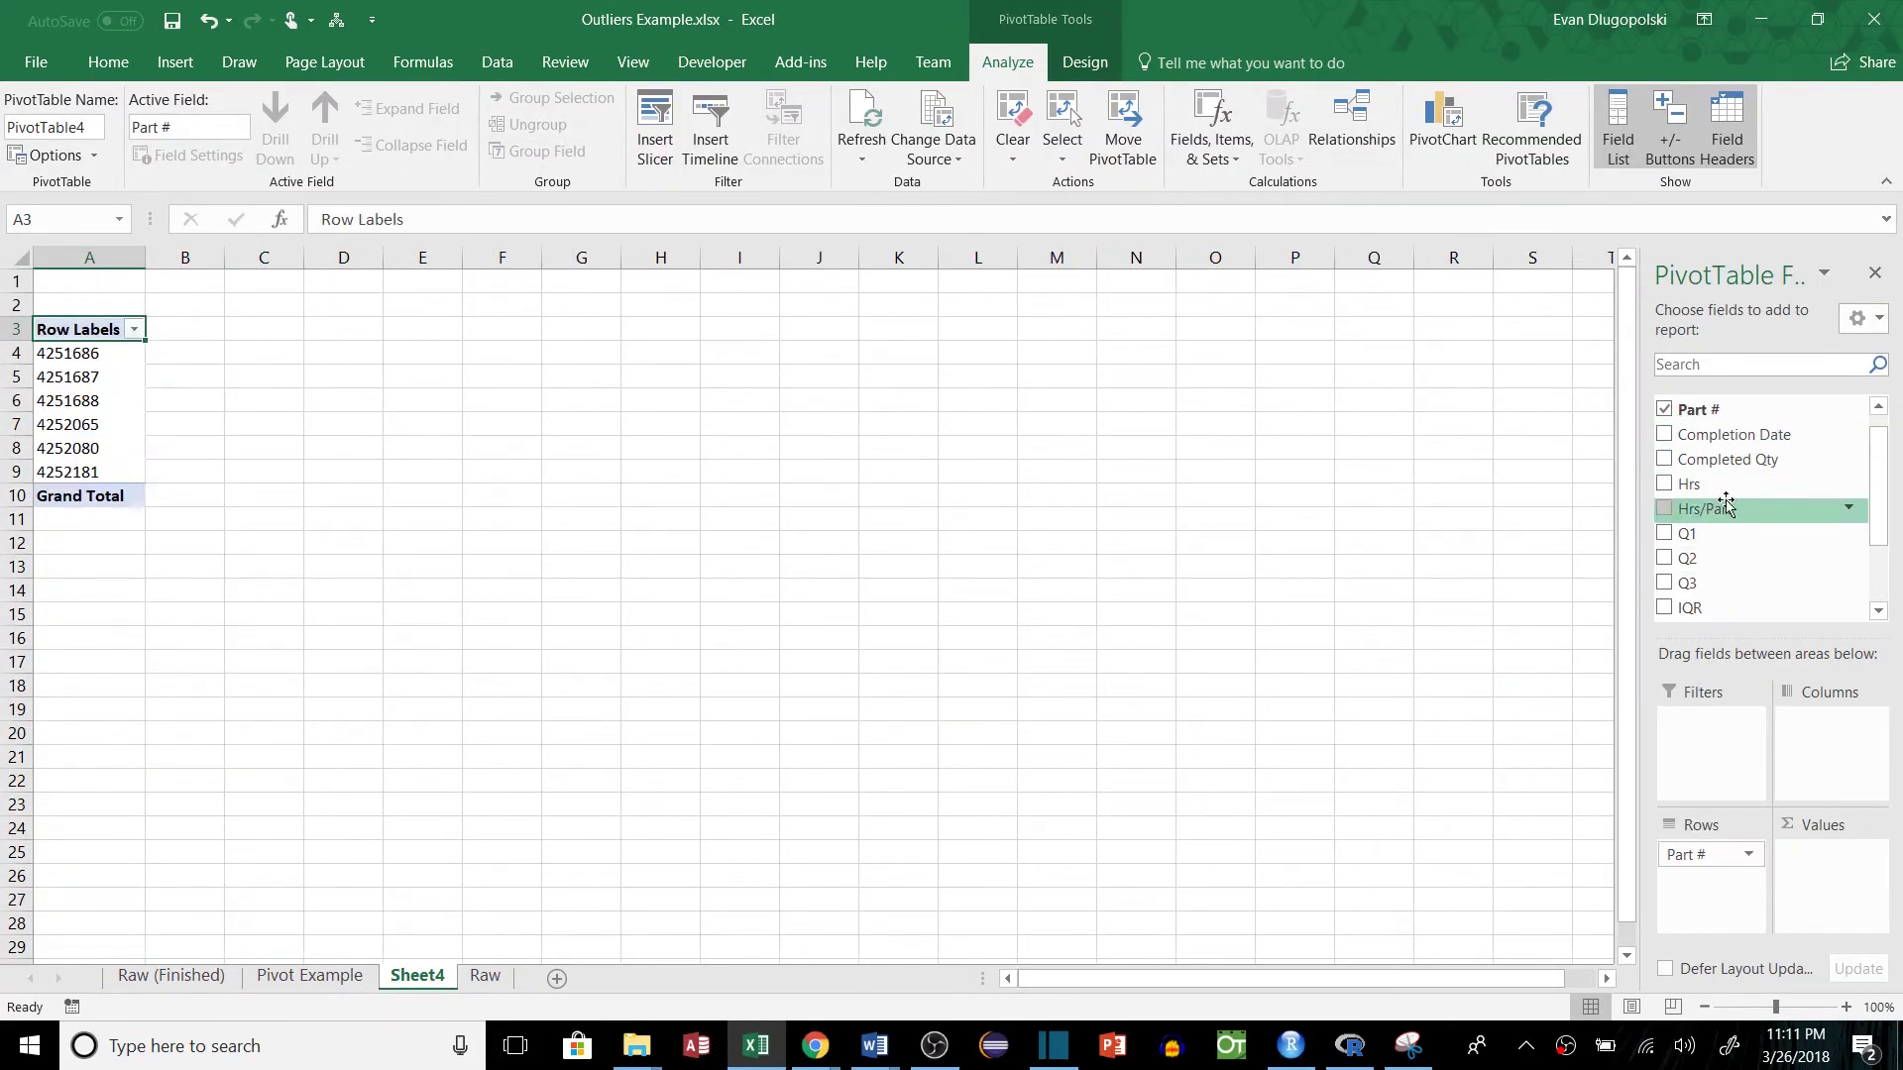
drag(1705, 508, 1828, 858)
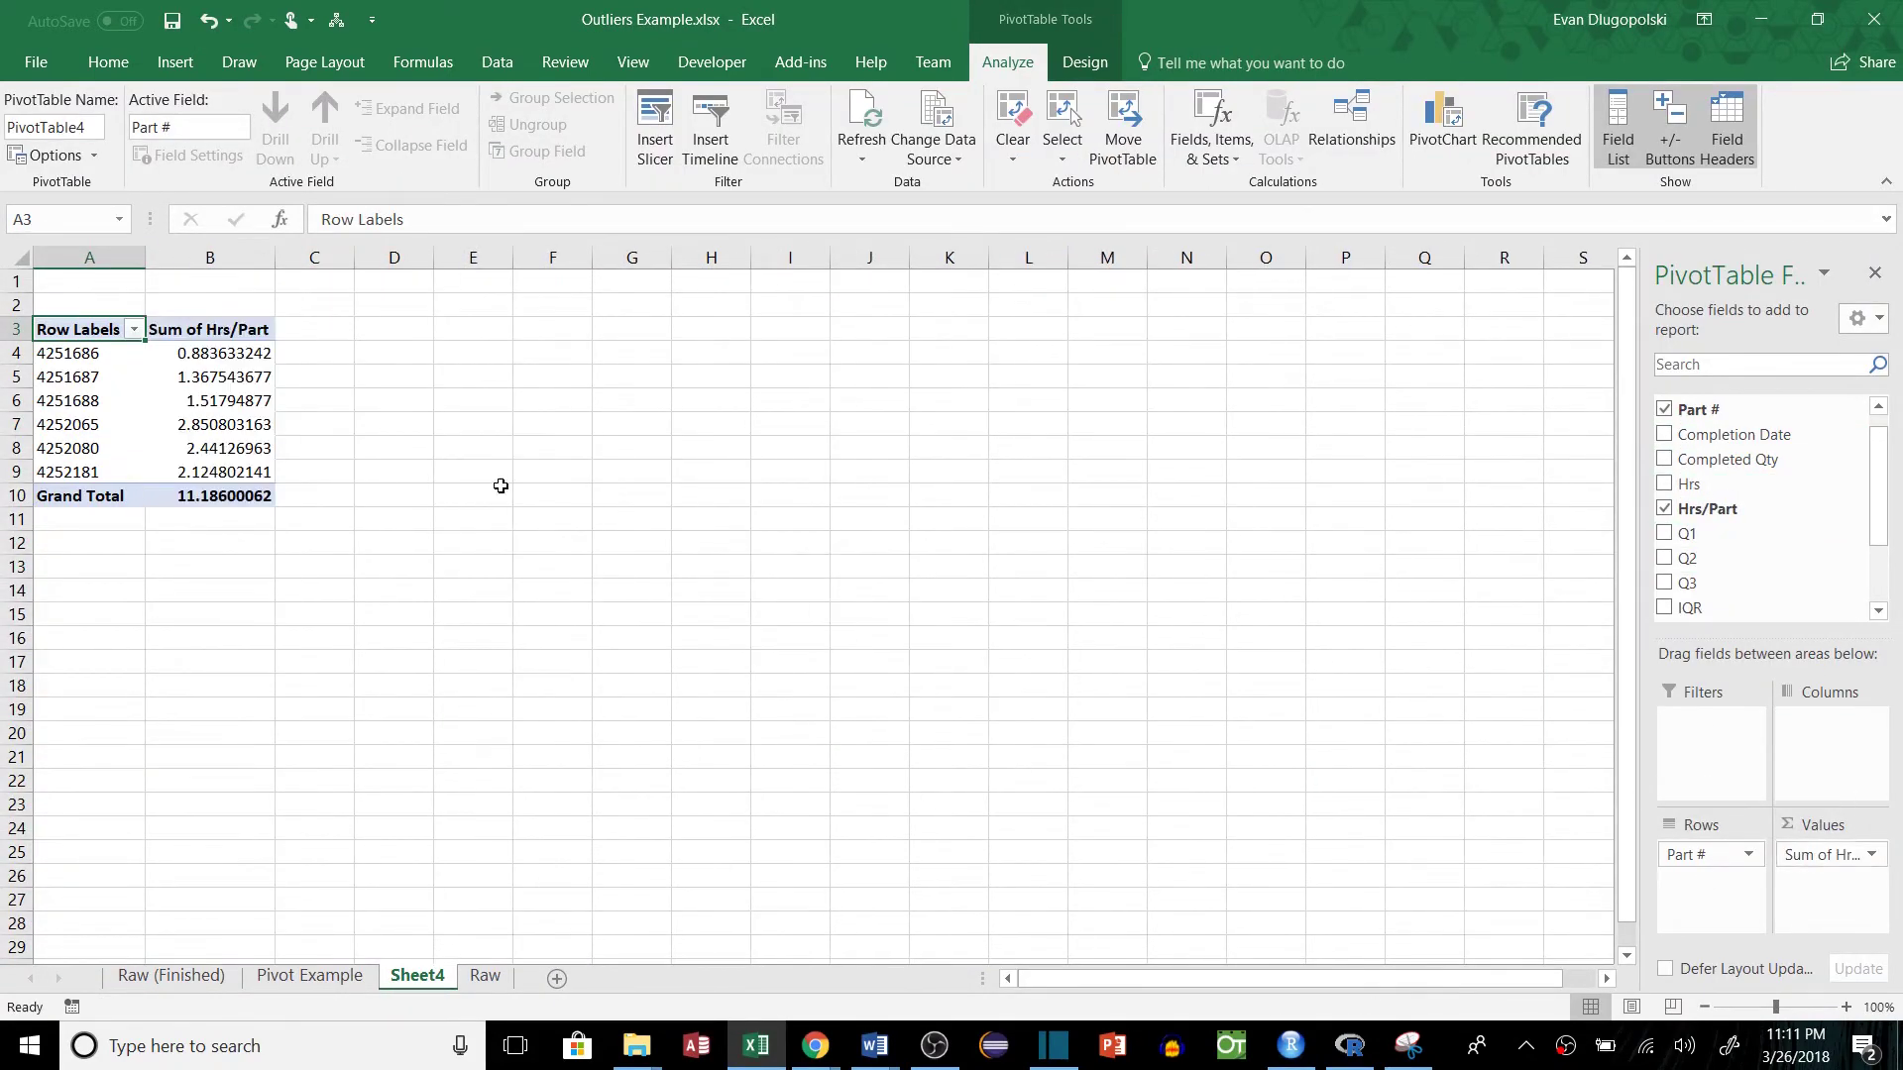
Summarize Hrs/Part by Average and rename its header to 'Mean Hrs/Part'.
click(1846, 854)
click(1704, 833)
click(1092, 490)
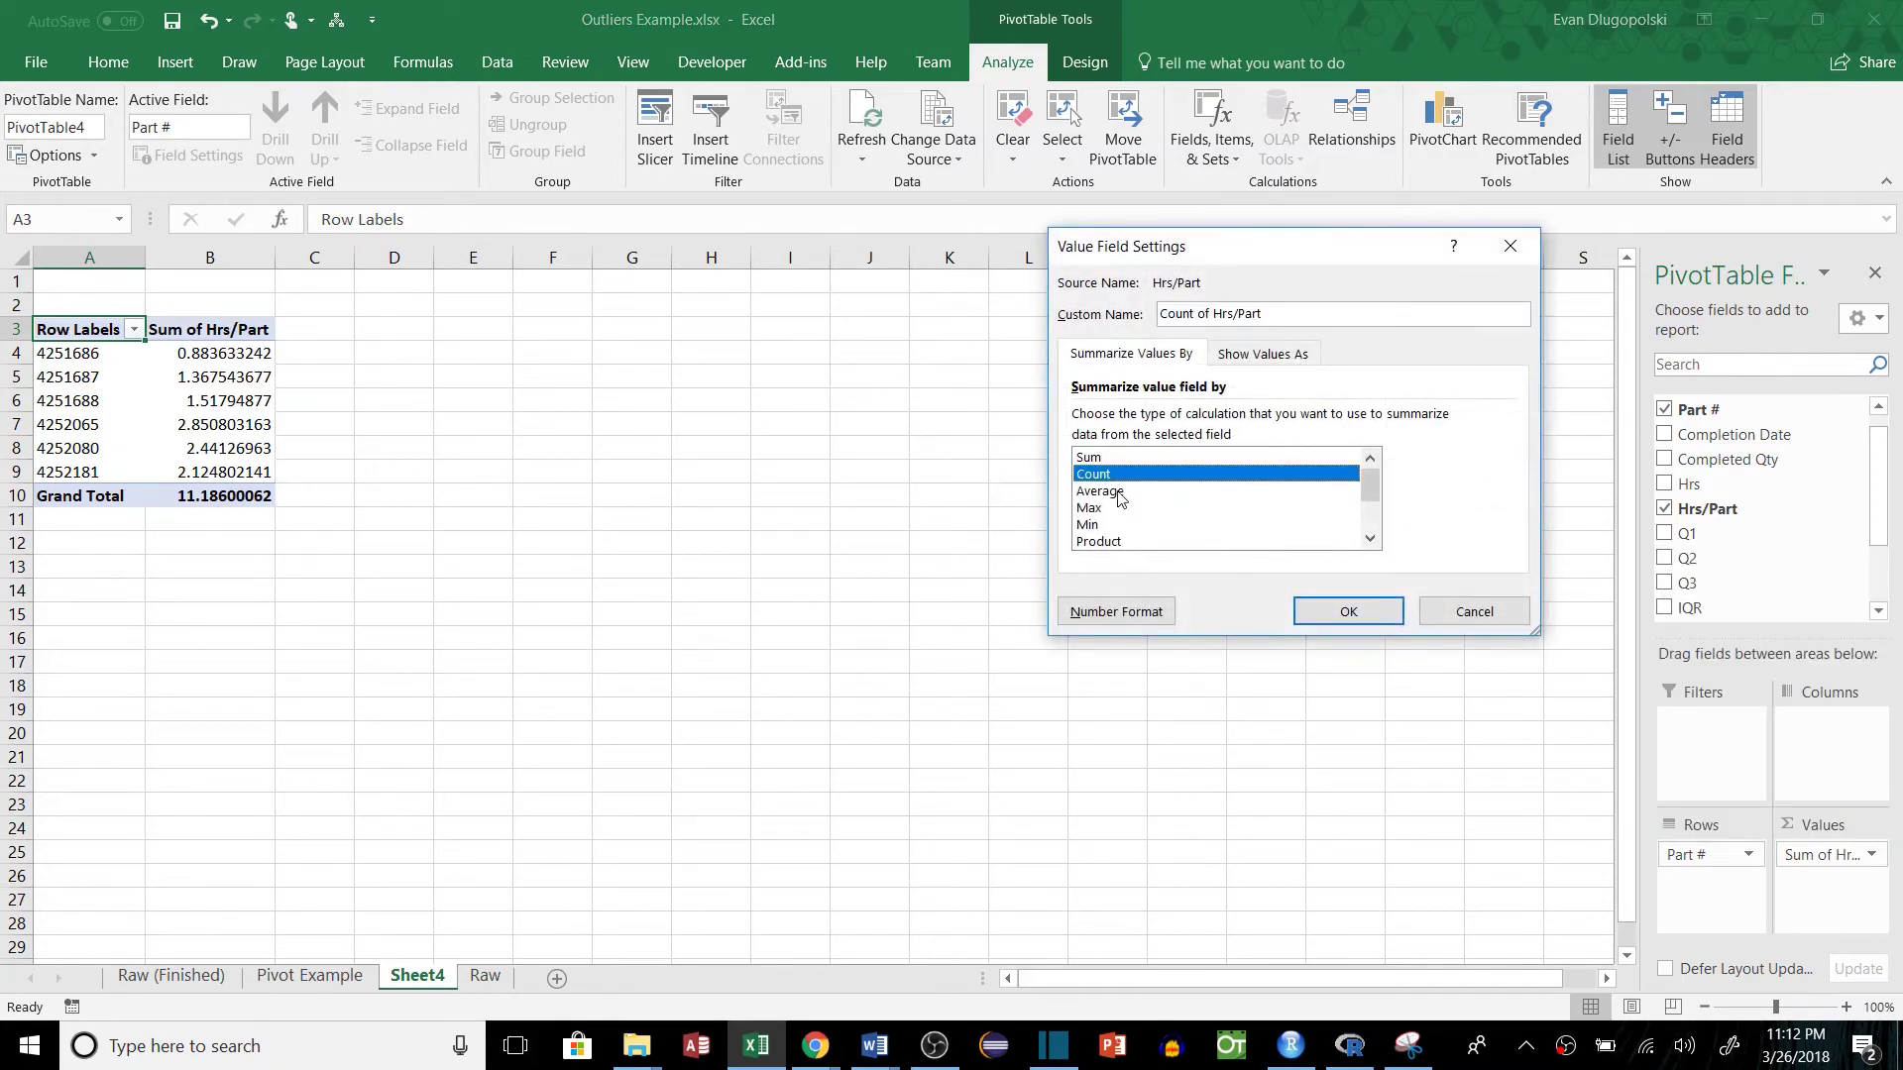
click(1347, 611)
click(343, 424)
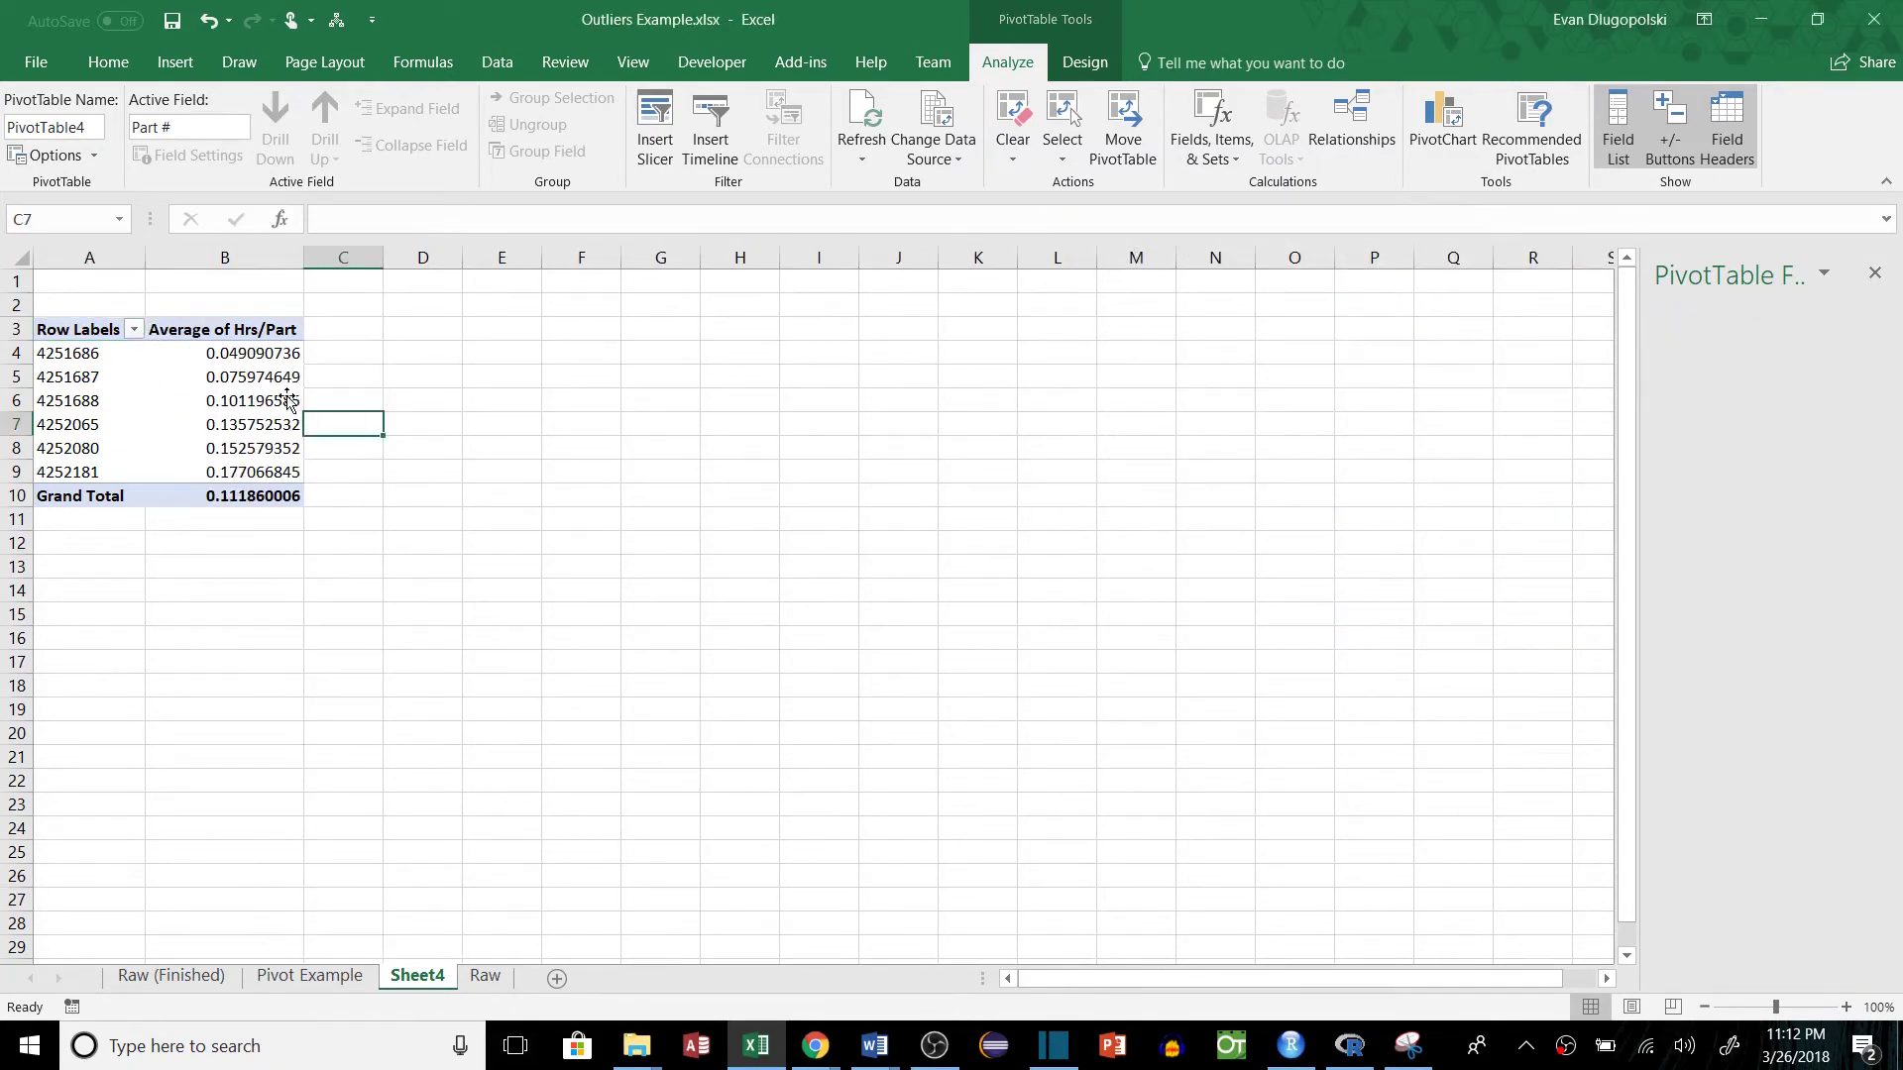
click(254, 355)
click(246, 333)
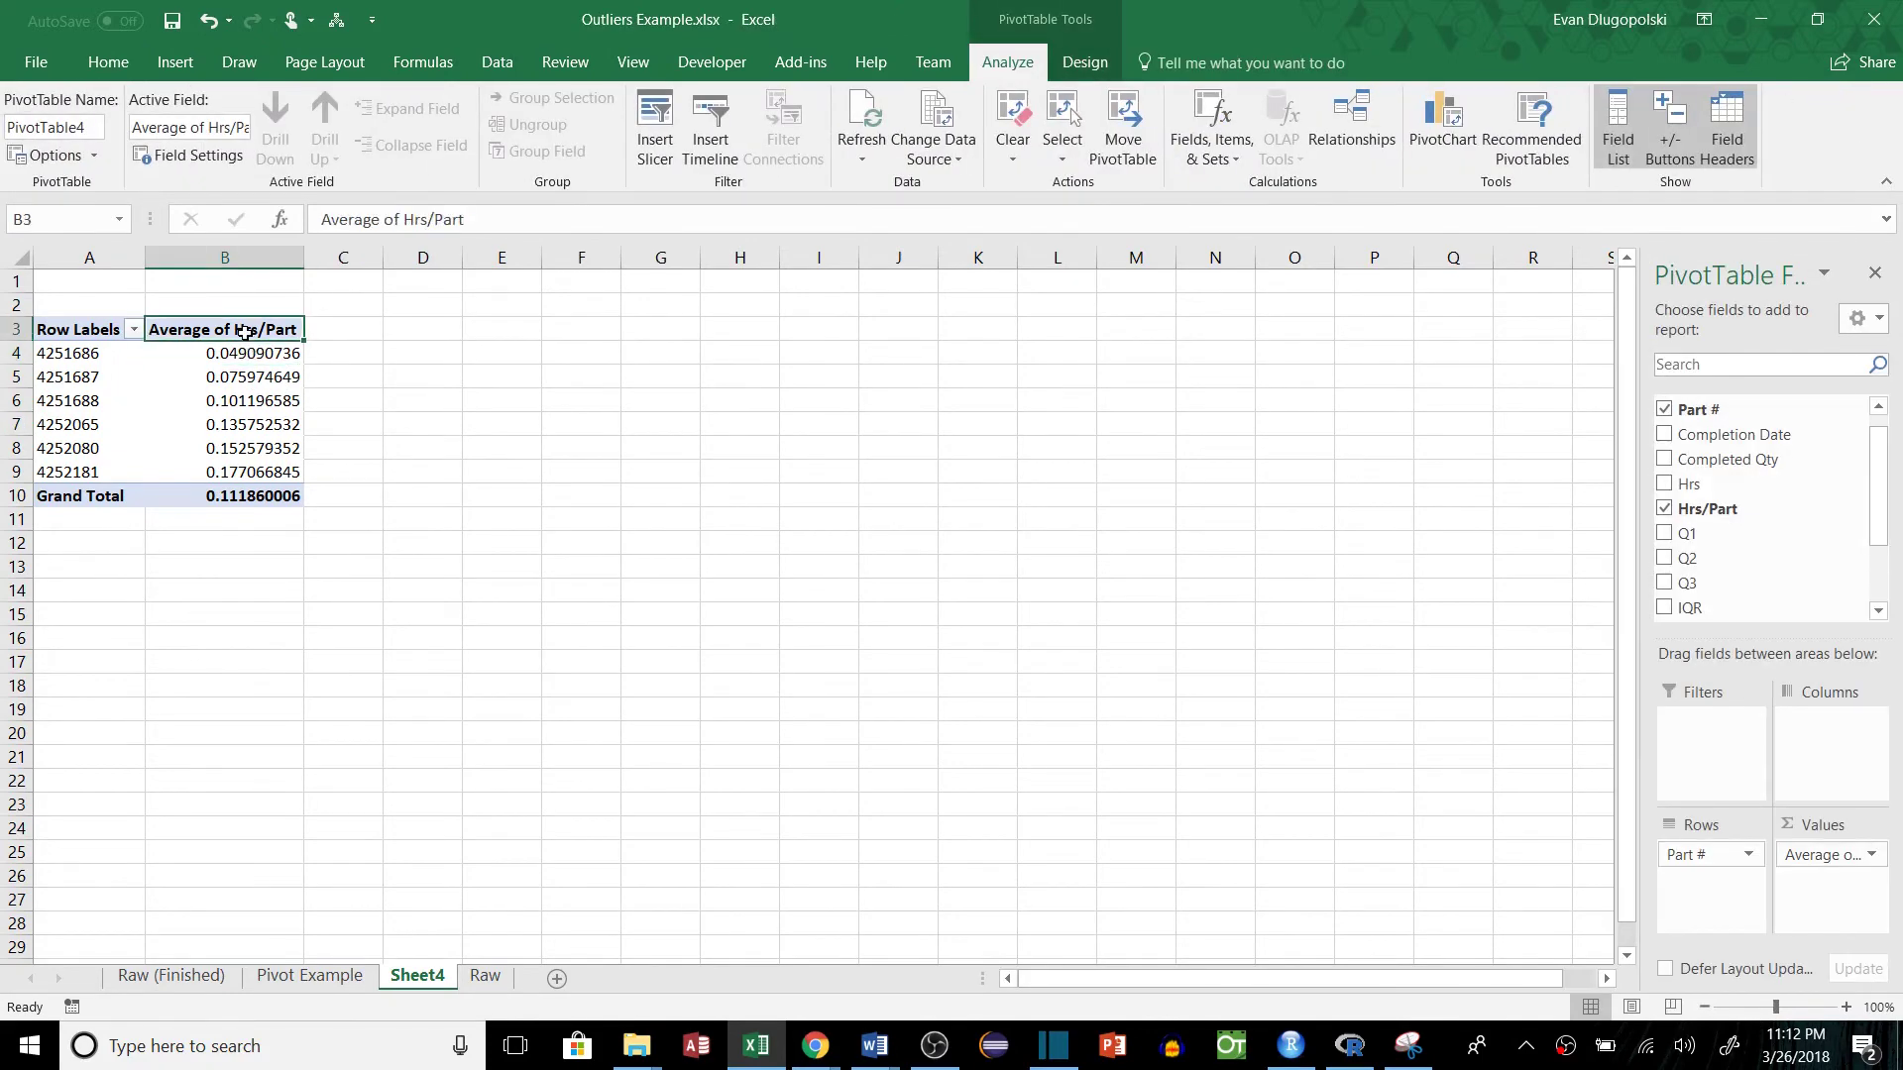
text(Mean Hrs)
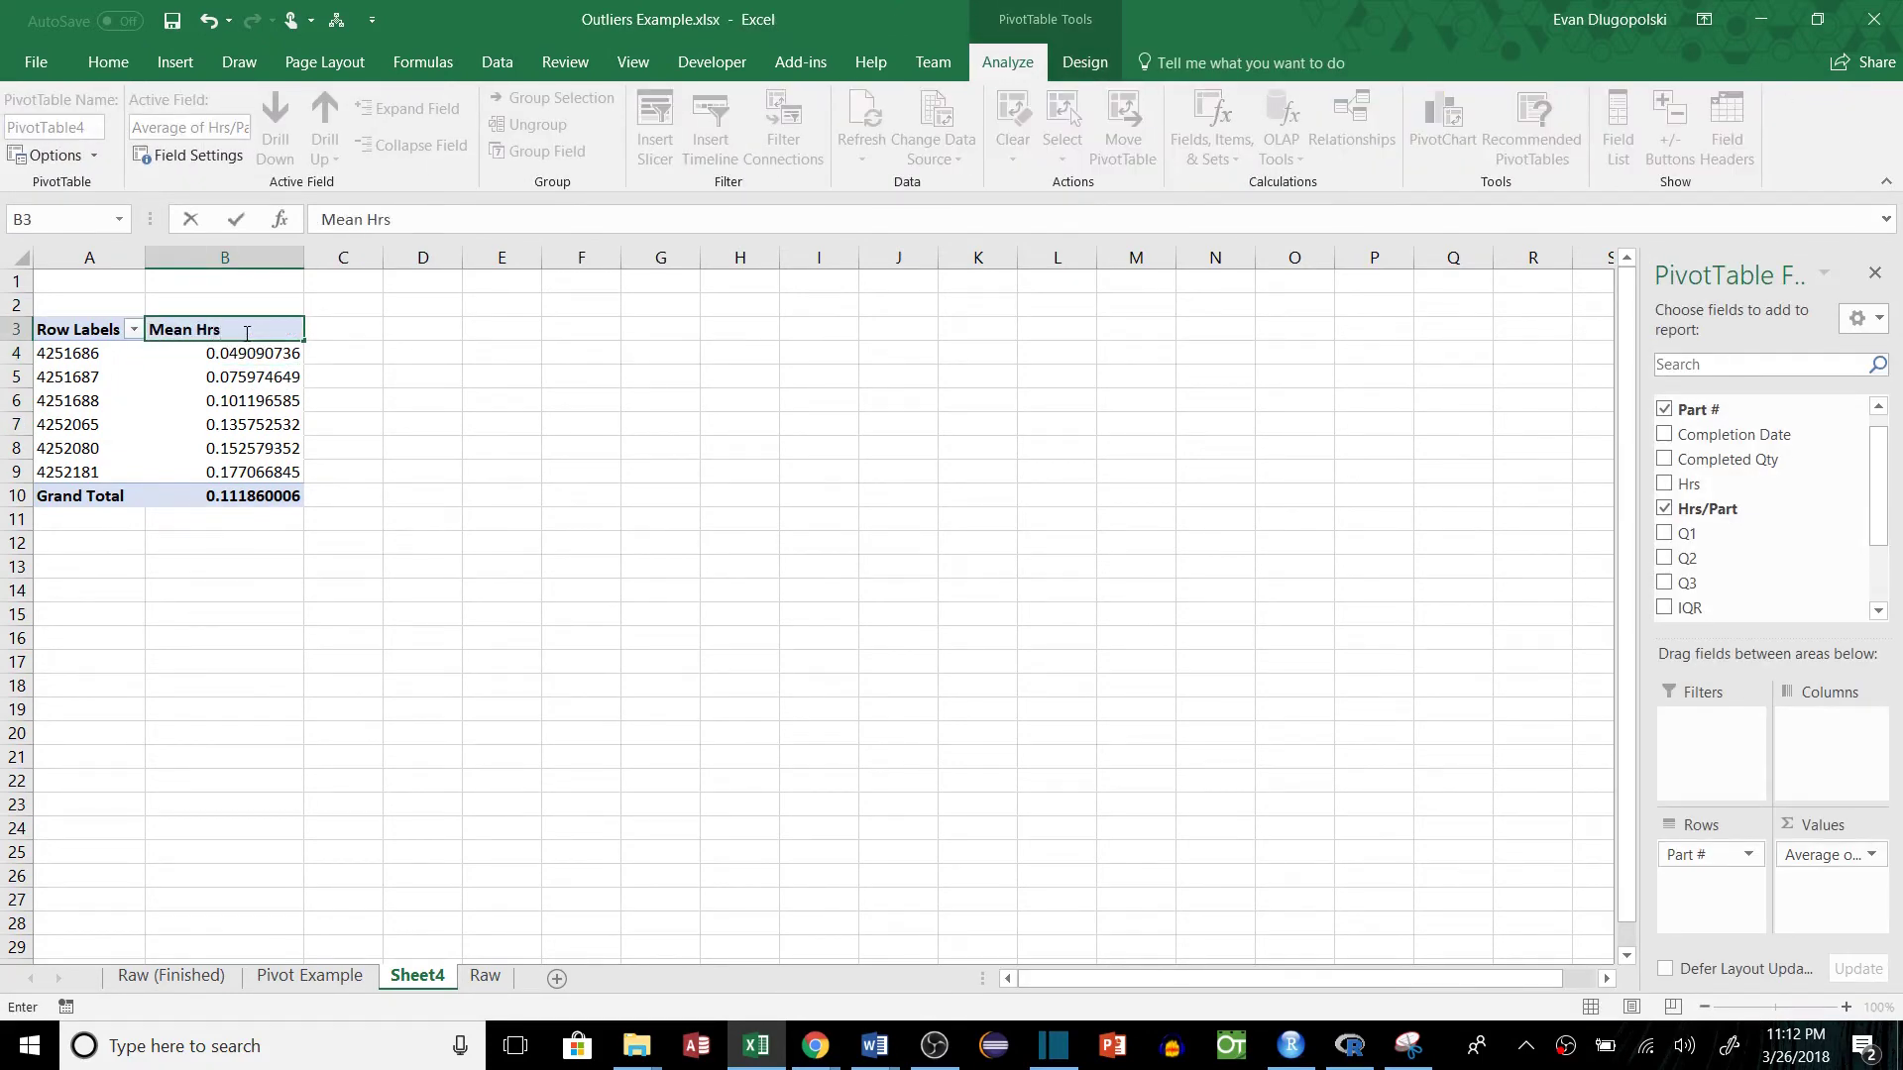
text(/Part)
key(Return)
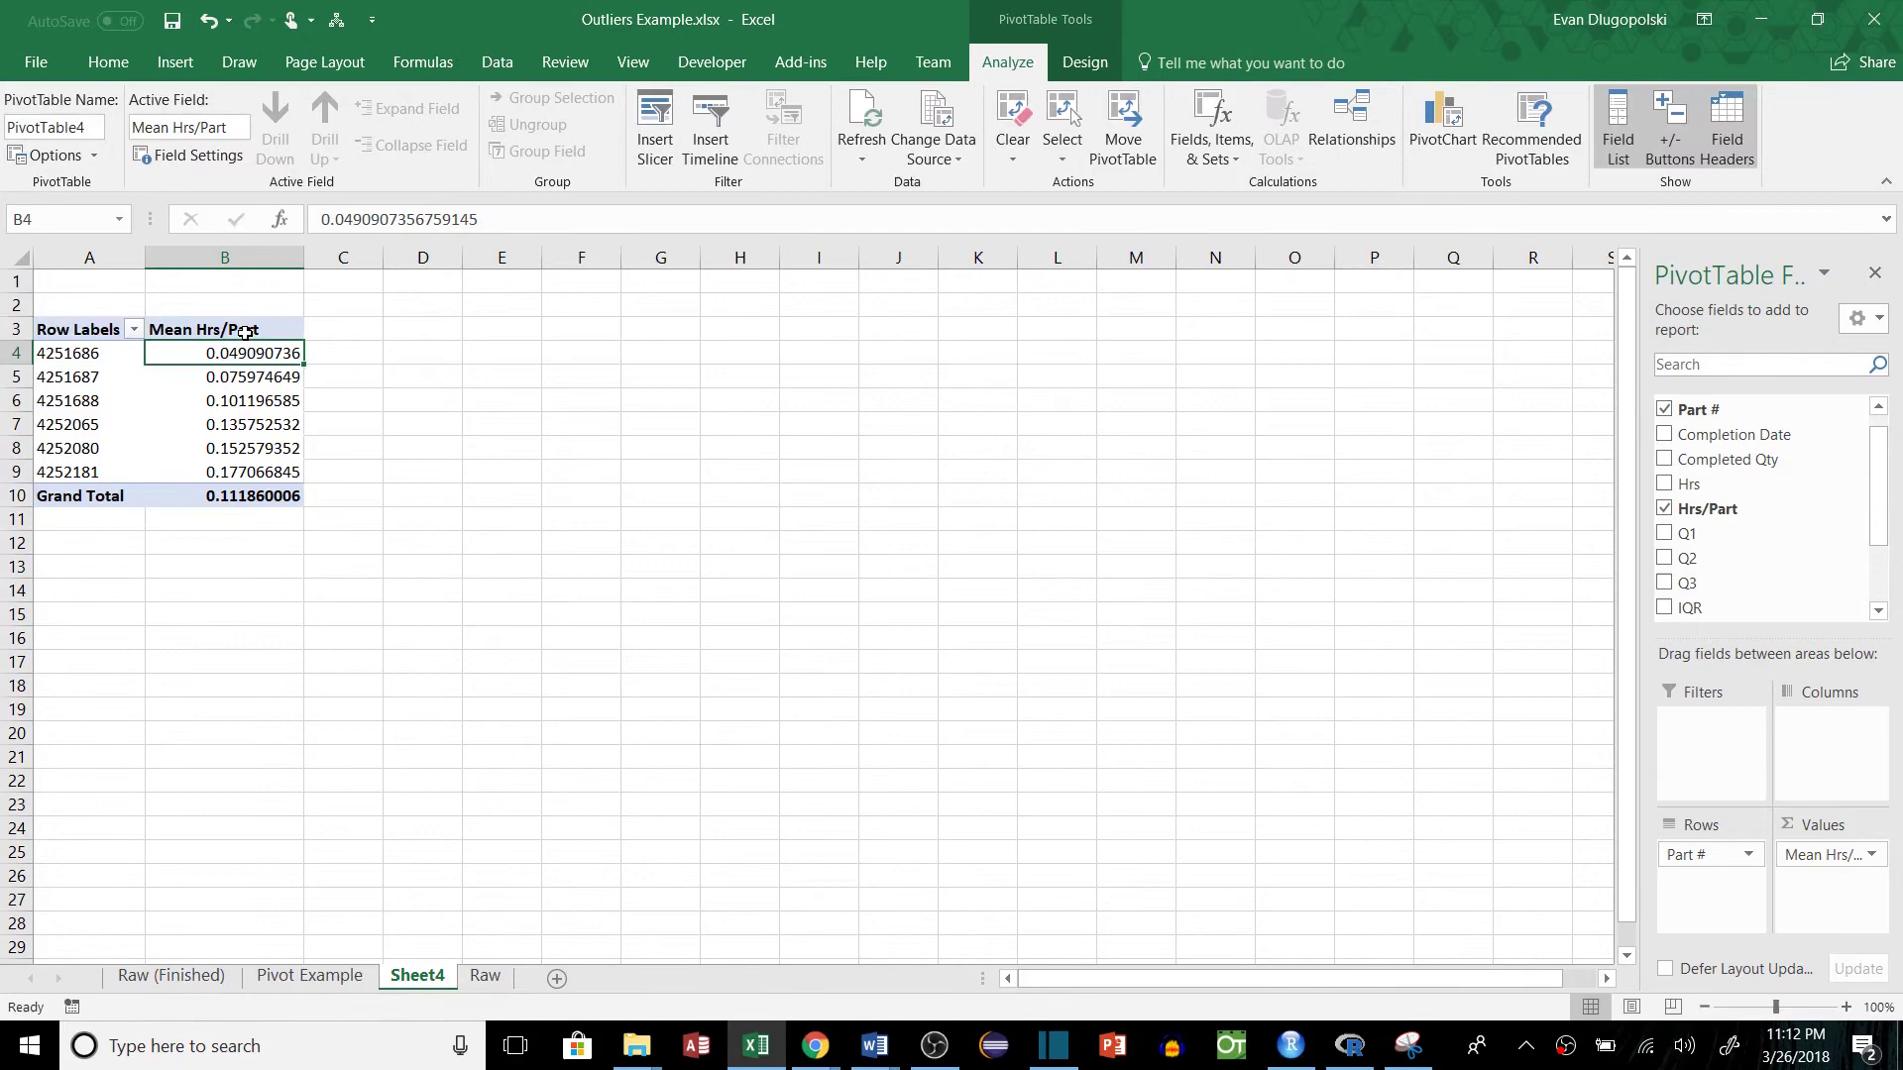
Add an Outliers slicer, size it to its two items beside the pivot, and test it.
click(655, 127)
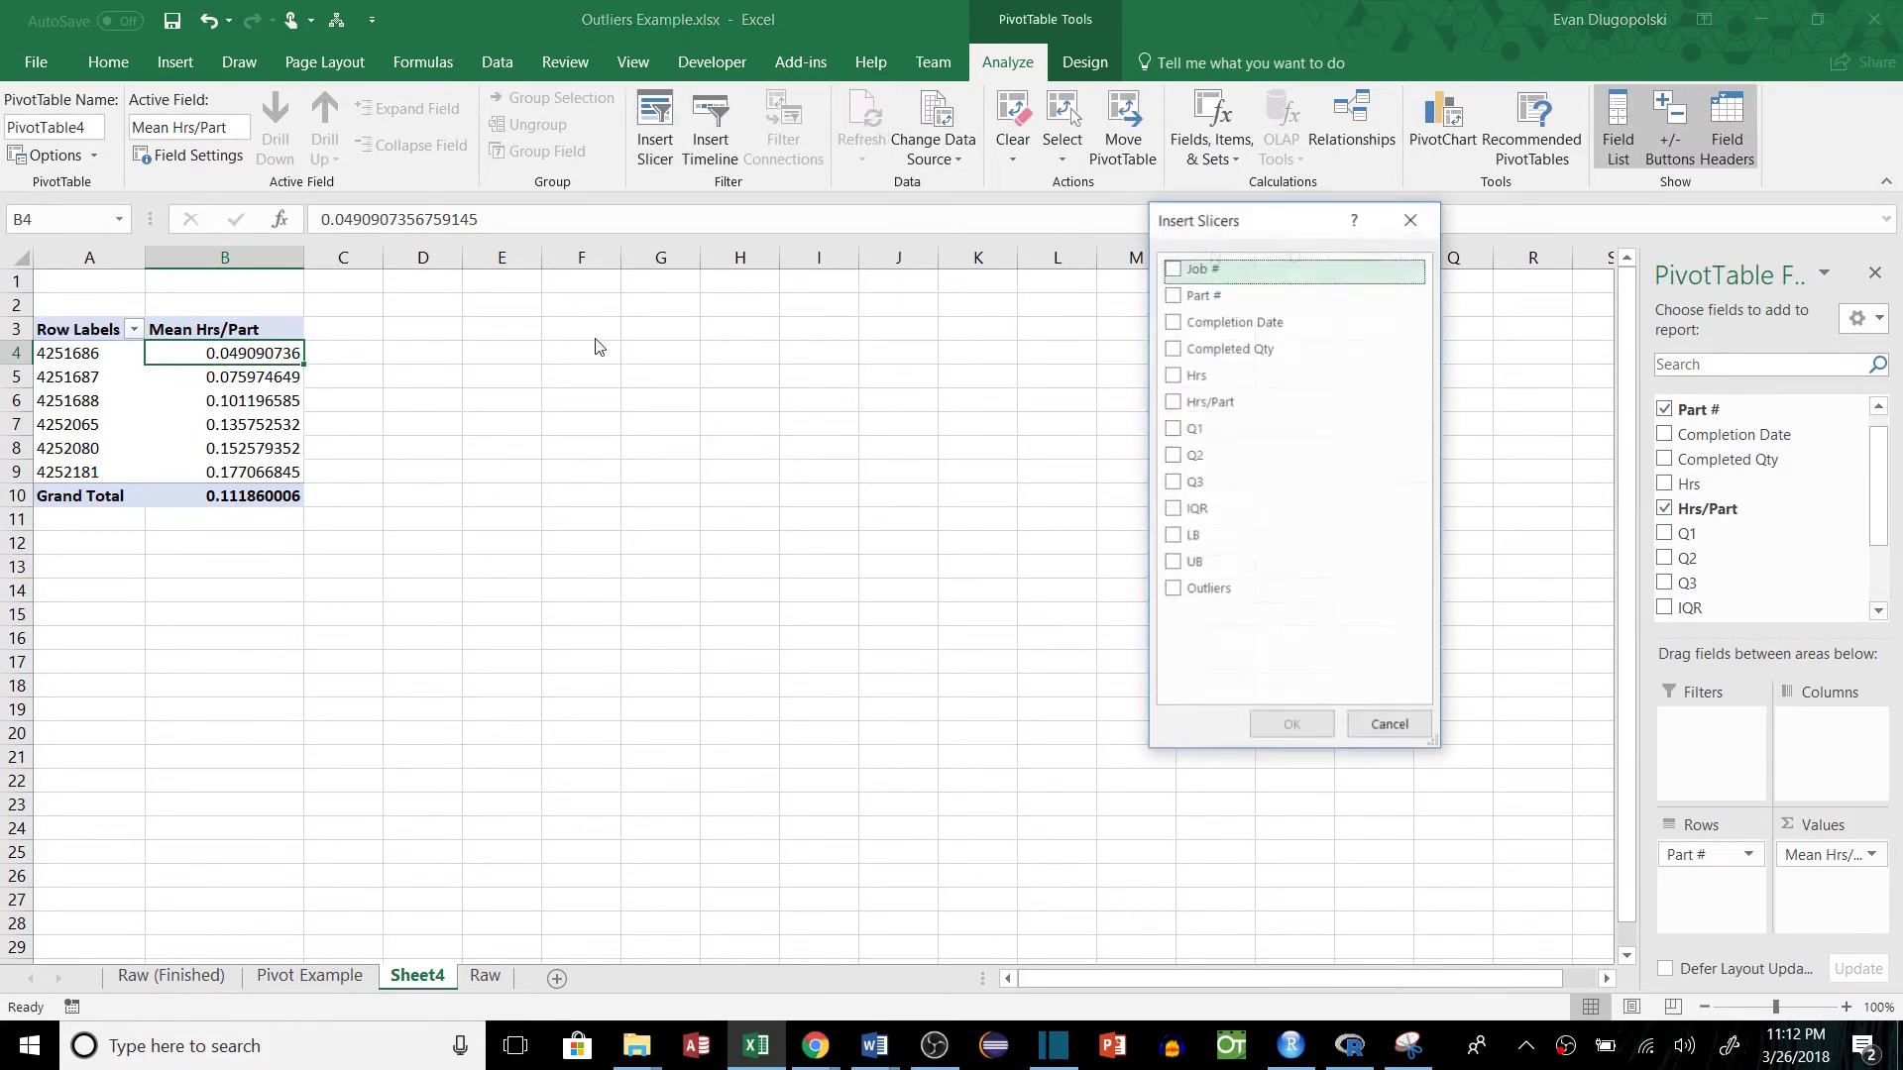
click(1177, 596)
click(1288, 726)
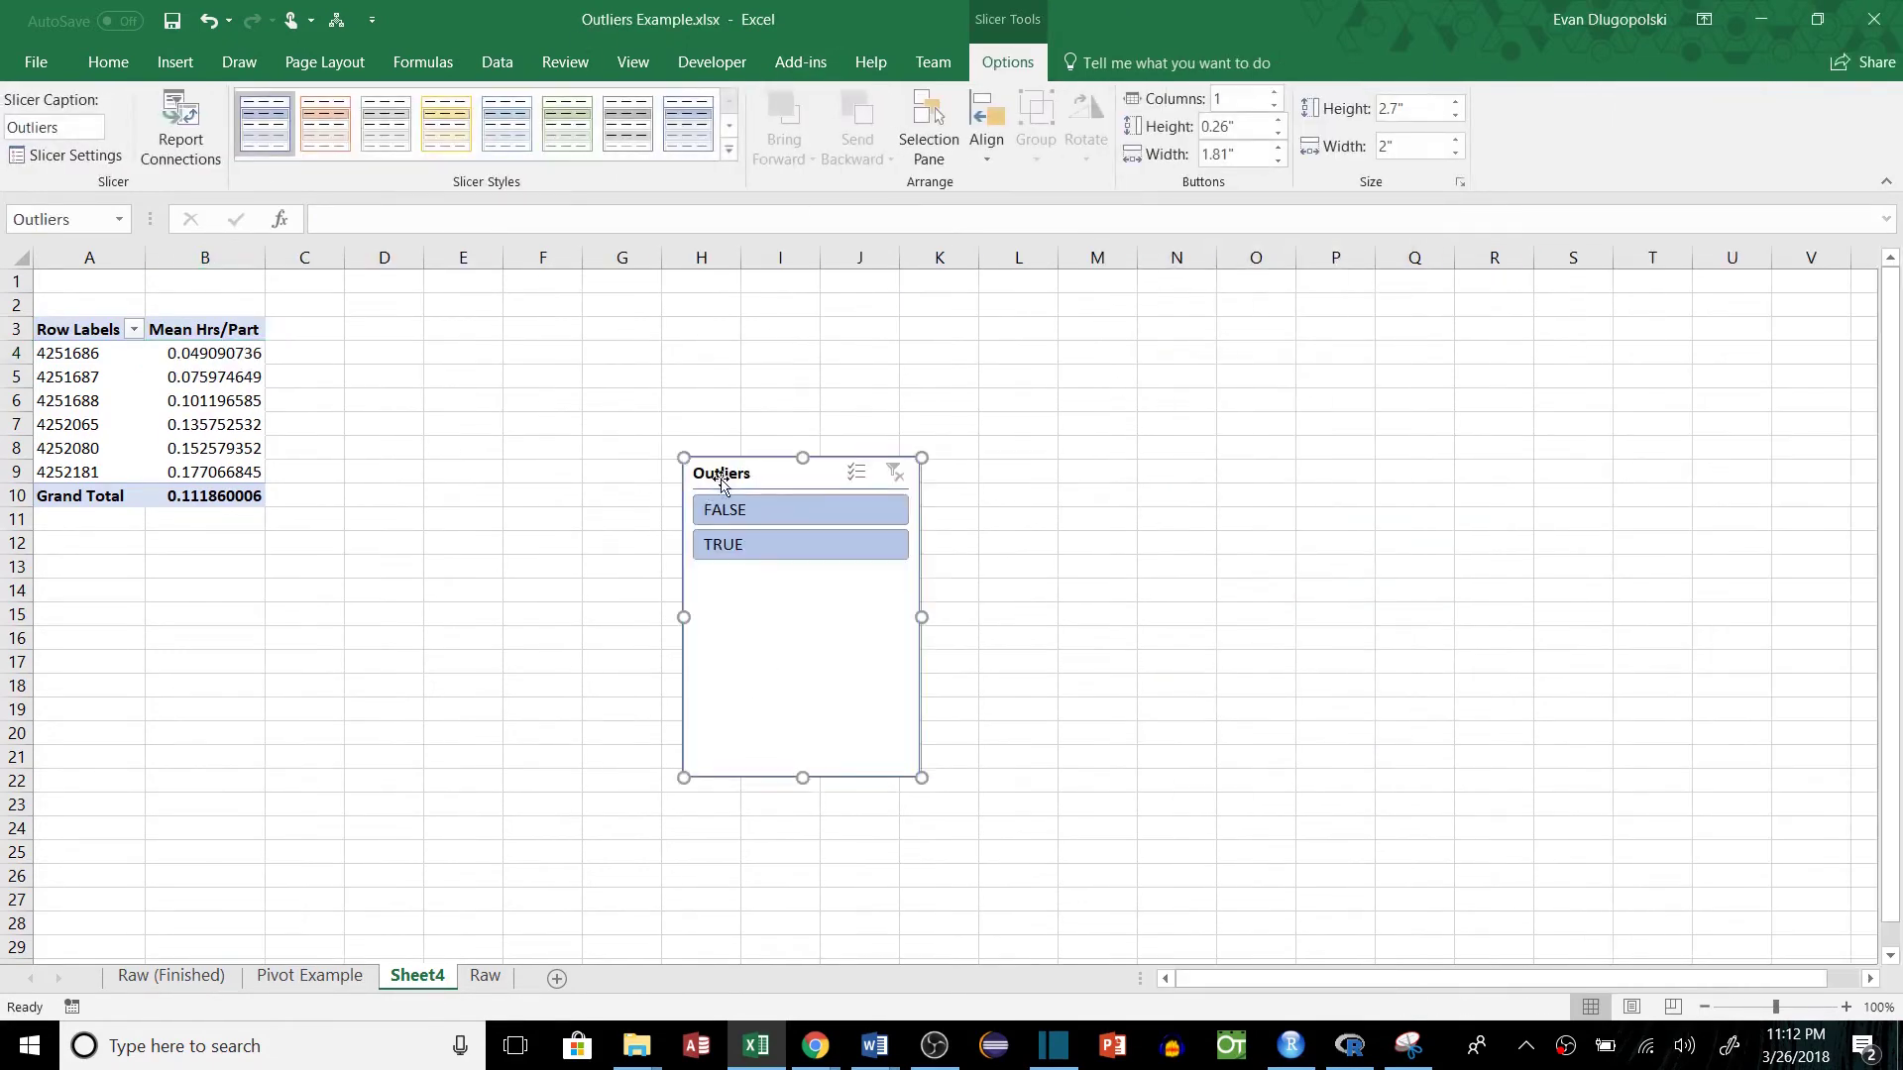
drag(785, 713, 561, 713)
drag(574, 780, 575, 570)
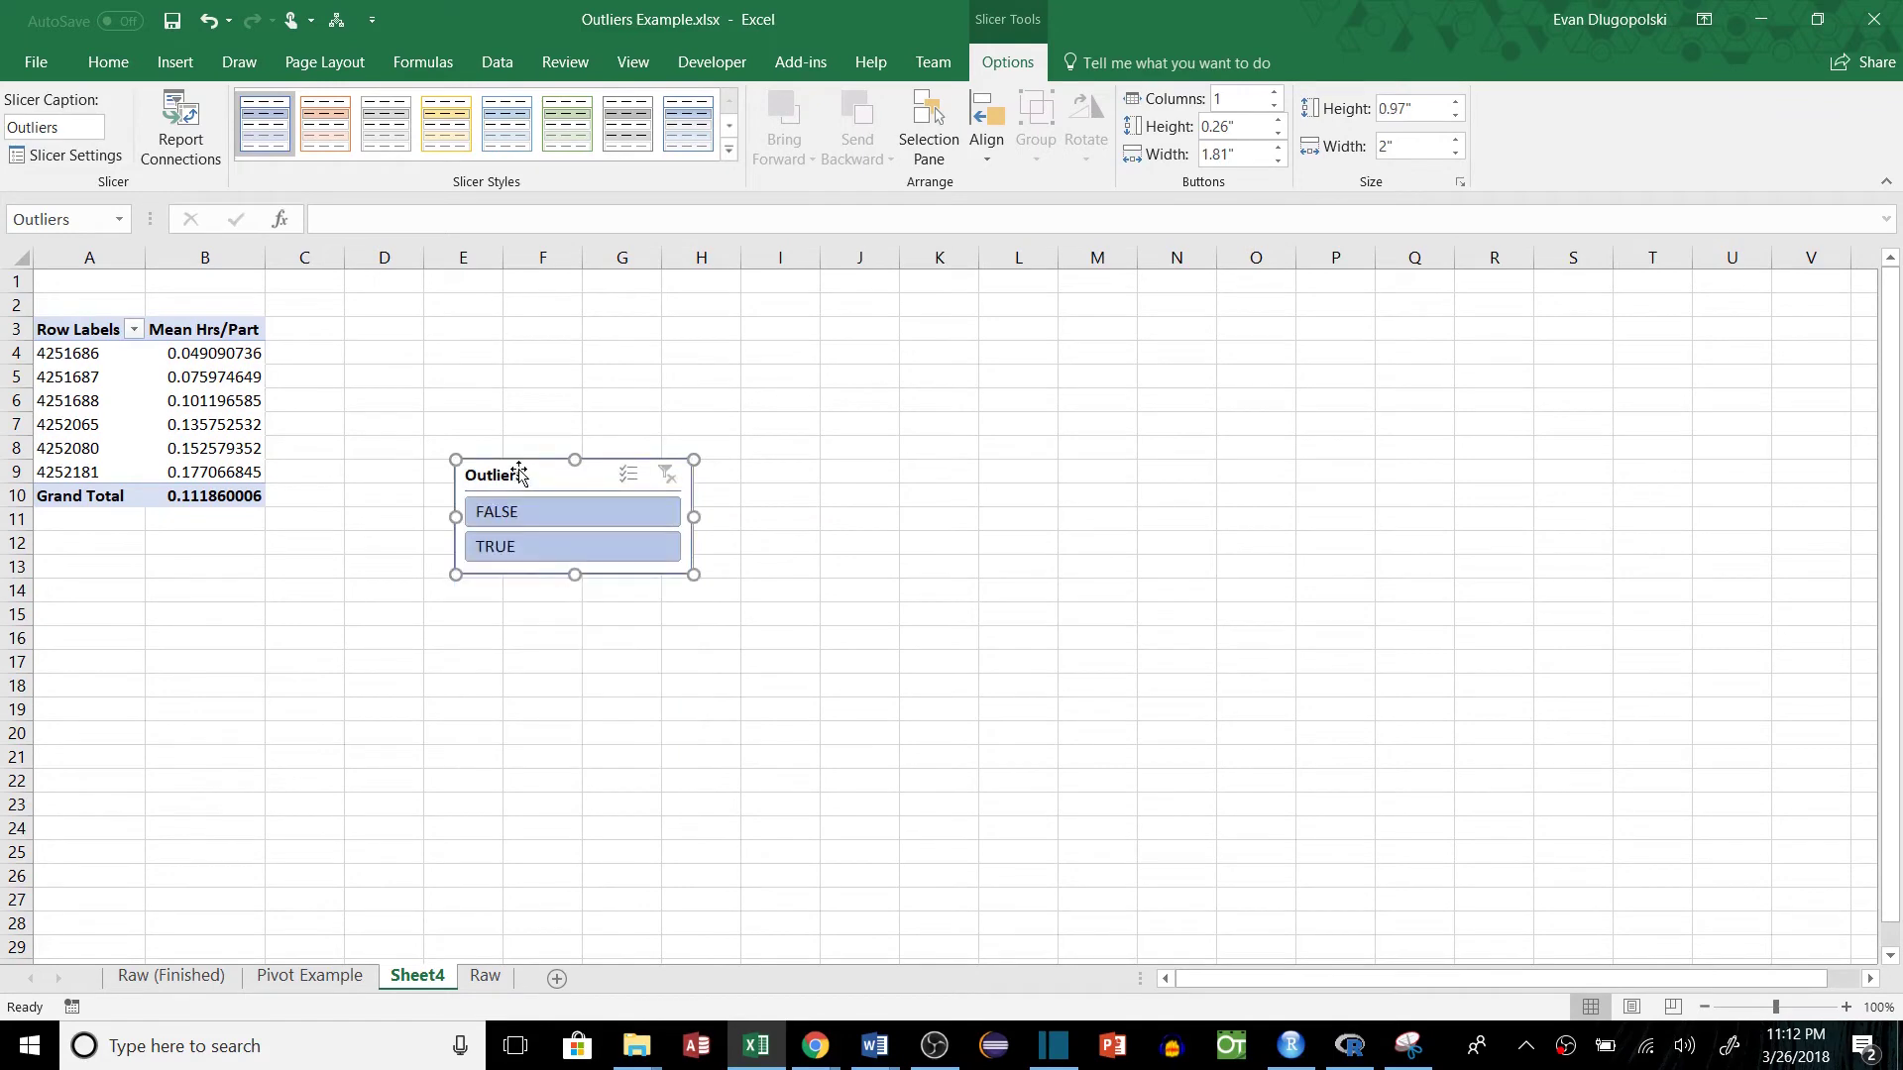
drag(555, 474, 505, 325)
ctrl+click(477, 397)
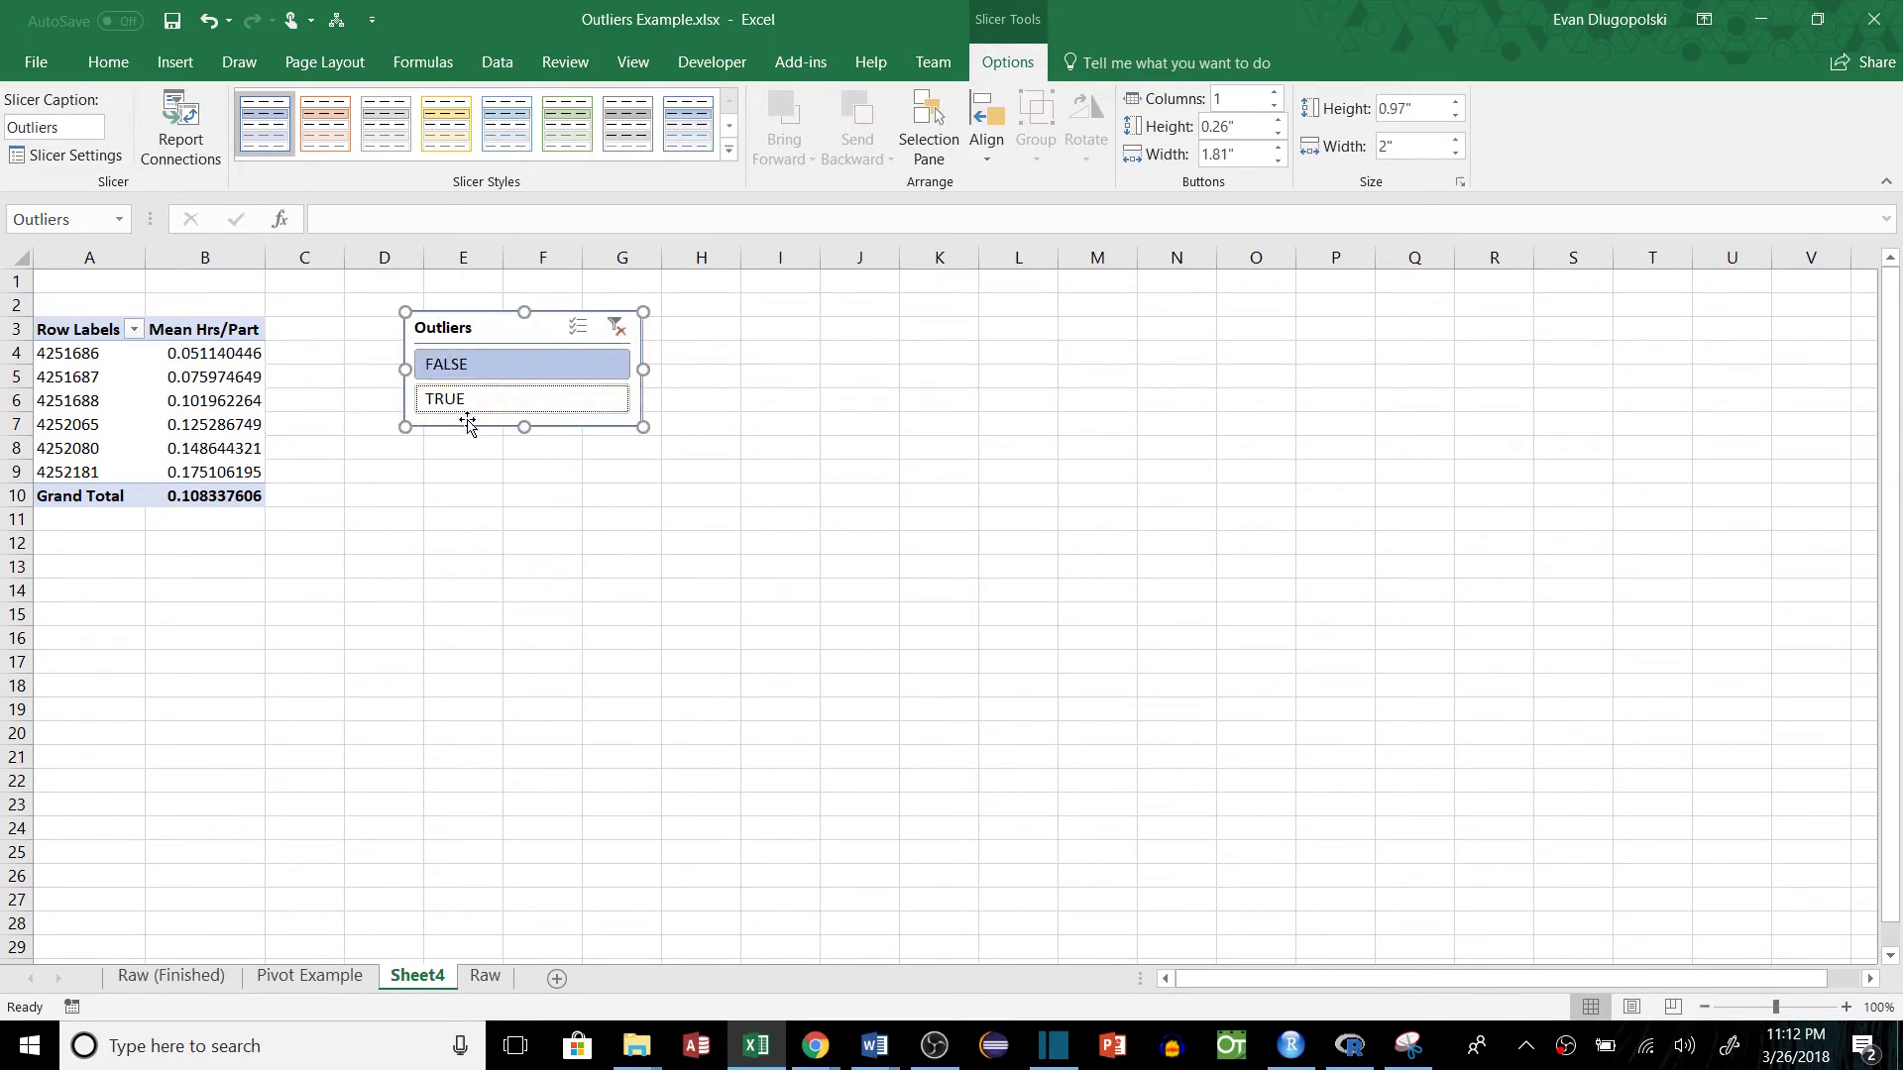
ctrl+click(470, 412)
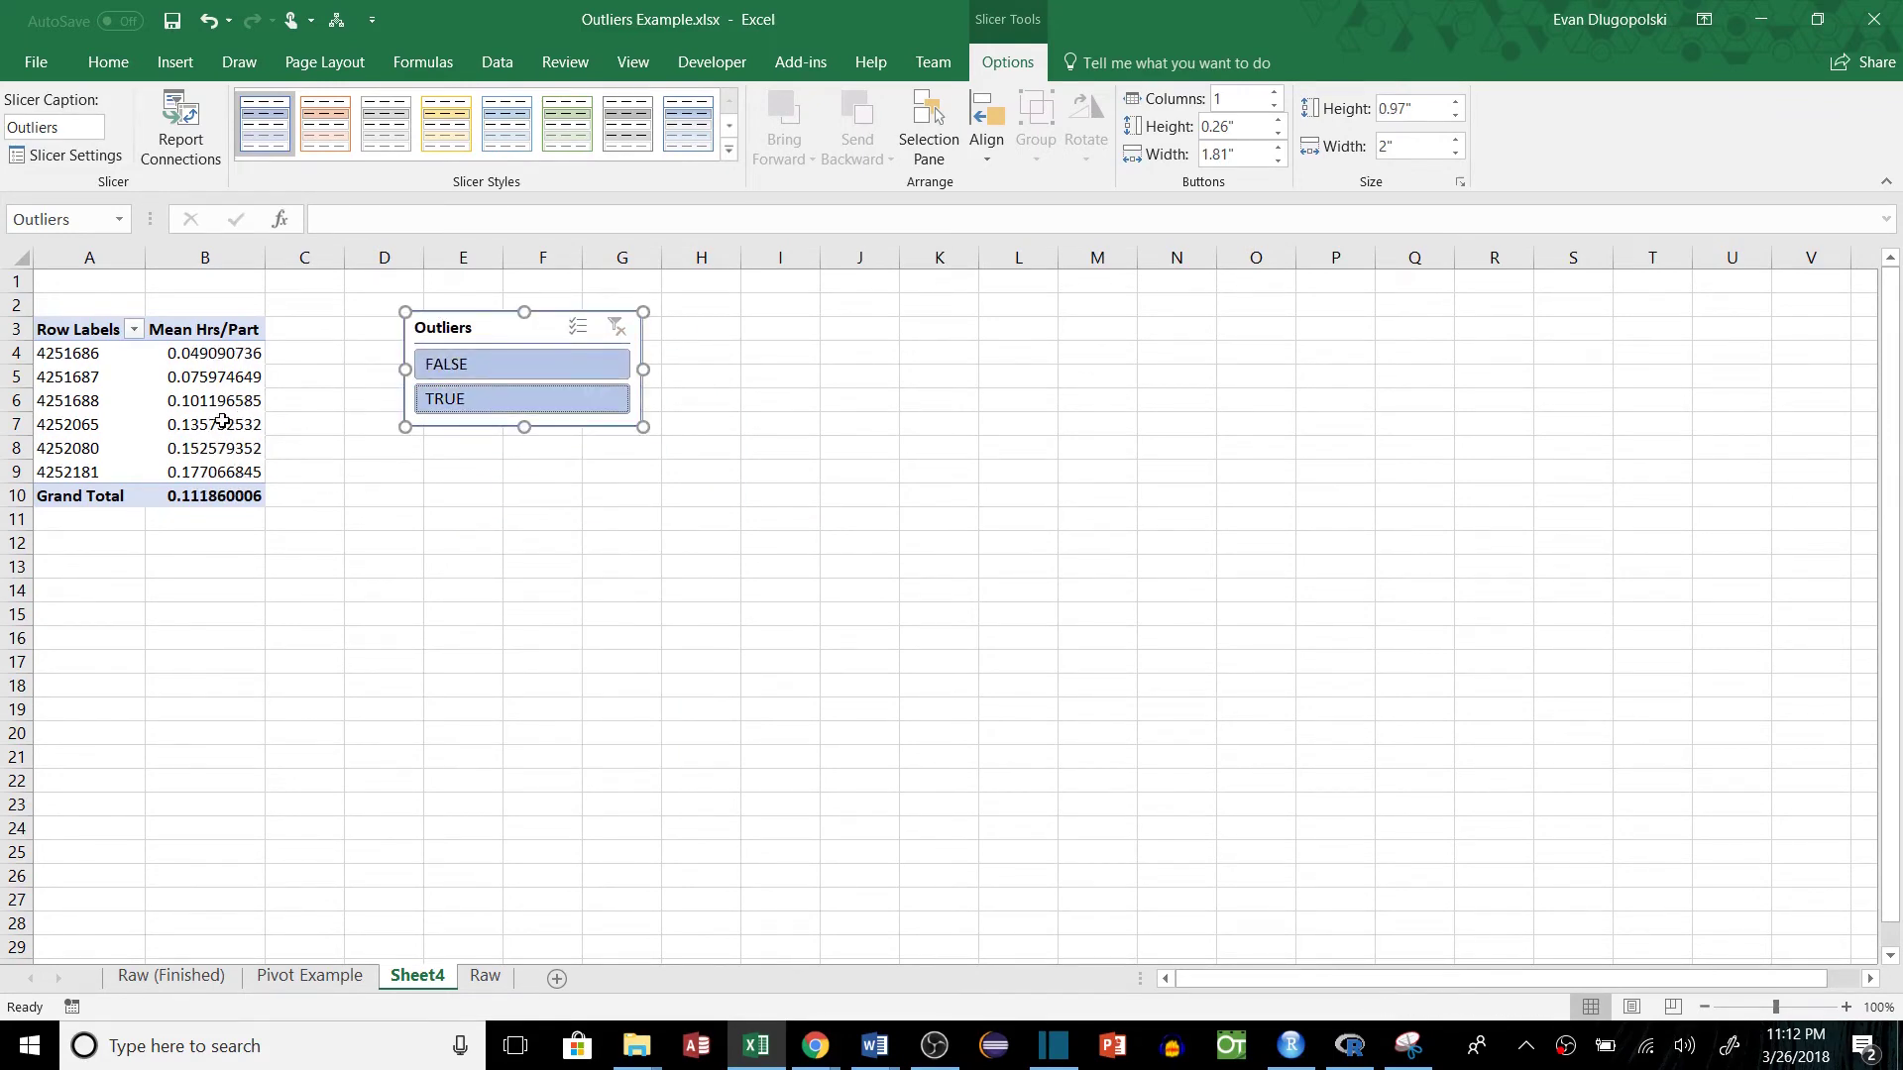
Highlight part 4252065's pivot row (A7:B7) in yellow.
drag(94, 424, 255, 425)
click(351, 145)
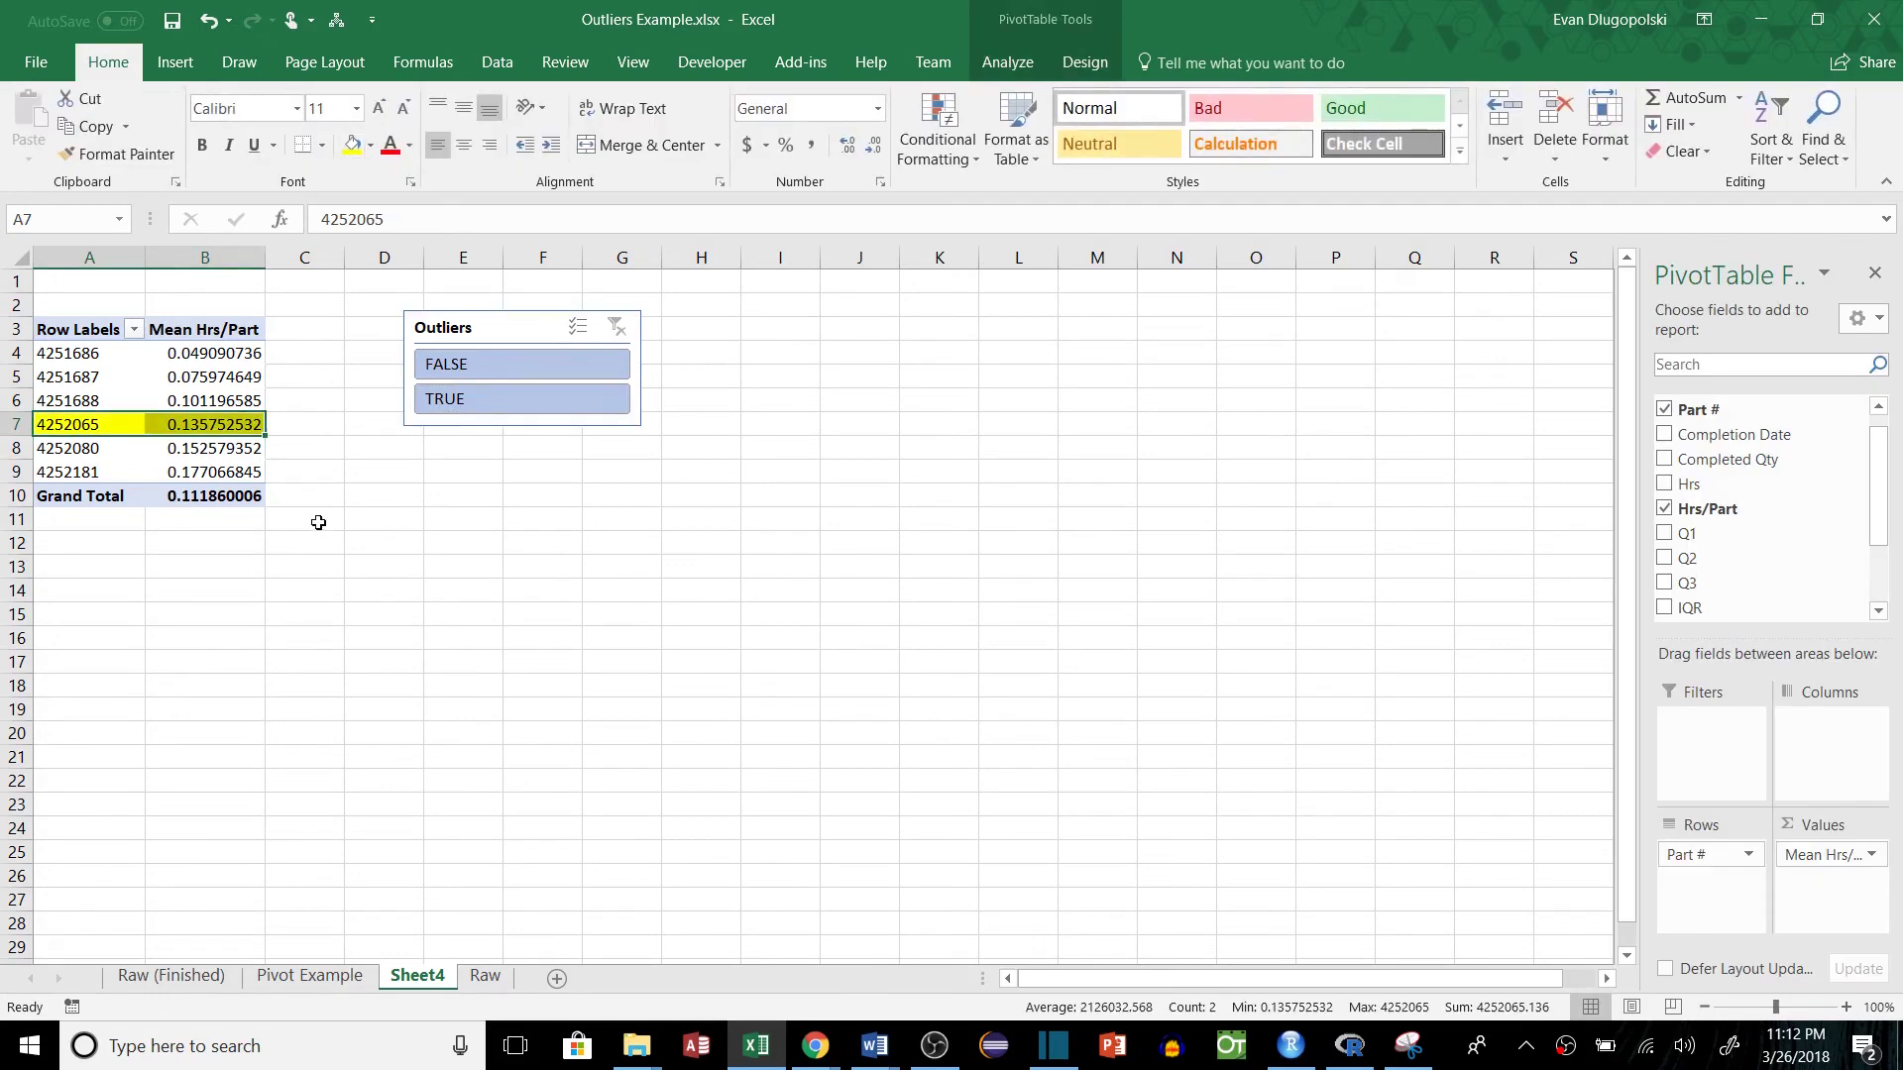
click(313, 519)
Toggle the Outliers slicer to compare part means with and without outlier rows.
ctrl+click(460, 403)
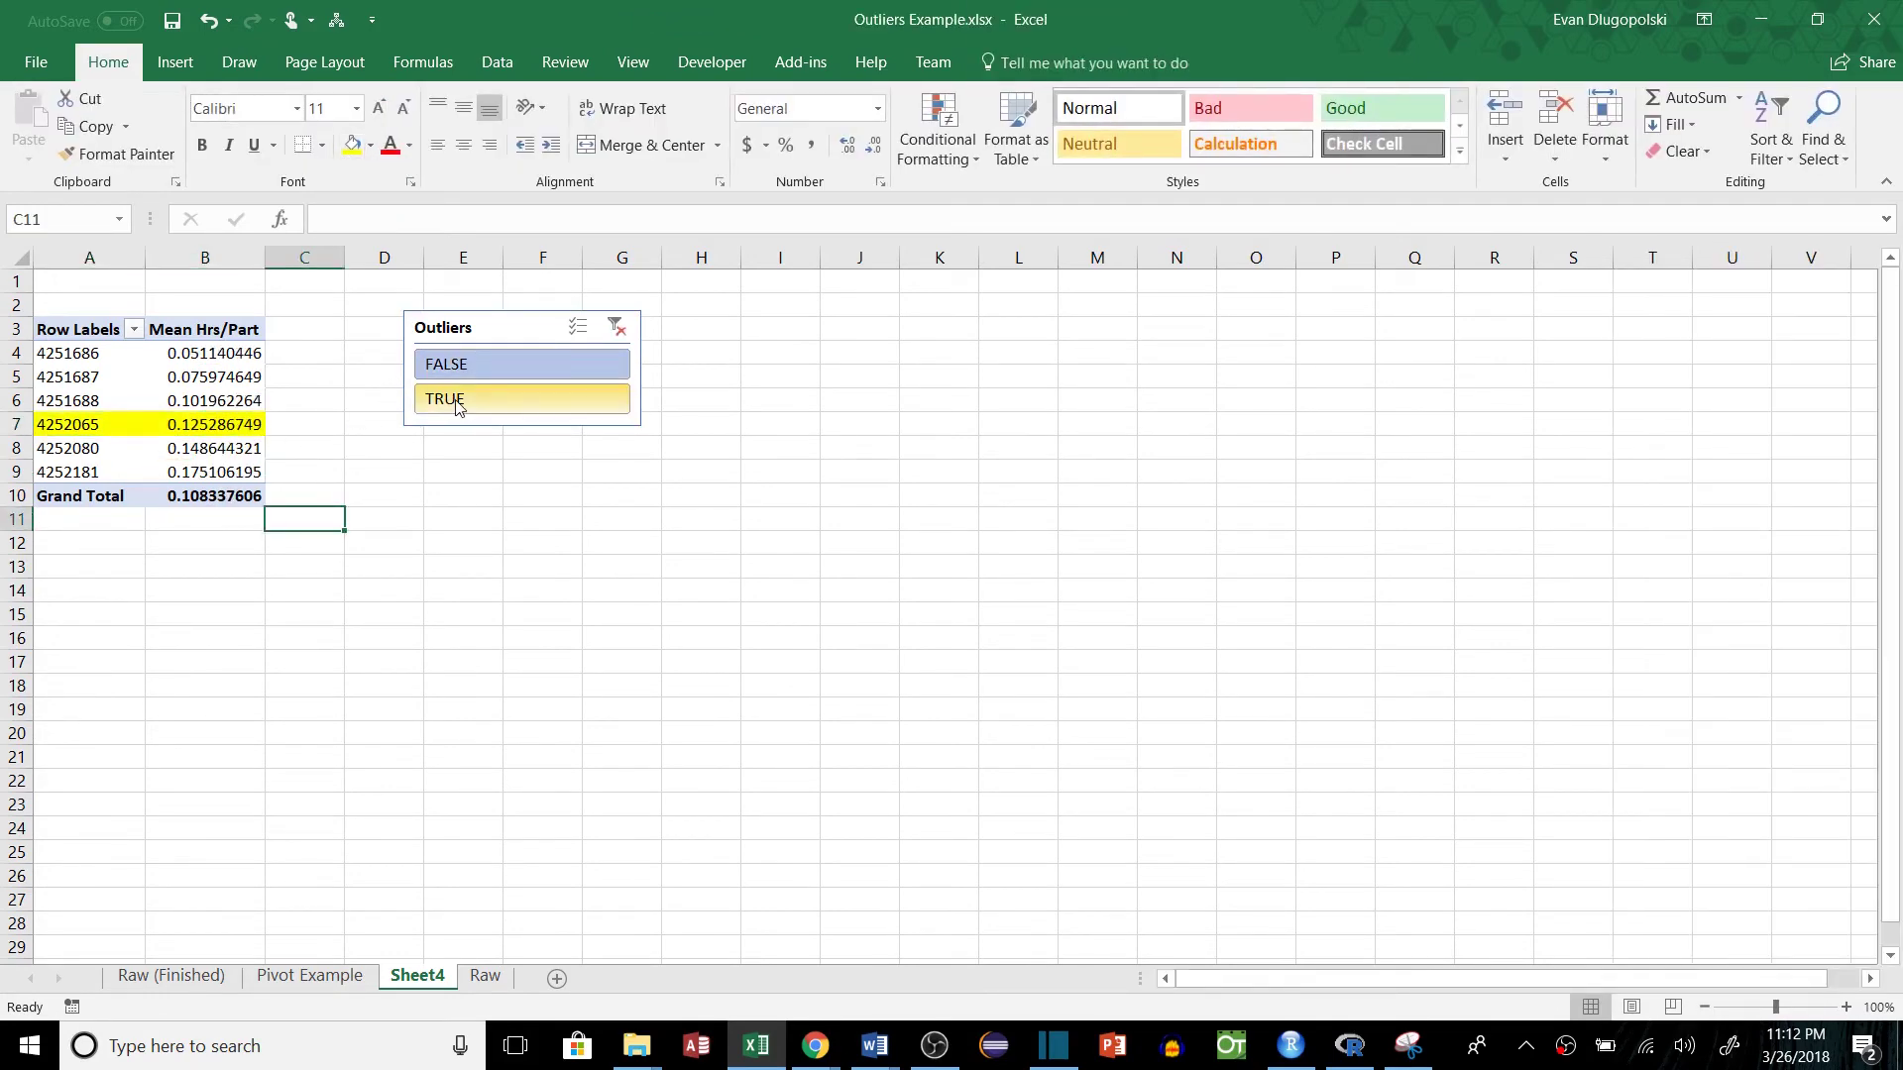
ctrl+click(466, 403)
ctrl+click(474, 404)
ctrl+click(472, 403)
click(223, 426)
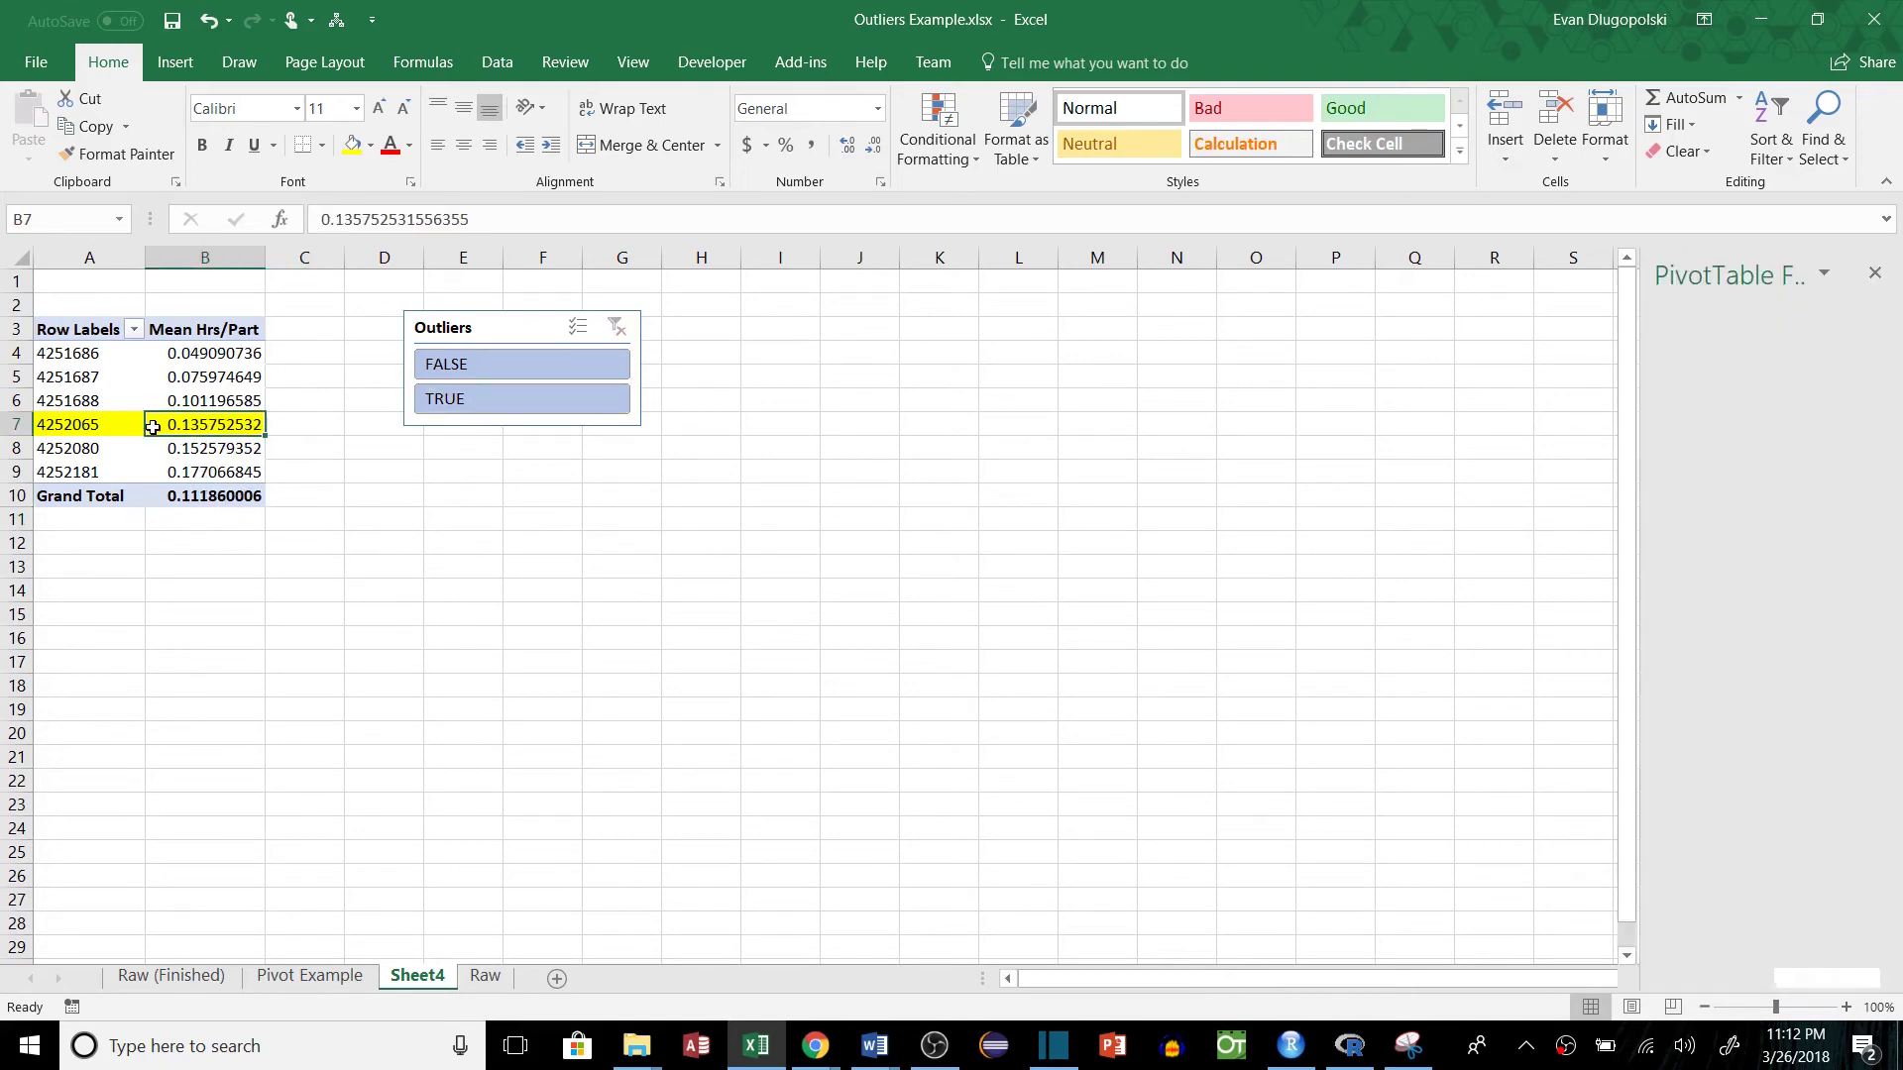
click(234, 452)
click(441, 474)
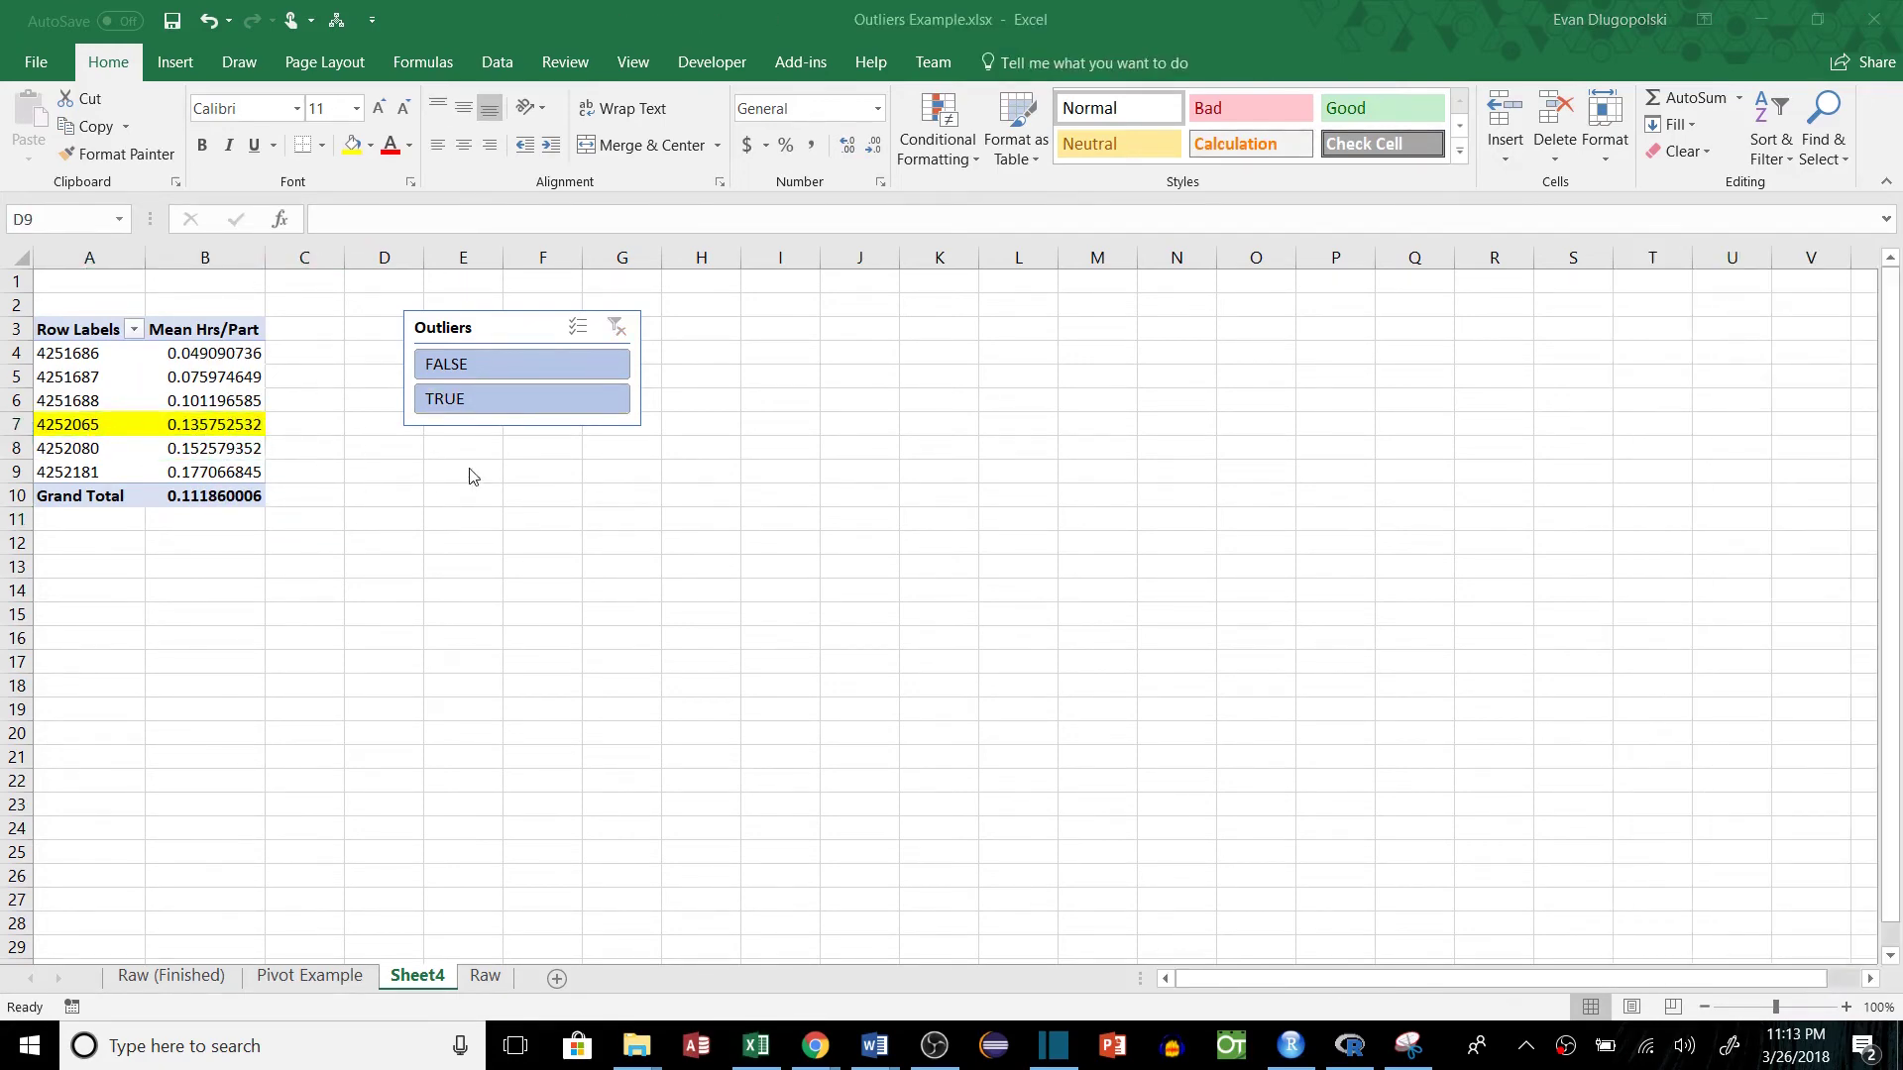